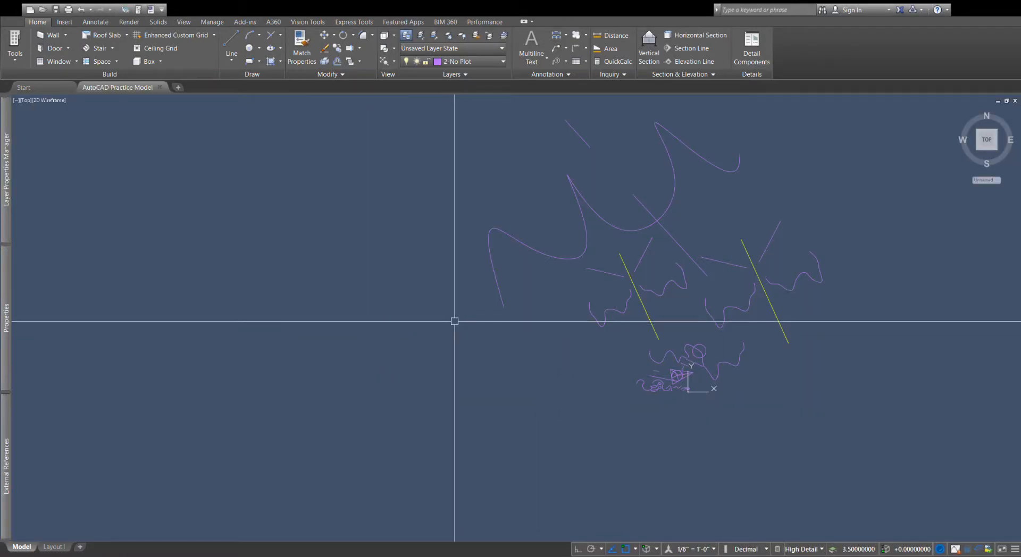
# Step: Copy the left-hand yellow line together with its surrounding purple lines and curves into the empty area left of the drawing
pyautogui.moveTo(292, 312)
pyautogui.mouseDown(button='middle')
pyautogui.moveTo(493, 313)
pyautogui.moveTo(470, 312)
pyautogui.mouseUp(button='middle')
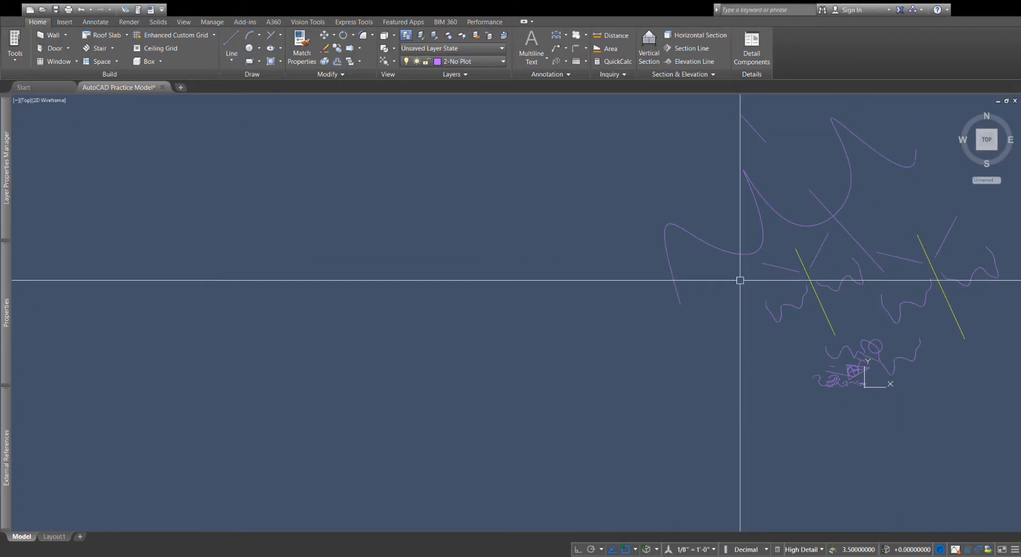
pyautogui.click(836, 244)
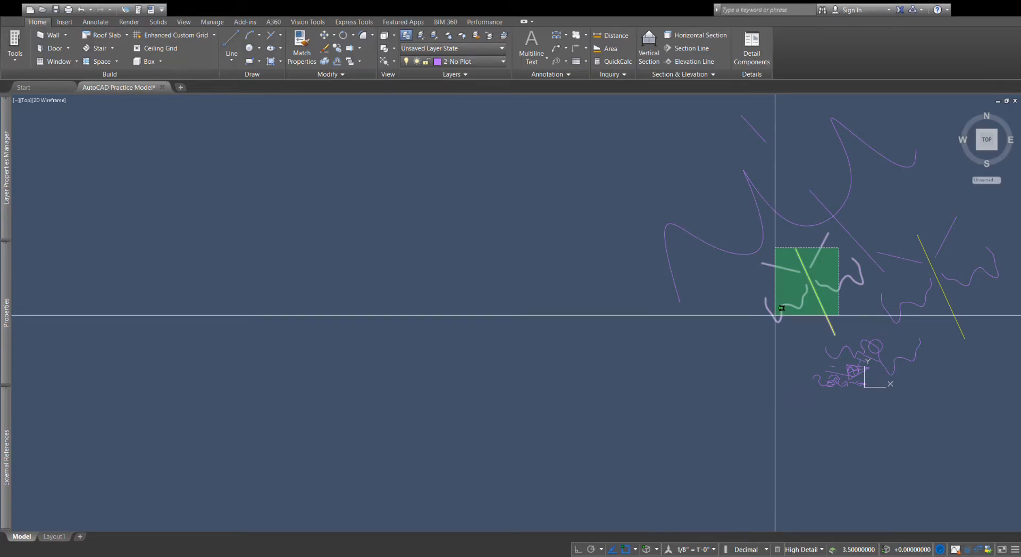
pyautogui.click(777, 313)
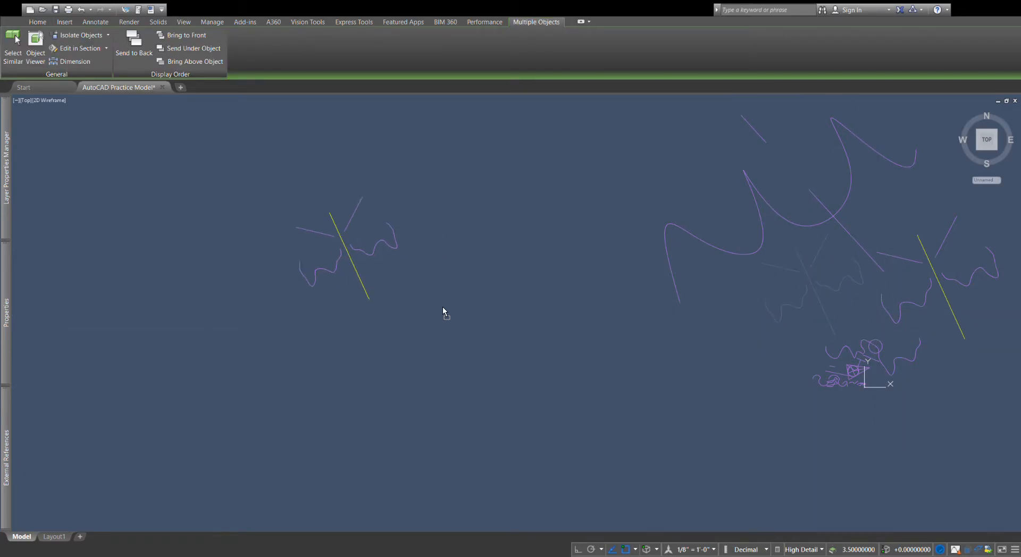
pyautogui.click(471, 329)
pyautogui.scroll(4, 292, 253)
pyautogui.scroll(-2, 498, 334)
pyautogui.scroll(1, 454, 317)
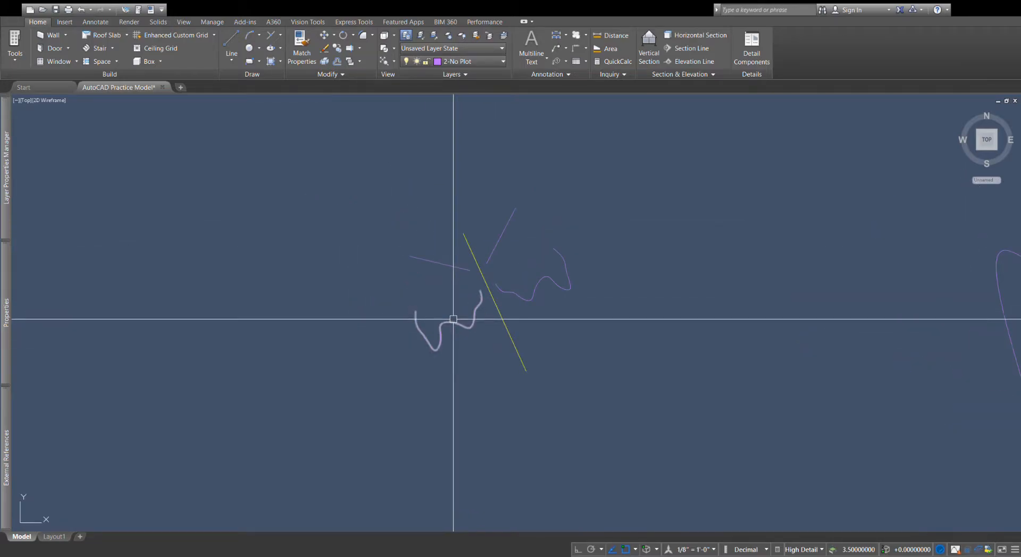
pyautogui.scroll(2, 483, 304)
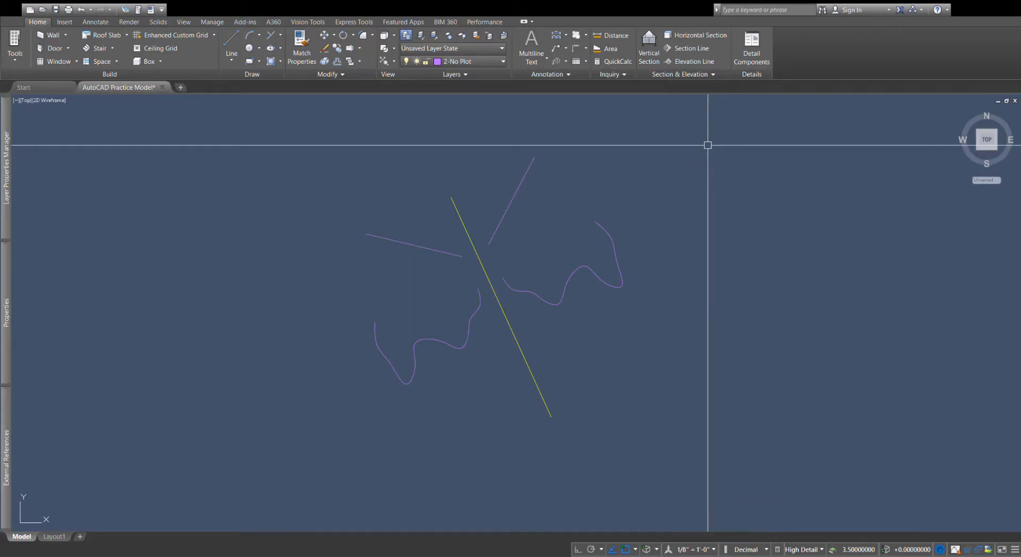
# Step: Group the copied yellow line with its four surrounding purple lines and curves
pyautogui.scroll(-4, 716, 208)
pyautogui.scroll(-2, 508, 267)
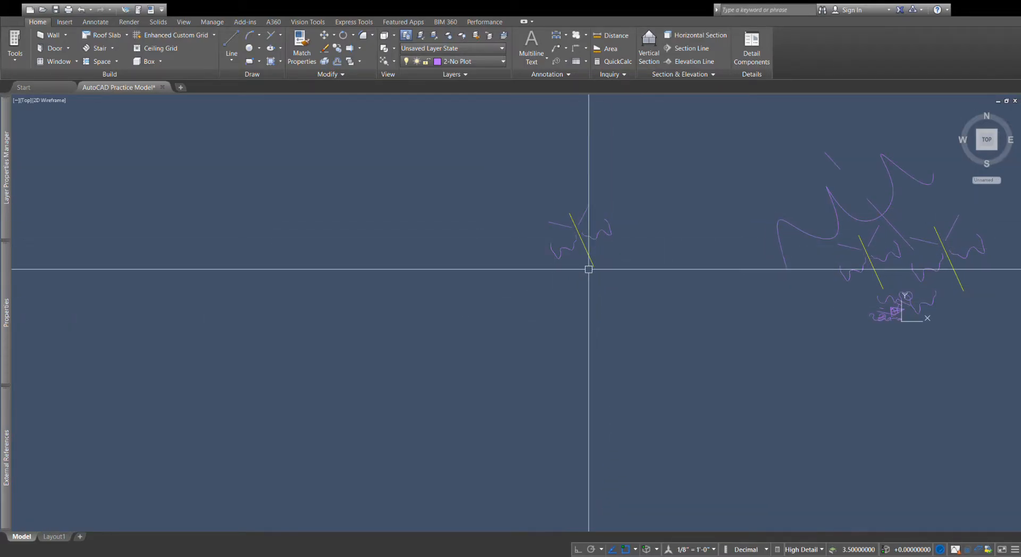
pyautogui.scroll(6, 590, 219)
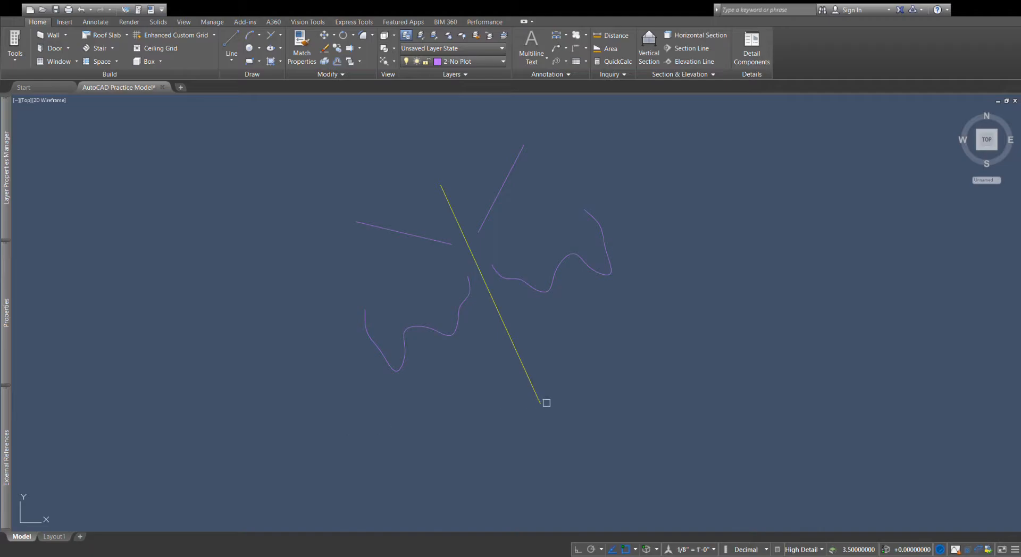
pyautogui.click(684, 402)
pyautogui.click(340, 210)
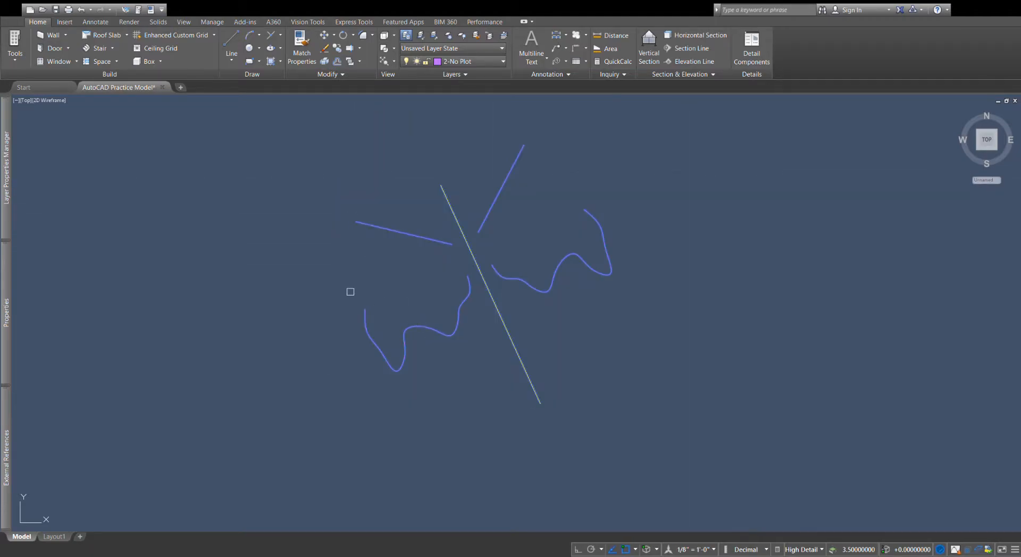
pyautogui.press('Escape')
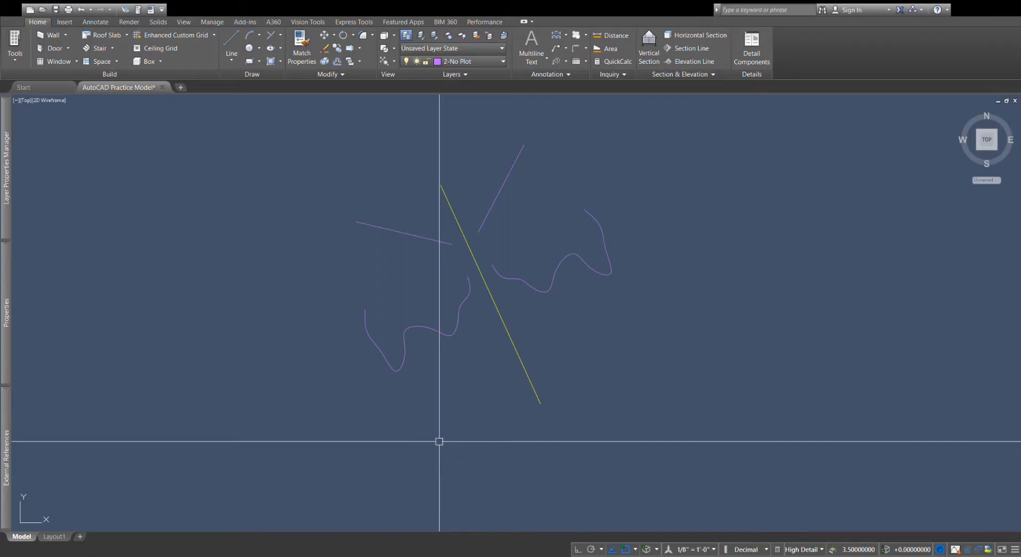
# Step: Compare selecting the ungrouped original objects with a crossing window and selecting the grouped copy with a single pick
pyautogui.scroll(-6, 477, 332)
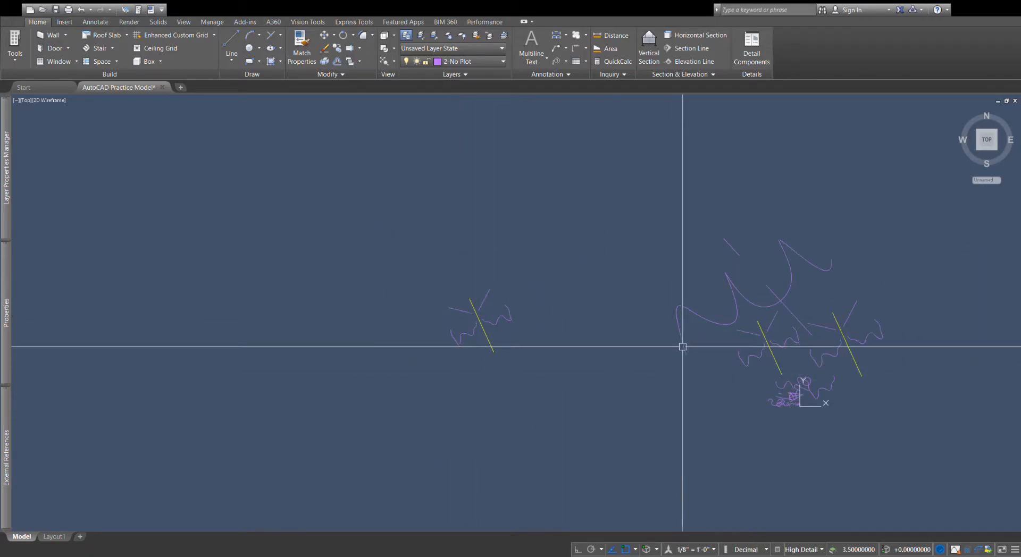
pyautogui.click(782, 324)
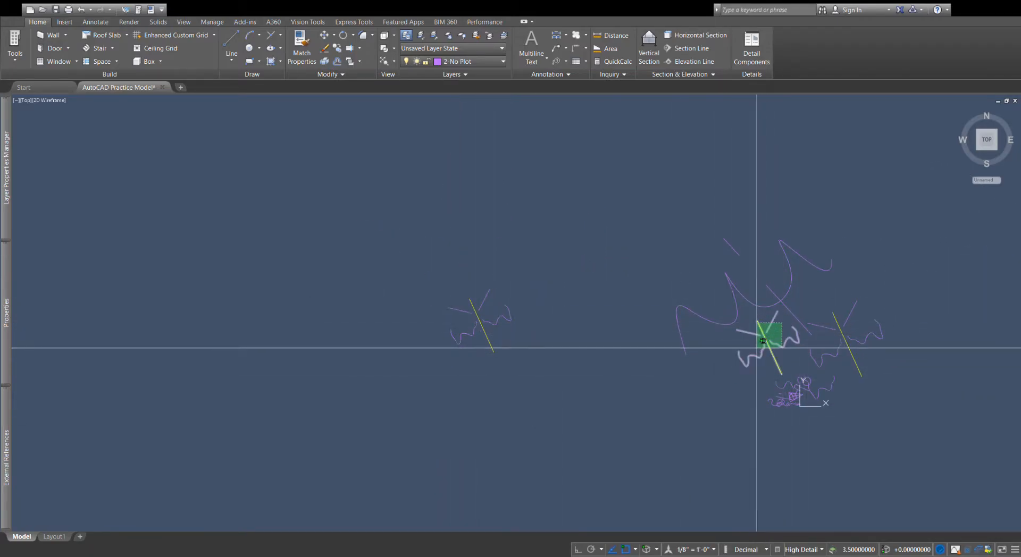
pyautogui.press('Escape')
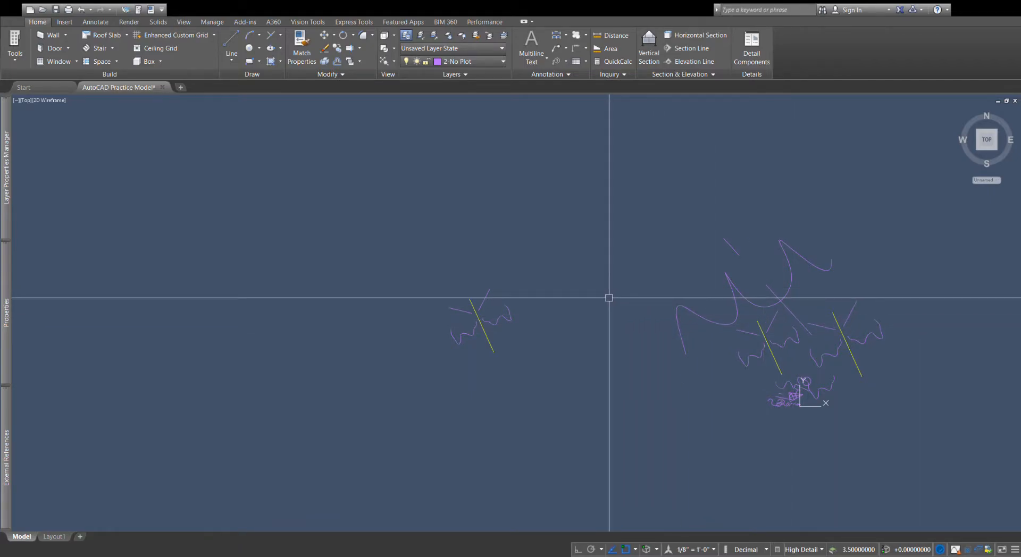
pyautogui.scroll(4, 493, 326)
pyautogui.scroll(2, 434, 340)
pyautogui.click(440, 296)
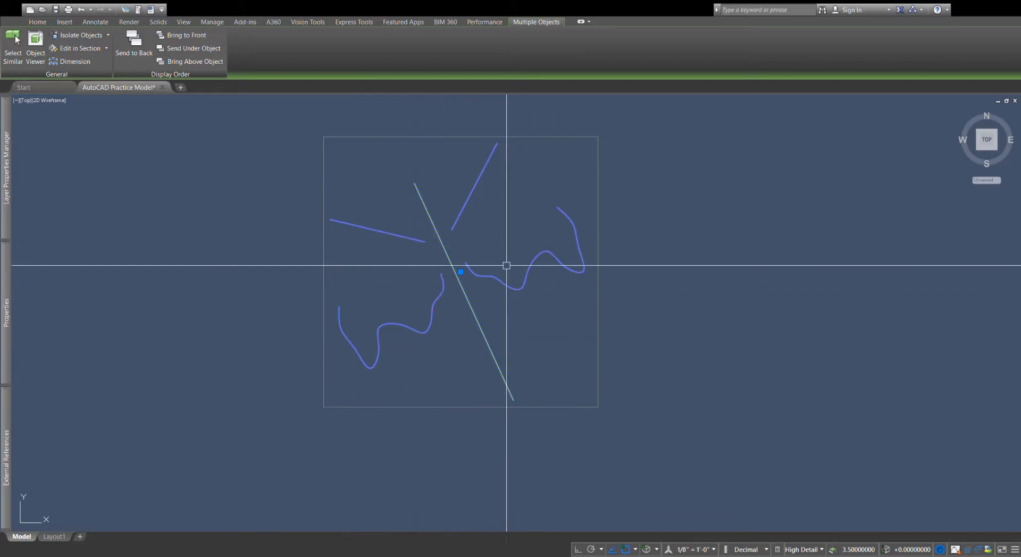
pyautogui.scroll(-4, 435, 359)
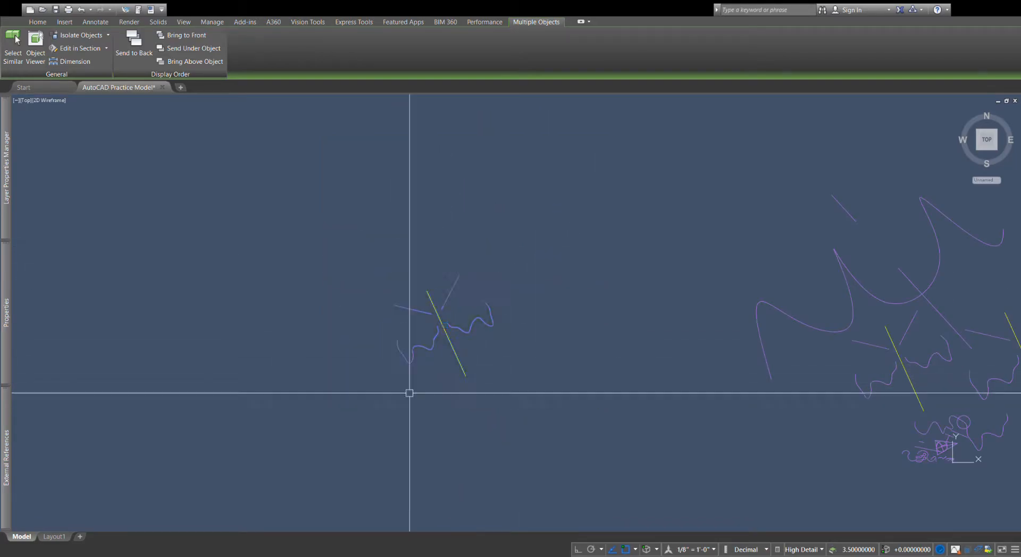
pyautogui.press('Escape')
# Step: Copy the whole grouped set of lines and curves to the empty space on its left
pyautogui.scroll(-2, 400, 388)
pyautogui.scroll(4, 685, 409)
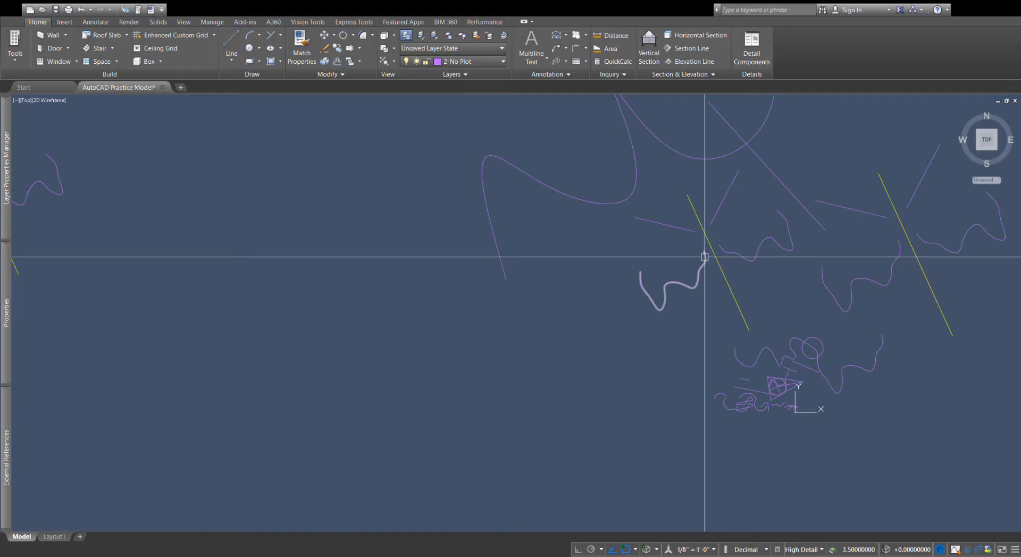
pyautogui.scroll(-2, 718, 340)
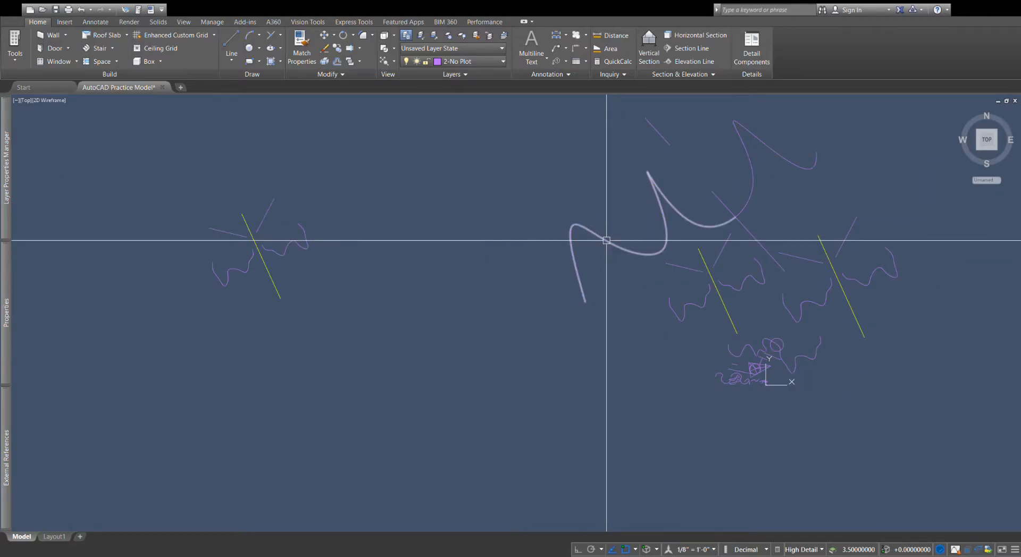
pyautogui.scroll(-2, 617, 237)
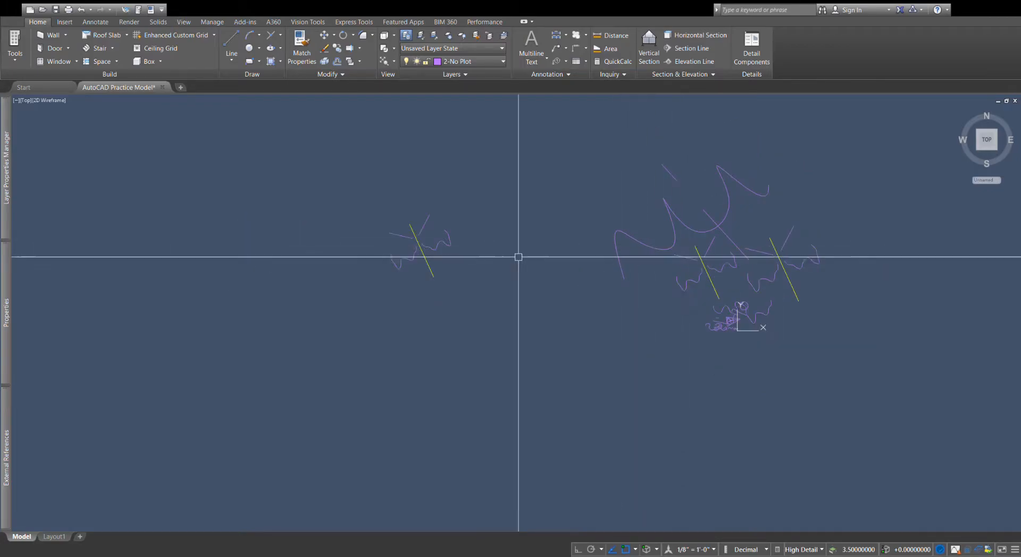
pyautogui.scroll(4, 391, 218)
pyautogui.click(473, 230)
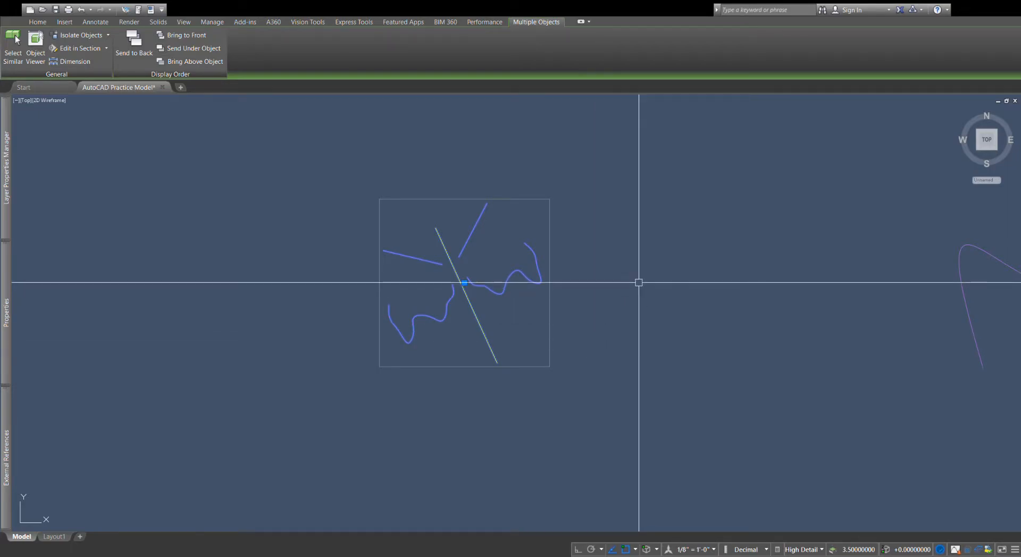
pyautogui.scroll(2, 250, 332)
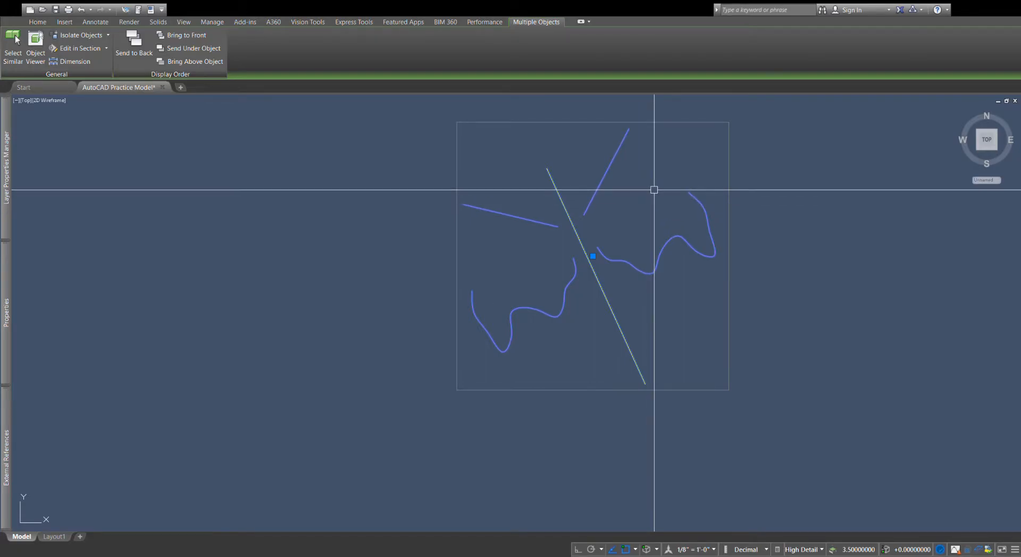
pyautogui.scroll(-5, 492, 271)
pyautogui.moveTo(633, 205)
pyautogui.mouseDown(button='middle')
pyautogui.moveTo(492, 271)
pyautogui.moveTo(597, 217)
pyautogui.mouseUp(button='middle')
pyautogui.scroll(5, 494, 272)
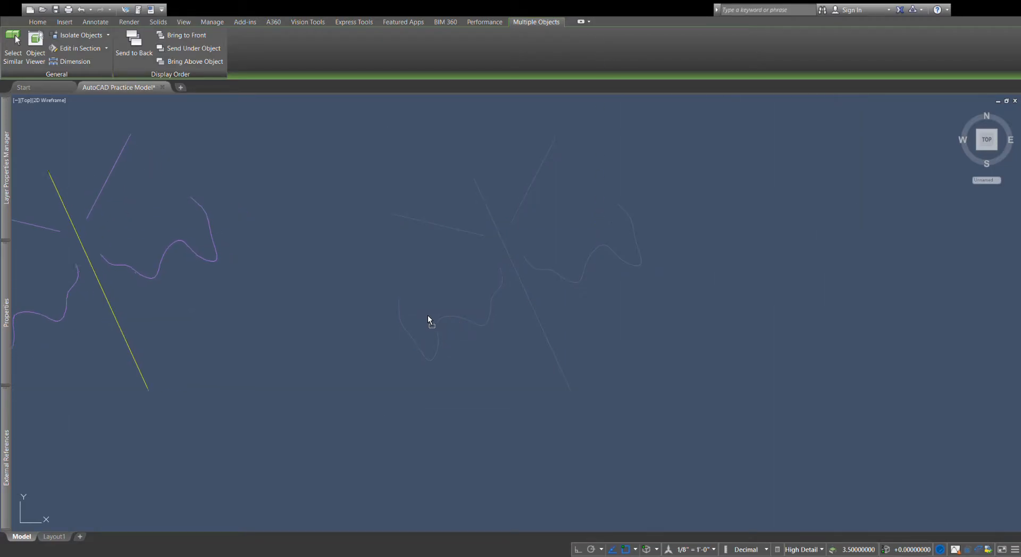
pyautogui.moveTo(428, 315); pyautogui.dragTo(424, 315, button='right')
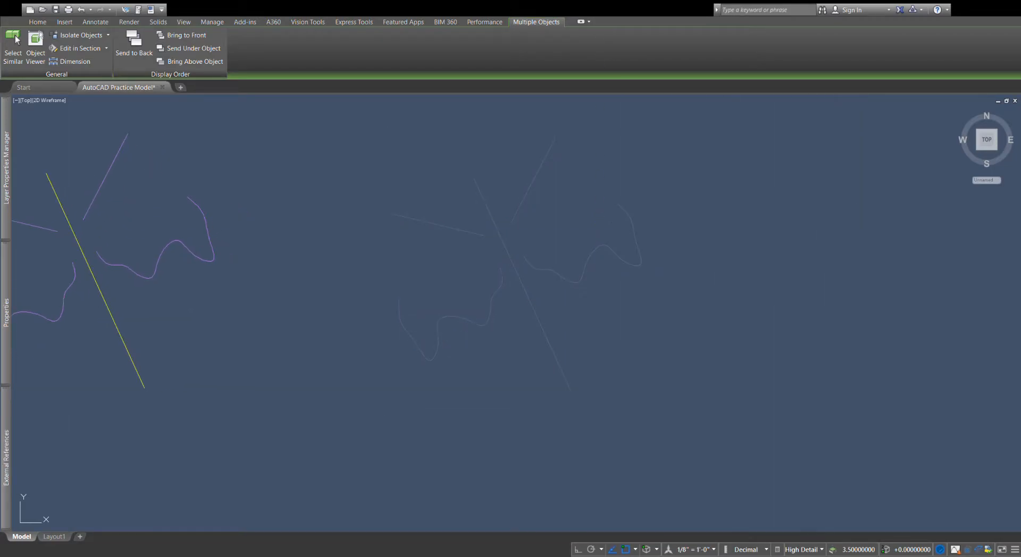
pyautogui.click(451, 333)
pyautogui.scroll(-2, 707, 362)
pyautogui.scroll(2, 458, 335)
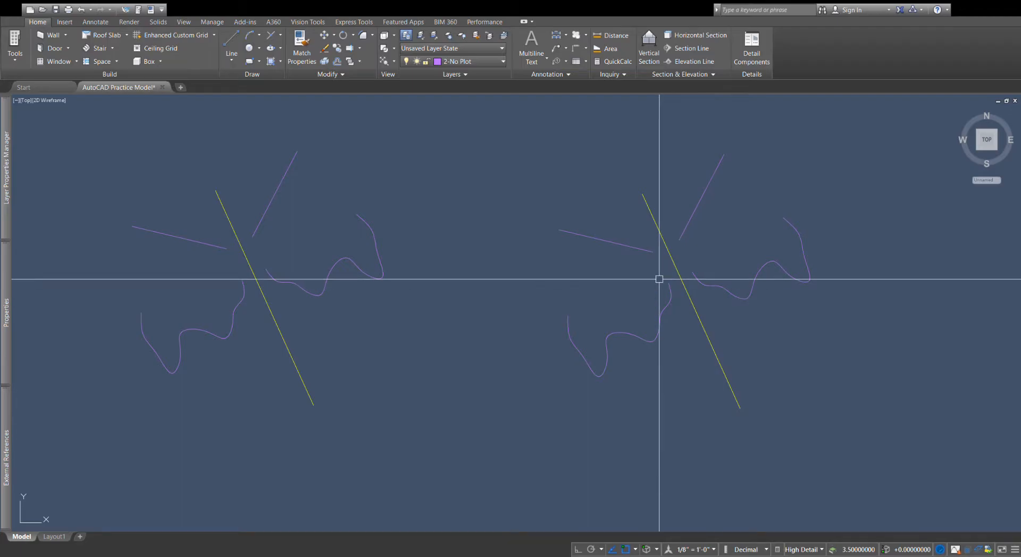
# Step: Reposition the right-hand group as a unit, slightly lower and farther from the group on its left
pyautogui.click(686, 274)
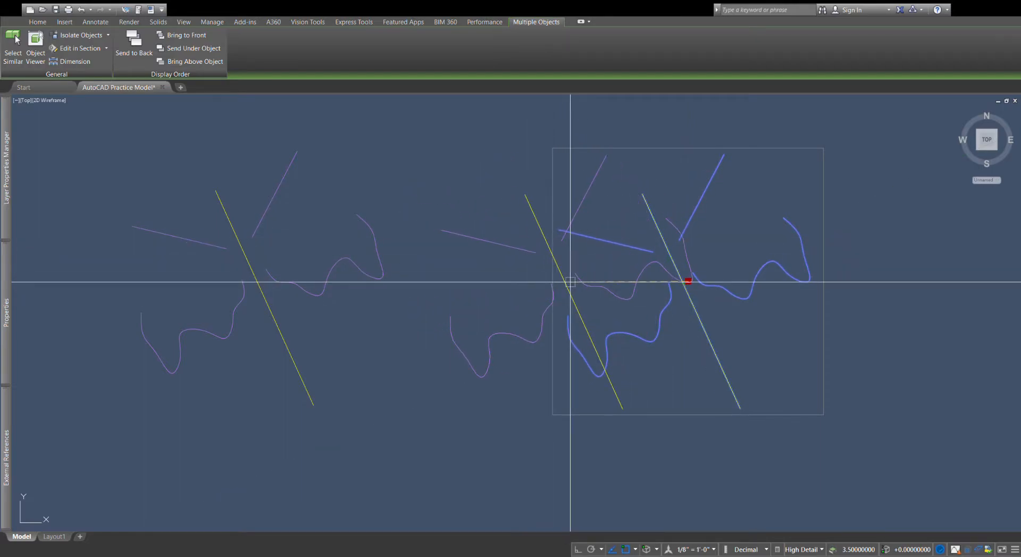
pyautogui.click(649, 271)
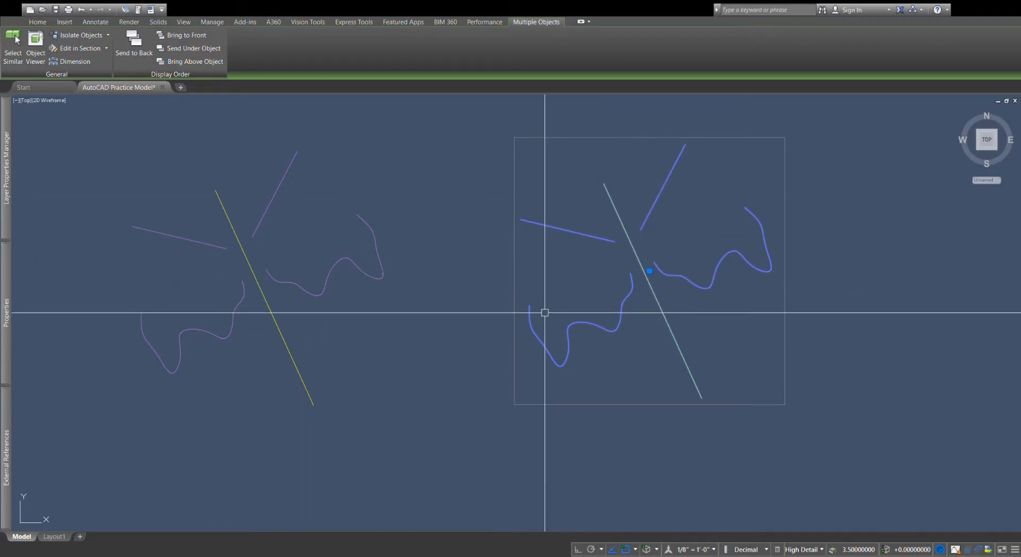
pyautogui.moveTo(560, 367); pyautogui.dragTo(623, 385)
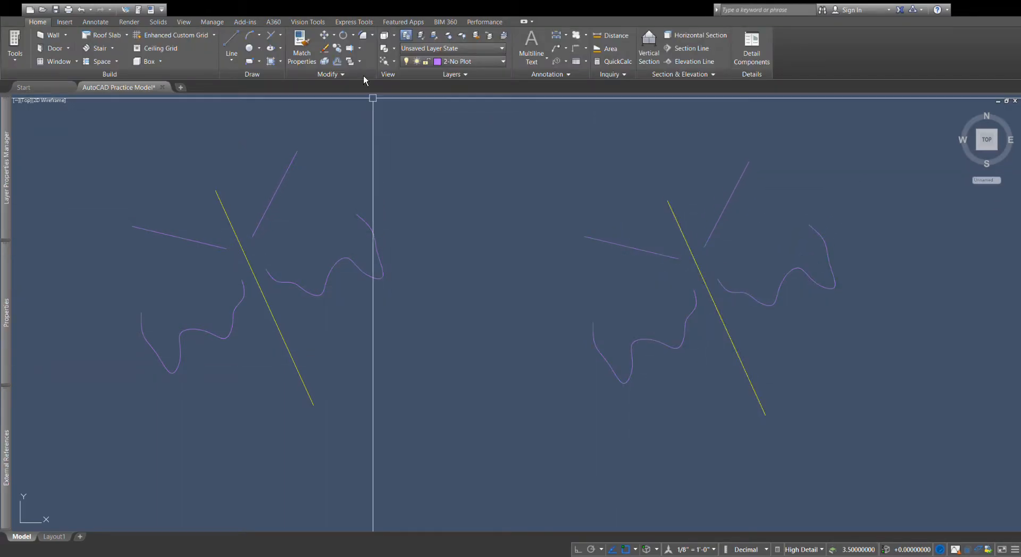
pyautogui.click(683, 343)
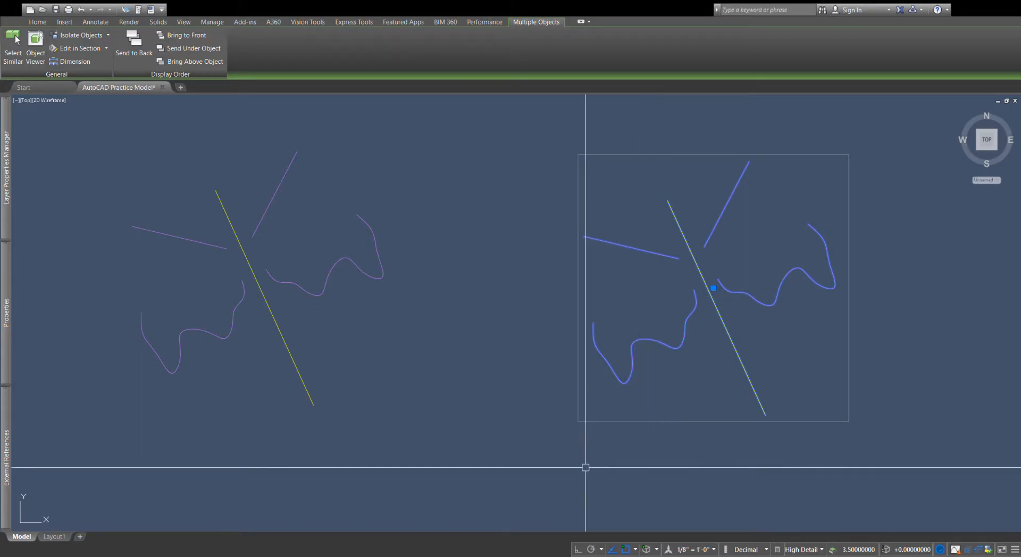
pyautogui.press('Escape')
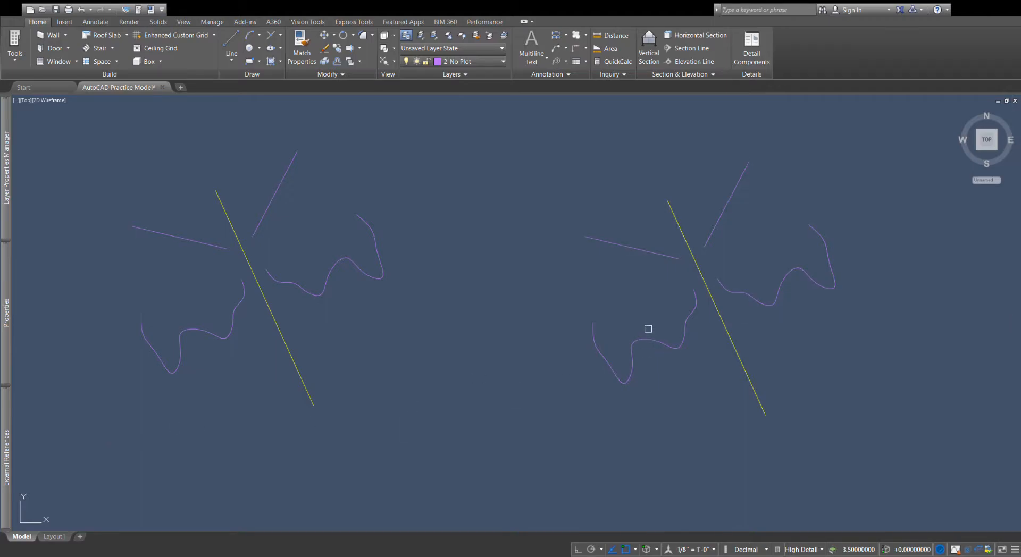
pyautogui.click(642, 341)
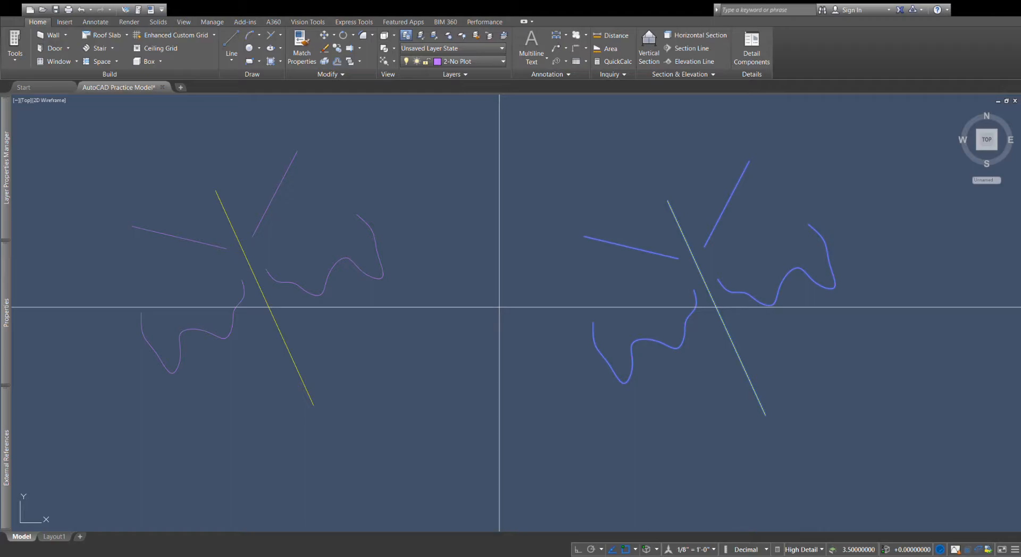
pyautogui.press('Escape')
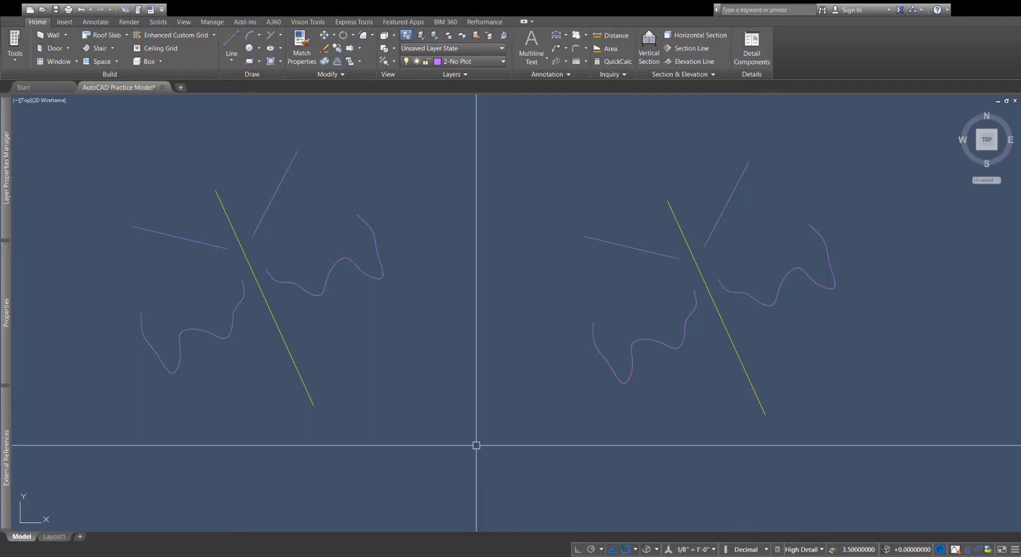
# Step: Examine the individual grips of the ungrouped original objects and the single grip and bounding box of the right-hand group
pyautogui.scroll(-5, 444, 298)
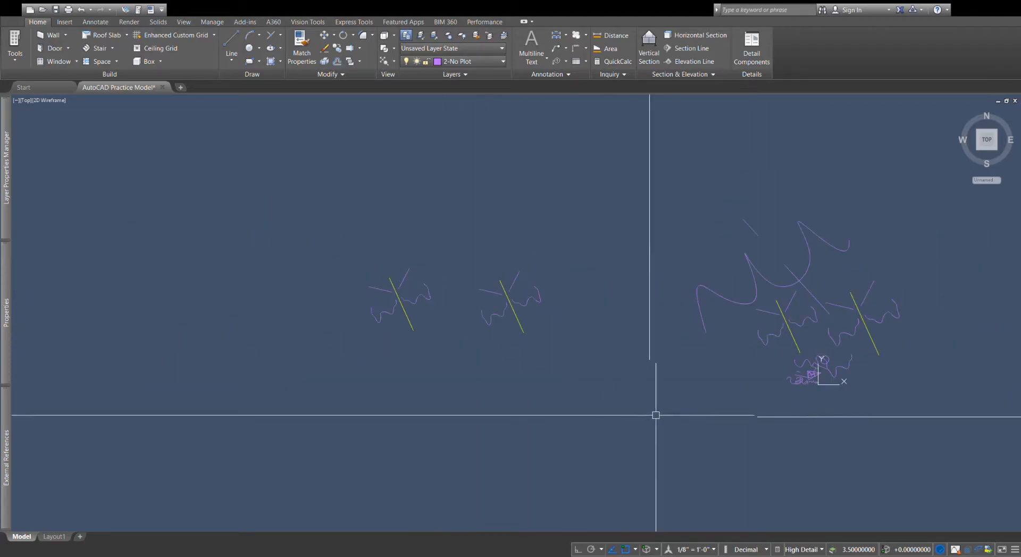
pyautogui.click(767, 326)
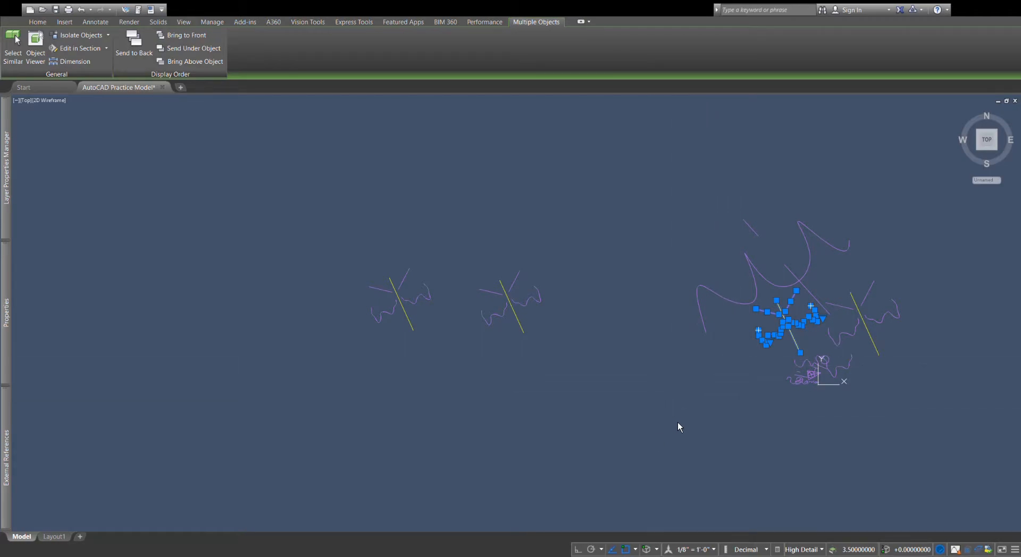
pyautogui.press('Escape')
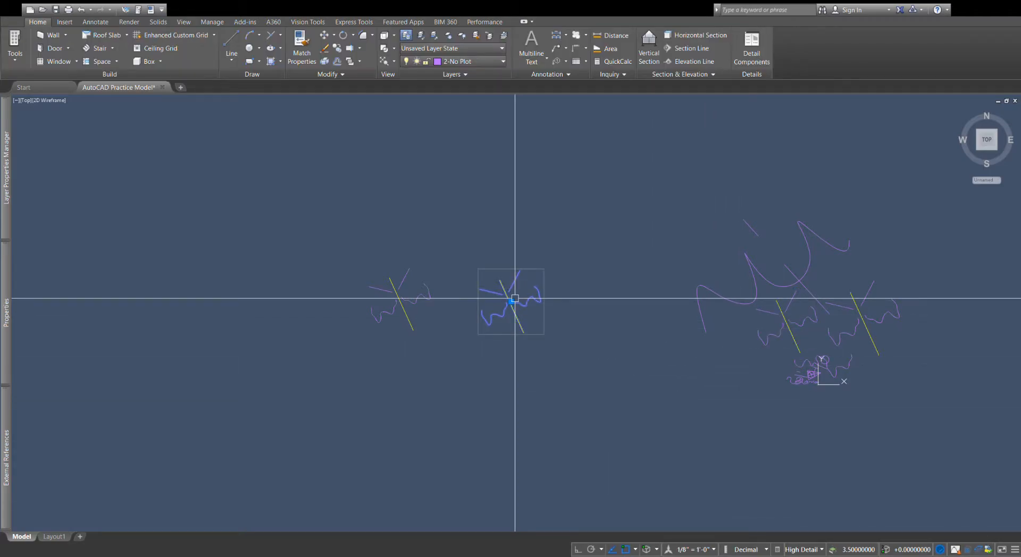
pyautogui.click(514, 298)
pyautogui.scroll(4, 477, 313)
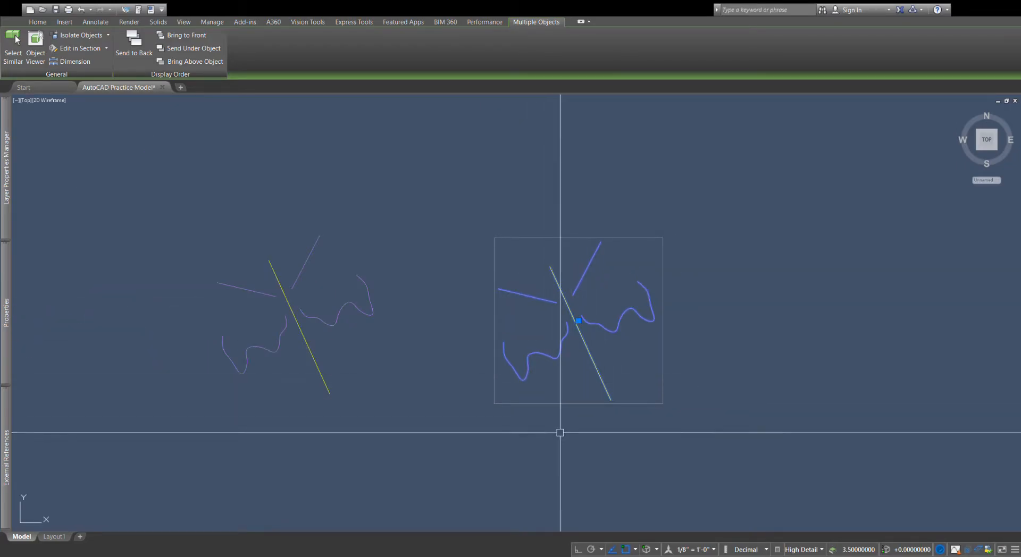
pyautogui.press('Escape')
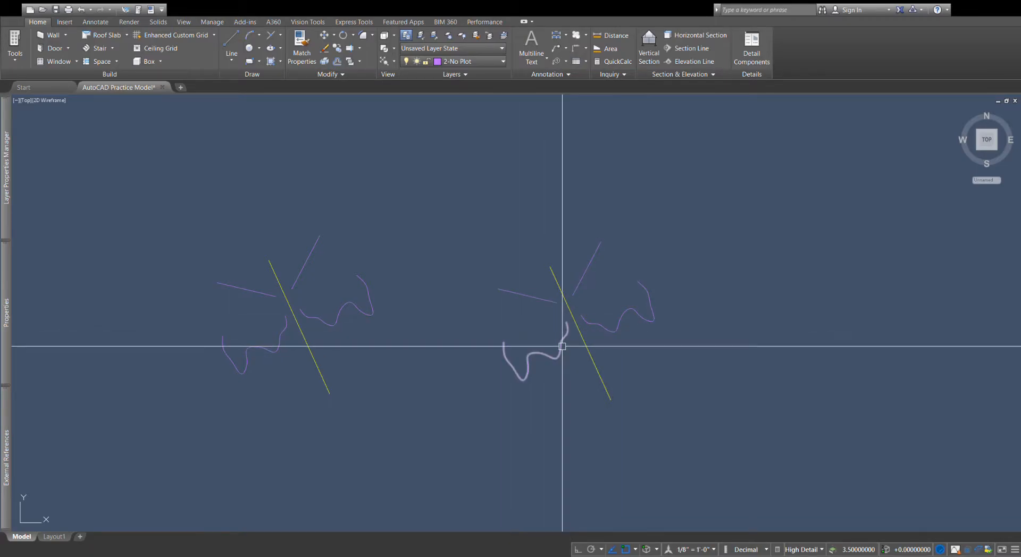
pyautogui.click(663, 361)
pyautogui.click(692, 309)
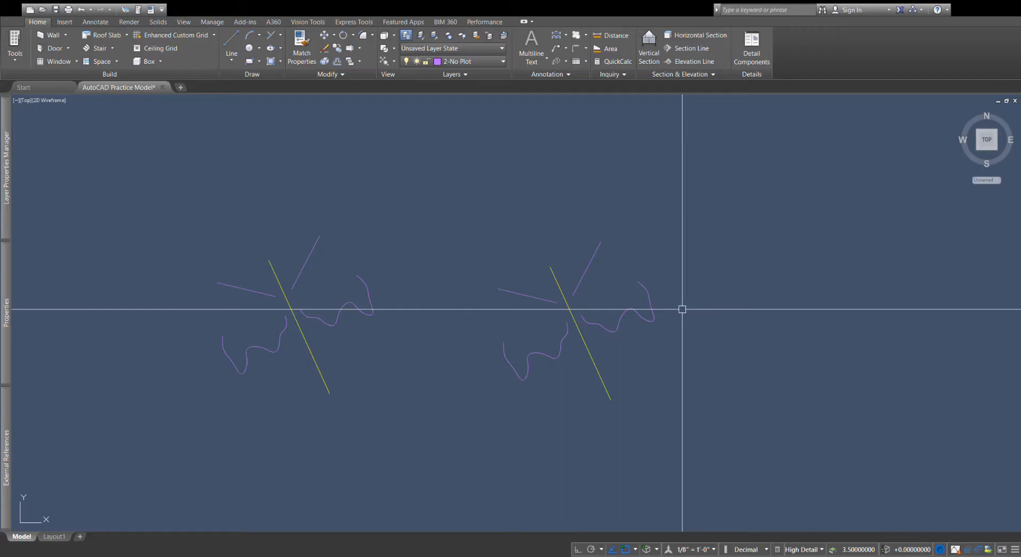
# Step: Select the left-hand group with a single pick on one curve and look over the modify commands available for it
pyautogui.click(357, 283)
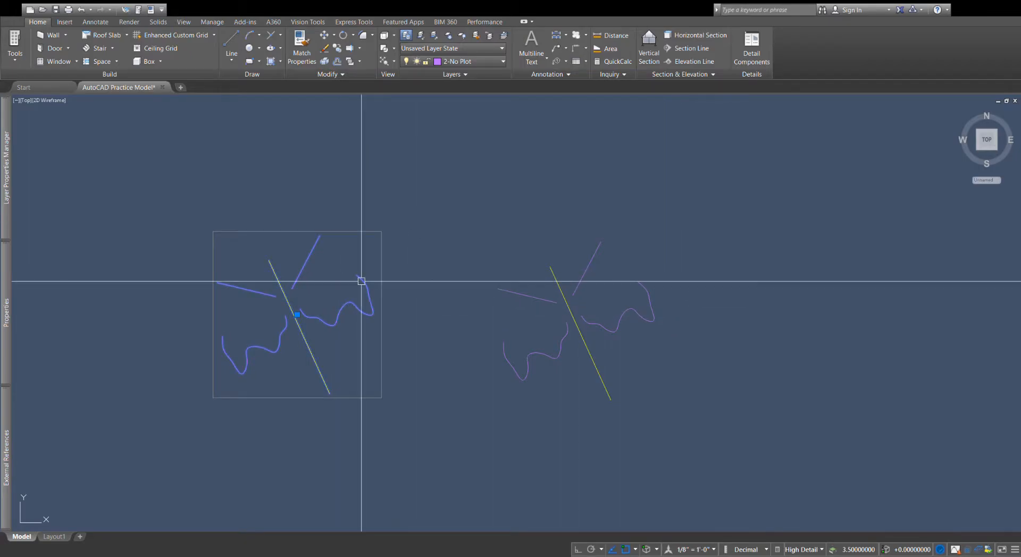
pyautogui.click(39, 24)
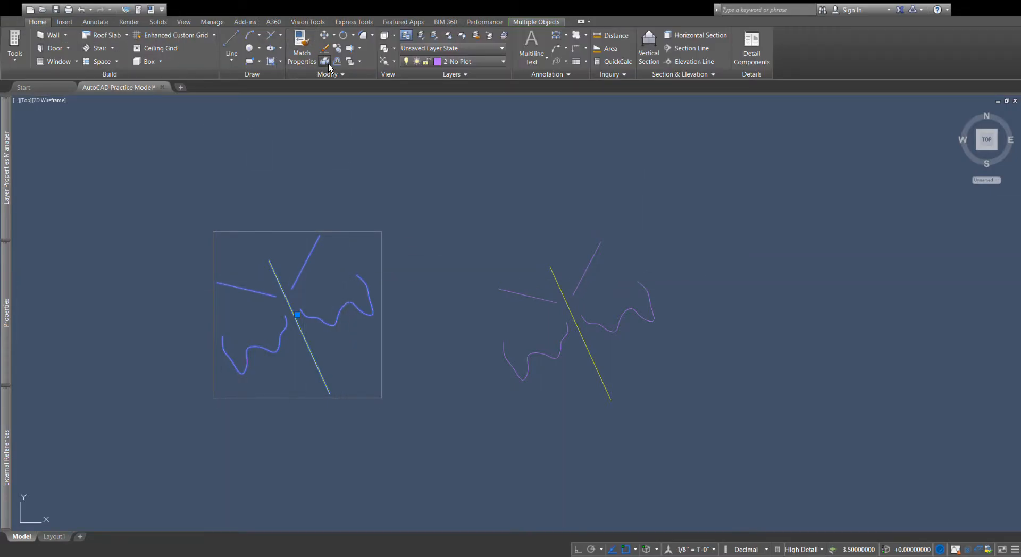
pyautogui.press('Escape')
pyautogui.click(363, 294)
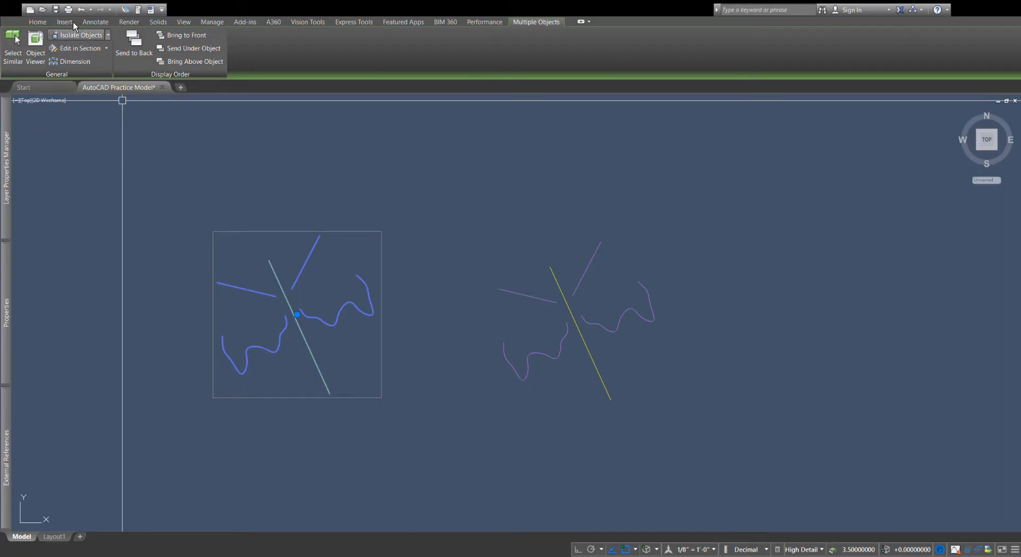
pyautogui.click(82, 10)
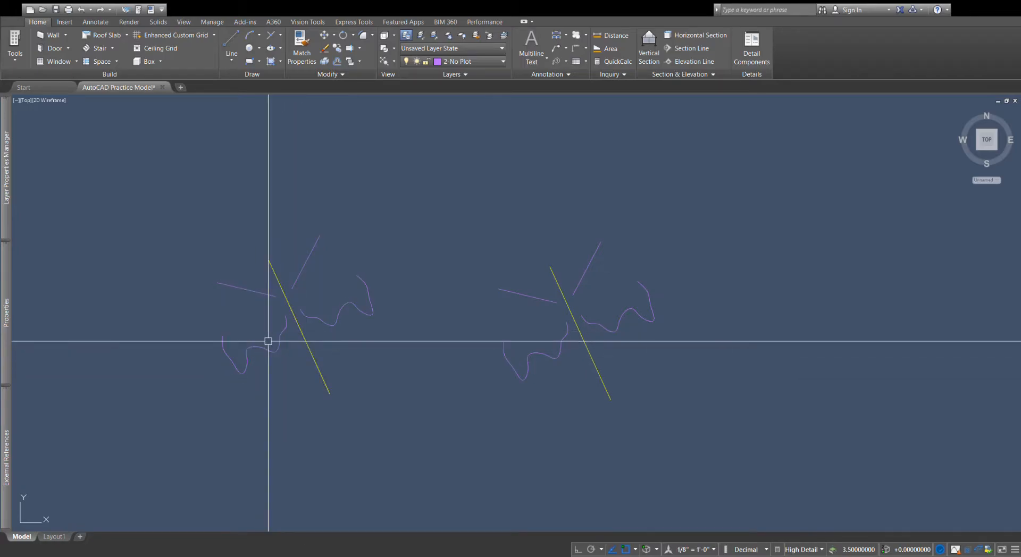
# Step: Examine the individual grips of the ungrouped original lines and curves by selecting them together
pyautogui.scroll(-5, 536, 312)
pyautogui.scroll(5, 494, 280)
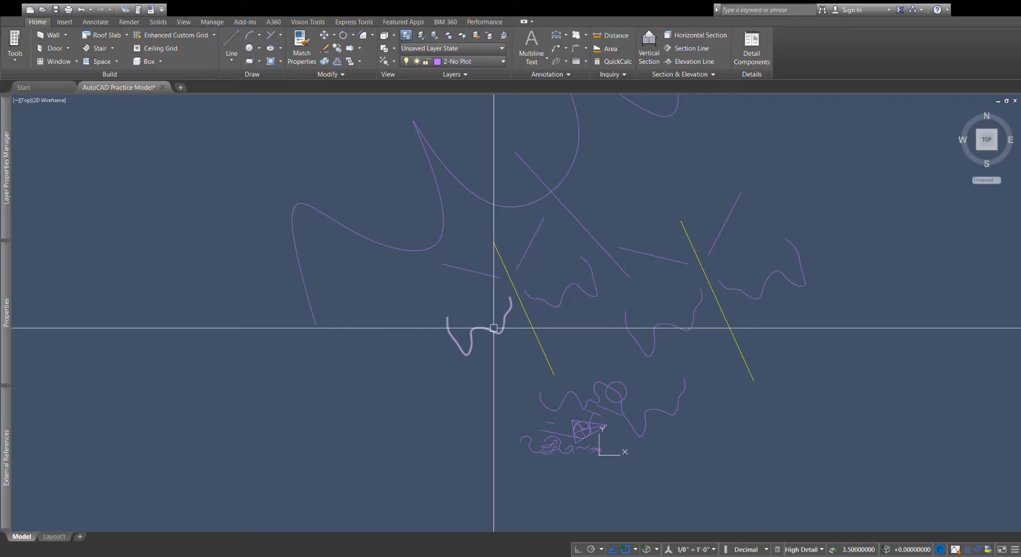
pyautogui.click(563, 322)
pyautogui.click(457, 263)
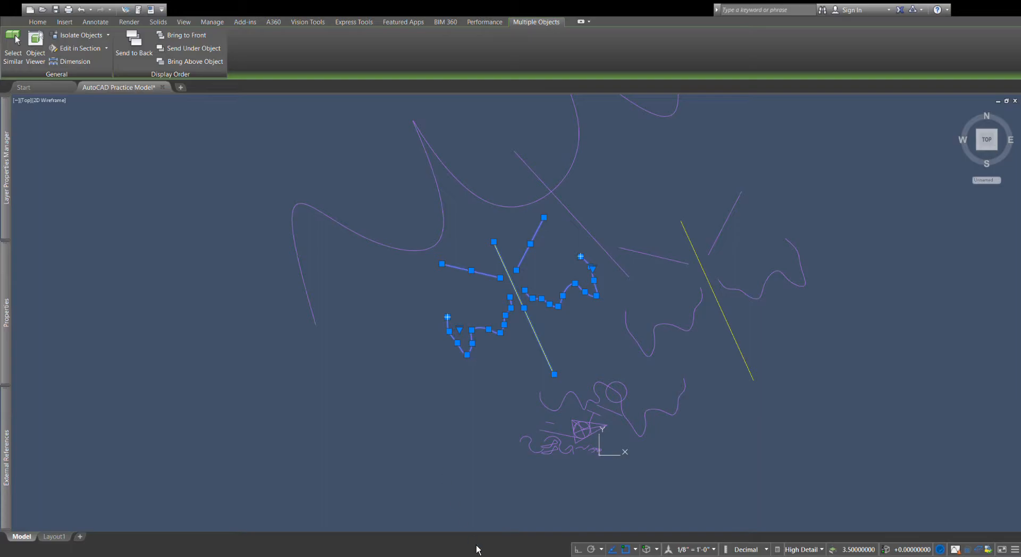
pyautogui.press('Escape')
# Step: Try to explode the left-hand group after selecting it with a small crossing window
pyautogui.scroll(-10, 689, 340)
pyautogui.scroll(10, 523, 352)
pyautogui.click(586, 257)
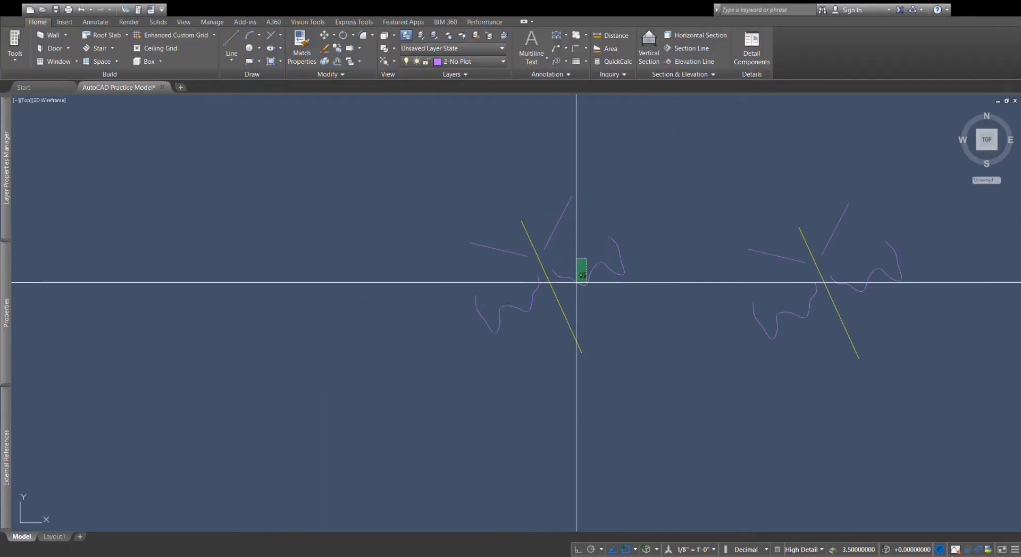
pyautogui.click(577, 287)
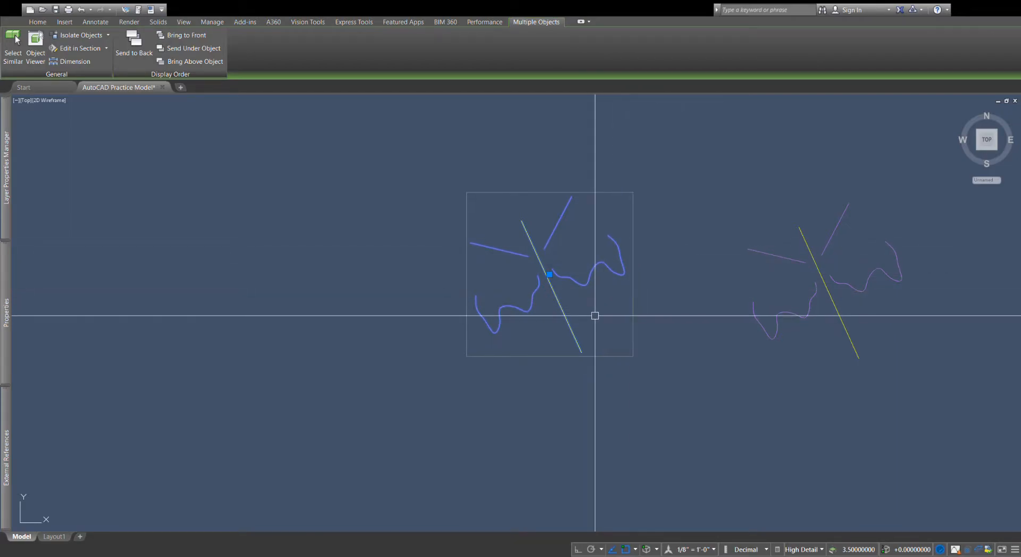
pyautogui.moveTo(608, 324); pyautogui.dragTo(442, 379, button='middle')
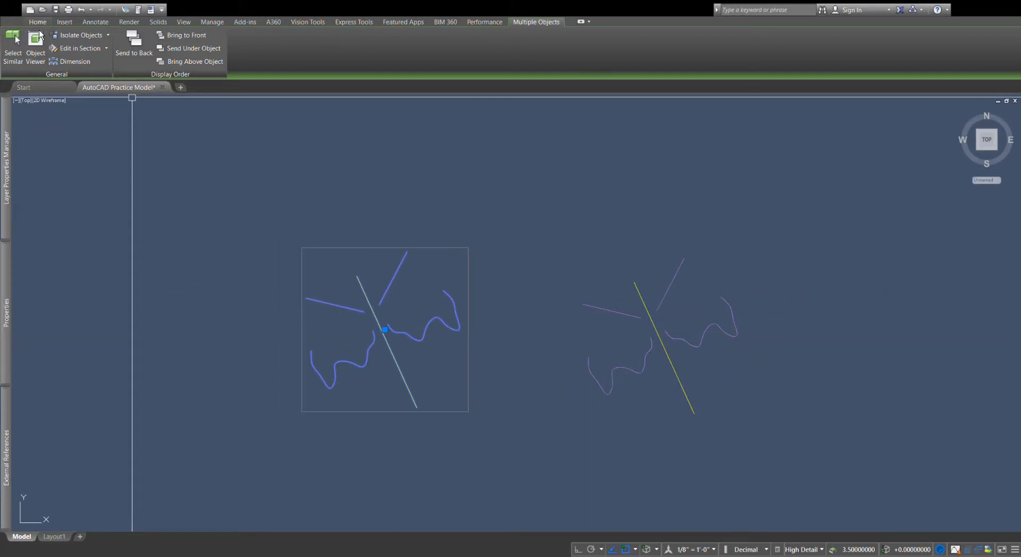
pyautogui.click(37, 22)
pyautogui.click(325, 62)
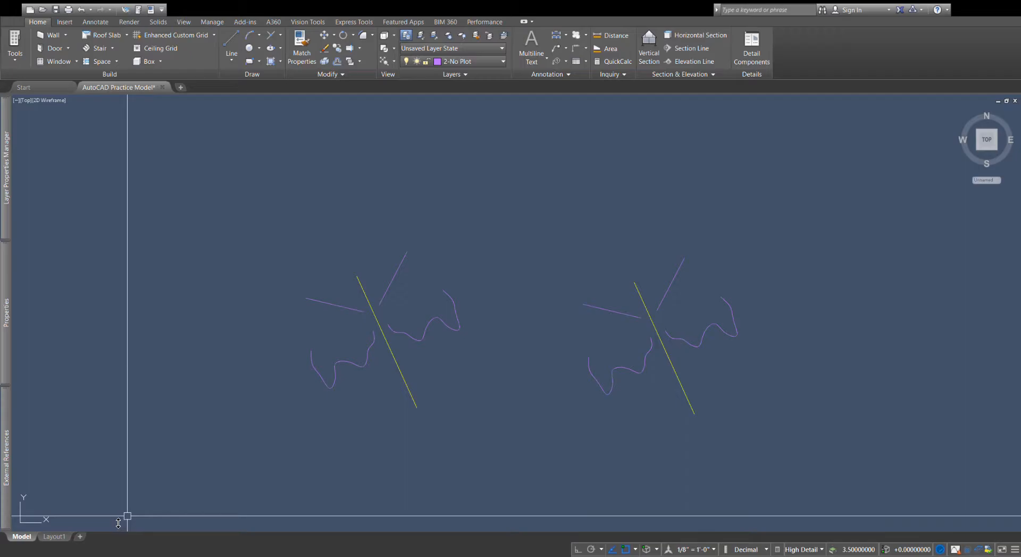
# Step: Pick the left-hand group through several of its curves to check whether it still selects as one unit
pyautogui.click(363, 359)
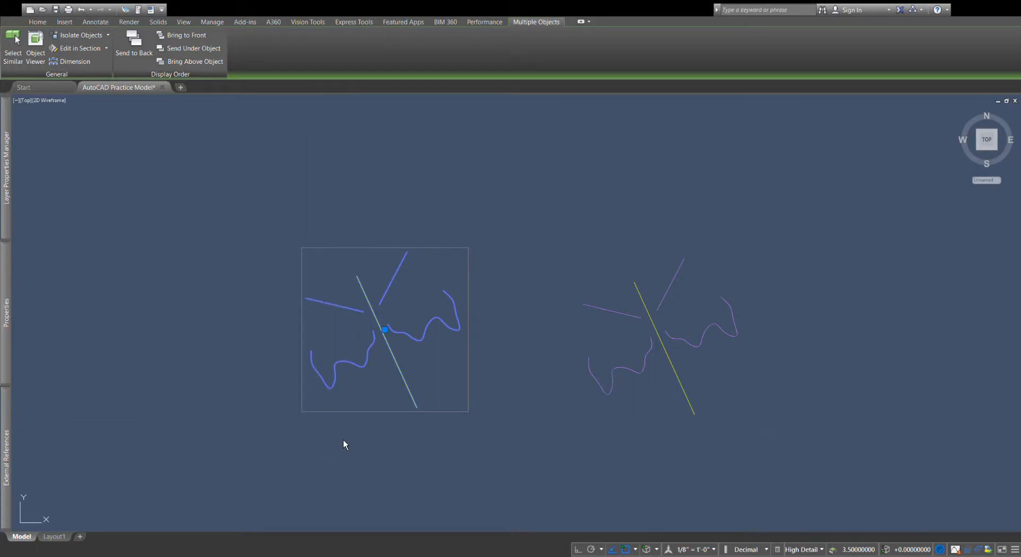
pyautogui.press('Escape')
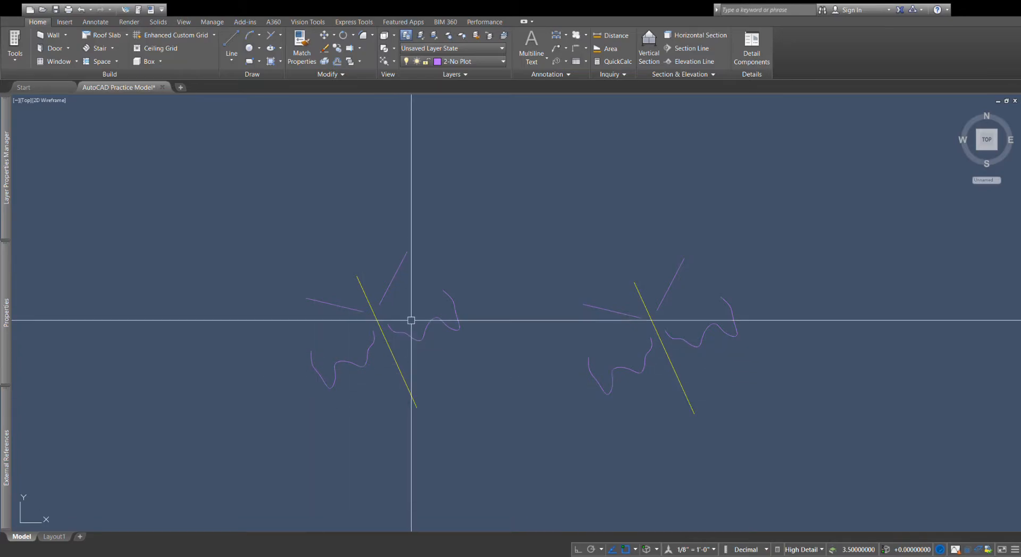
pyautogui.click(397, 330)
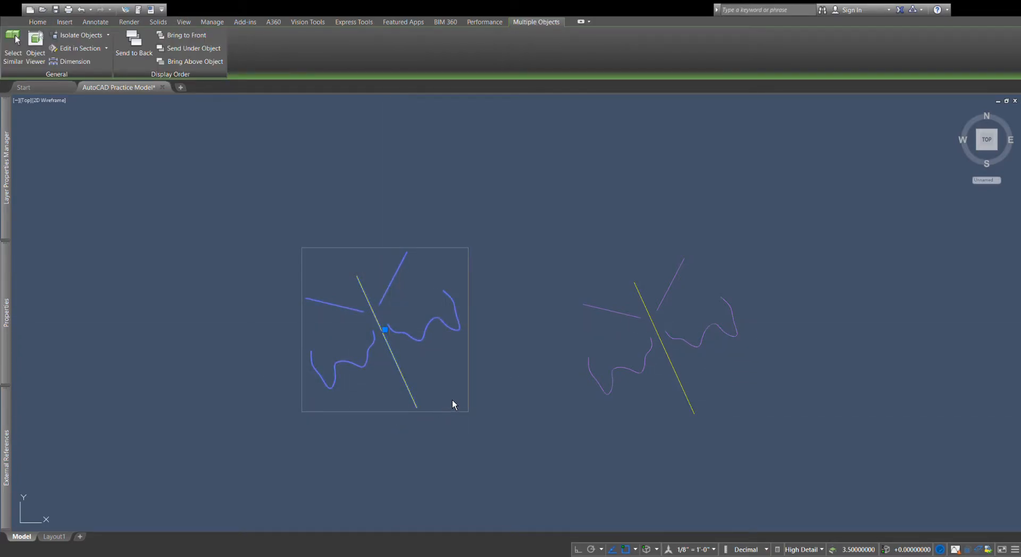
pyautogui.press('Escape')
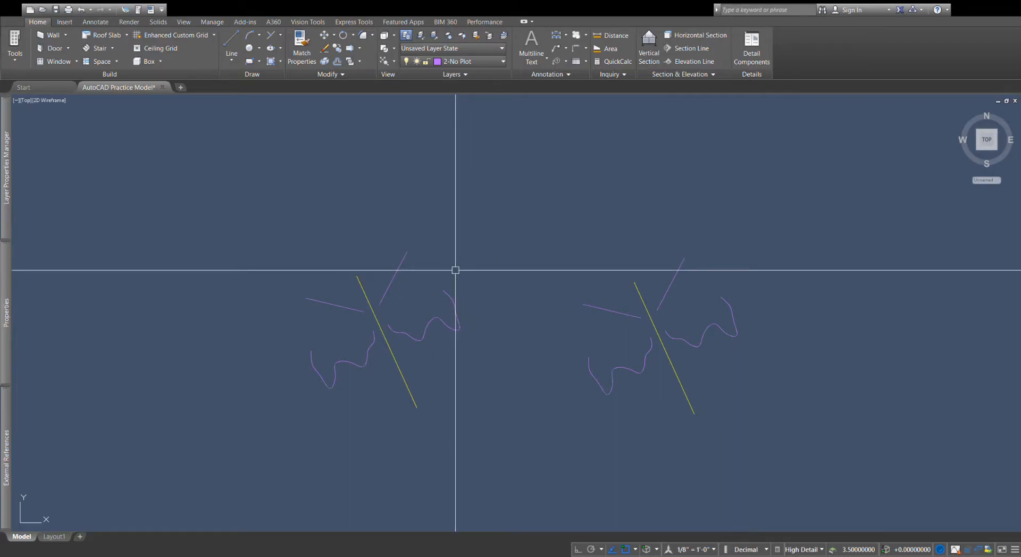
pyautogui.click(448, 296)
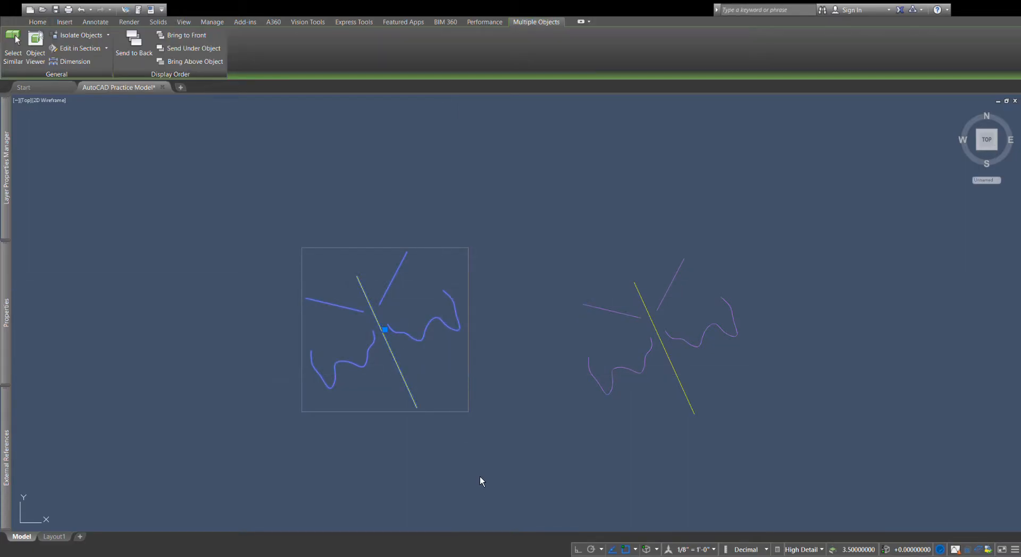
pyautogui.press('Escape')
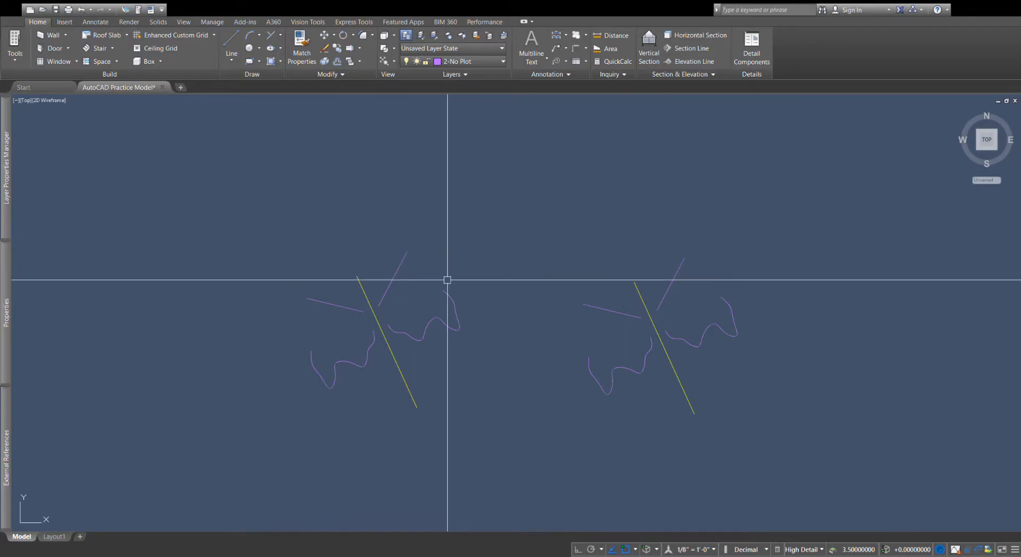
# Step: Move the left-hand group up and to the right as a unit, and bring it back level beside the right-hand group
pyautogui.click(449, 296)
pyautogui.moveTo(373, 385); pyautogui.dragTo(490, 259)
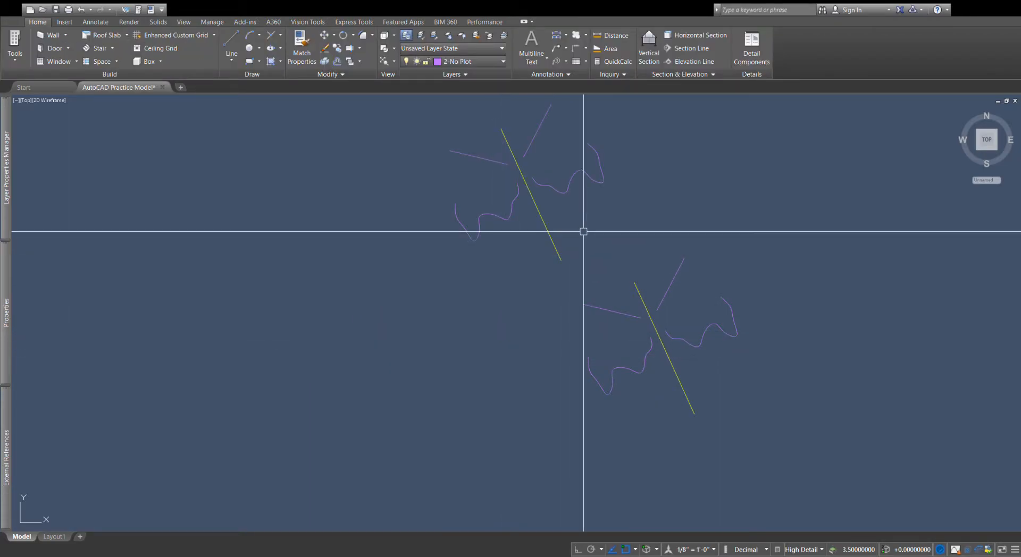
pyautogui.click(565, 214)
pyautogui.click(507, 247)
pyautogui.moveTo(621, 240); pyautogui.dragTo(525, 392)
pyautogui.press('Escape')
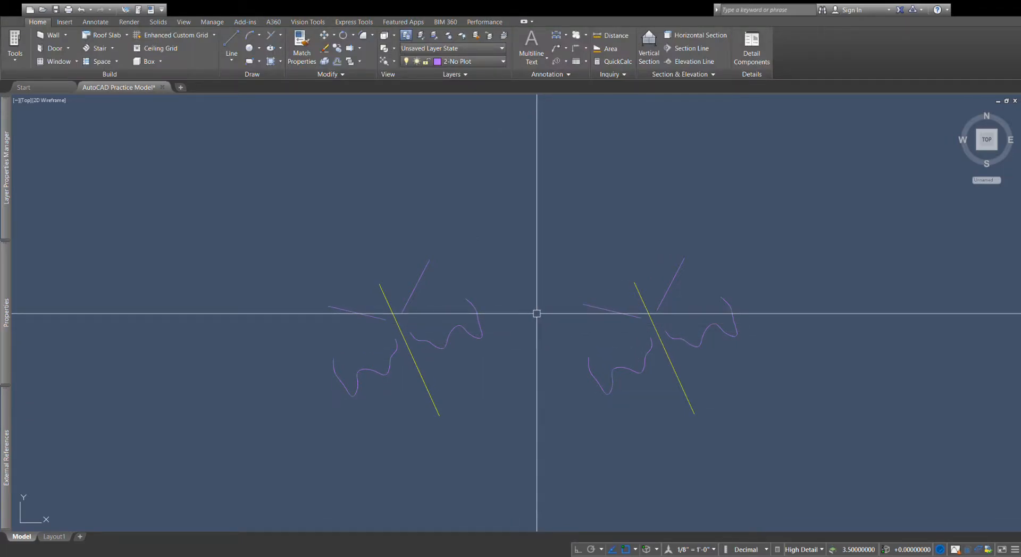
# Step: Delete both grouped sets of lines and curves, the right-hand one first
pyautogui.click(478, 307)
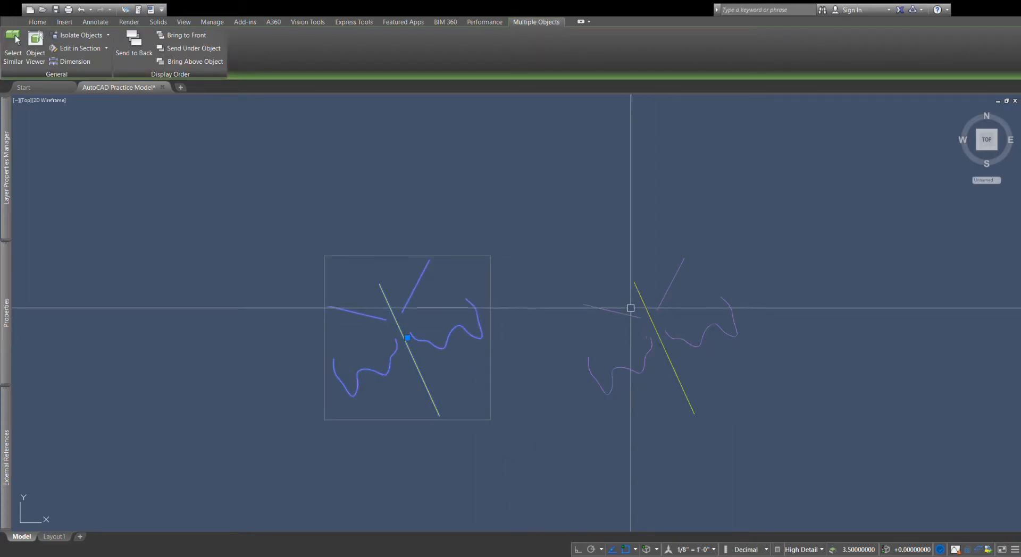
pyautogui.press('Escape')
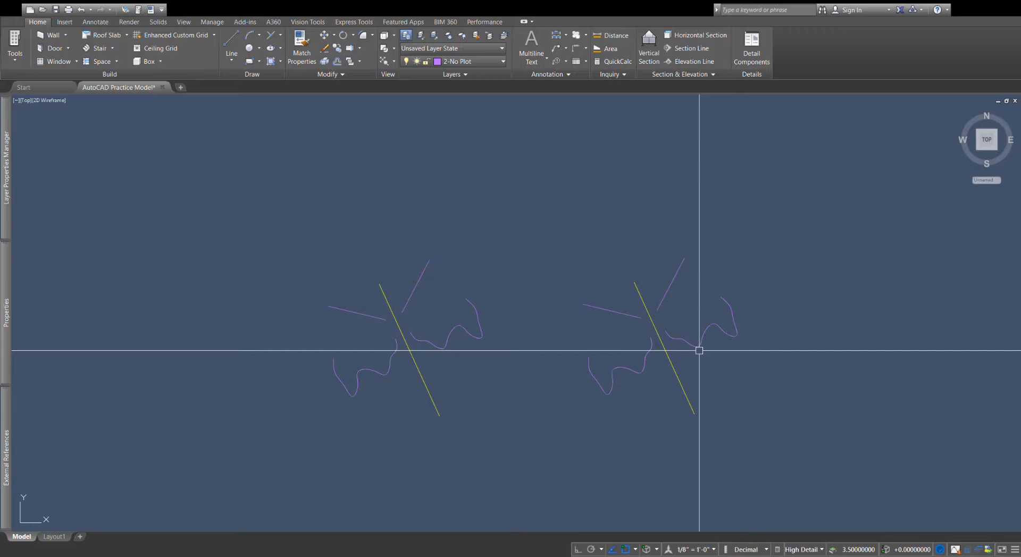
pyautogui.click(675, 337)
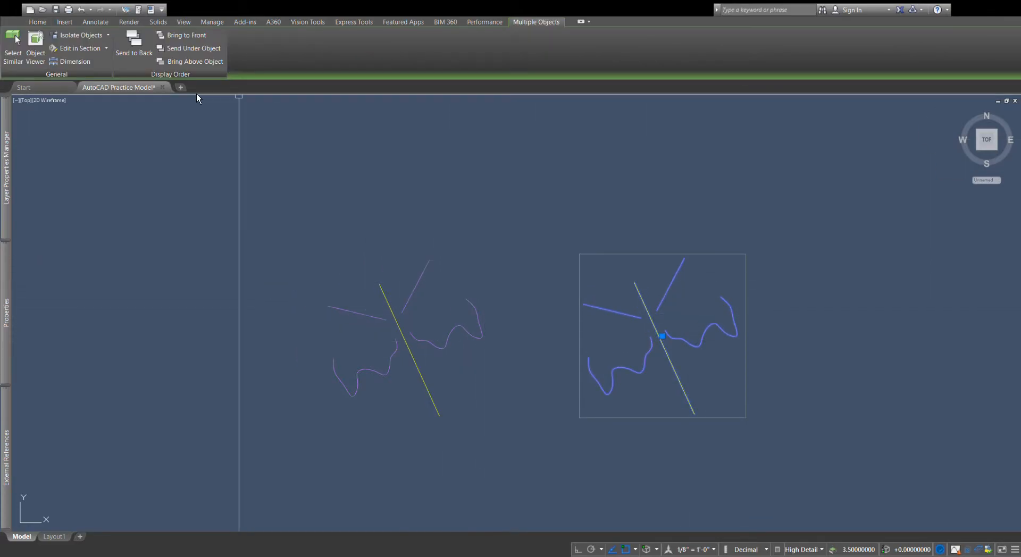
pyautogui.press('Delete')
pyautogui.click(390, 328)
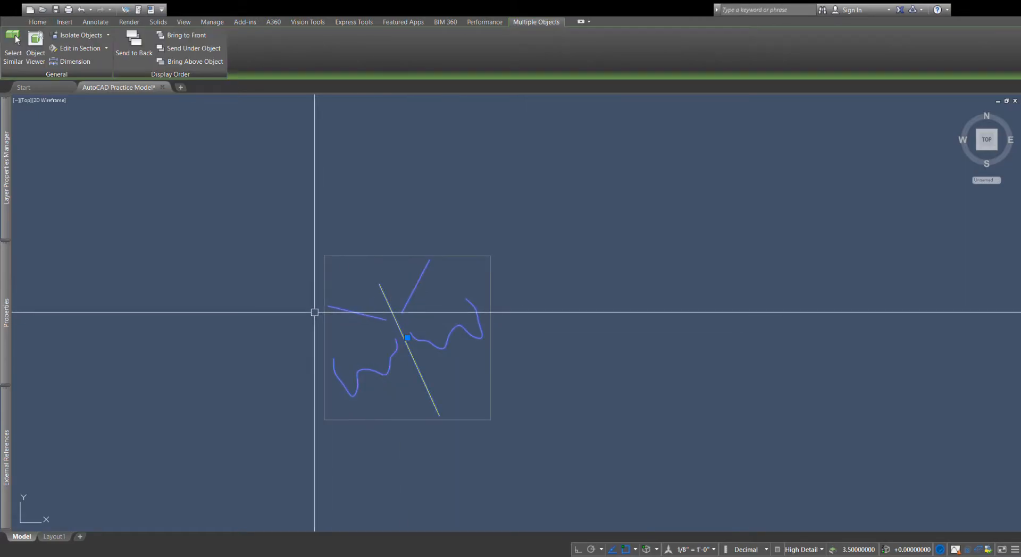
pyautogui.press('Delete')
# Step: Copy the ungrouped original lines and curves to the empty space far to their left
pyautogui.scroll(-5, 437, 307)
pyautogui.scroll(4, 775, 348)
pyautogui.click(679, 410)
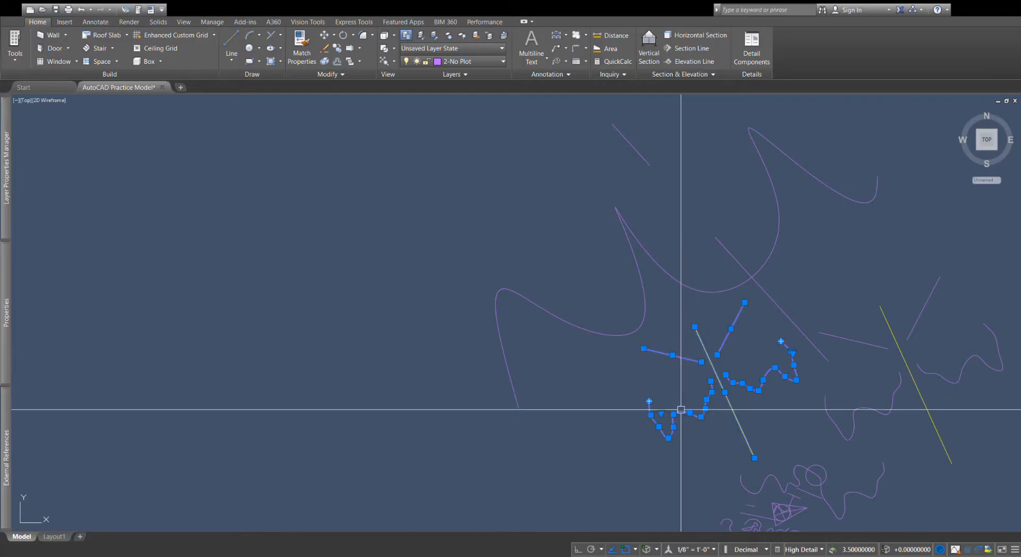
pyautogui.scroll(-4, 788, 320)
pyautogui.moveTo(769, 367); pyautogui.dragTo(413, 354)
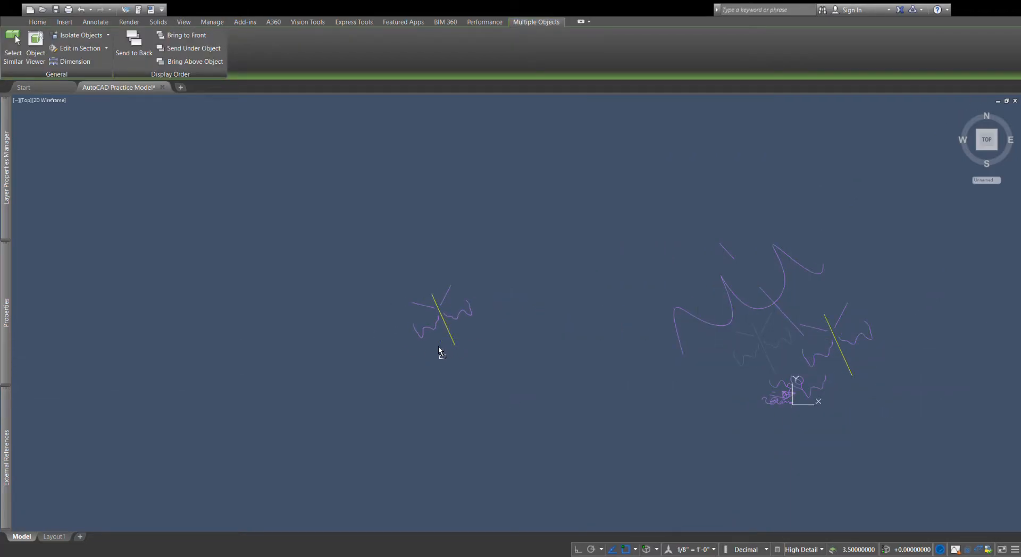
pyautogui.press('Escape')
pyautogui.scroll(4, 381, 276)
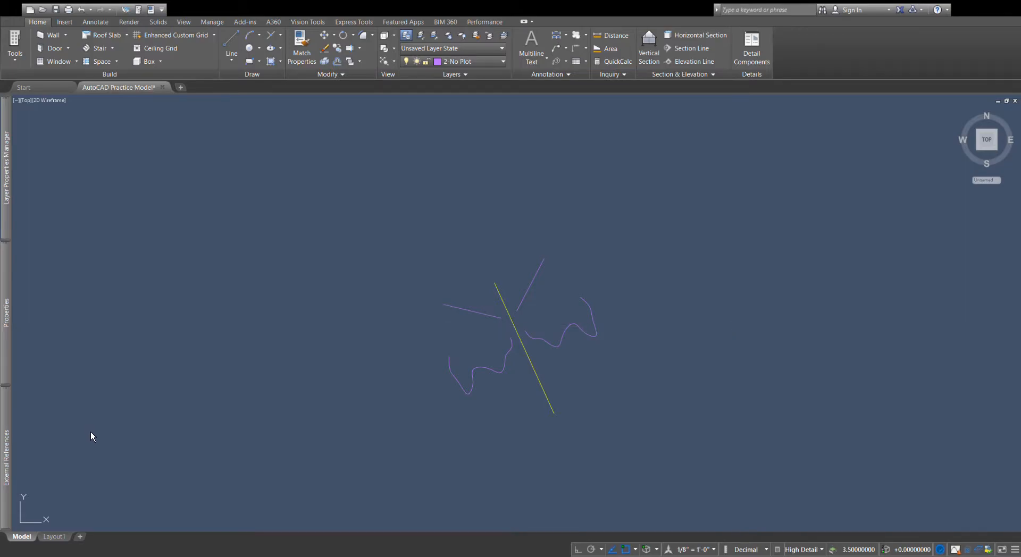
# Step: Group all the newly copied lines and curves, including the yellow line, into one unit
pyautogui.click(665, 425)
pyautogui.click(356, 269)
pyautogui.press('Escape')
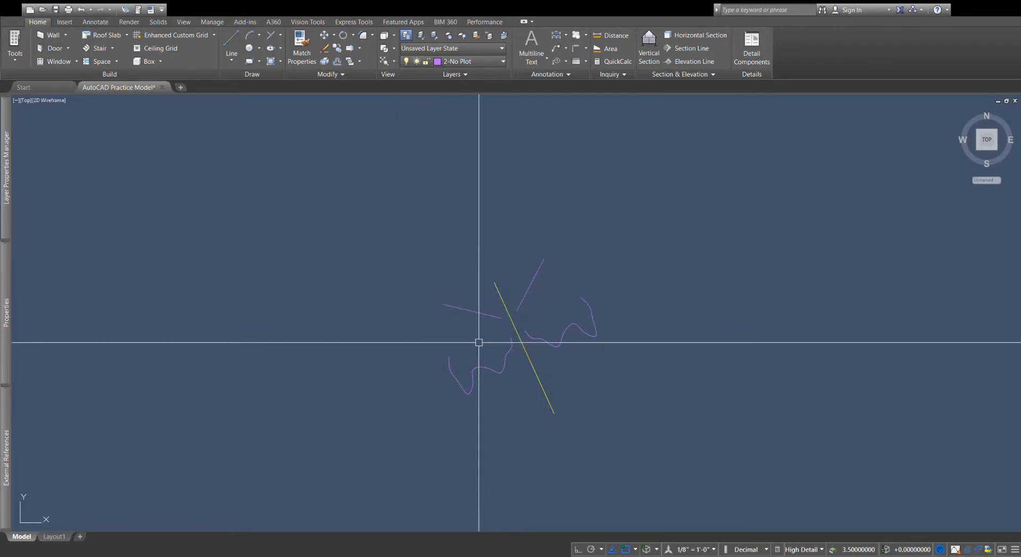
# Step: Copy the new group as a unit to the empty space on its left, at about the same height
pyautogui.scroll(-2, 653, 274)
pyautogui.scroll(2, 490, 343)
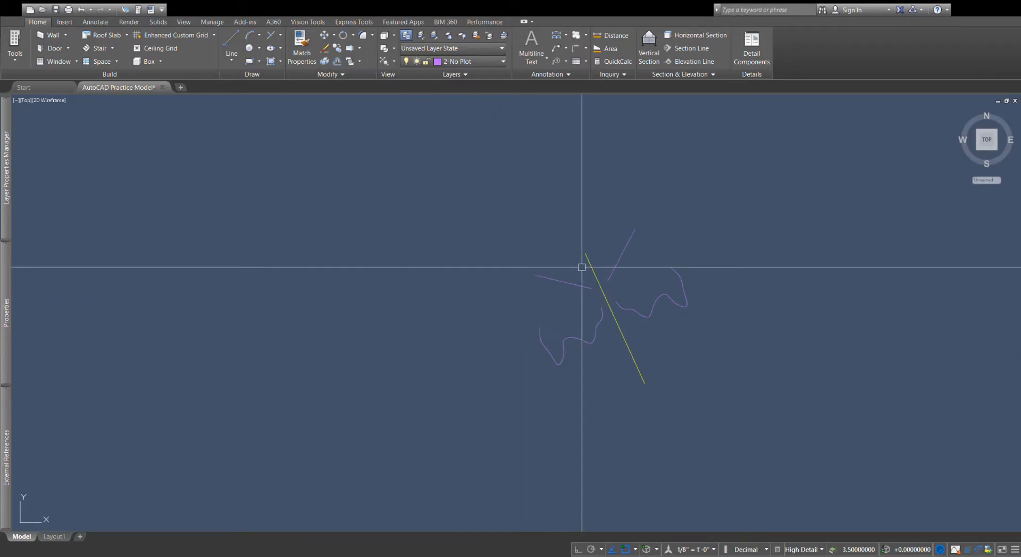
pyautogui.click(554, 283)
pyautogui.moveTo(633, 362); pyautogui.dragTo(534, 396)
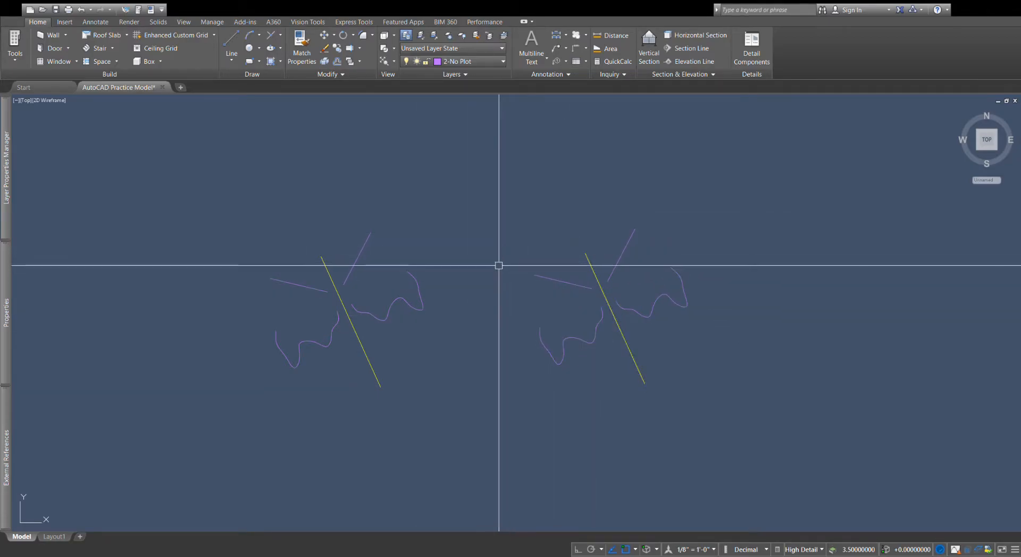
# Step: Remove the yellow line from the right-hand group while keeping its purple lines and curves grouped
pyautogui.scroll(-2, 572, 357)
pyautogui.scroll(-1, 532, 235)
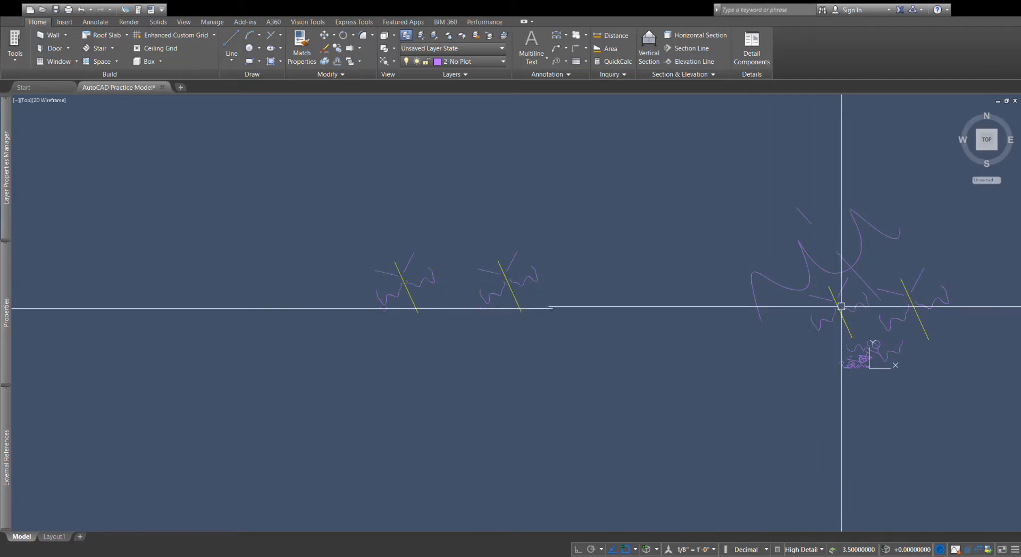
pyautogui.scroll(3, 438, 245)
pyautogui.scroll(2, 314, 396)
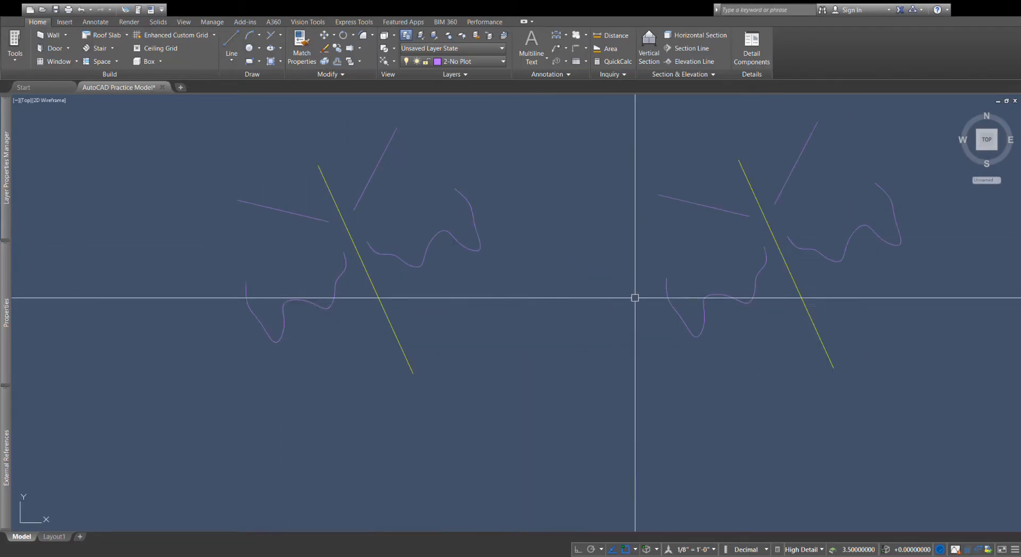
pyautogui.click(770, 230)
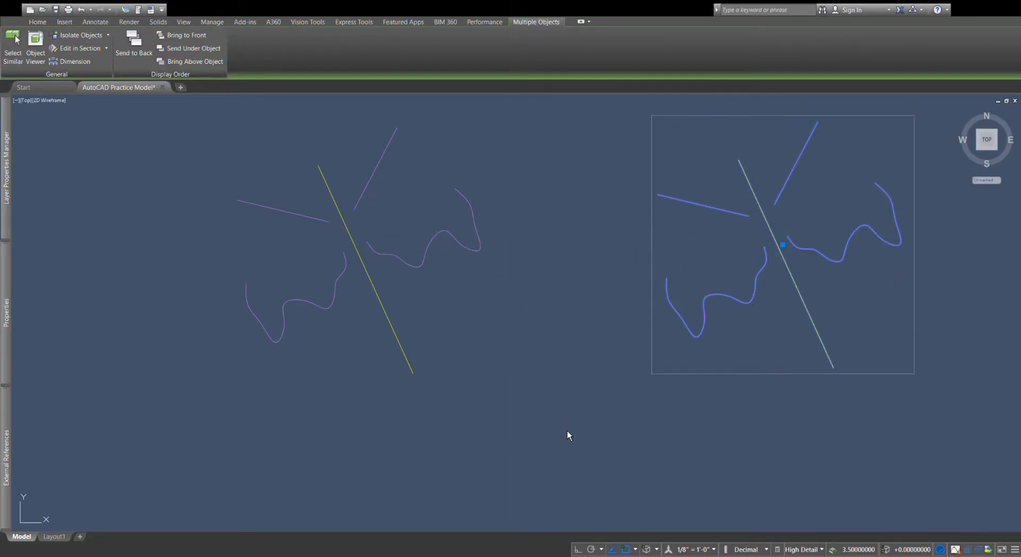
pyautogui.press('Escape')
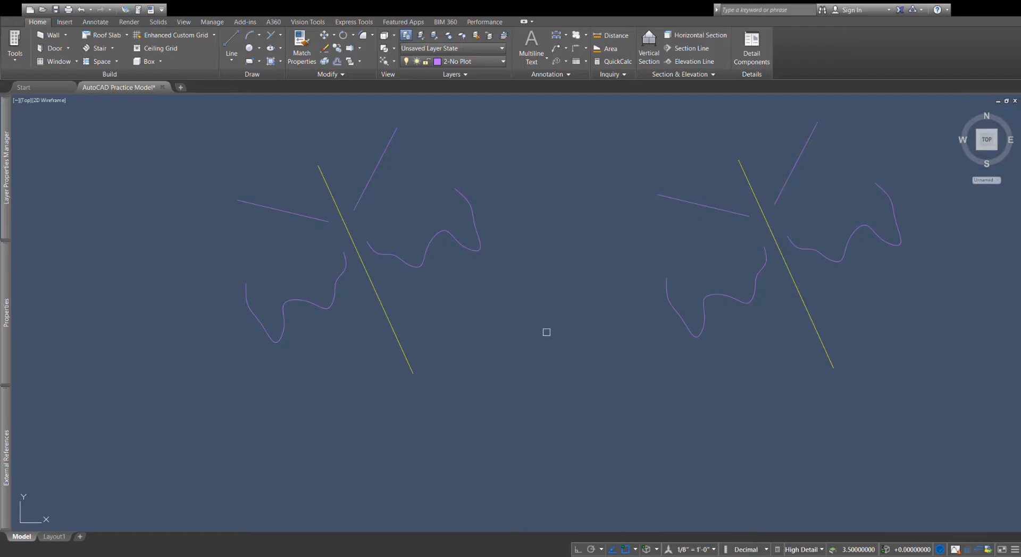
pyautogui.click(766, 227)
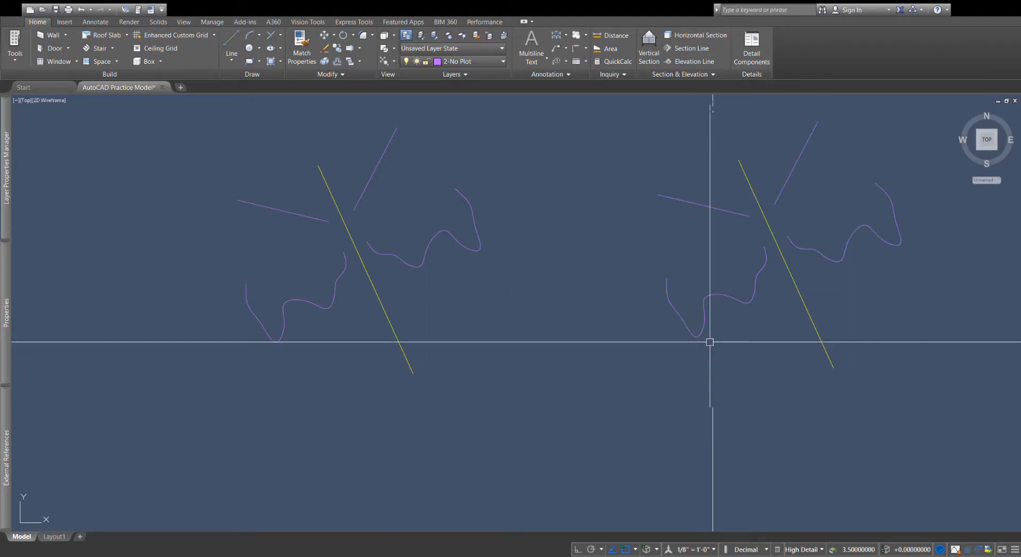
# Step: Test the edited right-hand group by trial-moving its purple objects together and selecting the yellow line separately
pyautogui.click(758, 278)
pyautogui.moveTo(696, 337); pyautogui.dragTo(550, 414)
pyautogui.press('Escape')
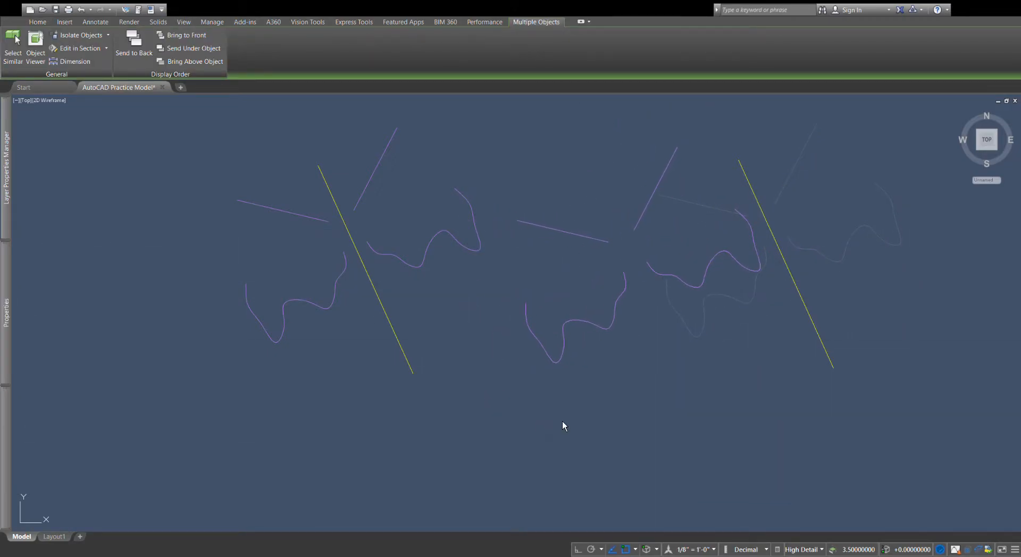
pyautogui.click(804, 303)
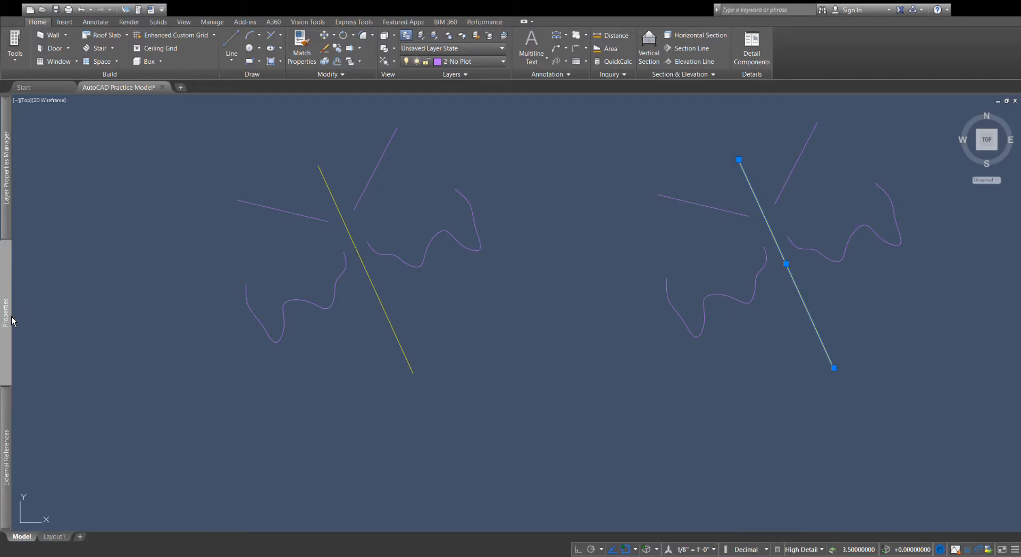
pyautogui.press('Escape')
pyautogui.scroll(-2, 500, 281)
pyautogui.click(479, 241)
pyautogui.moveTo(478, 241); pyautogui.dragTo(391, 269)
pyautogui.moveTo(413, 311); pyautogui.dragTo(423, 315)
pyautogui.press('Escape')
pyautogui.scroll(2, 472, 270)
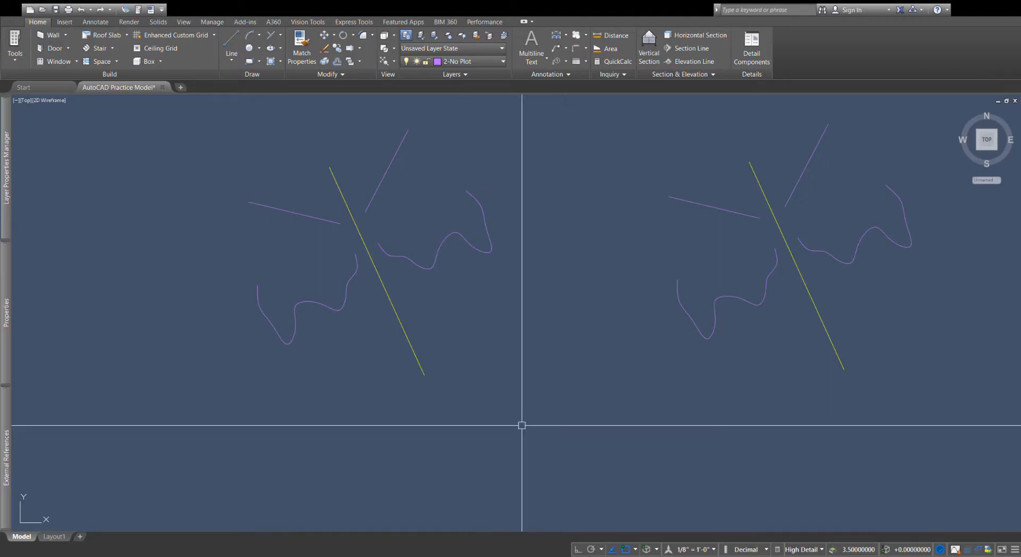
# Step: Draw a single, slightly sloping line in the empty space above the left-hand group
pyautogui.scroll(-4, 455, 354)
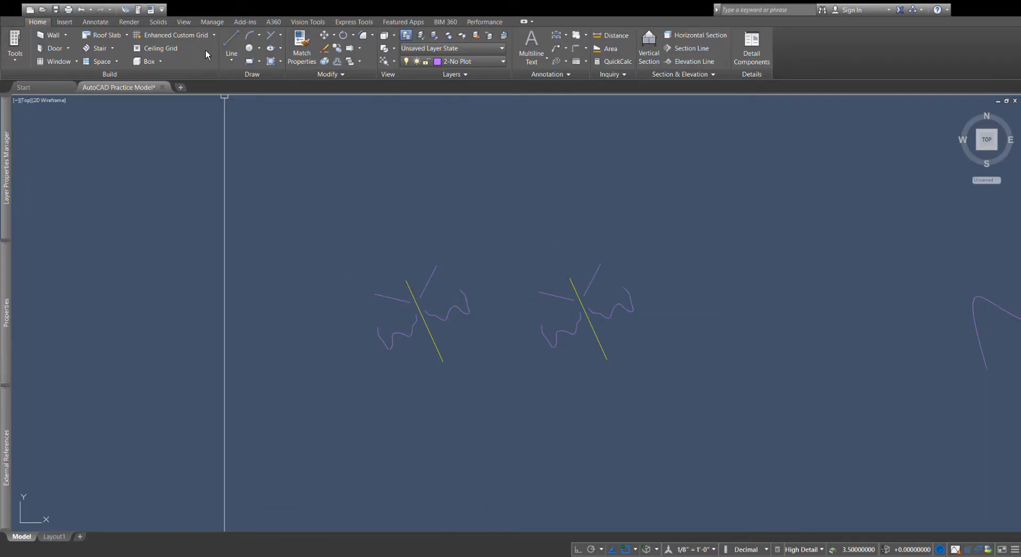
pyautogui.click(439, 206)
pyautogui.click(311, 187)
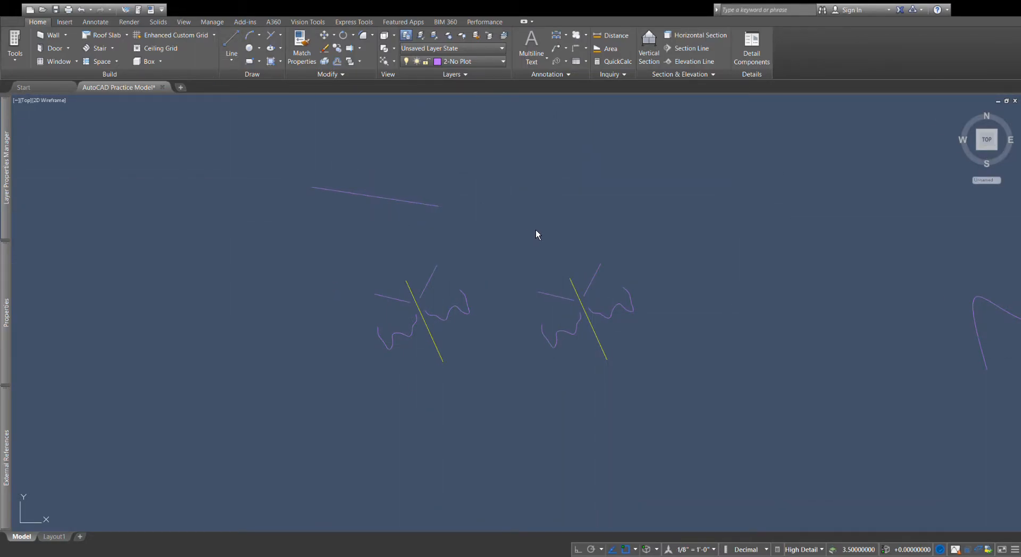
# Step: Move the new line to the space above the right-hand group and copy it back above the left-hand group
pyautogui.click(377, 198)
pyautogui.moveTo(382, 198); pyautogui.dragTo(595, 233)
pyautogui.click(548, 221)
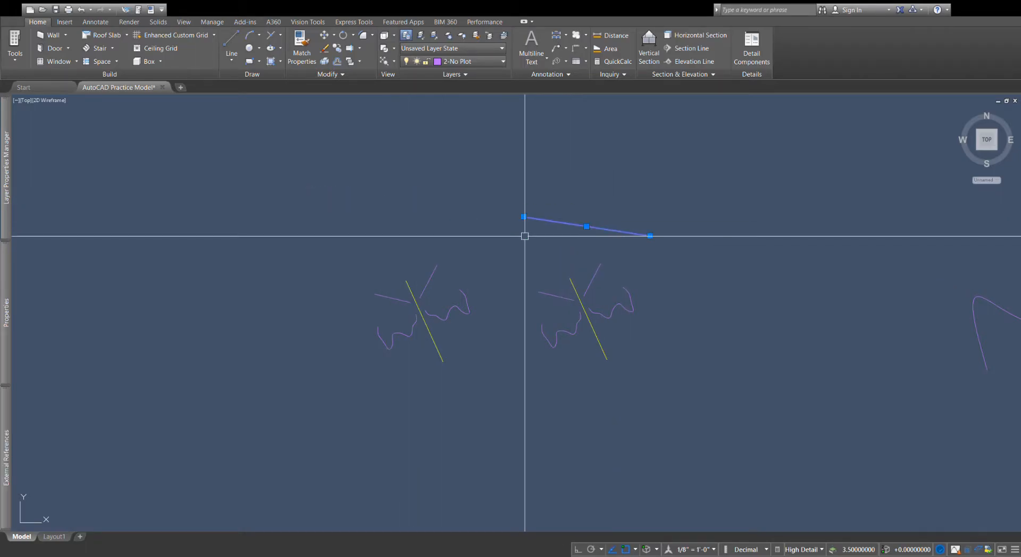
pyautogui.moveTo(612, 230); pyautogui.dragTo(461, 257)
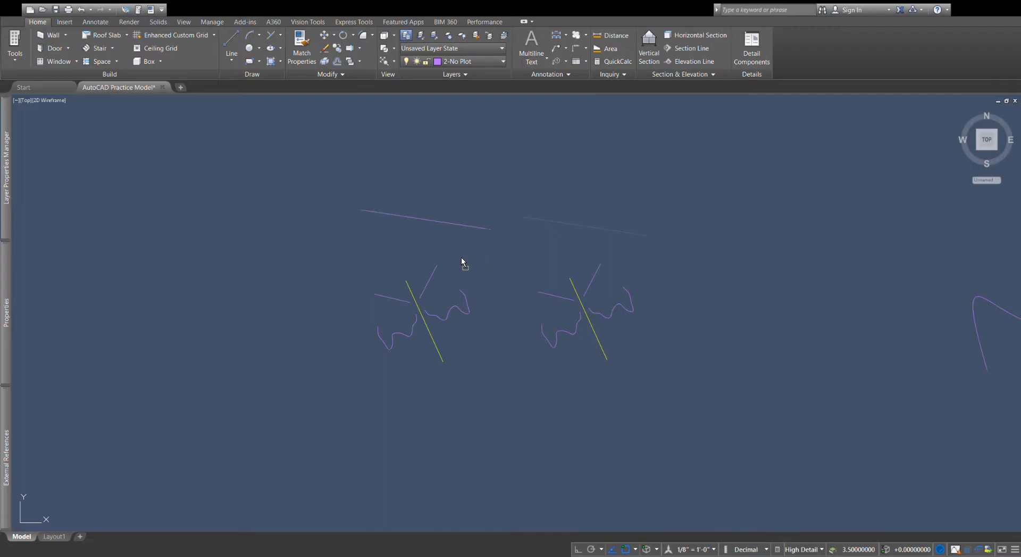
pyautogui.click(464, 279)
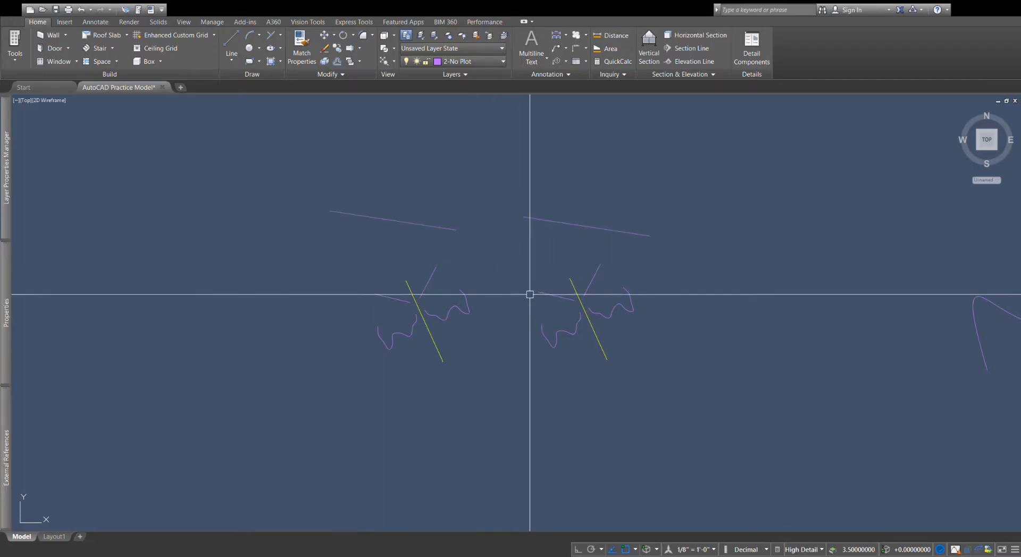
# Step: Raise the right endpoint of the line above the right-hand group so that the line slopes upward
pyautogui.click(561, 222)
pyautogui.click(649, 236)
pyautogui.click(649, 187)
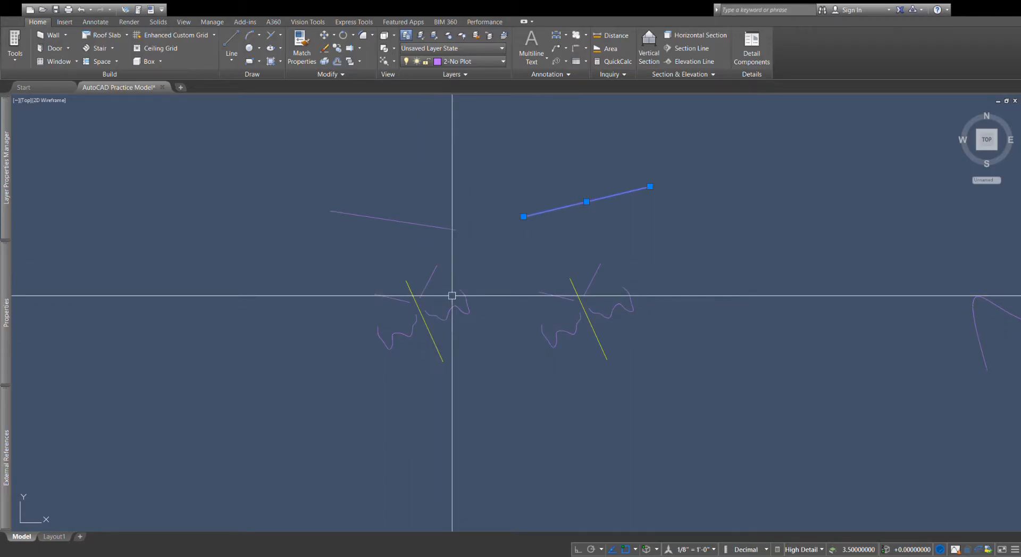
pyautogui.press('Escape')
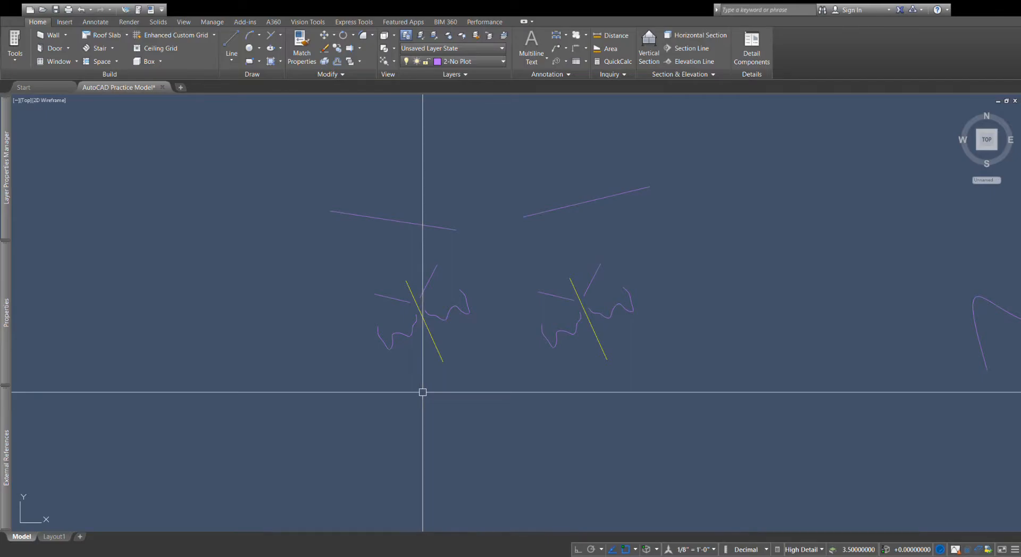
pyautogui.click(687, 409)
pyautogui.press('Escape')
# Step: Copy the left one of the two far-right groups to the empty space below the right-hand group of the main pair
pyautogui.scroll(-2, 500, 246)
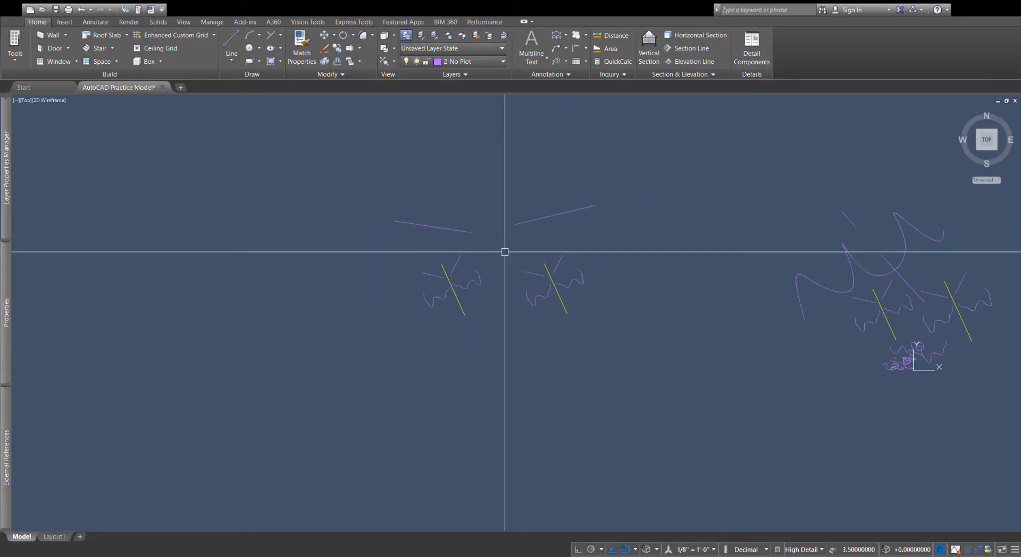
pyautogui.click(882, 303)
pyautogui.moveTo(883, 306)
pyautogui.mouseDown()
pyautogui.moveTo(576, 372)
pyautogui.moveTo(554, 383)
pyautogui.moveTo(554, 409)
pyautogui.mouseUp()
pyautogui.press('Escape')
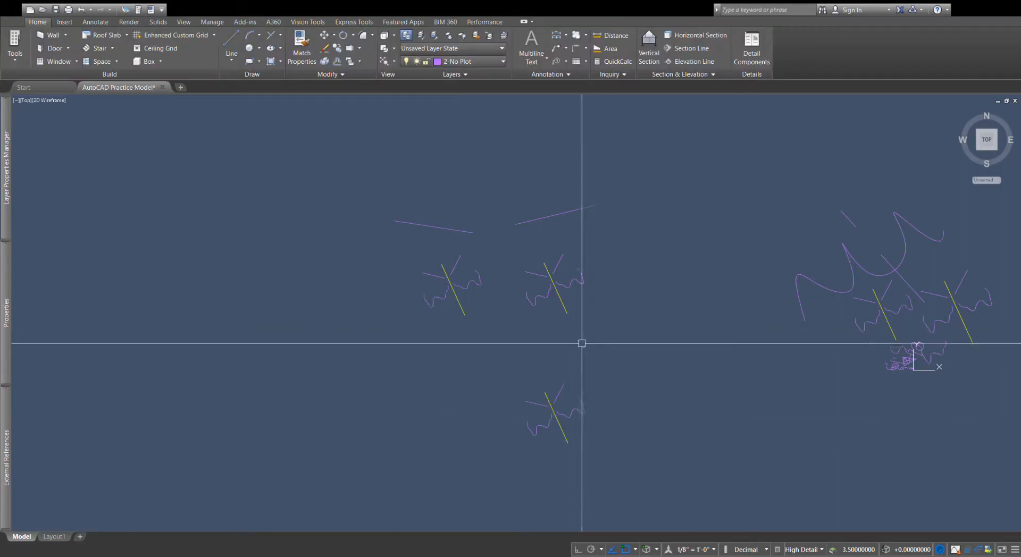
# Step: Create a block from all the lines and curves of the lower copy, including its yellow line
pyautogui.scroll(5, 544, 443)
pyautogui.scroll(-2, 559, 342)
pyautogui.scroll(-3, 571, 377)
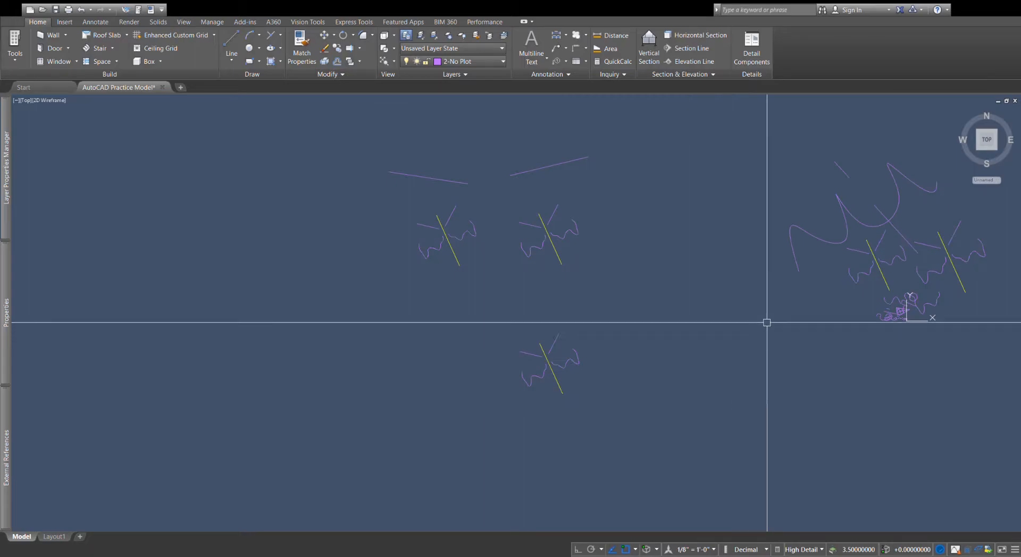
pyautogui.scroll(2, 505, 386)
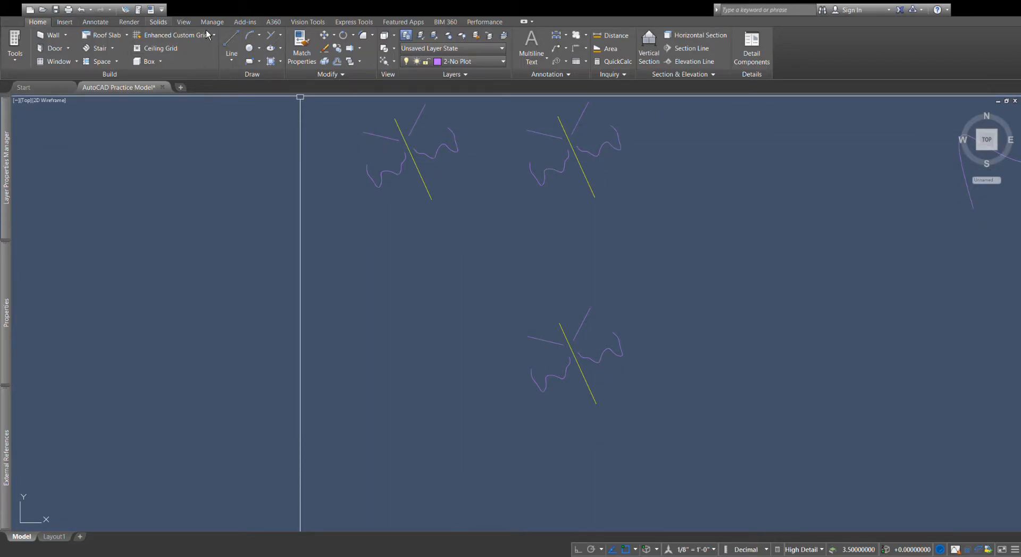
pyautogui.click(72, 25)
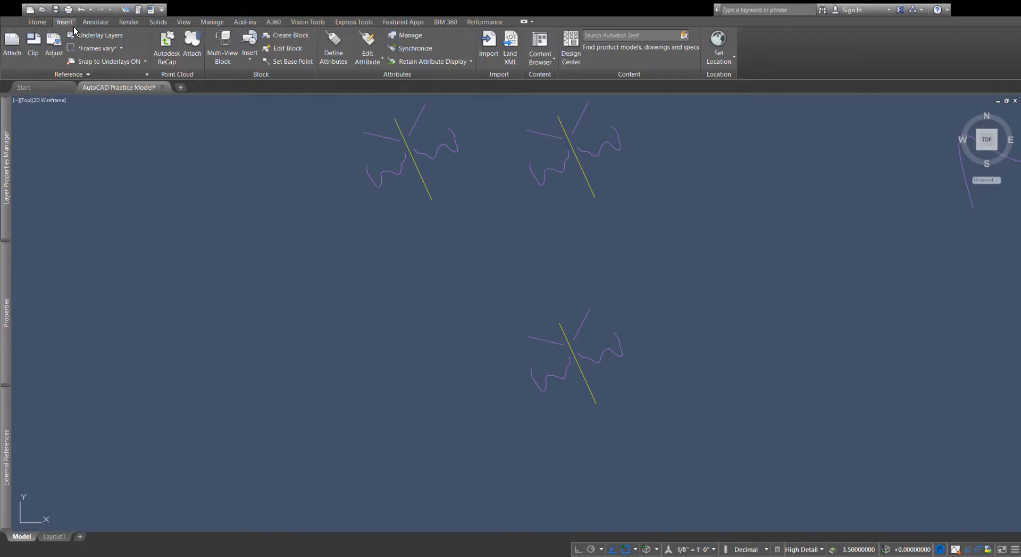
pyautogui.click(308, 36)
pyautogui.click(664, 441)
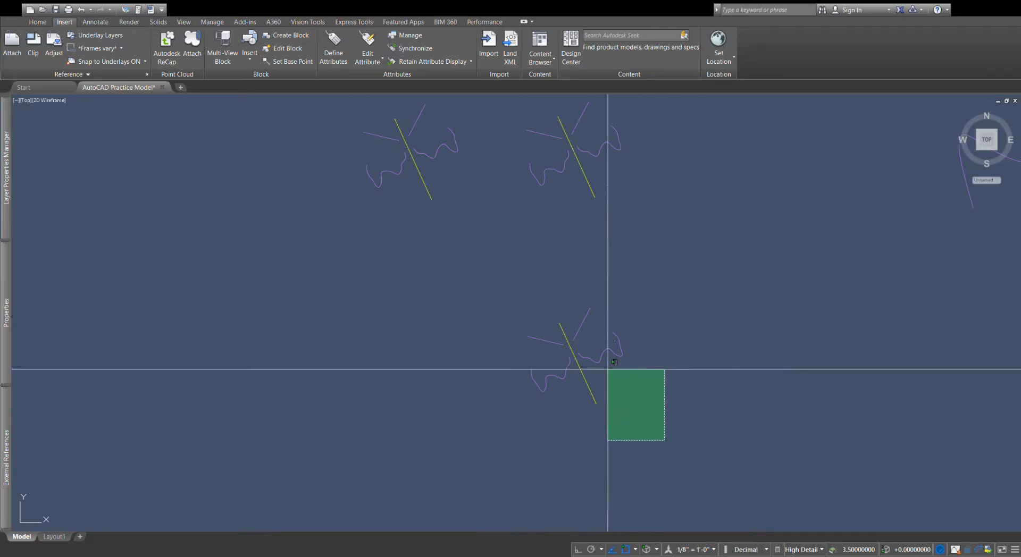
pyautogui.click(503, 312)
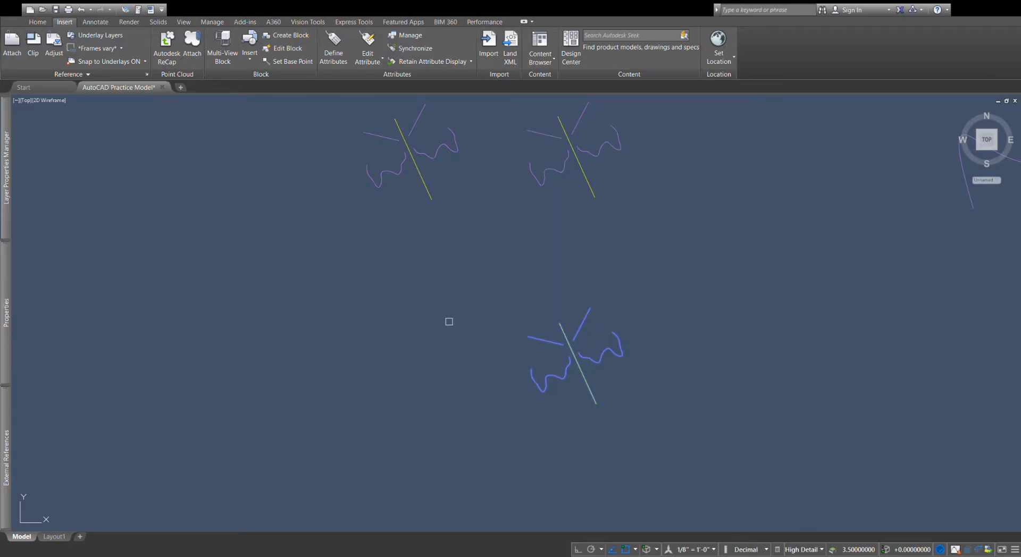
pyautogui.press('Escape')
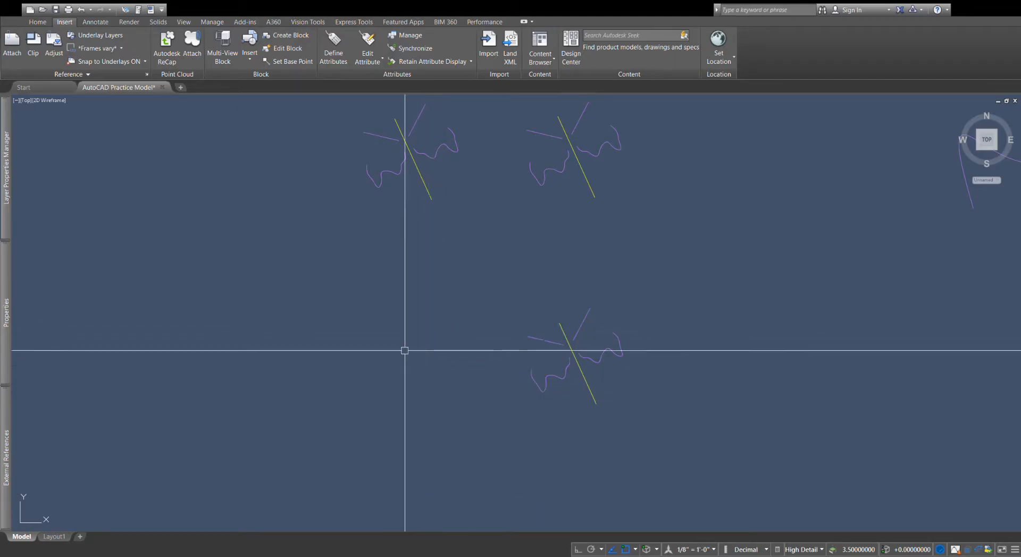
# Step: Compare how the upper-left group and the lower block behave when each one is selected
pyautogui.click(40, 24)
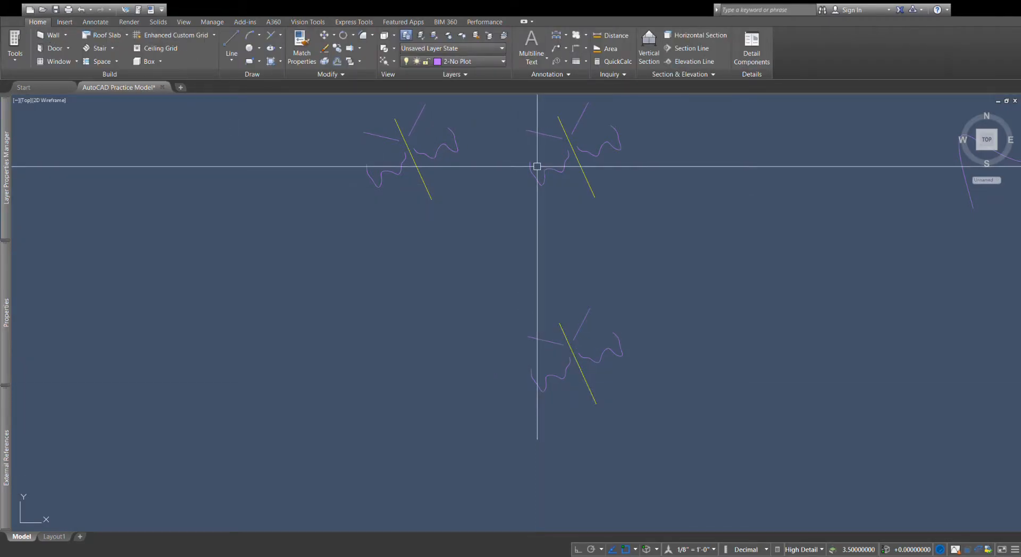
pyautogui.click(415, 151)
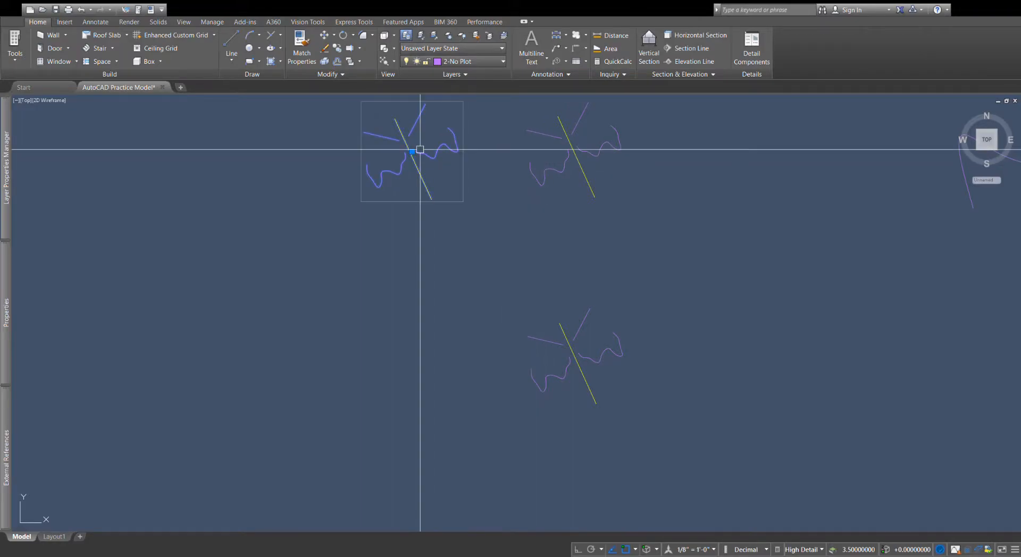
pyautogui.press('Escape')
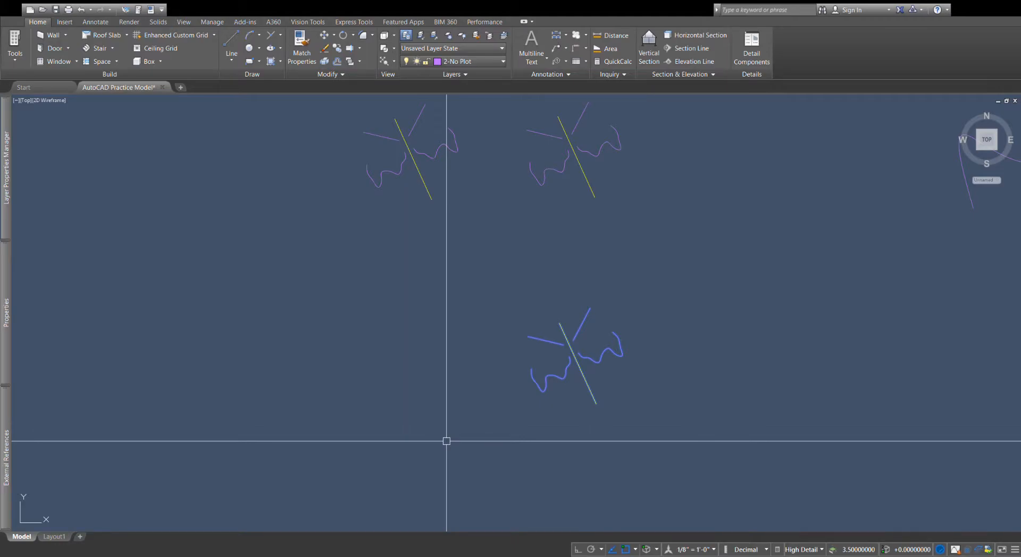
pyautogui.click(428, 156)
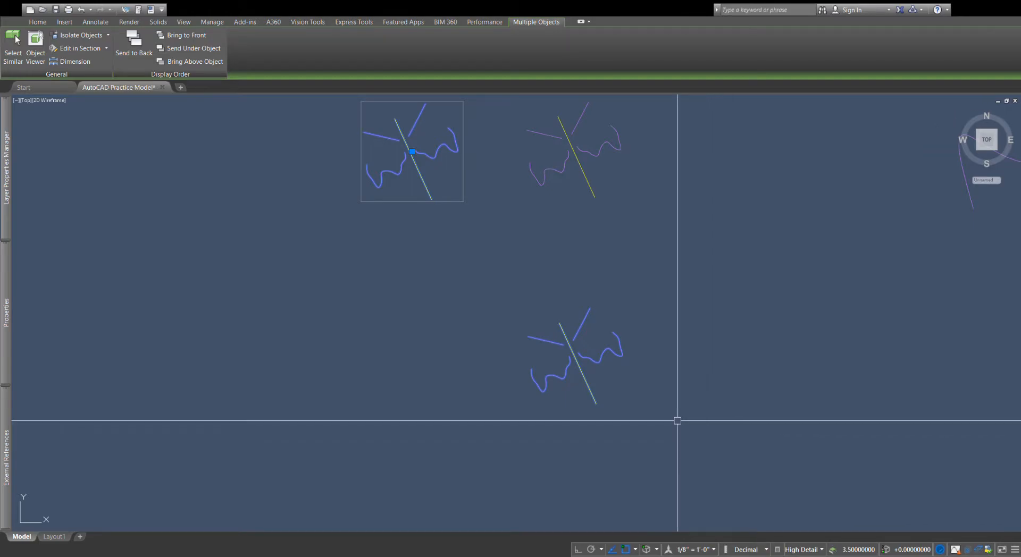
pyautogui.press('Escape')
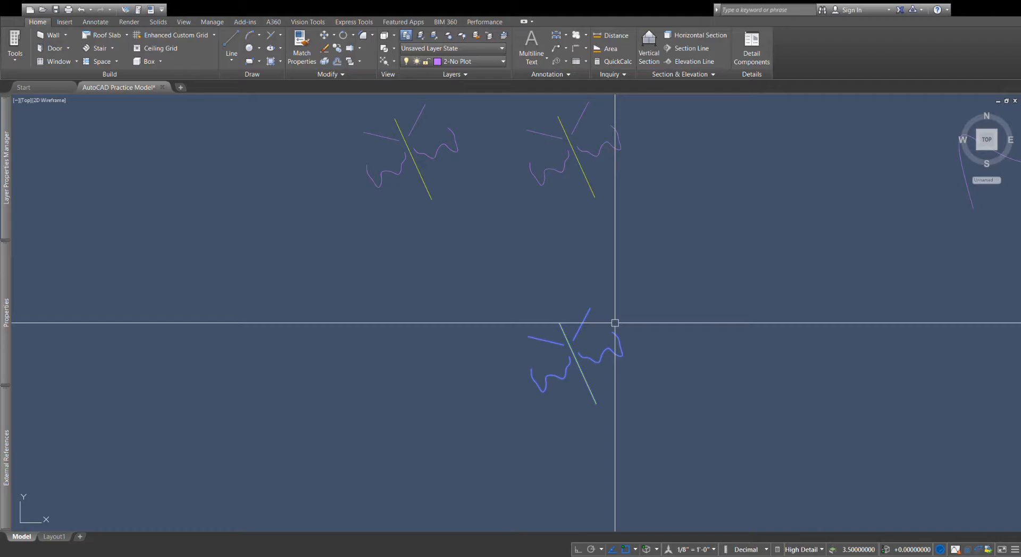
# Step: Open the right-hand block's definition for editing in the Block Editor
pyautogui.scroll(4, 569, 385)
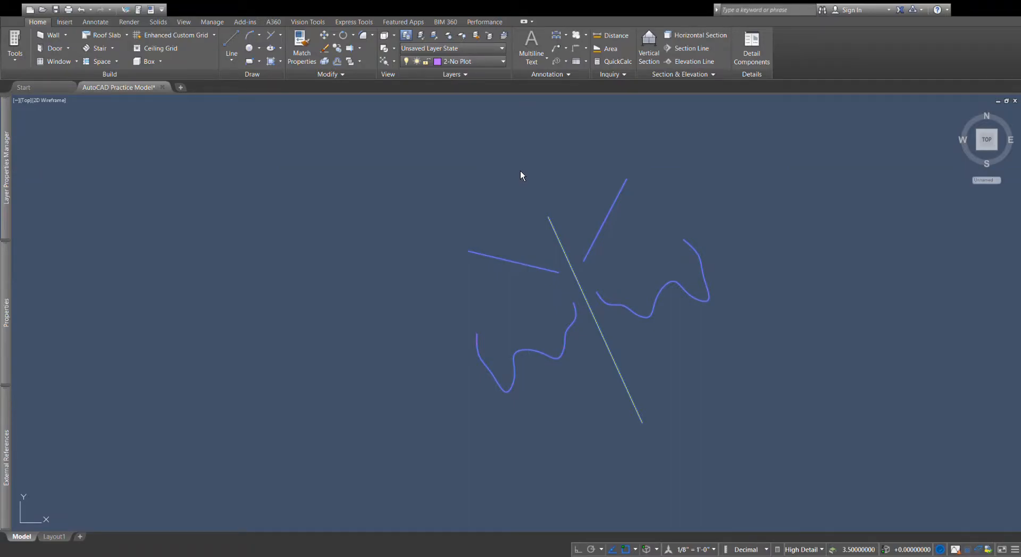
pyautogui.scroll(-2, 717, 490)
pyautogui.scroll(-1, 717, 490)
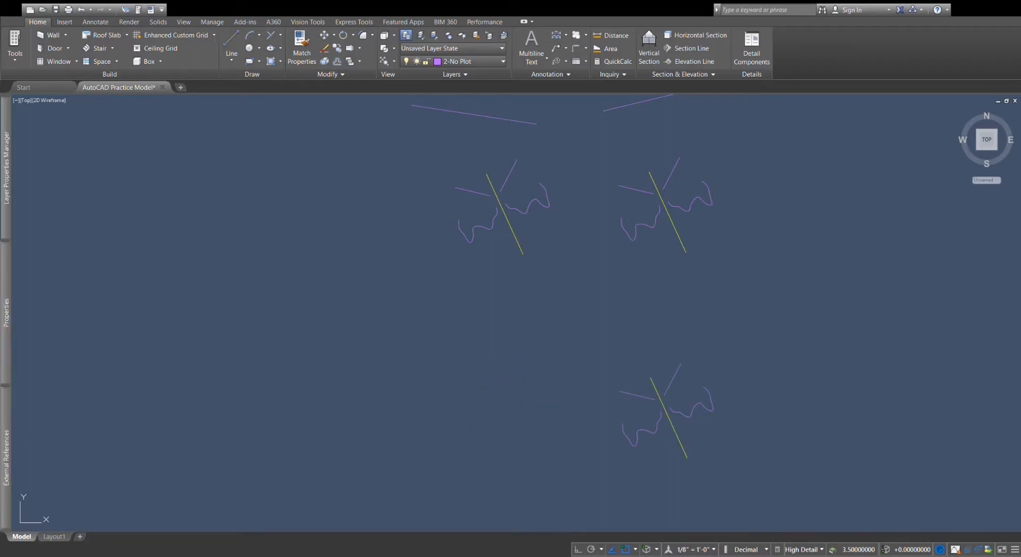
pyautogui.scroll(4, 694, 439)
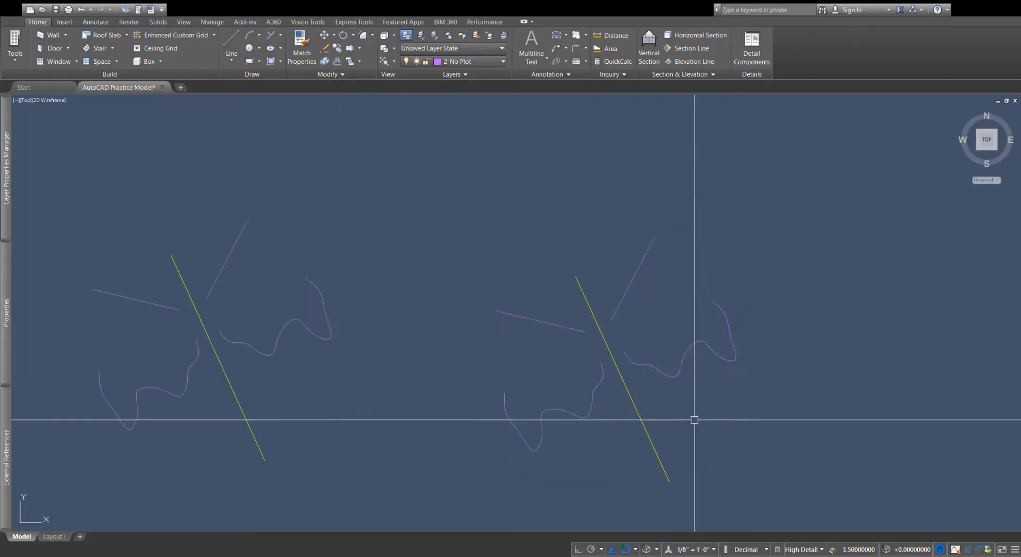
pyautogui.click(659, 368)
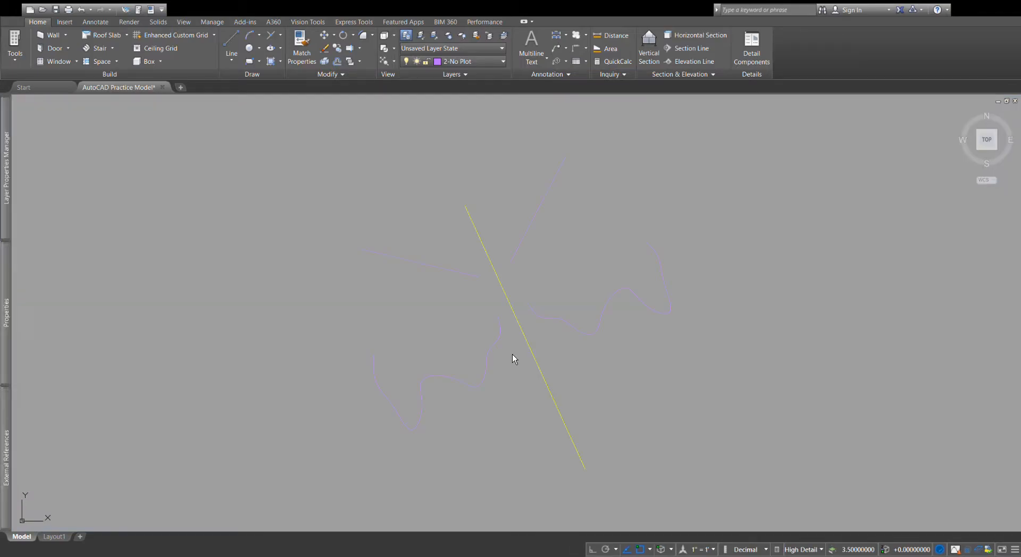
pyautogui.doubleClick(532, 307)
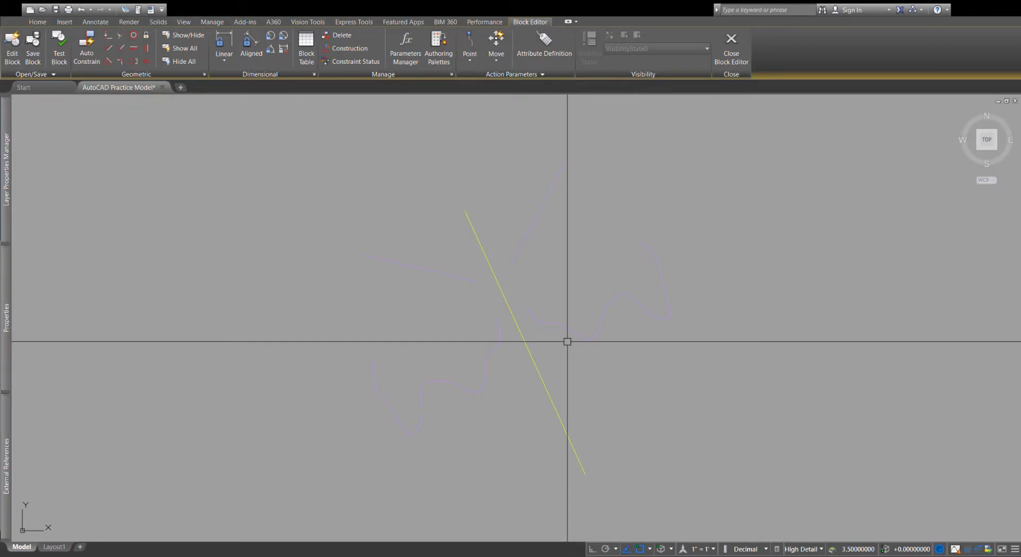
# Step: Select all the lines and curves inside the block definition and examine them as individual objects
pyautogui.scroll(-4, 619, 258)
pyautogui.click(736, 391)
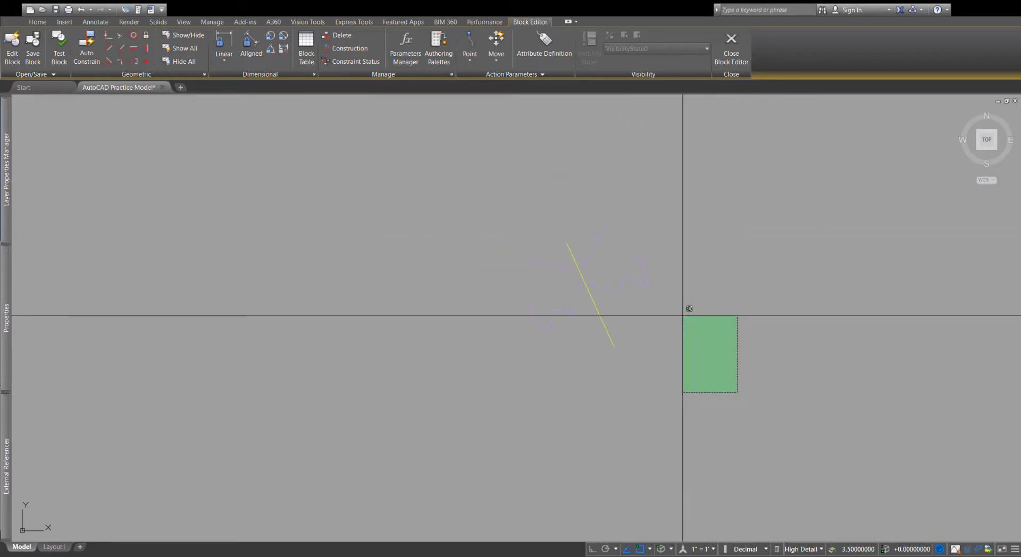
pyautogui.click(412, 198)
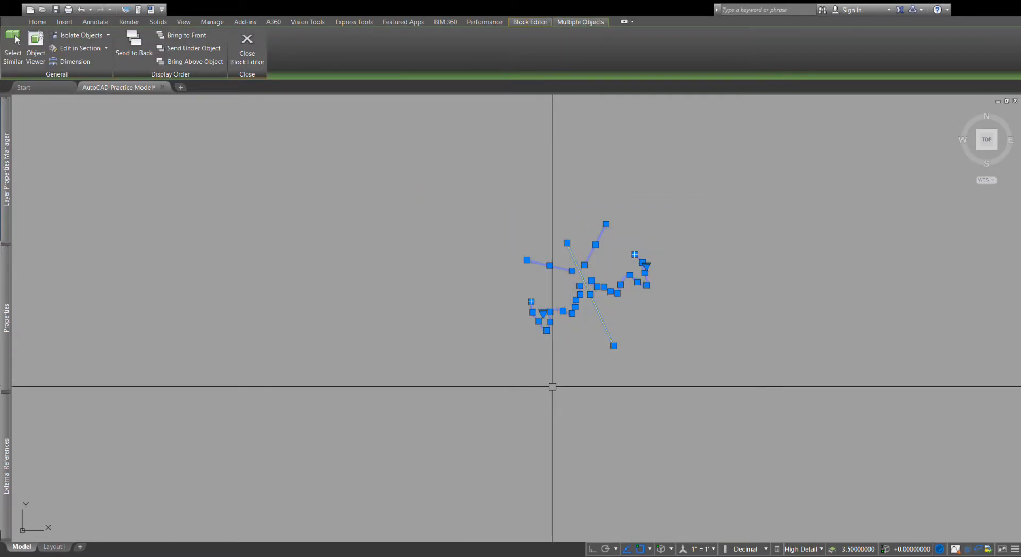
pyautogui.scroll(4, 571, 245)
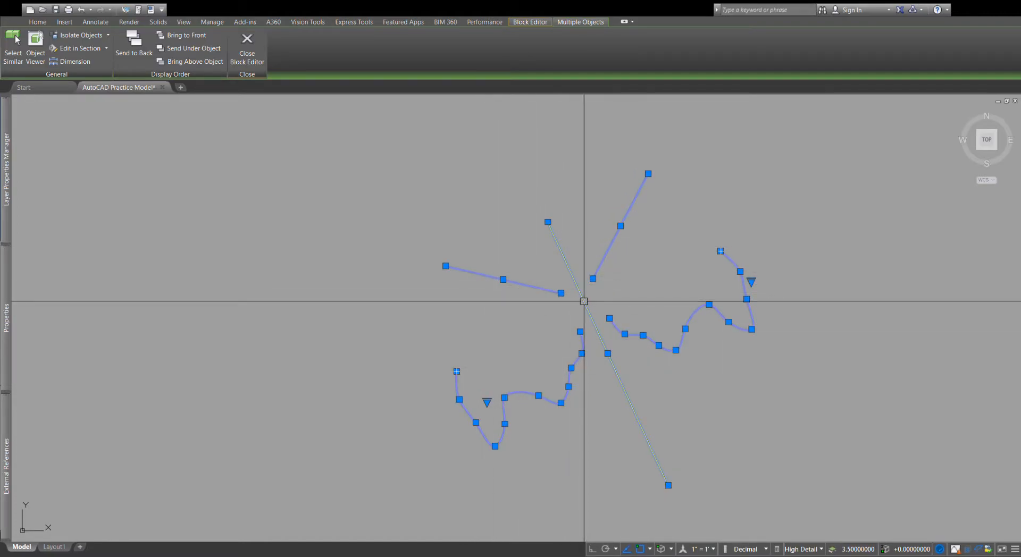
pyautogui.scroll(-4, 420, 362)
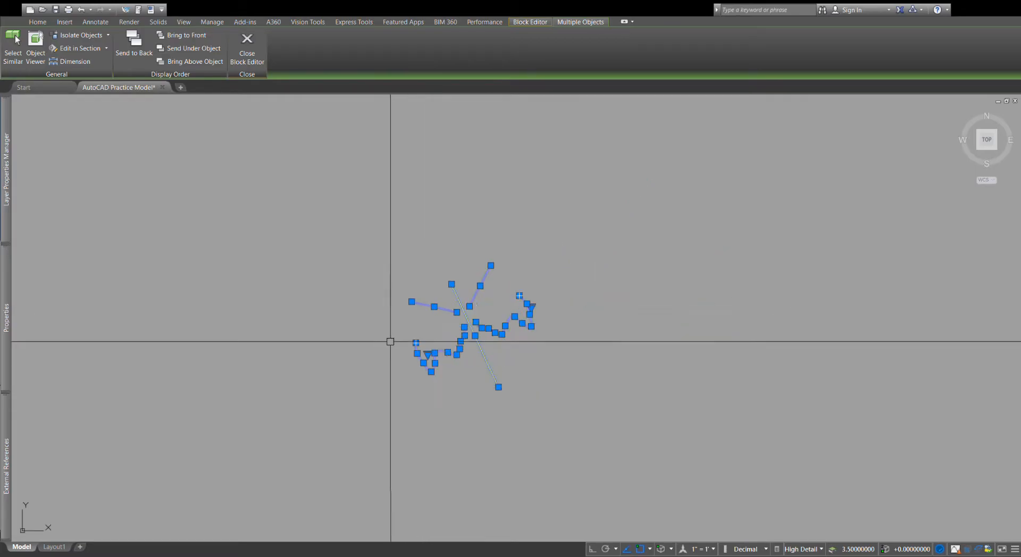
pyautogui.scroll(-4, 440, 337)
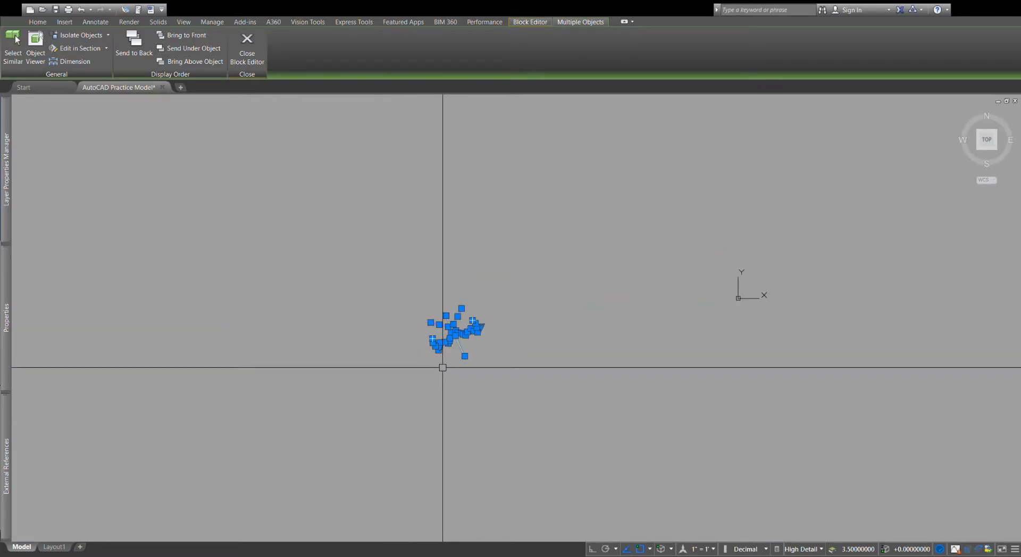
pyautogui.scroll(4, 442, 364)
pyautogui.scroll(4, 437, 391)
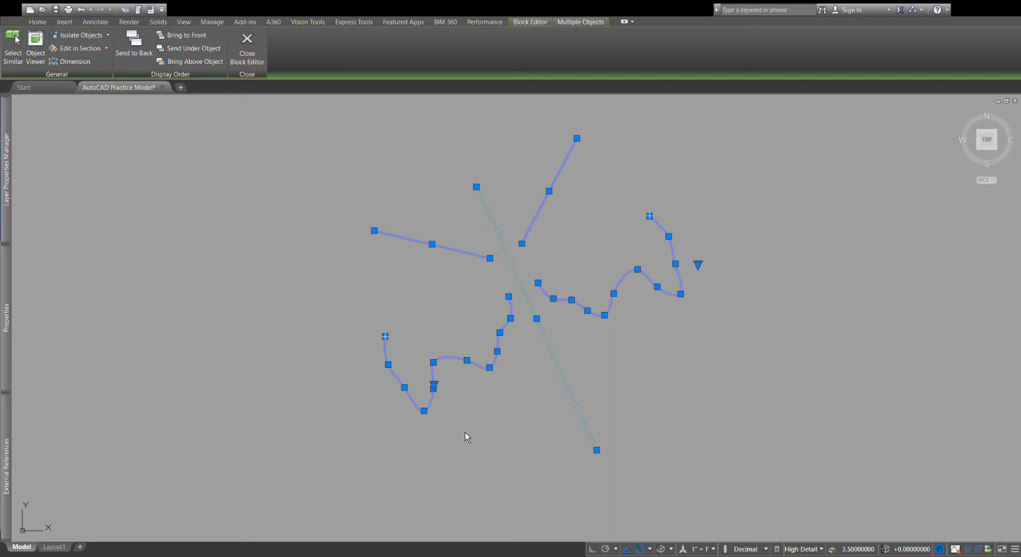
pyautogui.press('Escape')
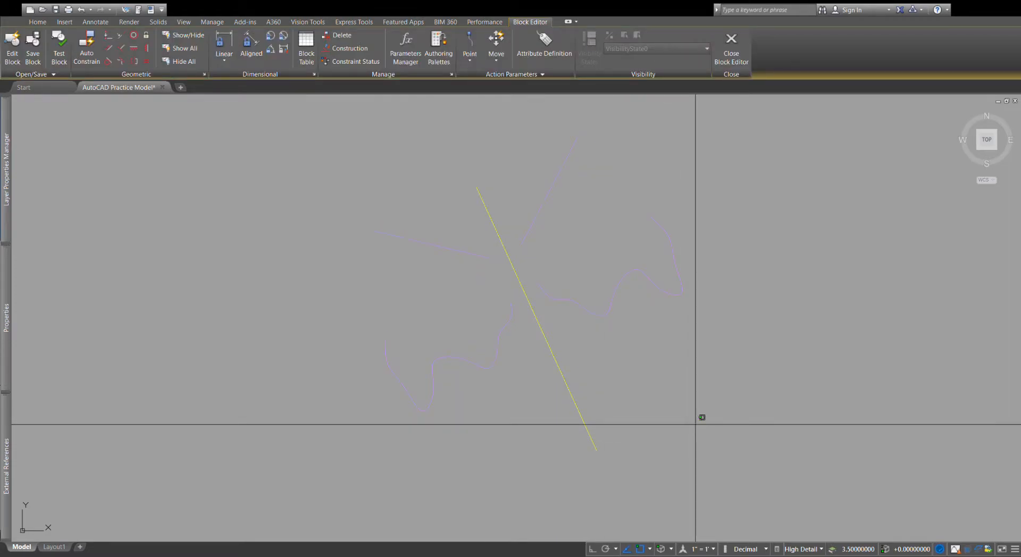
pyautogui.press('Escape')
# Step: Change the colour of all four lines and curves in the block definition to blue, leaving the yellow line out
pyautogui.click(722, 286)
pyautogui.click(538, 171)
pyautogui.click(468, 380)
pyautogui.click(401, 230)
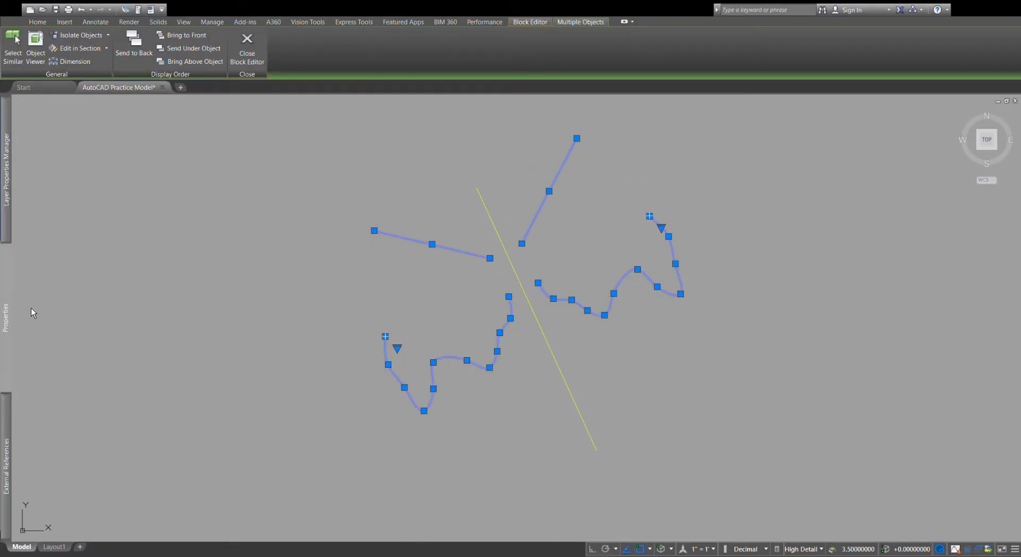
pyautogui.press('Escape')
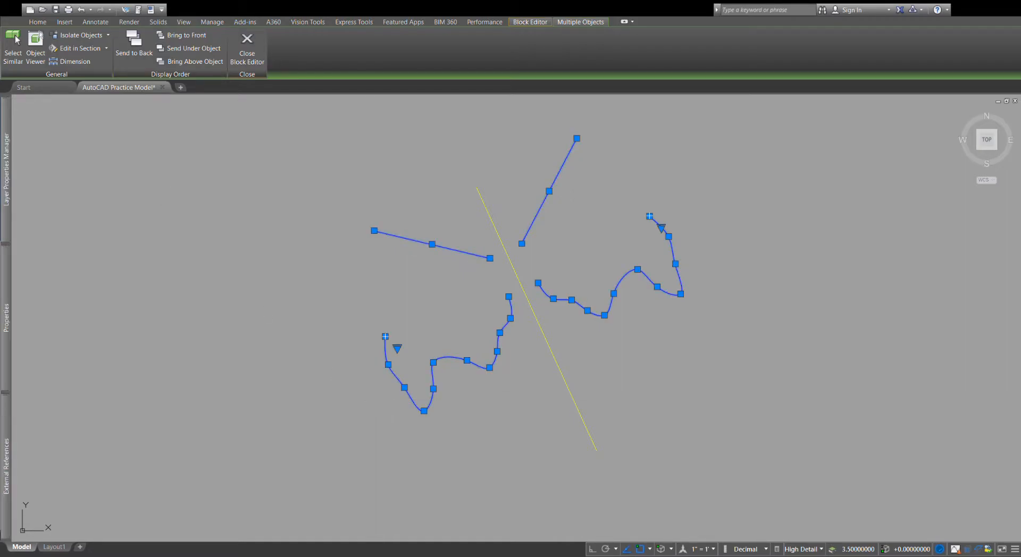
pyautogui.press('Escape')
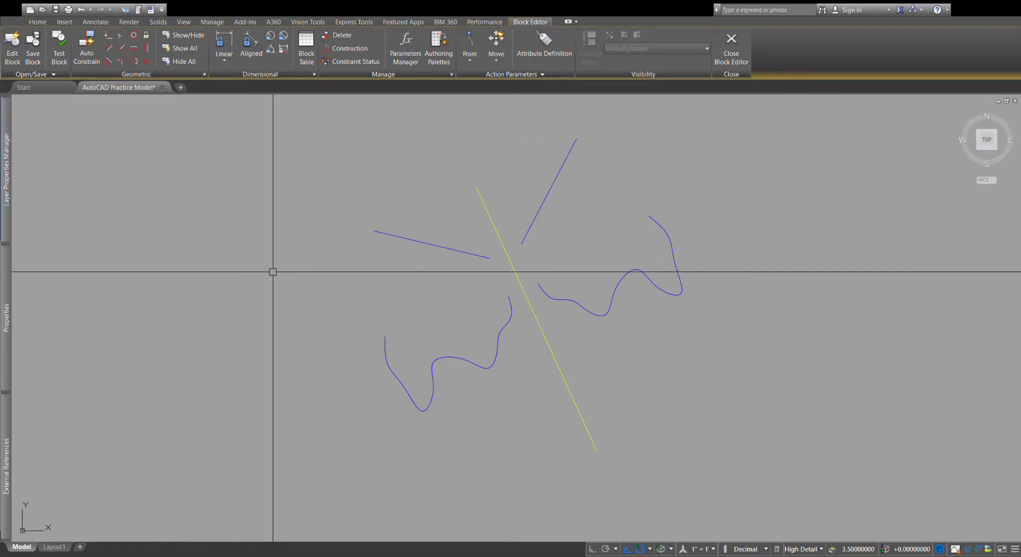
# Step: Draw an ellipse centred on the left straight line's midpoint, with the line as its long axis
pyautogui.click(40, 43)
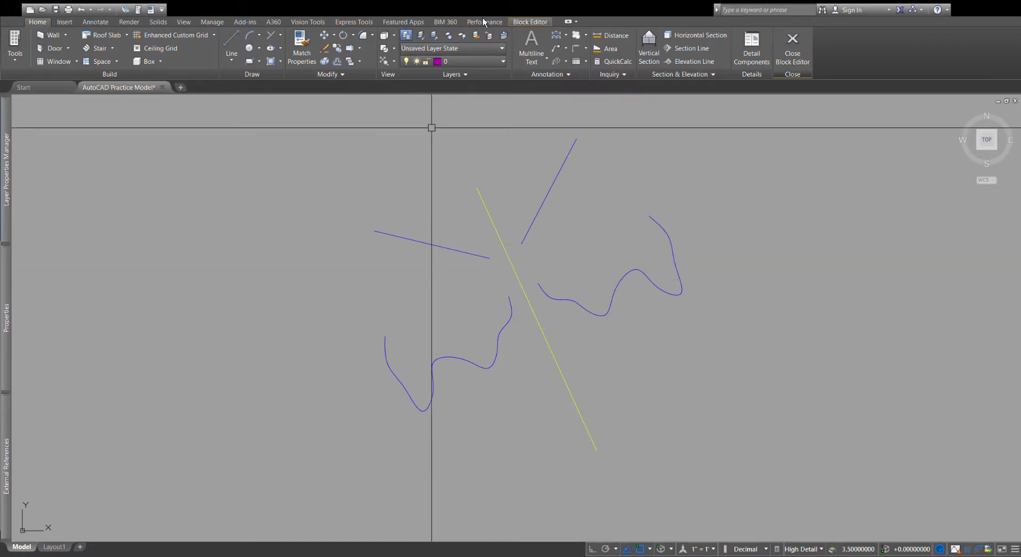
pyautogui.click(537, 25)
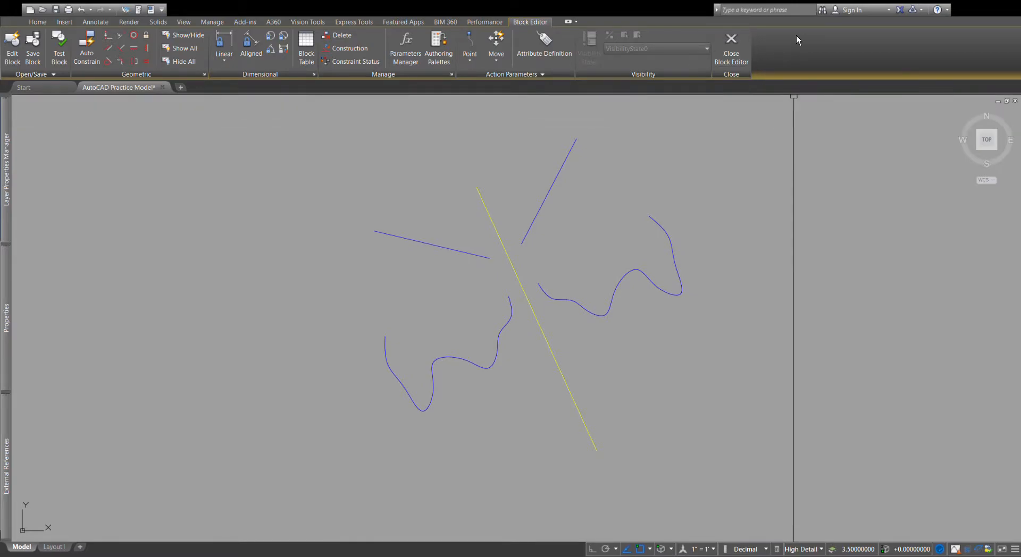
pyautogui.click(42, 23)
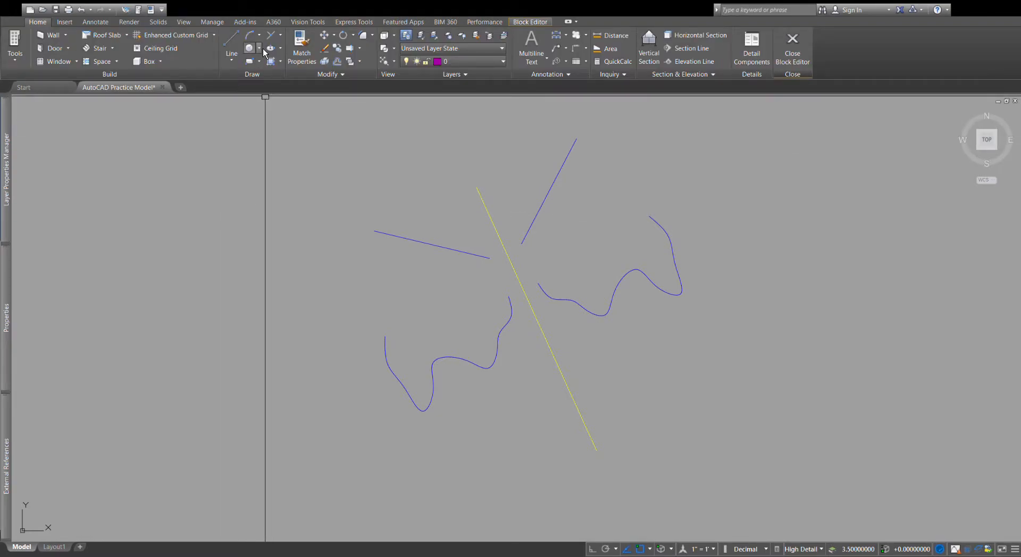
pyautogui.scroll(2, 438, 246)
pyautogui.scroll(2, 439, 245)
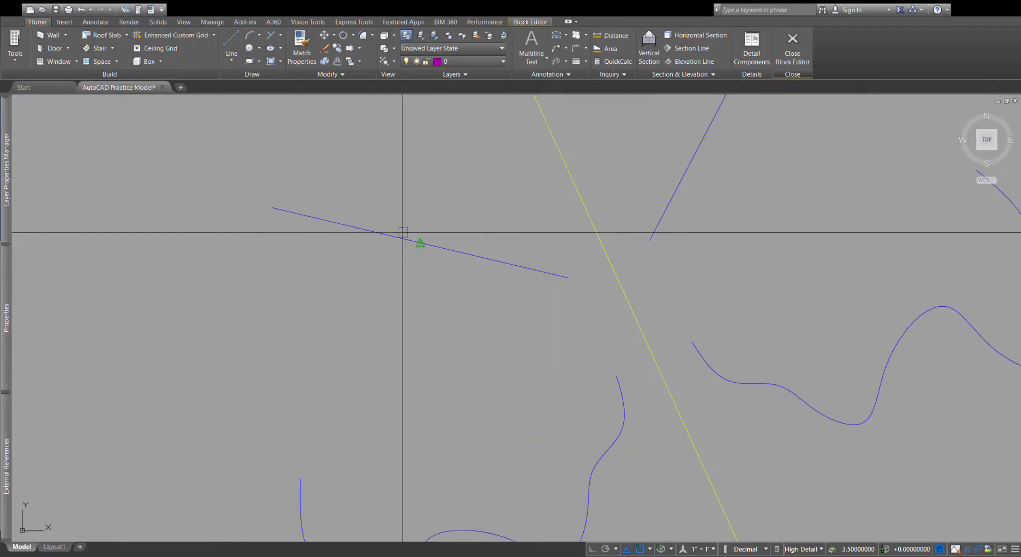
pyautogui.click(403, 232)
pyautogui.rightClick(422, 216)
pyautogui.click(498, 254)
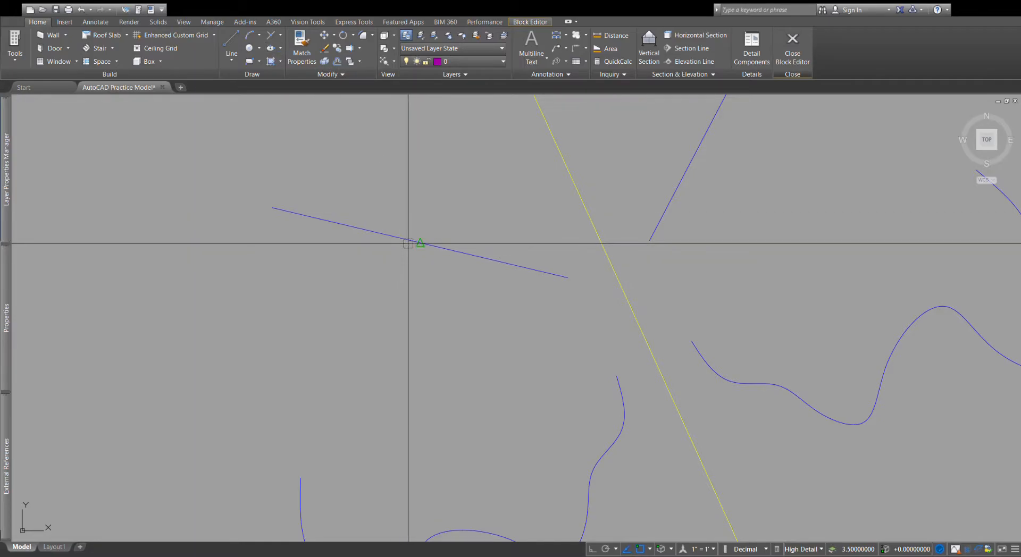
pyautogui.click(376, 226)
pyautogui.click(273, 209)
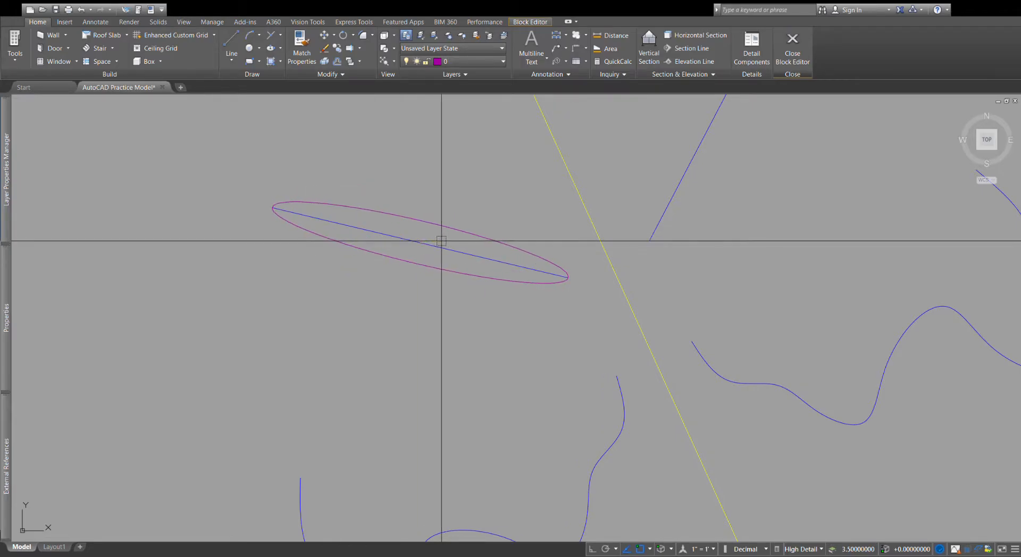
pyautogui.click(437, 182)
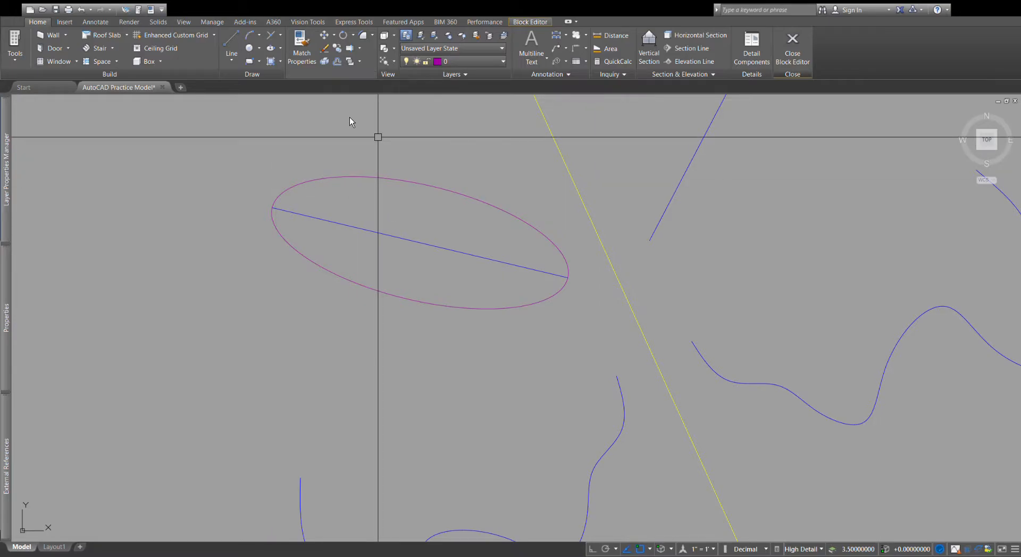
# Step: Scale the ellipse about its centre by a factor of 0.2
pyautogui.click(309, 91)
pyautogui.click(354, 177)
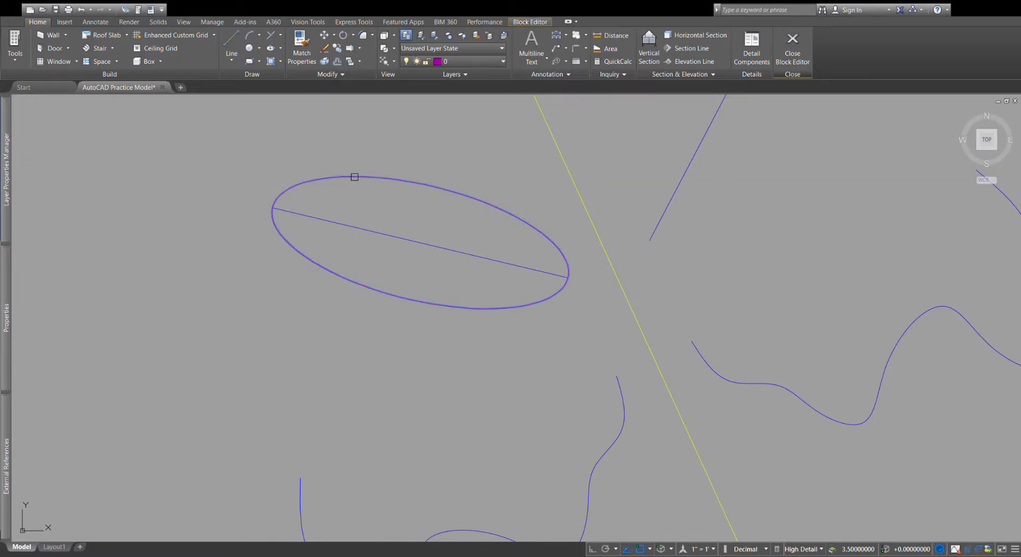
pyautogui.click(418, 239)
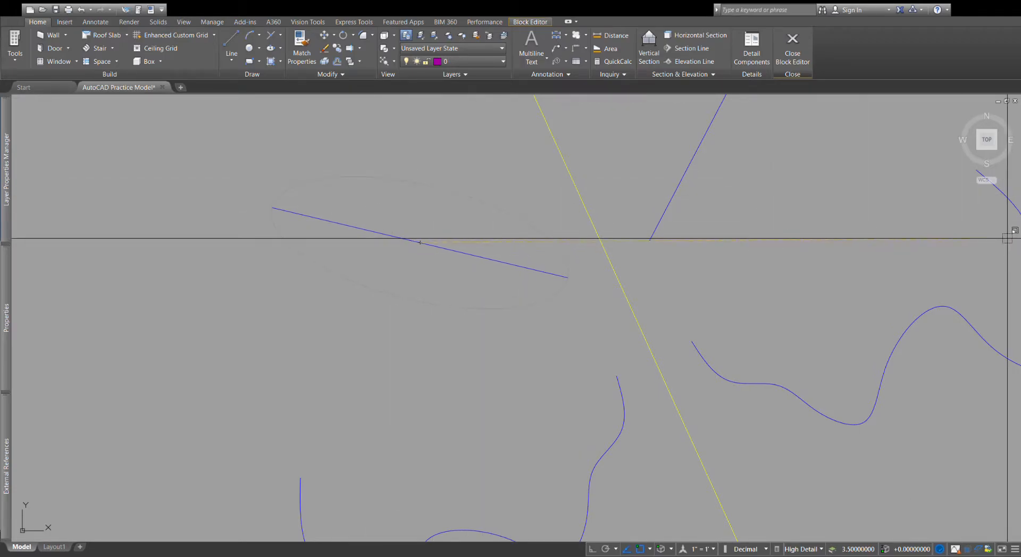
pyautogui.write('.2')
pyautogui.press('Return')
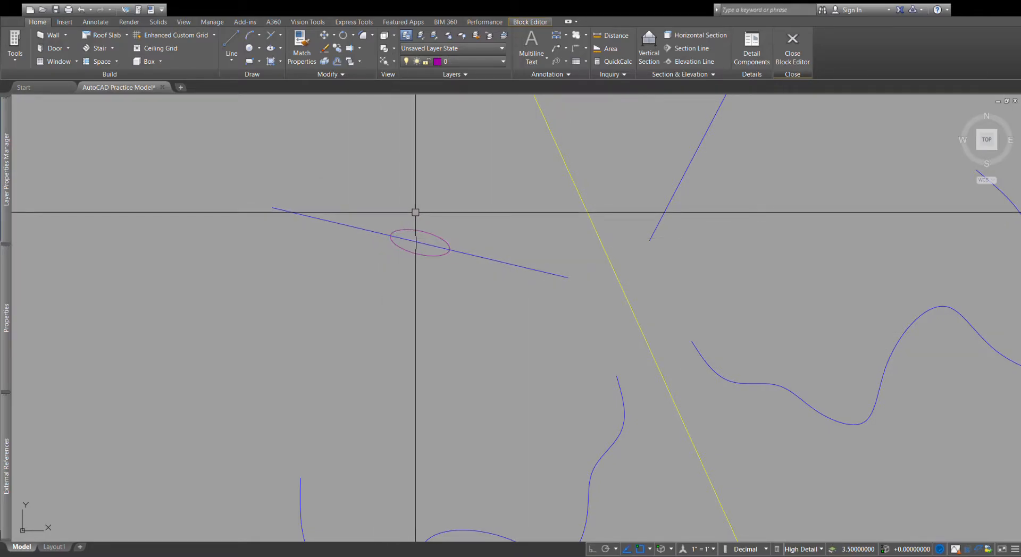
# Step: Enlarge the small ellipse about its centre to about twice its size
pyautogui.click(429, 232)
pyautogui.press('Return')
pyautogui.click(420, 242)
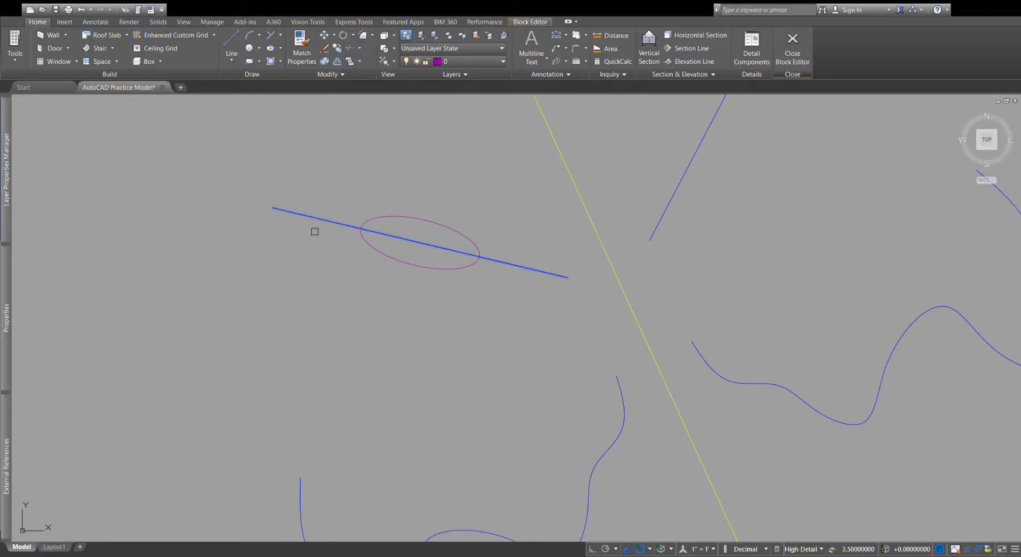
# Step: Trim off the ellipse's upper half at the straight line and mirror the remaining arc across the yellow line
pyautogui.scroll(-3, 335, 306)
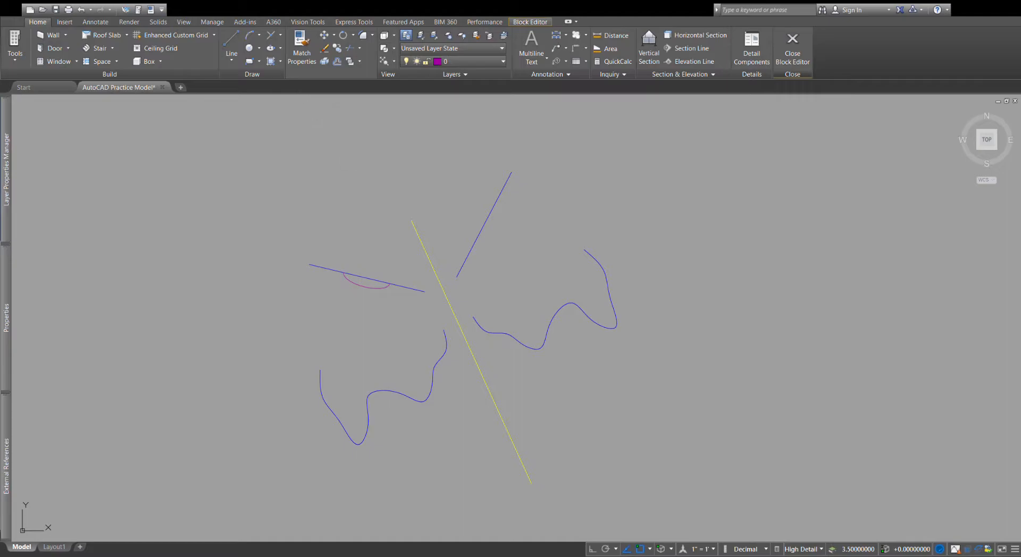
pyautogui.press('Return')
pyautogui.click(412, 221)
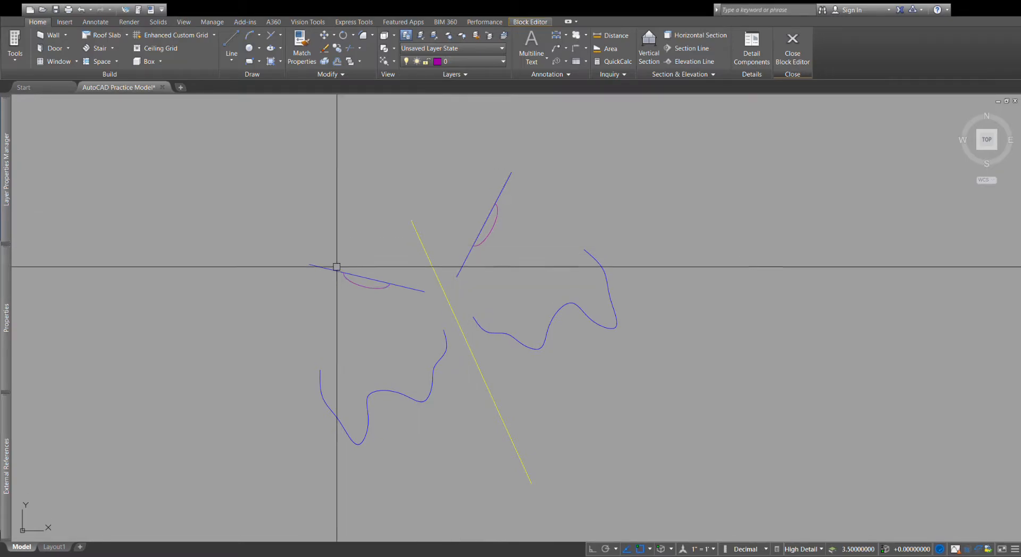
# Step: Select every line, curve and arc except the yellow line and change the blue objects back to their light purple layer colour
pyautogui.click(614, 363)
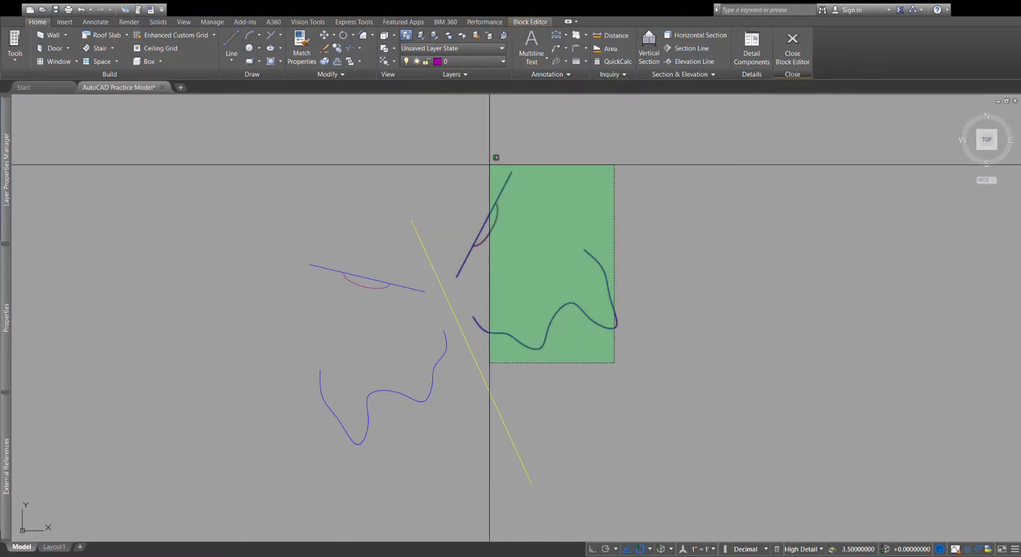
pyautogui.click(491, 165)
pyautogui.click(400, 442)
pyautogui.click(342, 280)
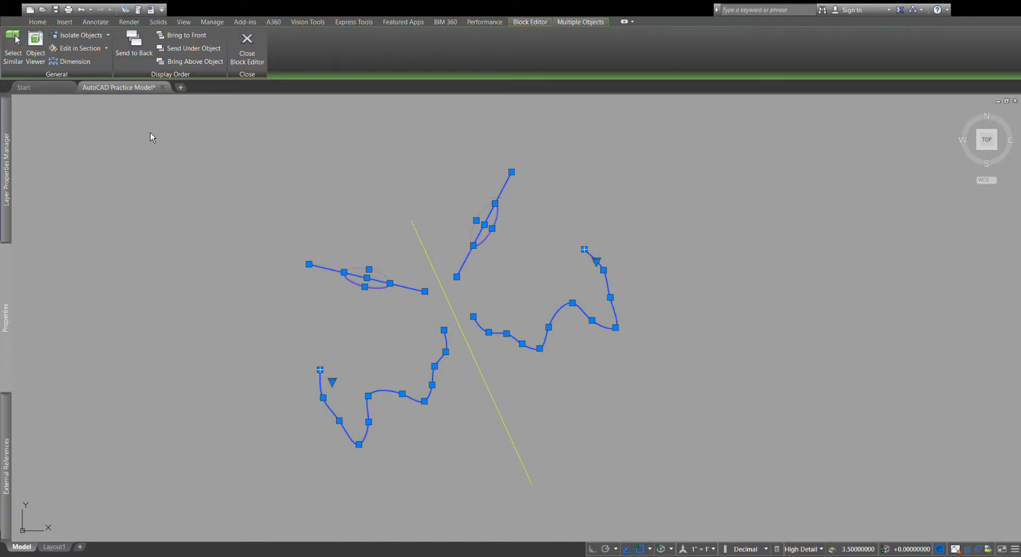
pyautogui.press('Delete')
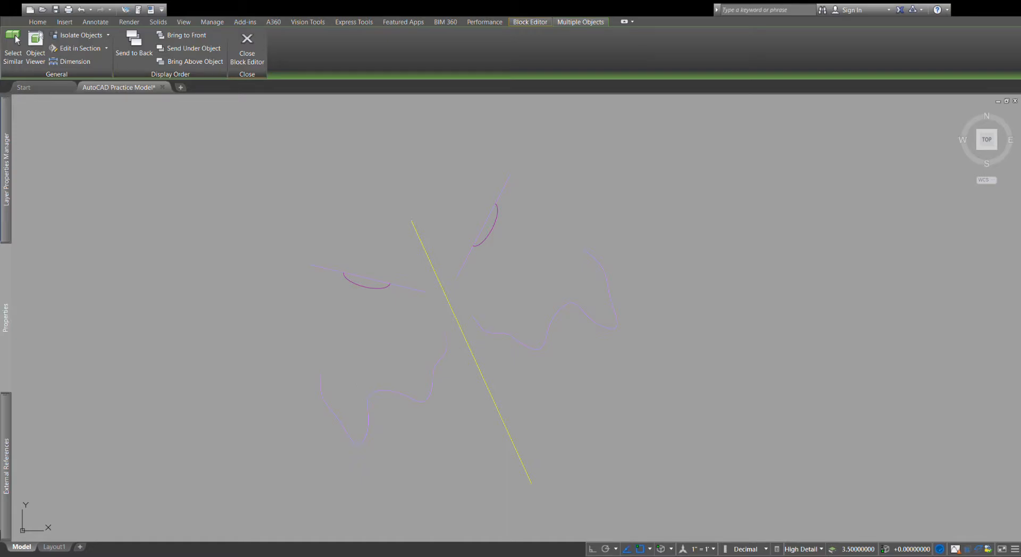
pyautogui.hotkey('ctrl', 'z')
pyautogui.press('Delete')
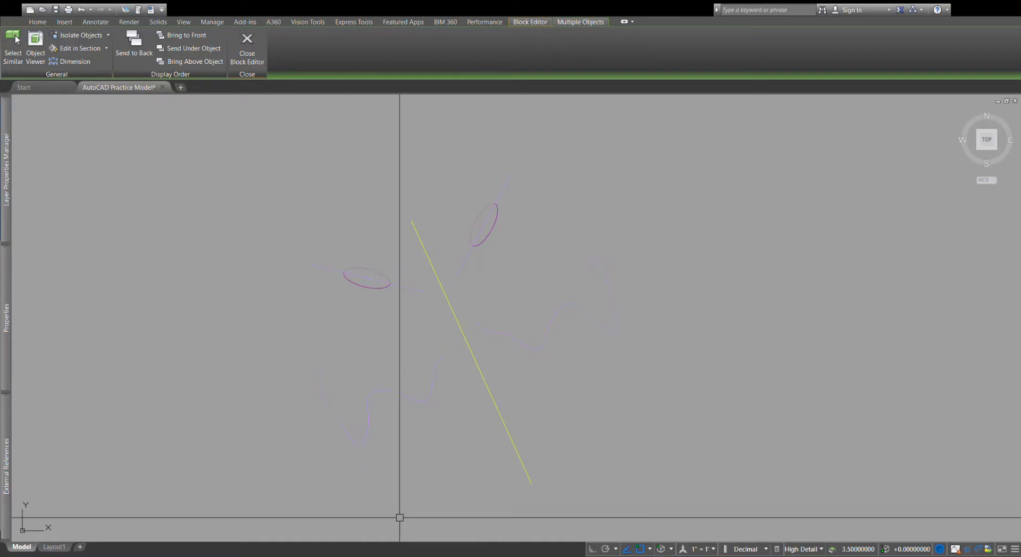
# Step: Check the lower-left curve's layer and move both elliptical arcs onto the 2-No Plot layer
pyautogui.click(368, 404)
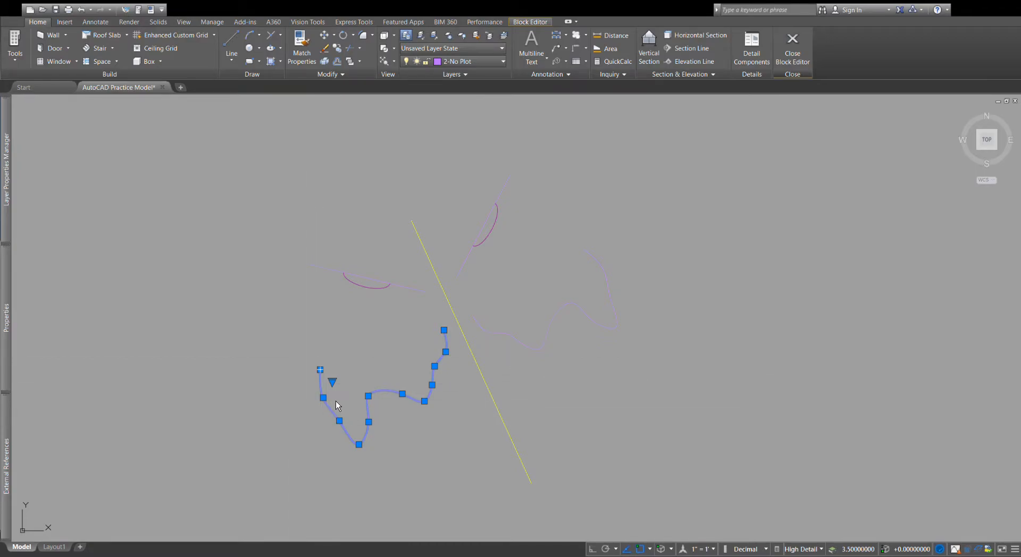
pyautogui.press('Escape')
pyautogui.click(357, 281)
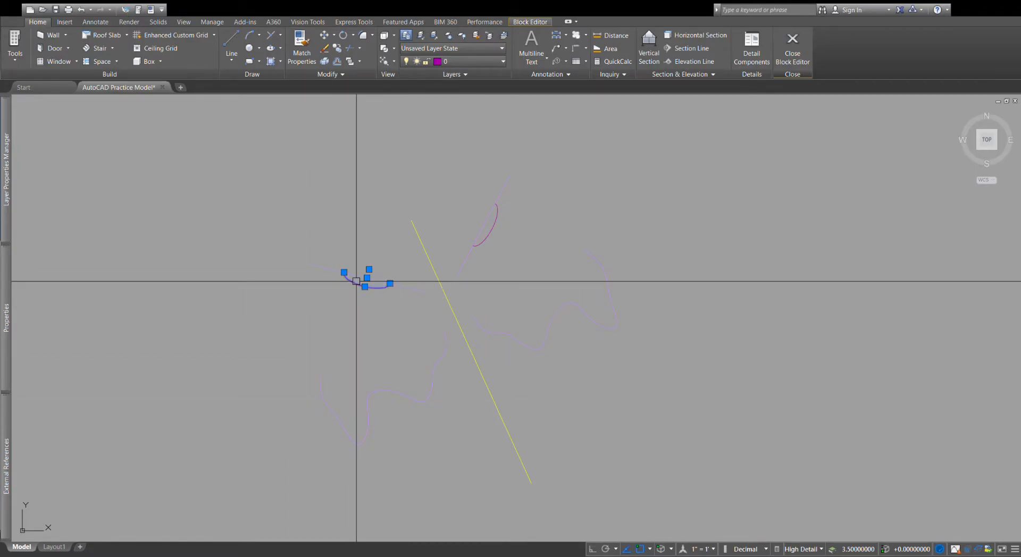
pyautogui.click(484, 234)
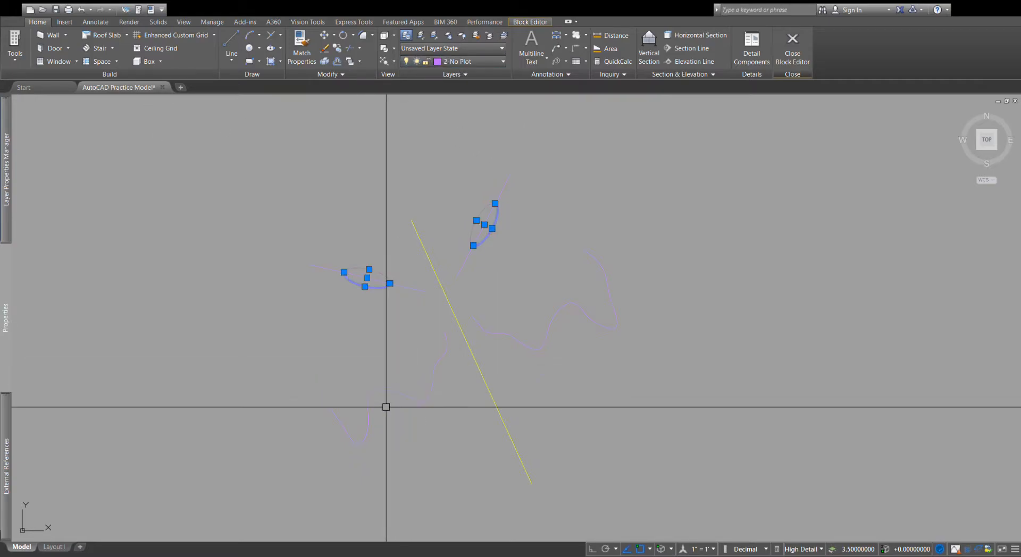
pyautogui.press('Escape')
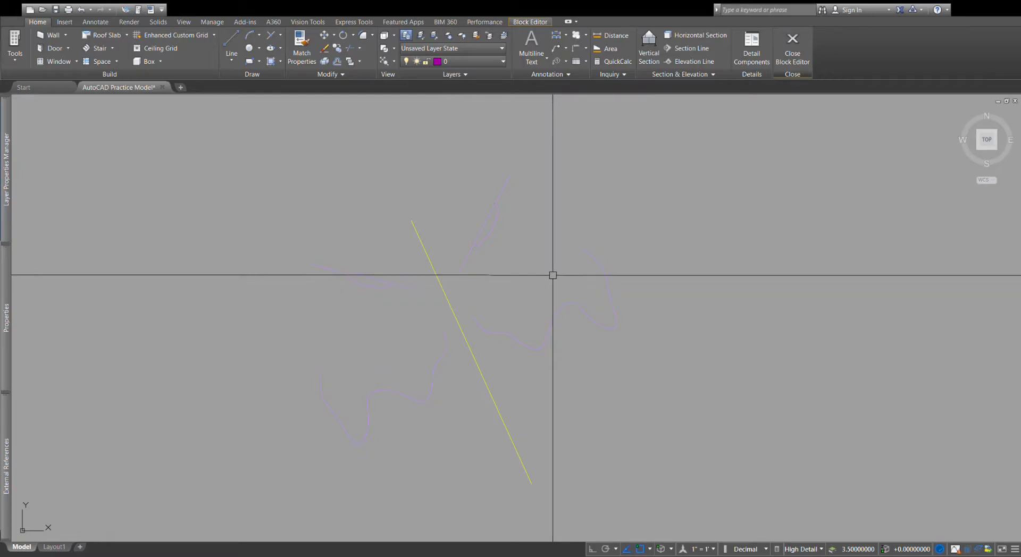
# Step: Close the Block Editor with the block changes saved and examine the block copies in the drawing
pyautogui.click(800, 55)
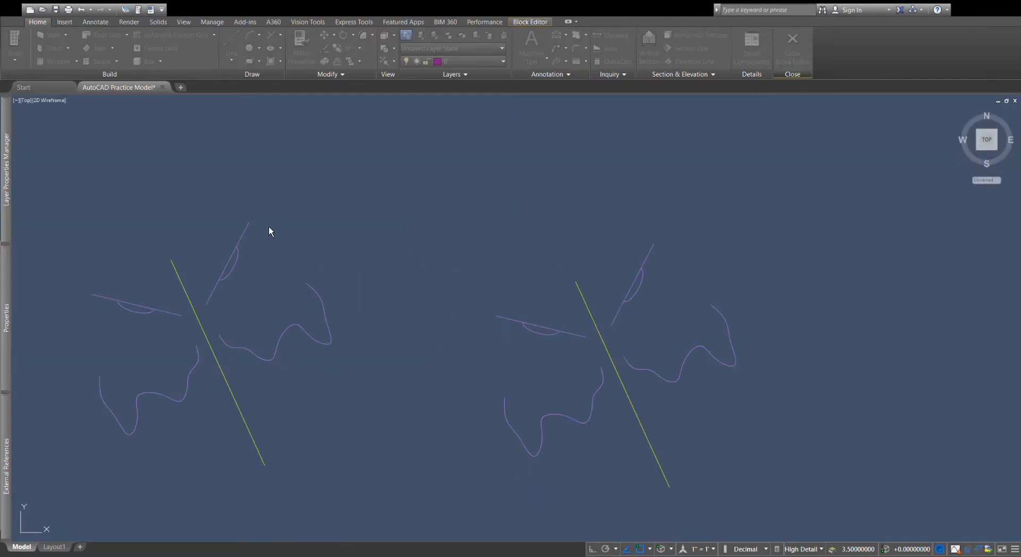
pyautogui.scroll(-4, 503, 432)
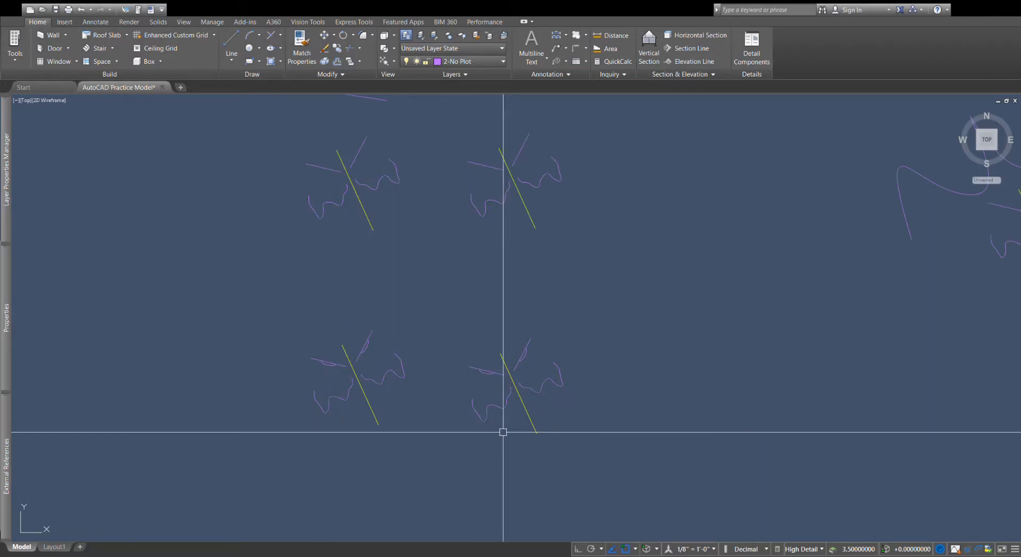
pyautogui.scroll(2, 399, 402)
pyautogui.scroll(-2, 390, 430)
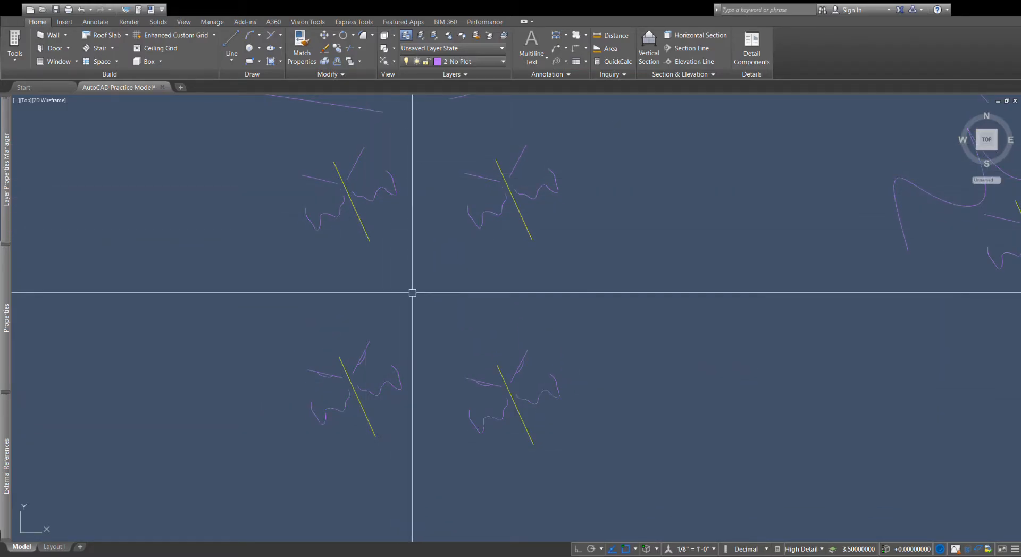
pyautogui.scroll(2, 467, 424)
pyautogui.scroll(-2, 466, 428)
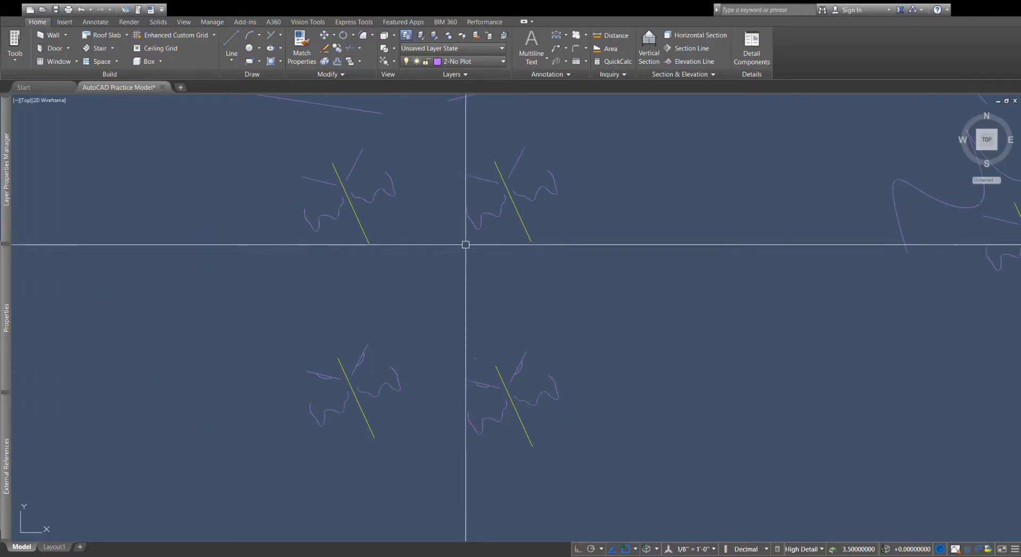
# Step: Select the two upper groups and the two lower blocks in turn to compare how edits affect their copies
pyautogui.click(503, 160)
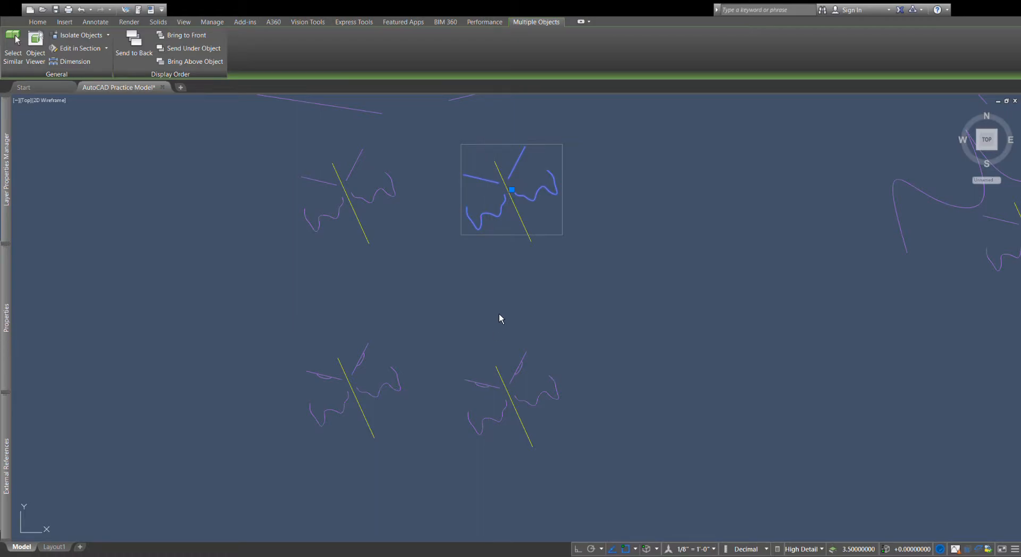
pyautogui.press('Escape')
pyautogui.click(393, 197)
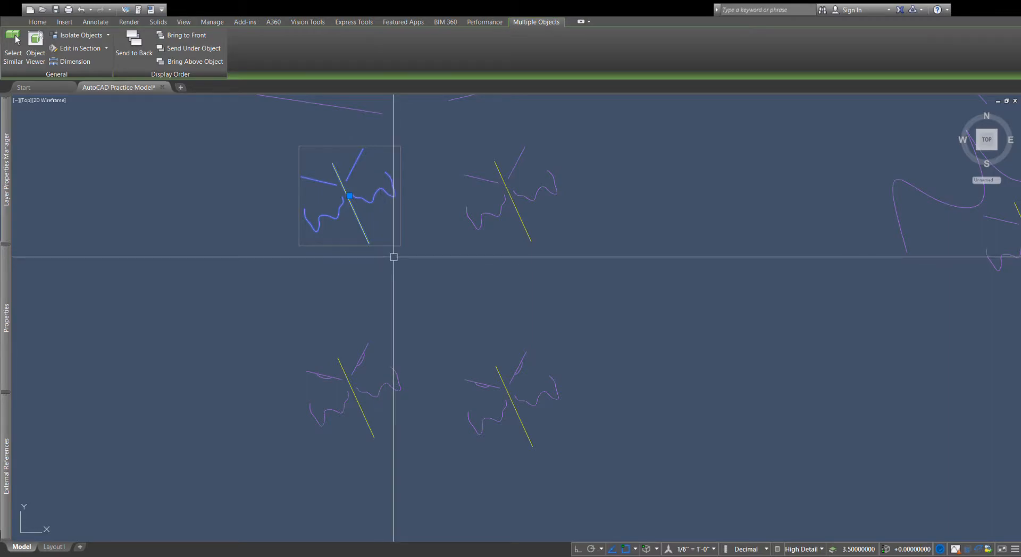
pyautogui.click(479, 214)
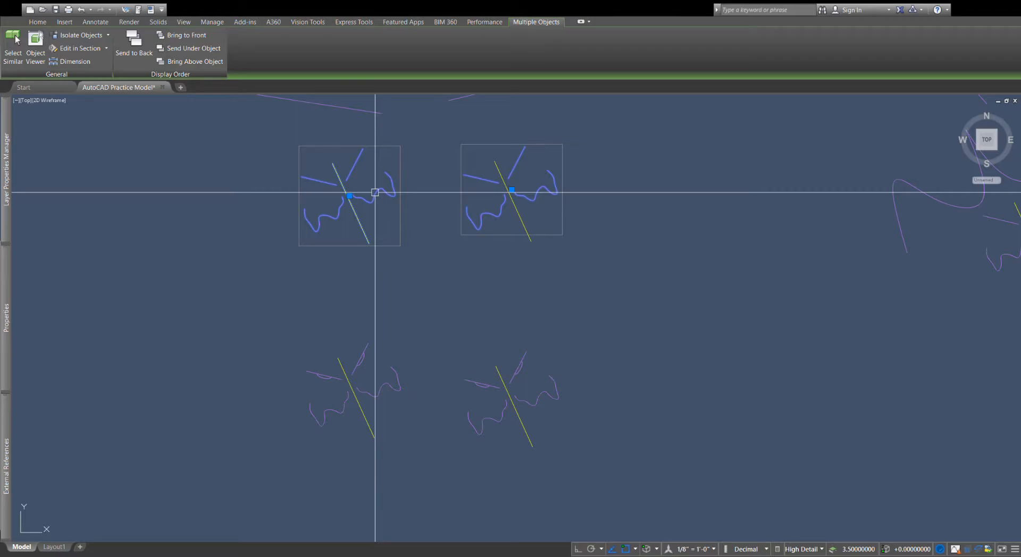
pyautogui.press('Escape')
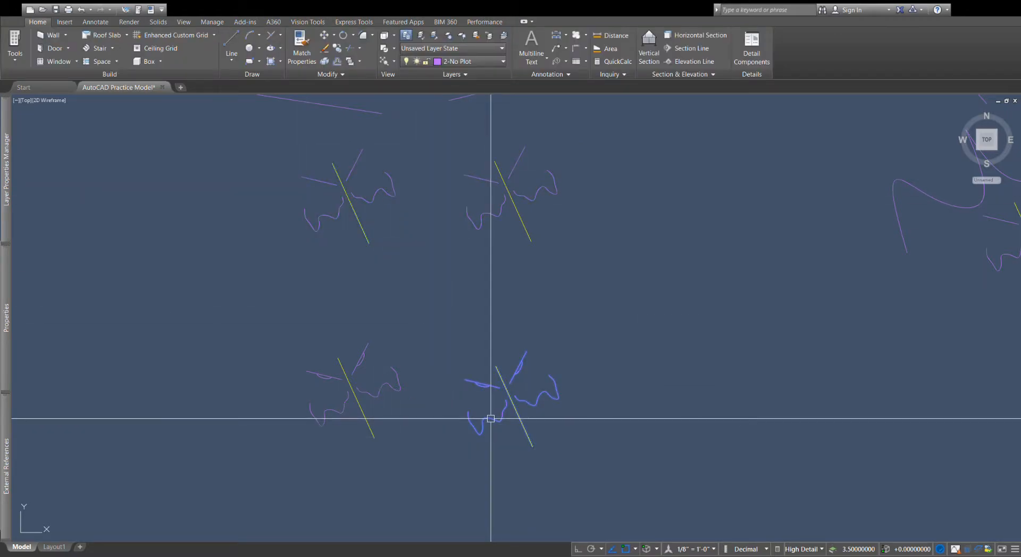
pyautogui.click(351, 389)
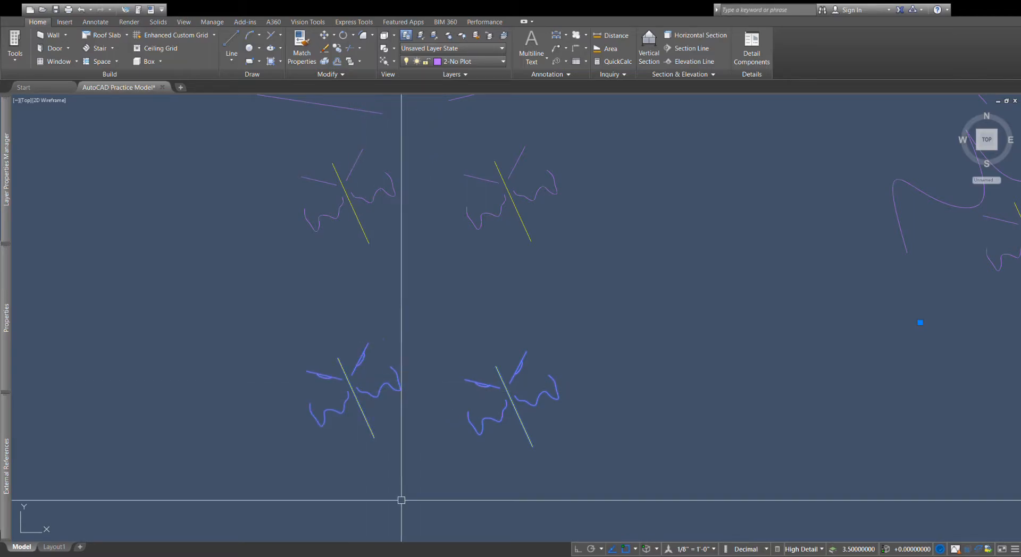
pyautogui.press('Escape')
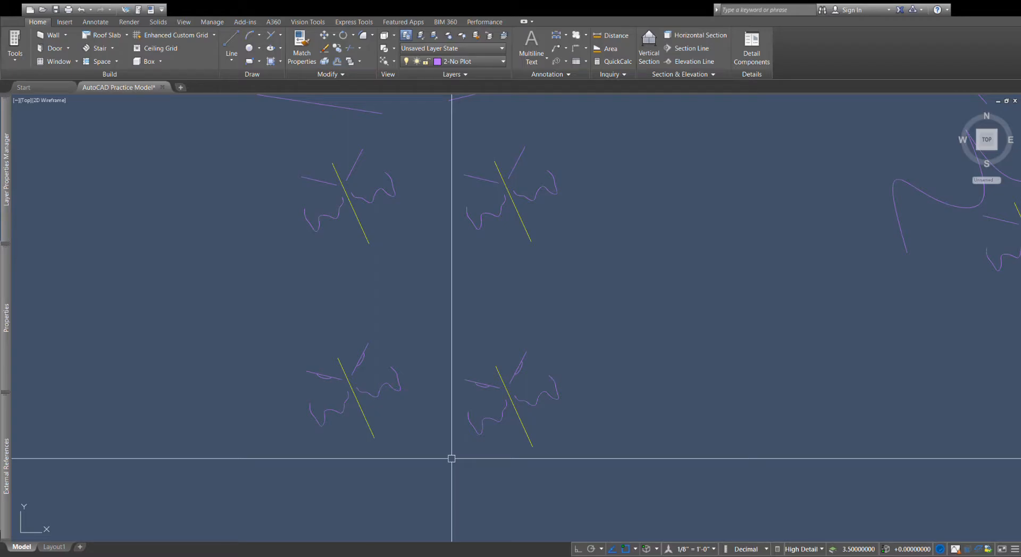
pyautogui.scroll(4, 451, 458)
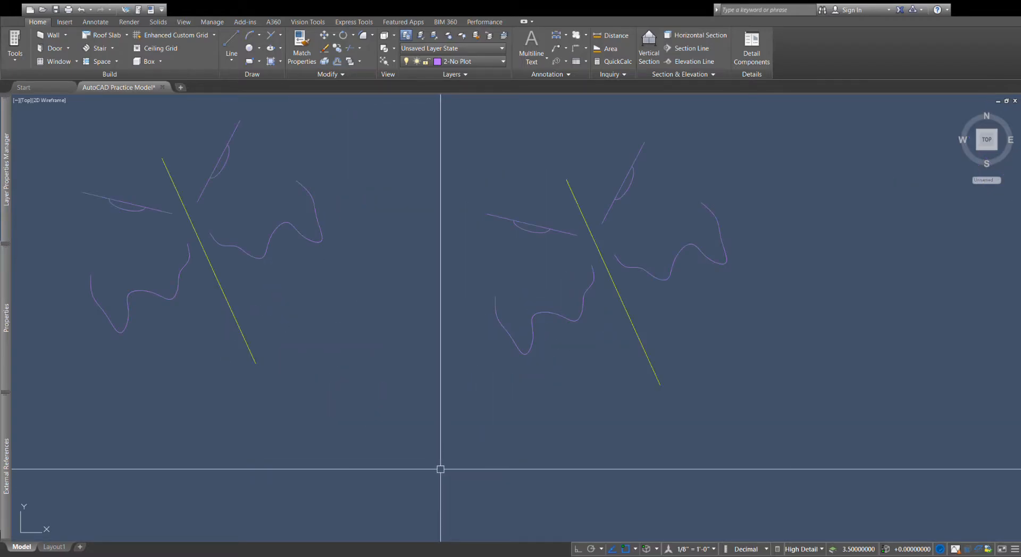
# Step: Select the upper-left group and compare it with its neighbouring copy and the two blocks below
pyautogui.scroll(-4, 527, 470)
pyautogui.scroll(2, 527, 457)
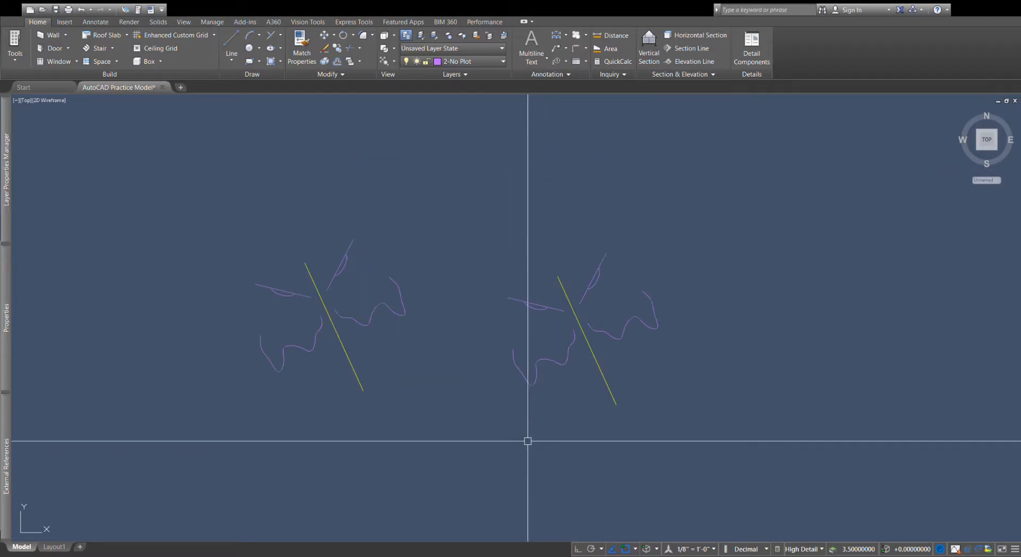
pyautogui.scroll(-5, 528, 442)
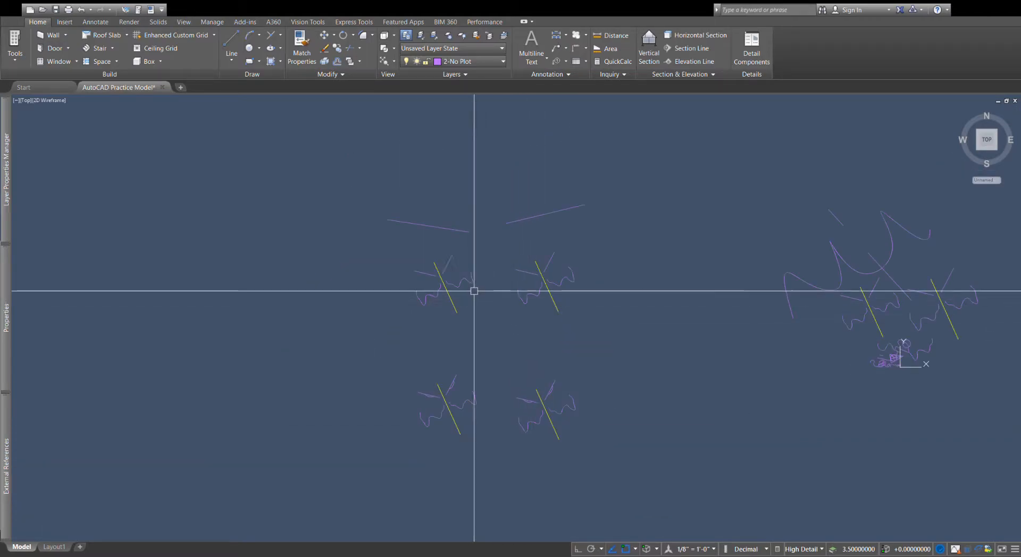
pyautogui.click(463, 278)
pyautogui.scroll(4, 420, 255)
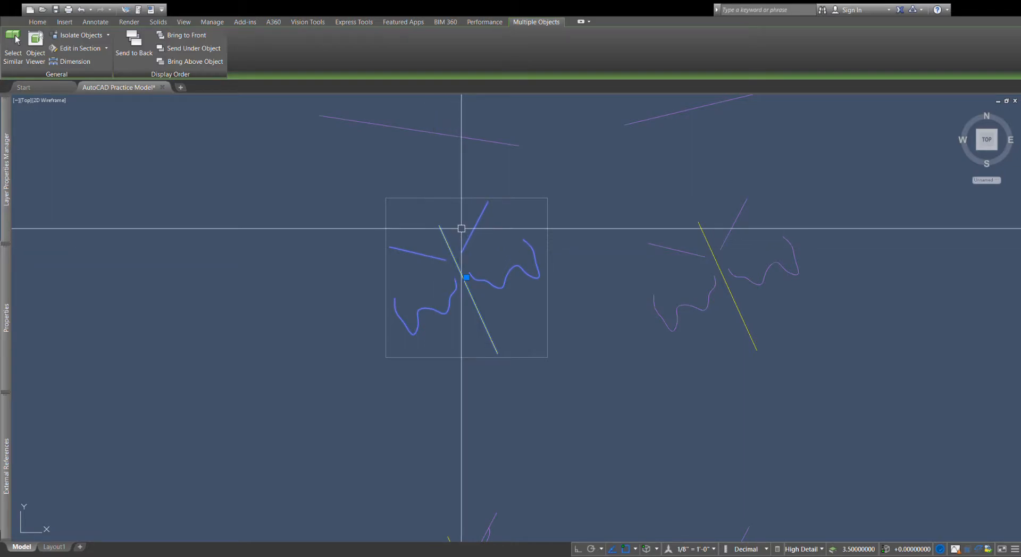
pyautogui.scroll(-4, 461, 228)
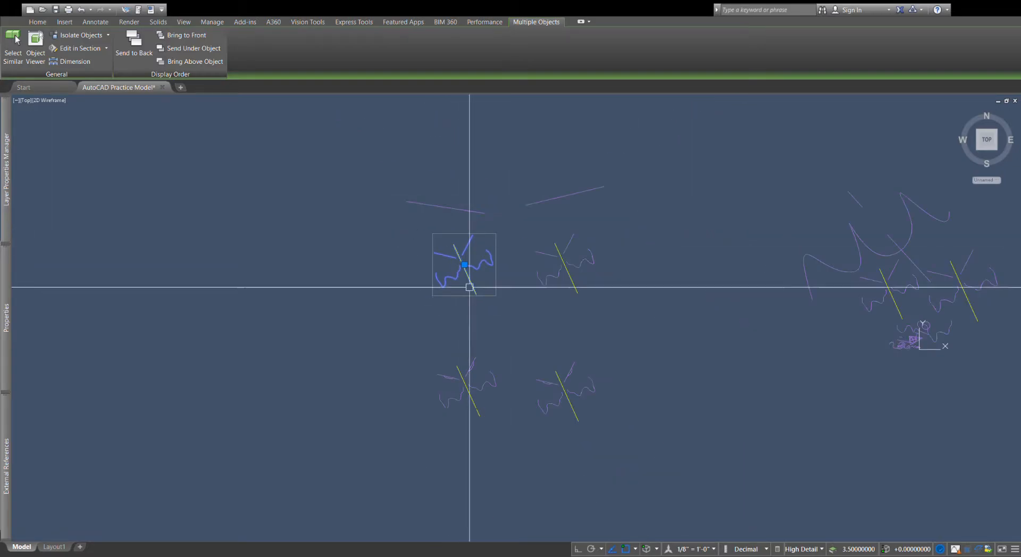
pyautogui.press('Escape')
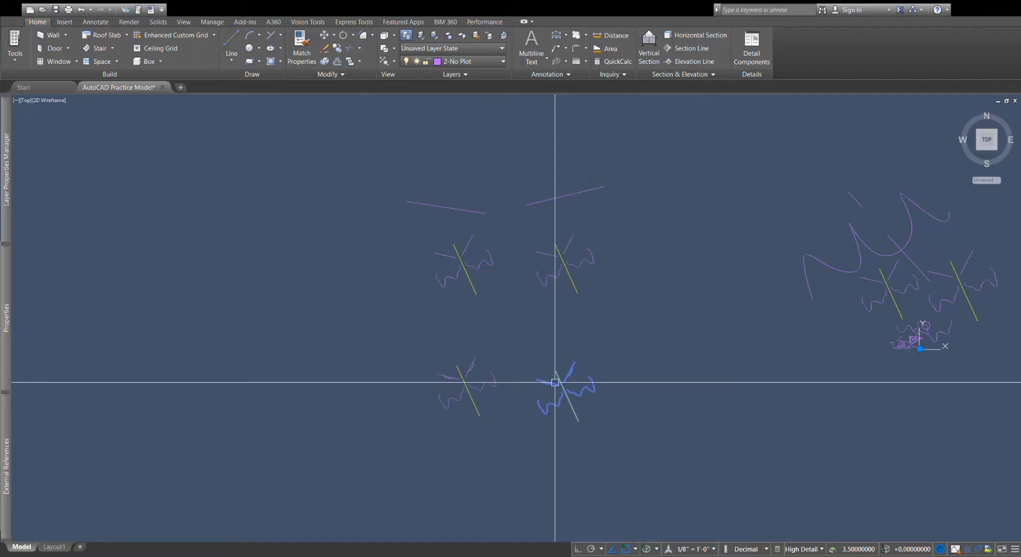
# Step: Select the lower-right block, plus the upper-left group, to compare where the block's and group's grips are placed
pyautogui.scroll(-2, 532, 362)
pyautogui.scroll(-5, 534, 359)
pyautogui.scroll(-5, 566, 379)
pyautogui.scroll(5, 512, 362)
pyautogui.scroll(10, 512, 417)
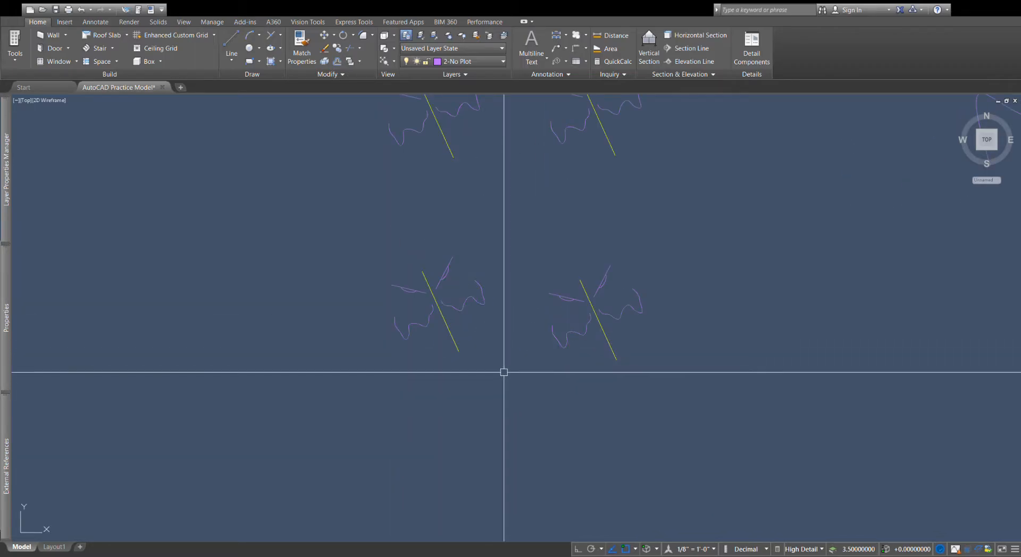
pyautogui.click(592, 311)
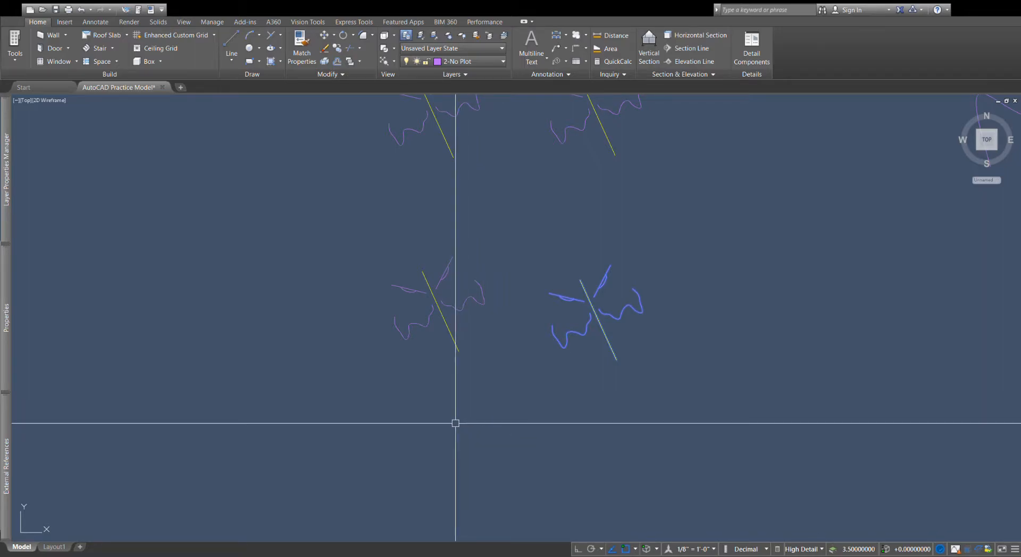
pyautogui.scroll(-6, 452, 436)
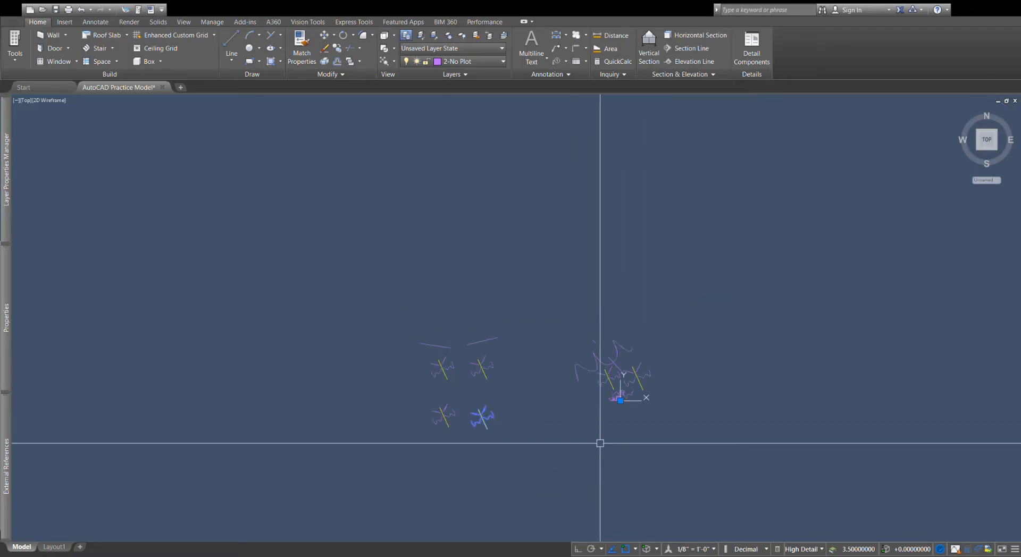
pyautogui.scroll(2, 624, 401)
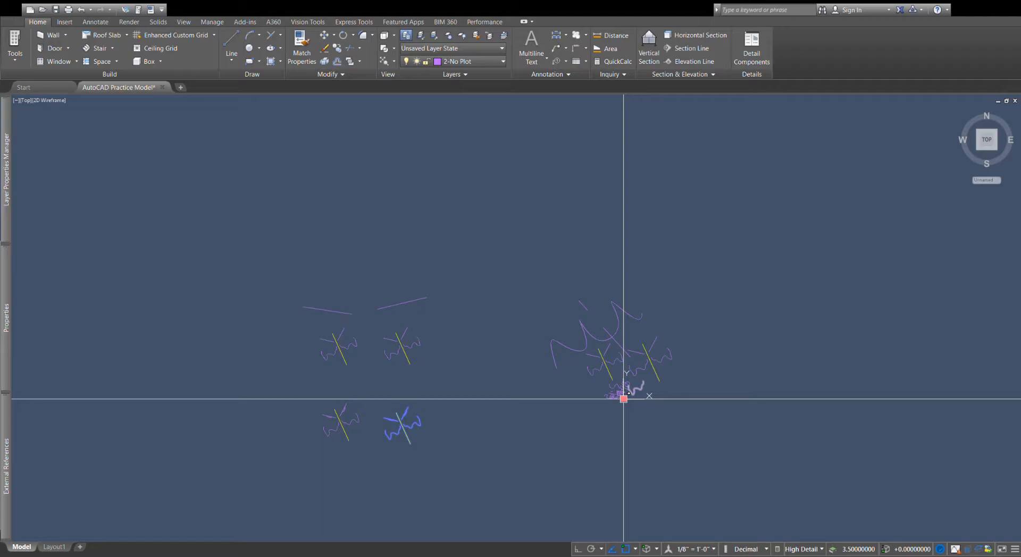
pyautogui.click(338, 347)
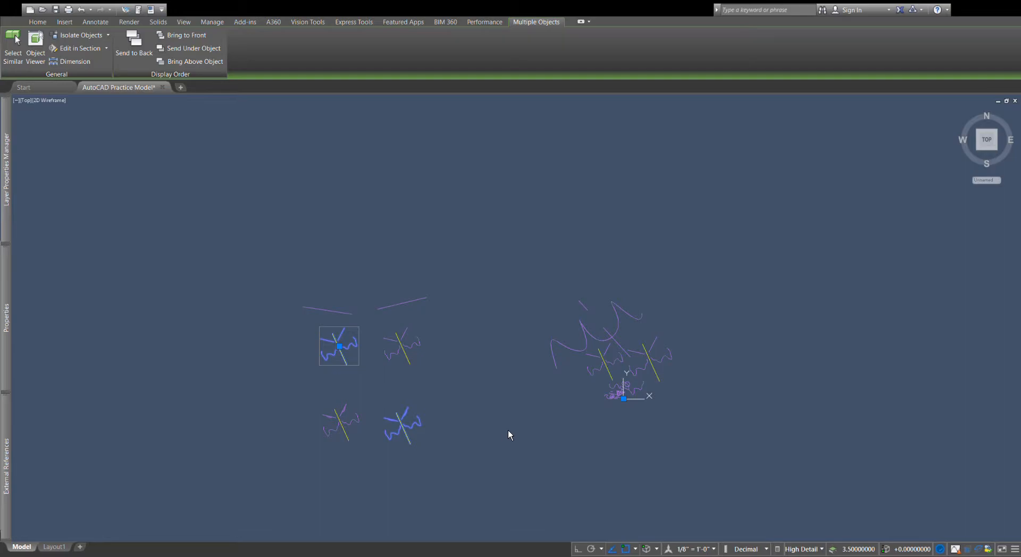
pyautogui.press('Escape')
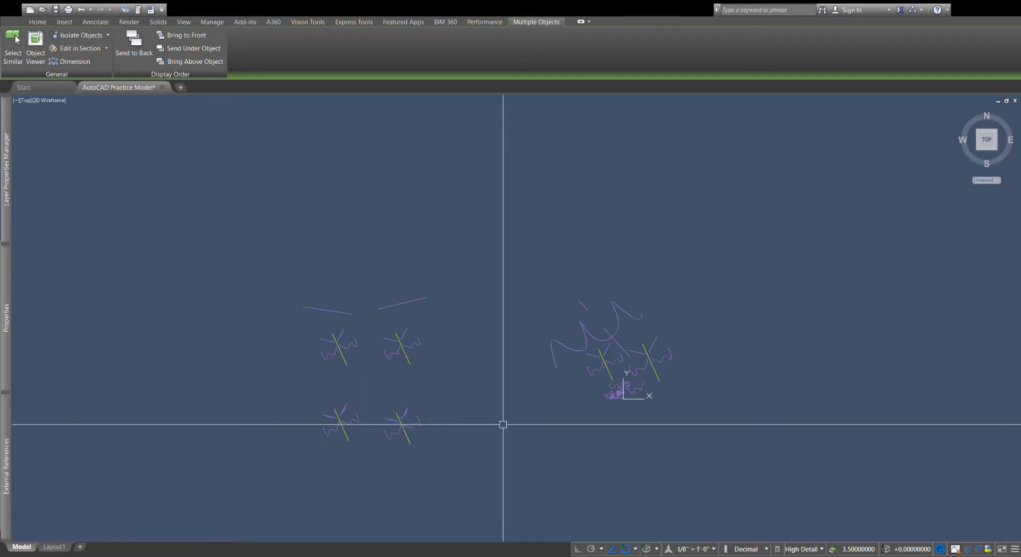
# Step: Open the lower-right block for in-place reference editing directly in the drawing
pyautogui.scroll(2, 367, 433)
pyautogui.scroll(-1, 396, 412)
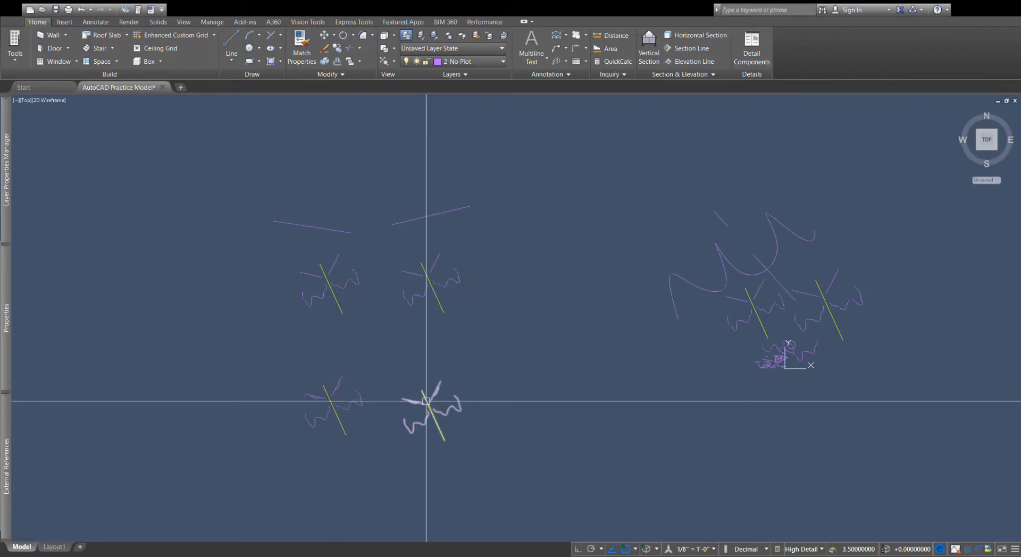
pyautogui.click(414, 399)
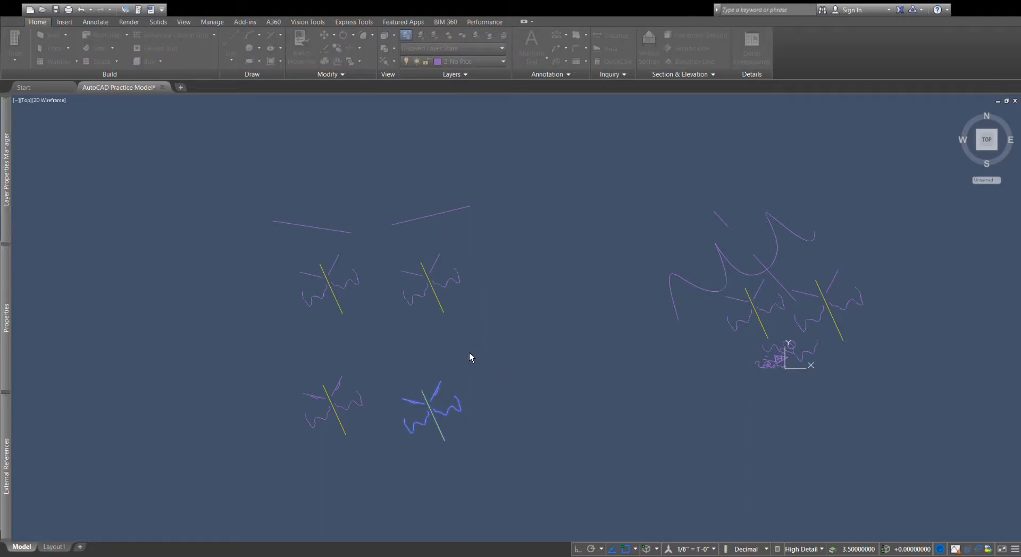
pyautogui.click(559, 365)
pyautogui.click(424, 406)
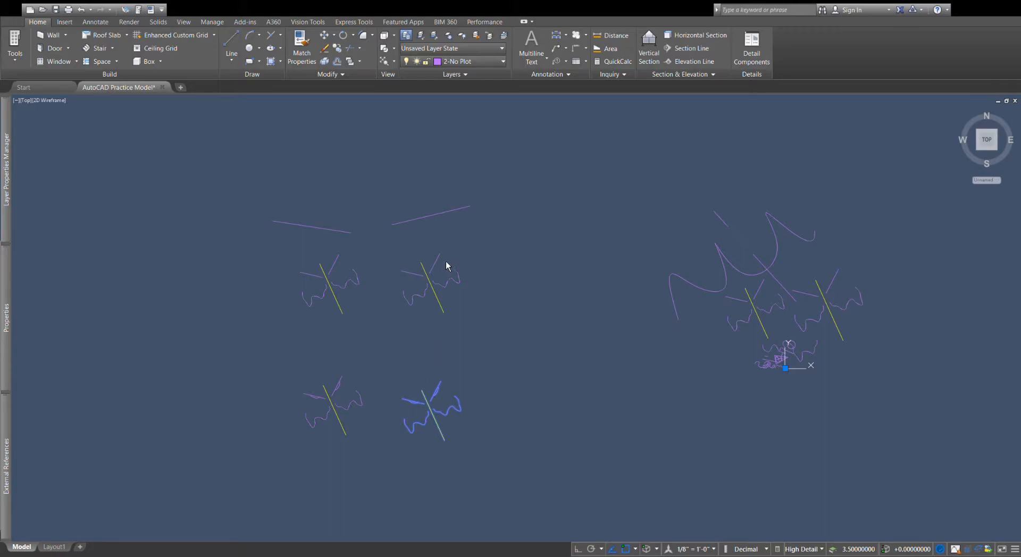
pyautogui.click(474, 250)
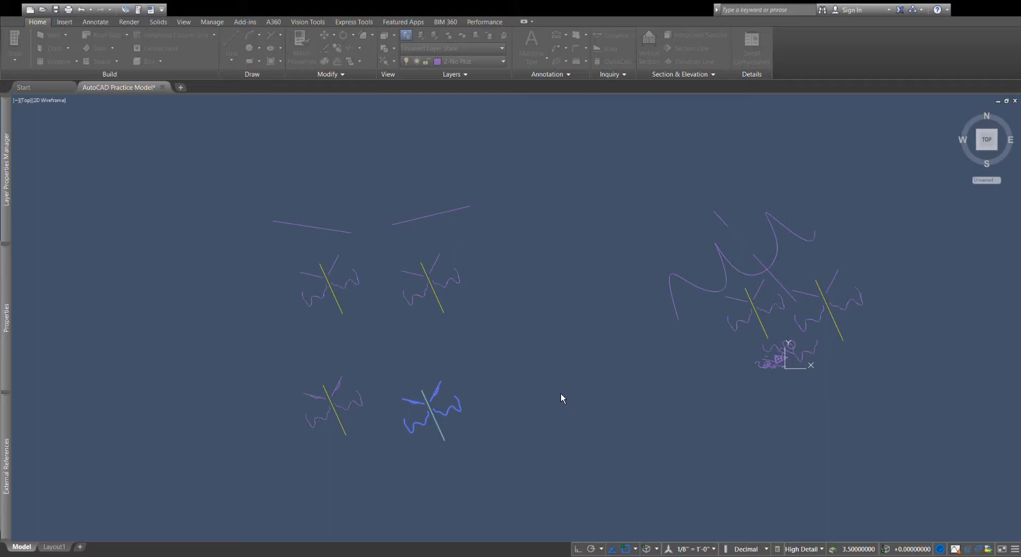
pyautogui.click(533, 369)
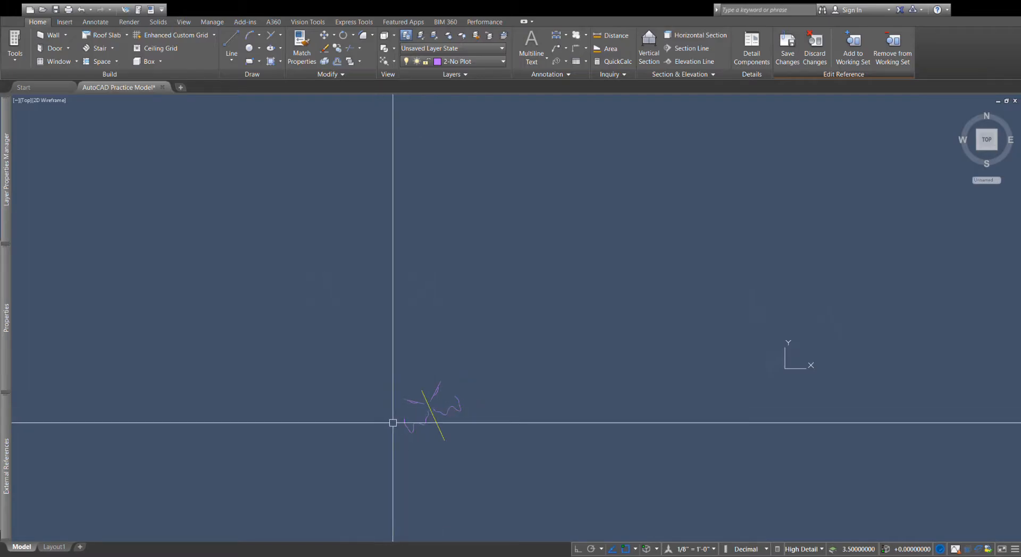
# Step: Try to select and delete the faded group above the block, outside the reference edit's working set
pyautogui.scroll(5, 824, 349)
pyautogui.scroll(5, 723, 361)
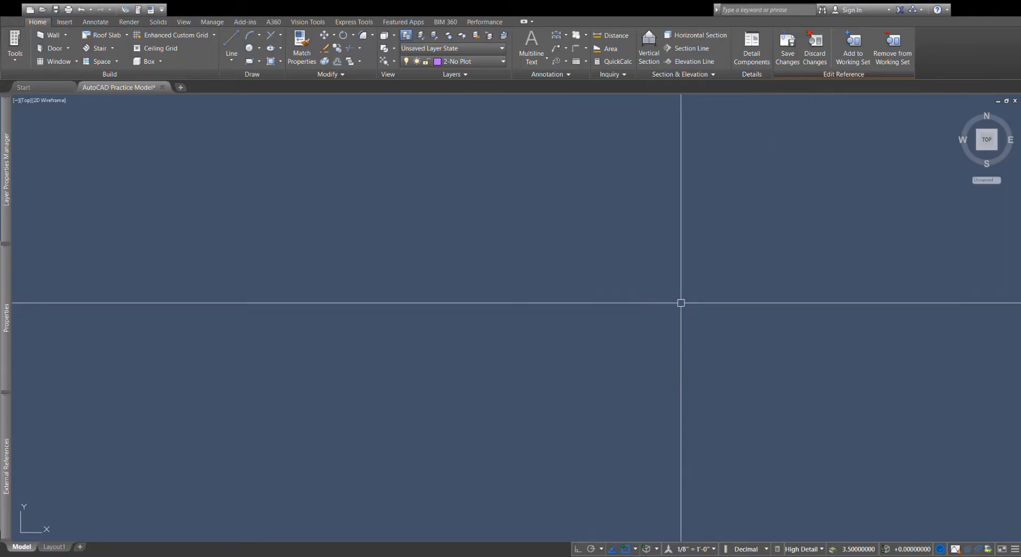
pyautogui.scroll(-3, 695, 355)
pyautogui.scroll(-15, 736, 337)
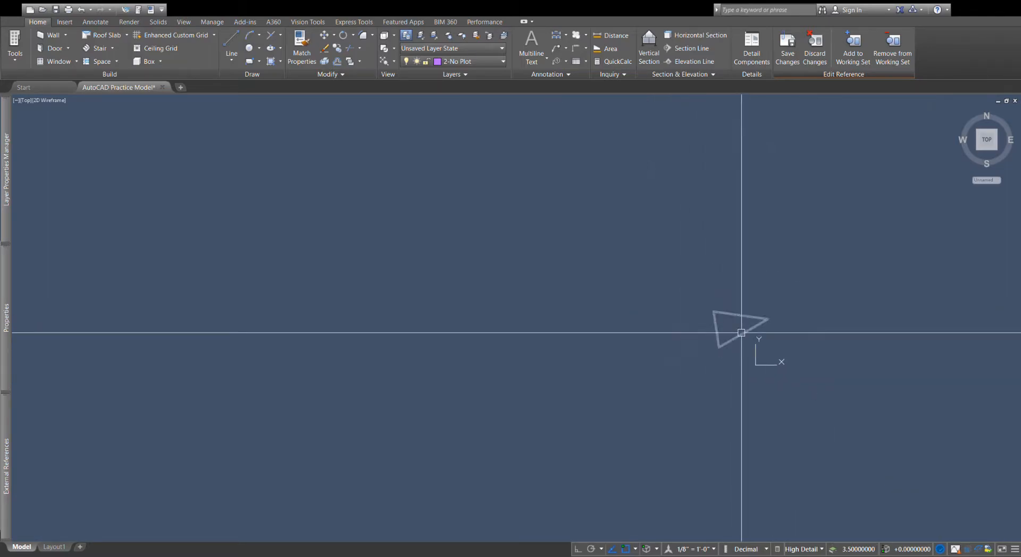
pyautogui.scroll(2, 531, 372)
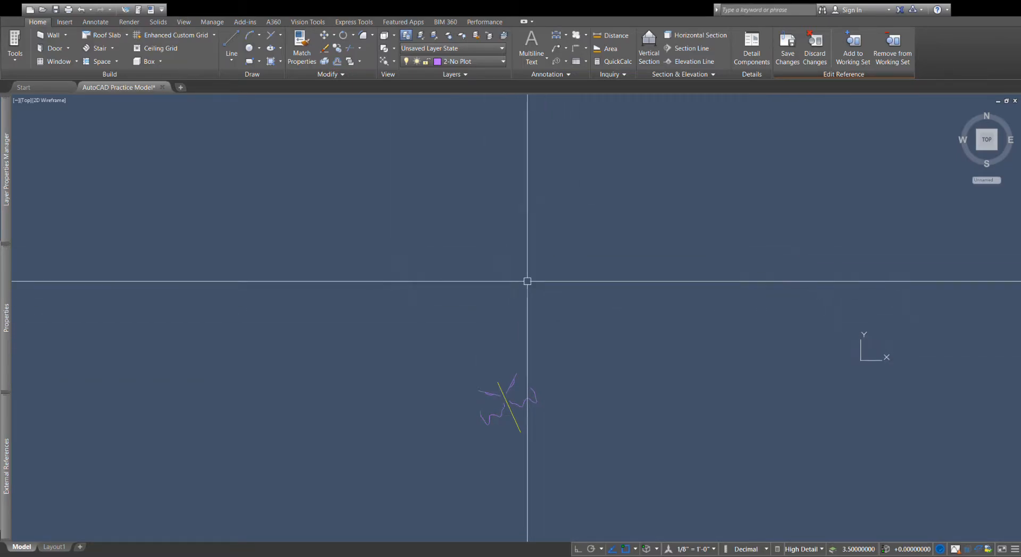
pyautogui.click(528, 272)
pyautogui.click(415, 236)
pyautogui.click(590, 334)
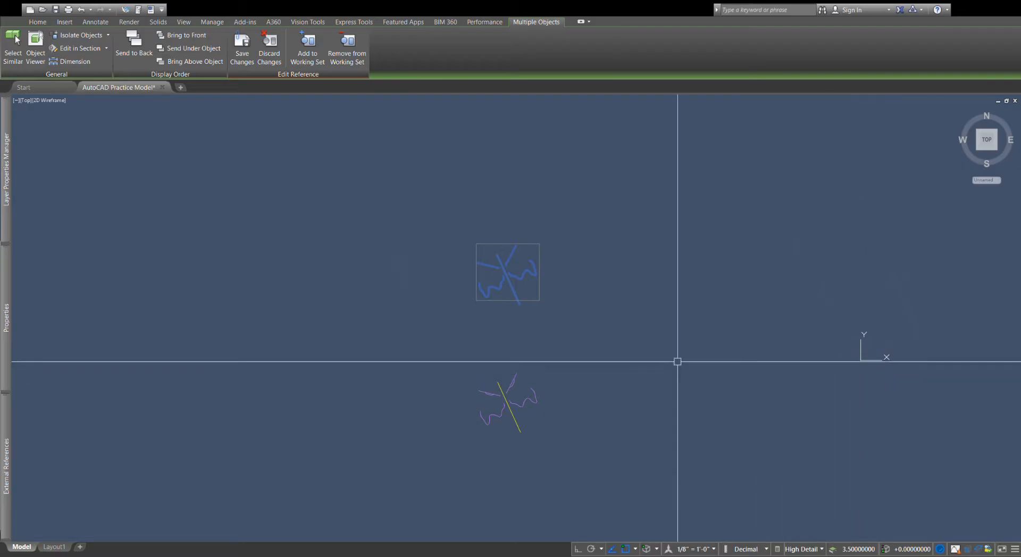
pyautogui.press('Delete')
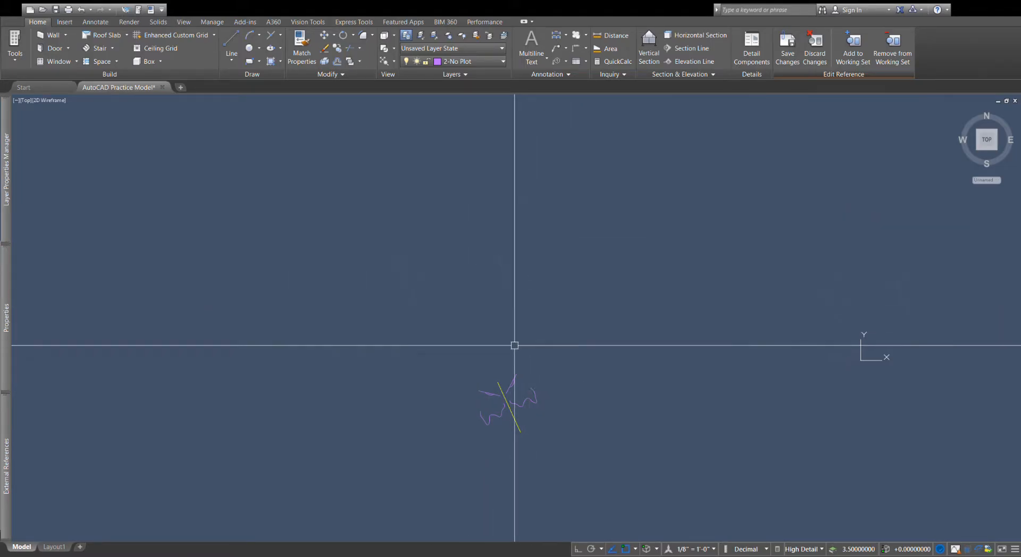
# Step: Draw a small circle on the block's left straight line within the elliptical arc's span and trim away its upper half
pyautogui.scroll(8, 507, 452)
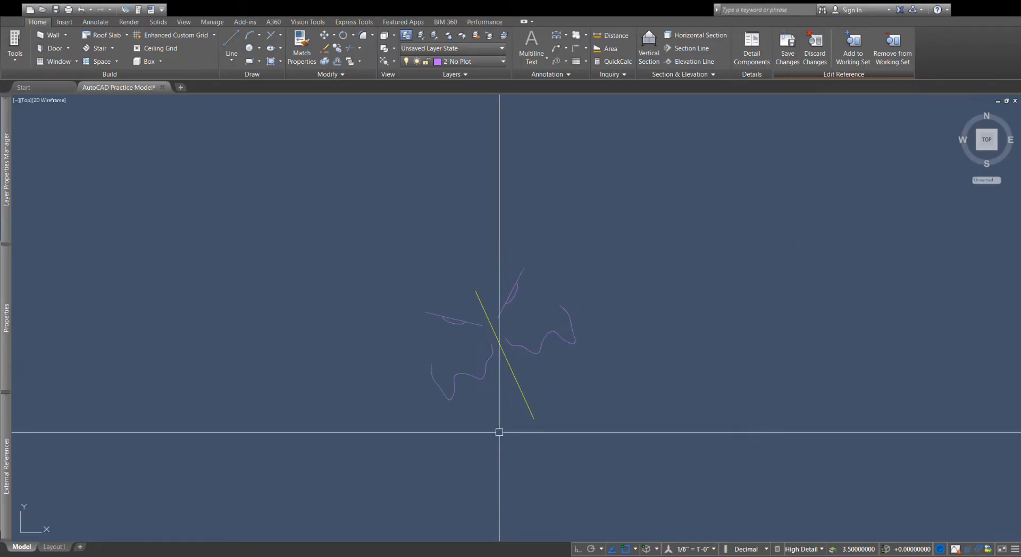
pyautogui.scroll(2, 471, 289)
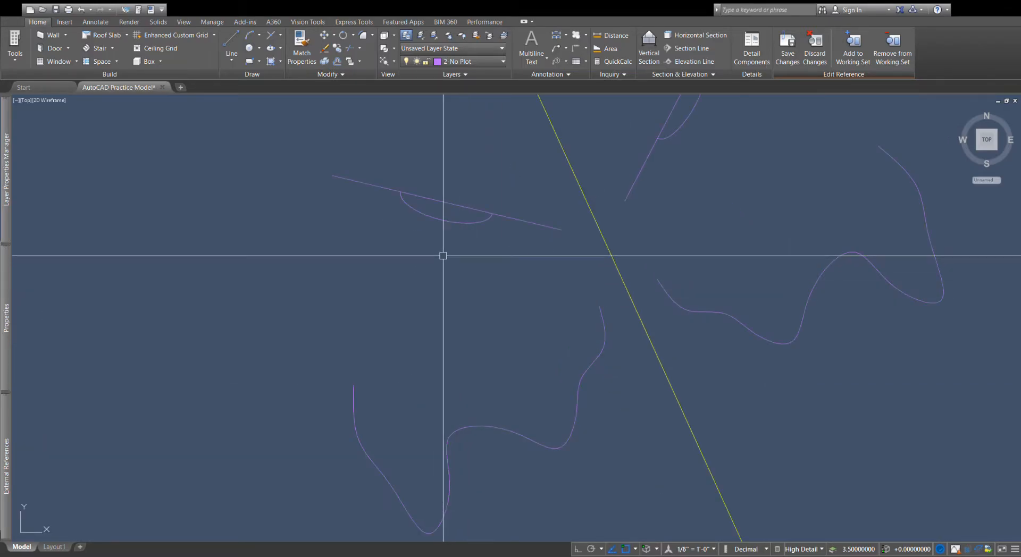
pyautogui.scroll(4, 429, 206)
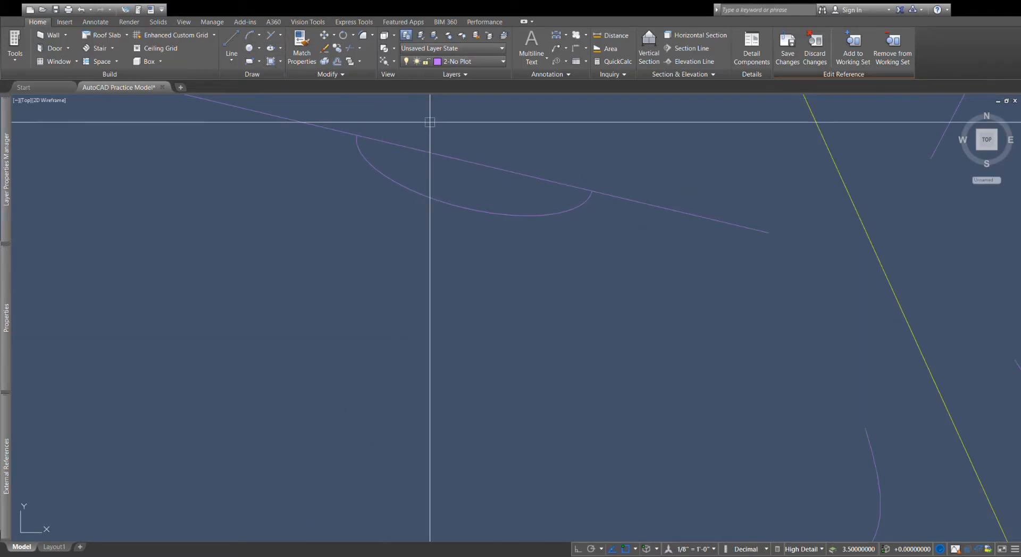
pyautogui.click(471, 173)
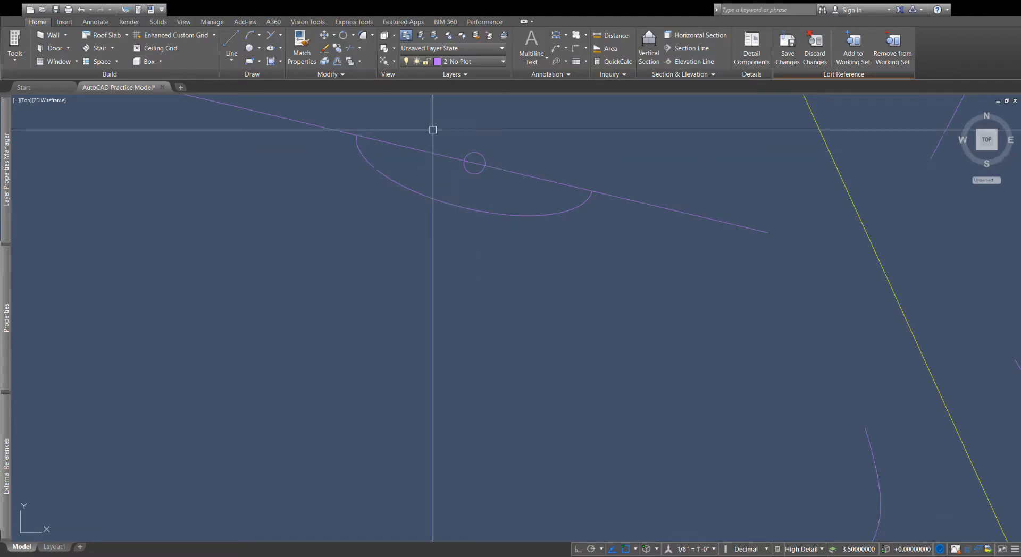
pyautogui.click(349, 49)
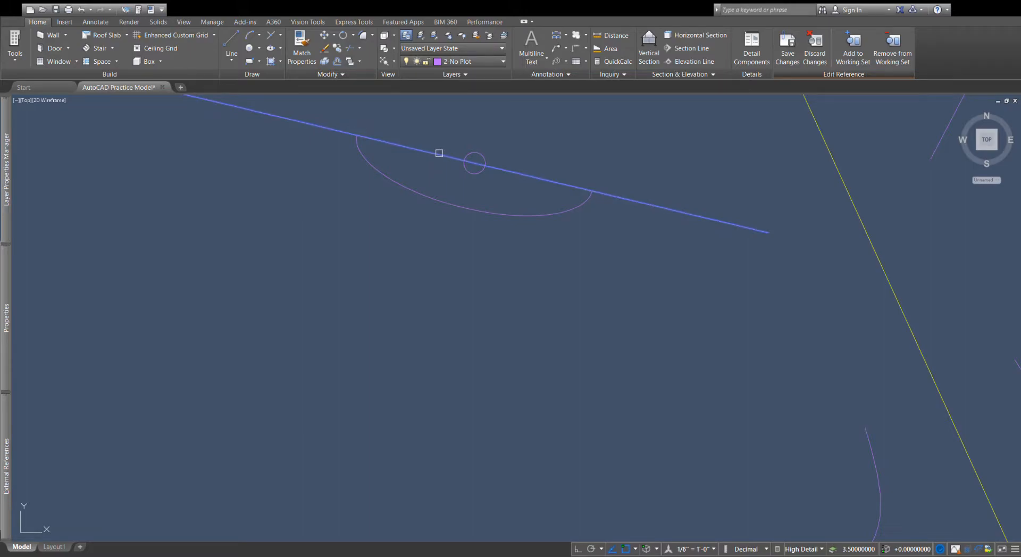
pyautogui.click(471, 154)
pyautogui.press('Escape')
pyautogui.scroll(-6, 487, 248)
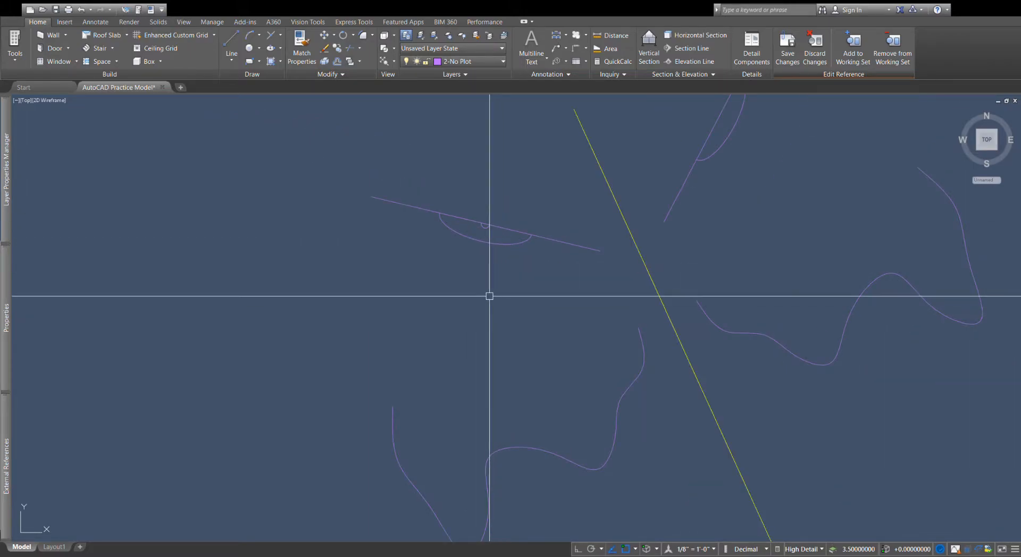
# Step: Mirror the small arc across the yellow line onto the right straight line, keeping the original
pyautogui.scroll(4, 474, 251)
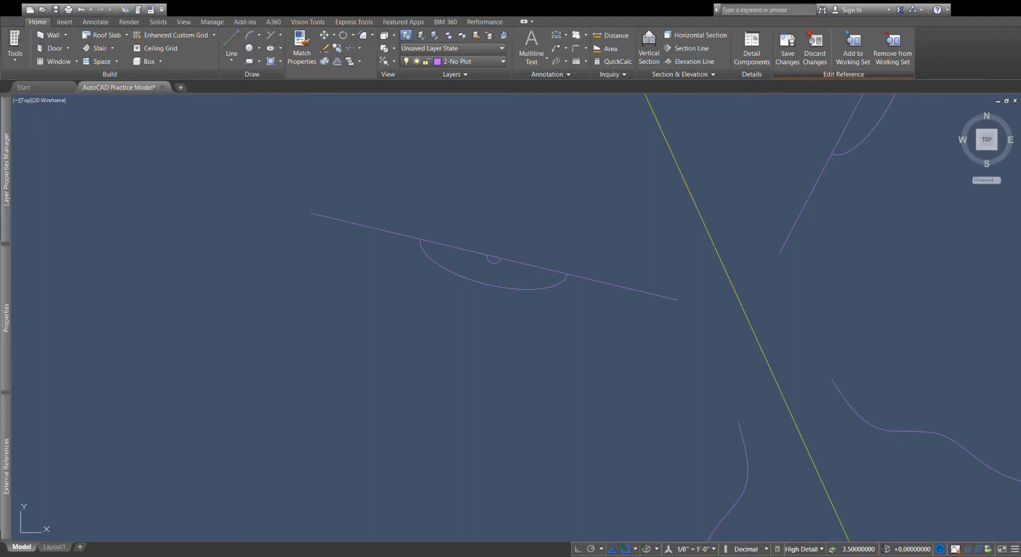
pyautogui.scroll(-4, 505, 287)
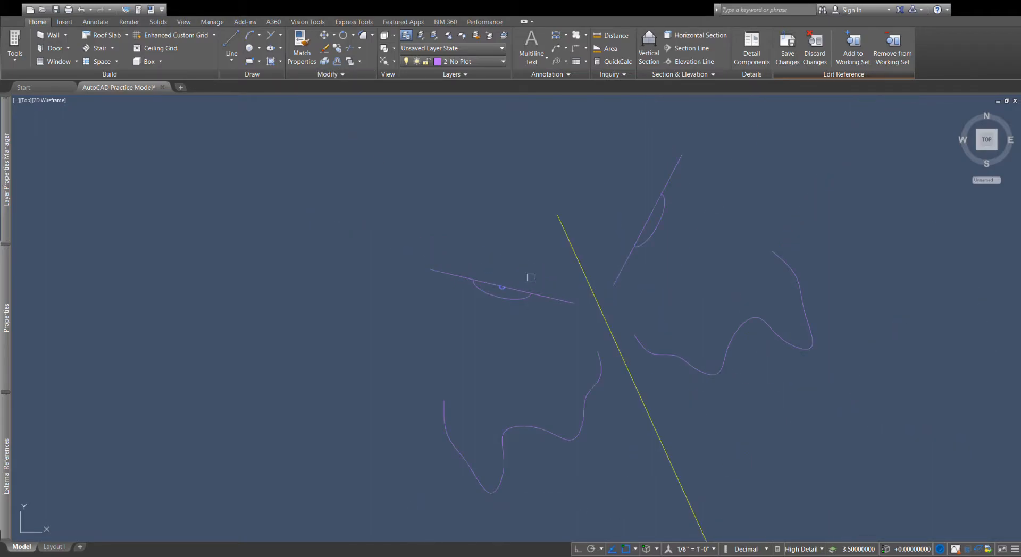
pyautogui.press('Return')
pyautogui.click(561, 223)
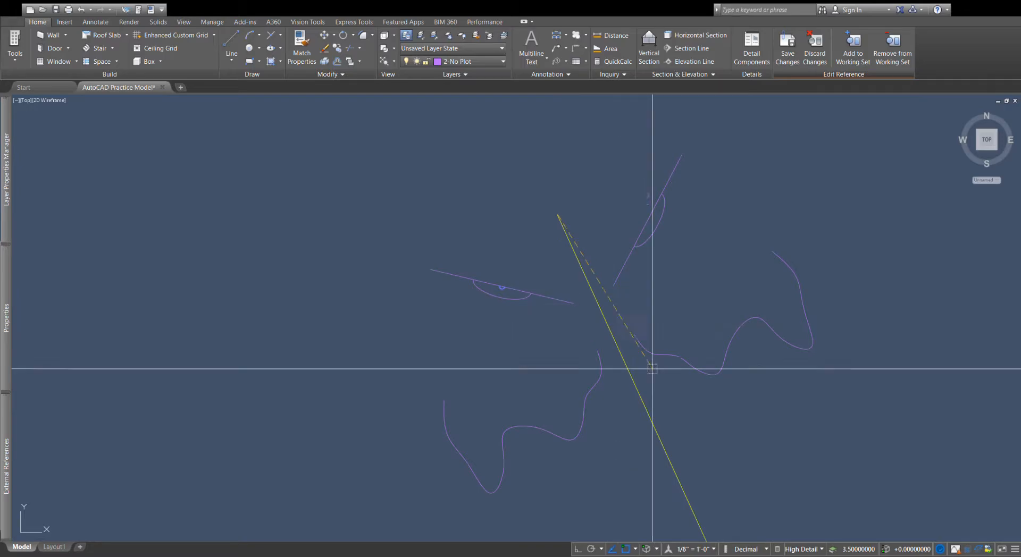
pyautogui.click(631, 378)
pyautogui.press('Return')
pyautogui.scroll(-2, 563, 327)
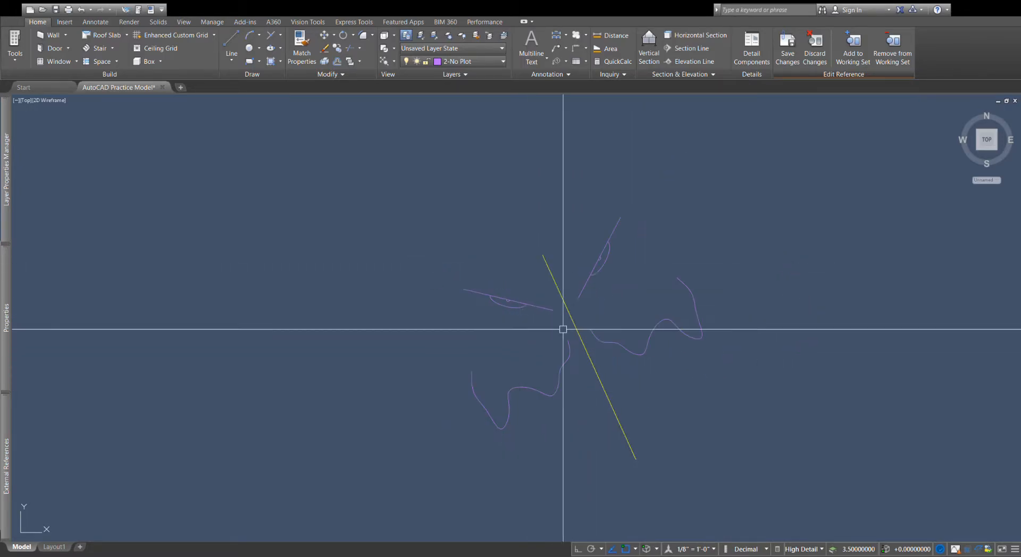
# Step: Save the reference edit changes back to the block and examine both block copies against the groups above
pyautogui.click(795, 52)
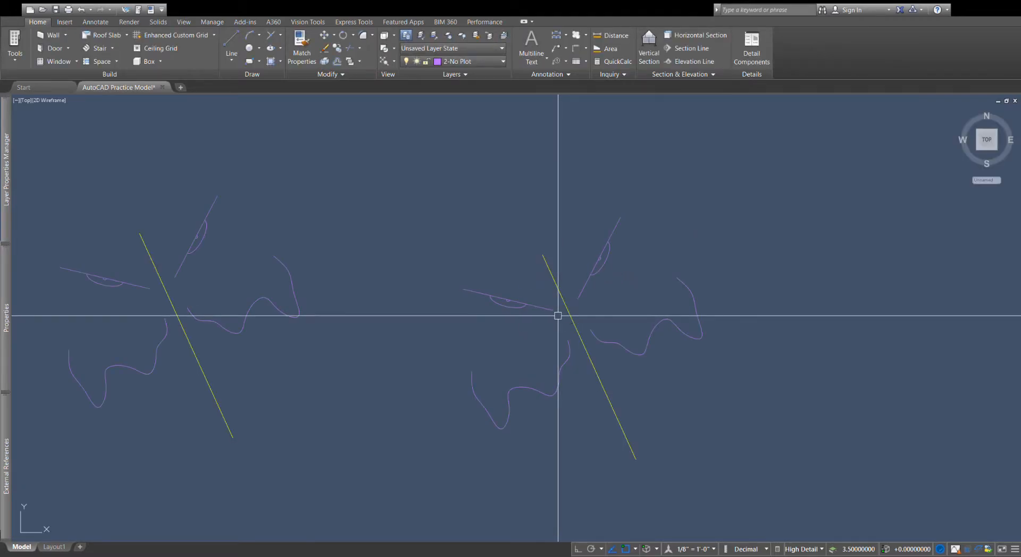
pyautogui.scroll(3, 193, 200)
pyautogui.scroll(-7, 346, 351)
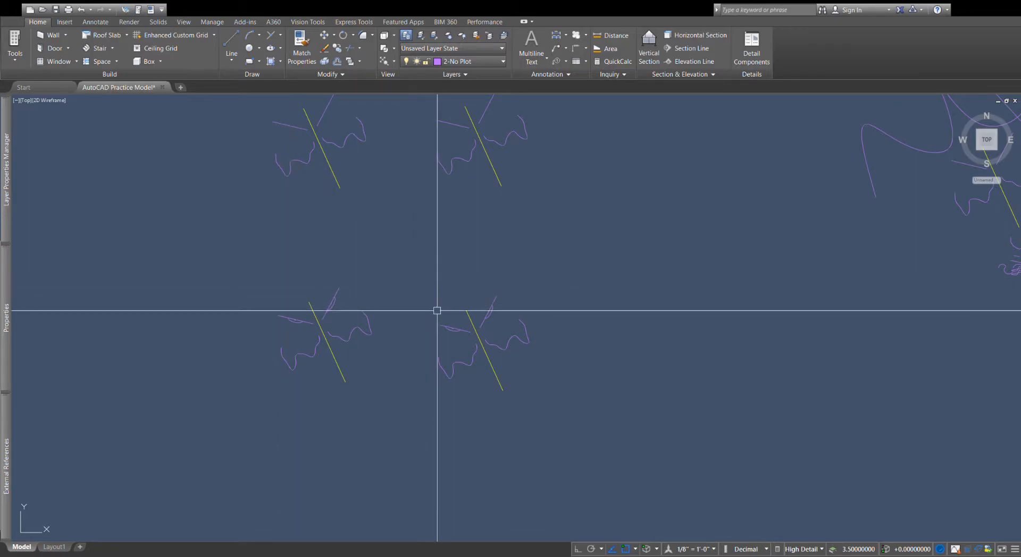
pyautogui.scroll(3, 470, 336)
pyautogui.scroll(-3, 486, 319)
pyautogui.scroll(-2, 495, 444)
pyautogui.scroll(2, 563, 365)
pyautogui.scroll(-2, 529, 442)
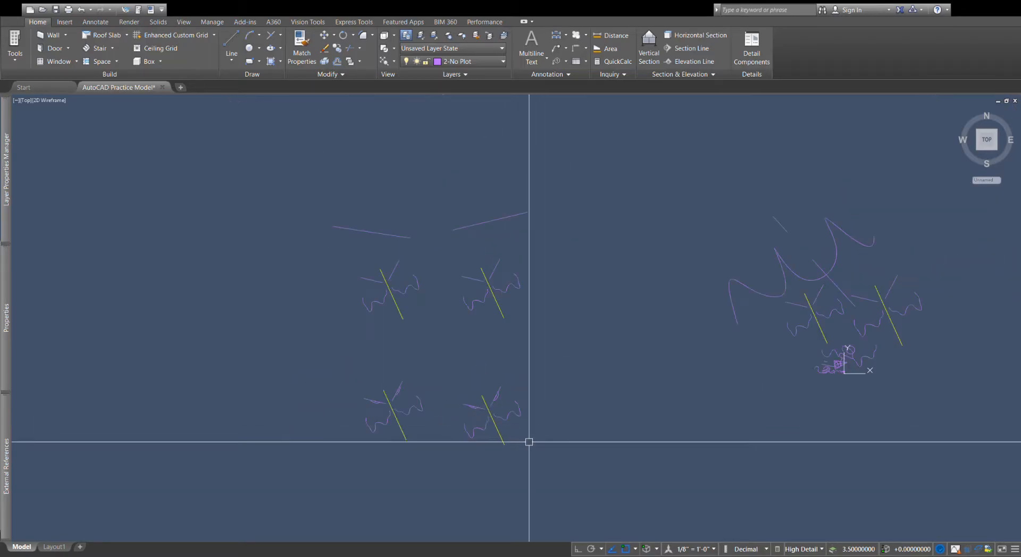
pyautogui.scroll(2, 509, 375)
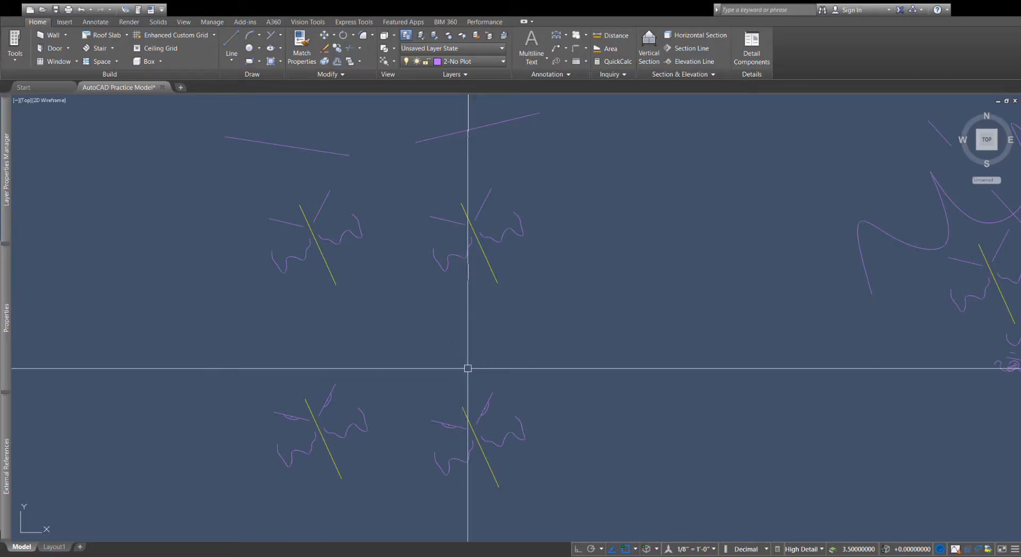
# Step: Erase both block copies below the two groups and close the drawing
pyautogui.click(325, 49)
pyautogui.click(570, 517)
pyautogui.click(268, 375)
pyautogui.press('Return')
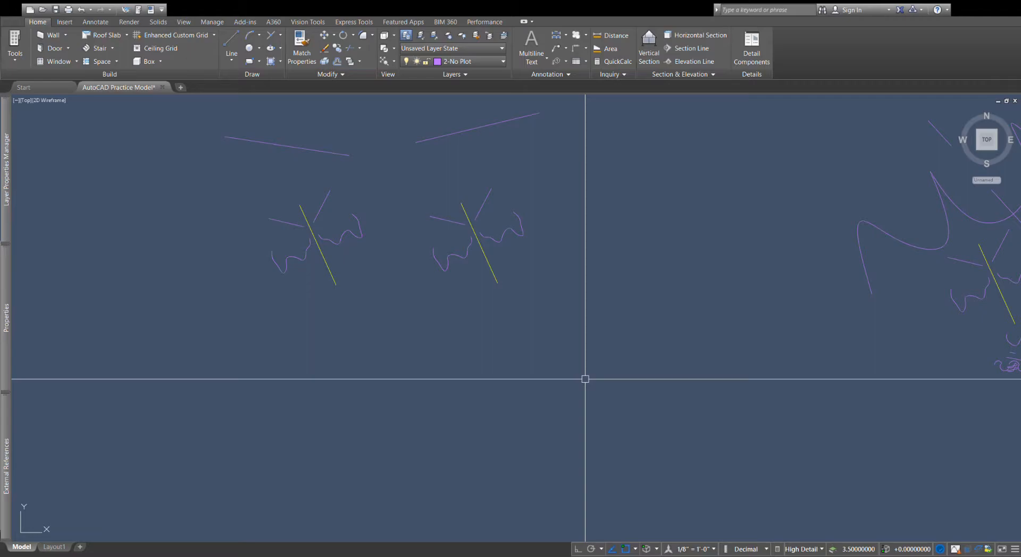
pyautogui.click(164, 88)
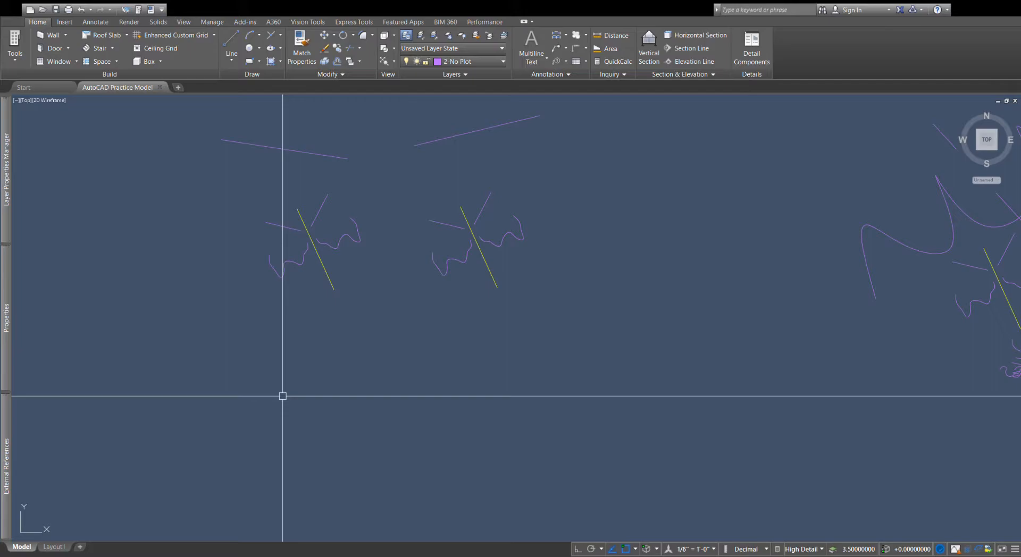
# Step: Select the left group to inspect it, and insert the erased block back into the drawing from its stored definition
pyautogui.click(338, 244)
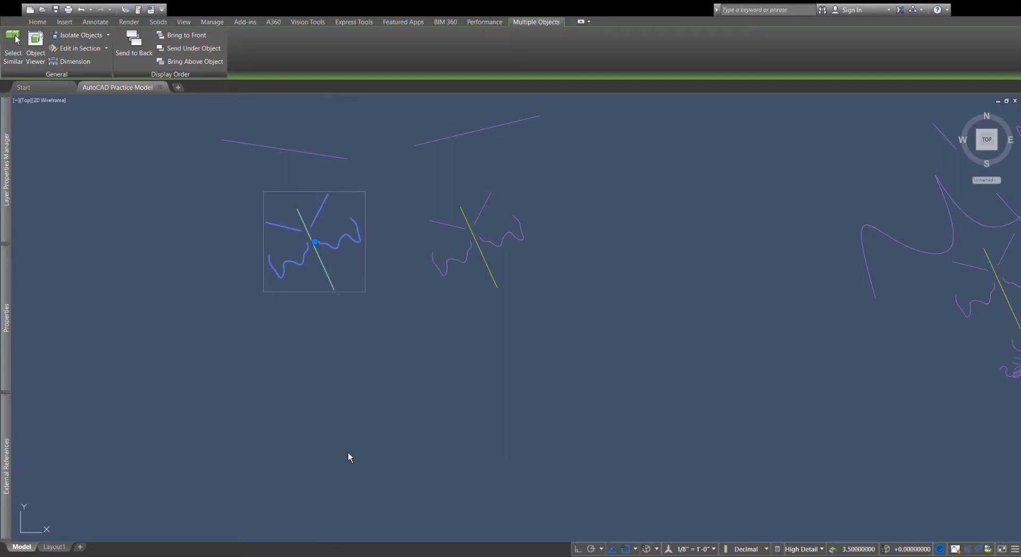
pyautogui.press('Escape')
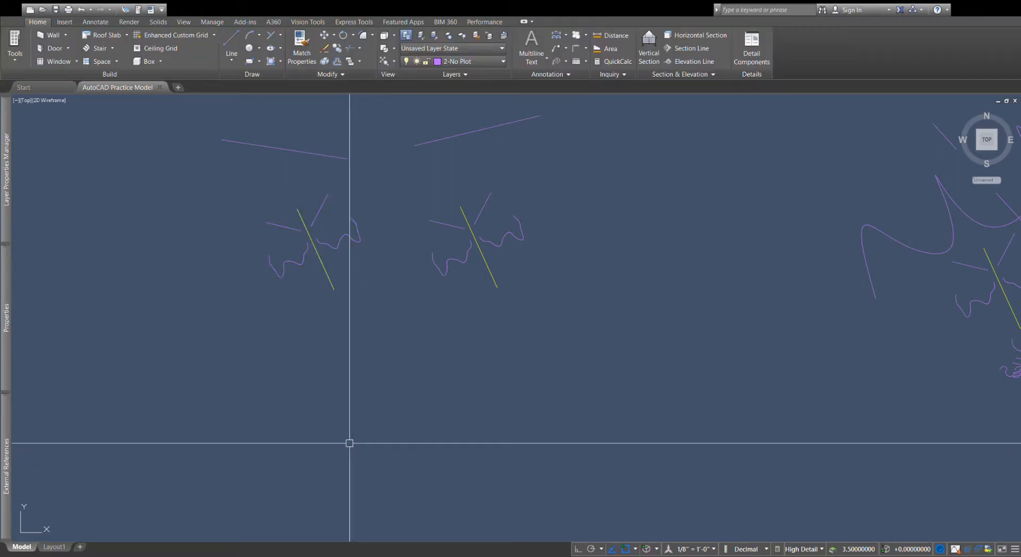
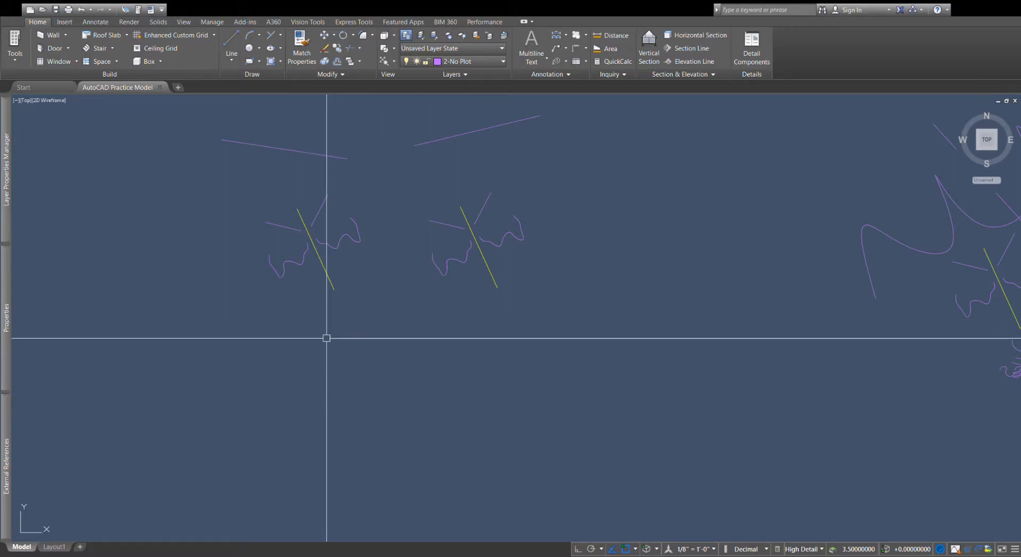
pyautogui.click(65, 22)
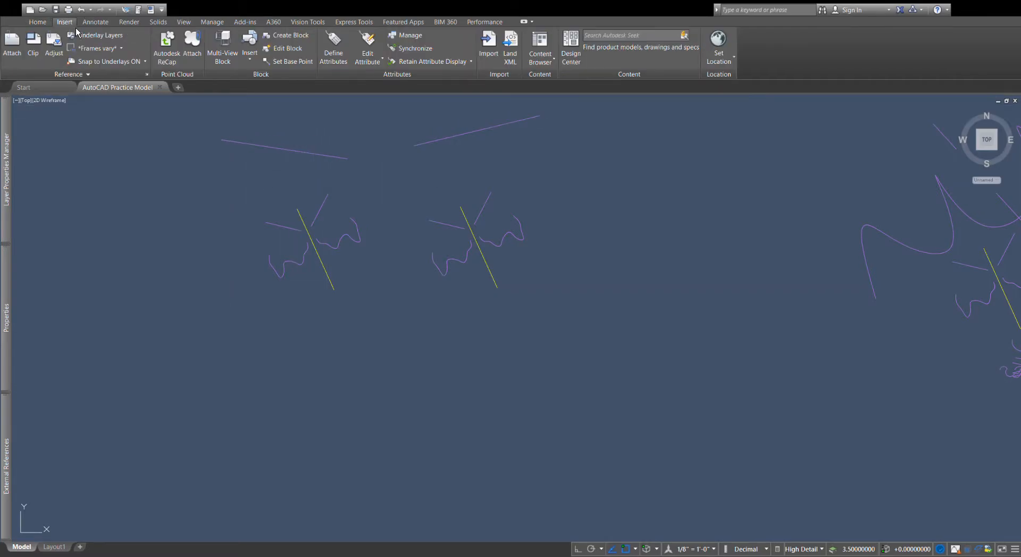
pyautogui.click(252, 63)
pyautogui.click(255, 52)
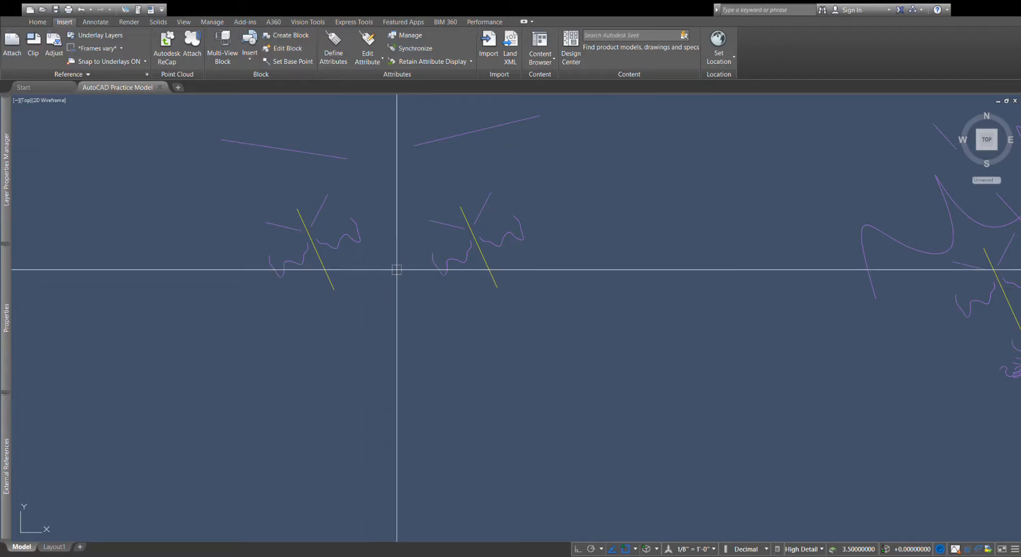
pyautogui.scroll(-3, 346, 326)
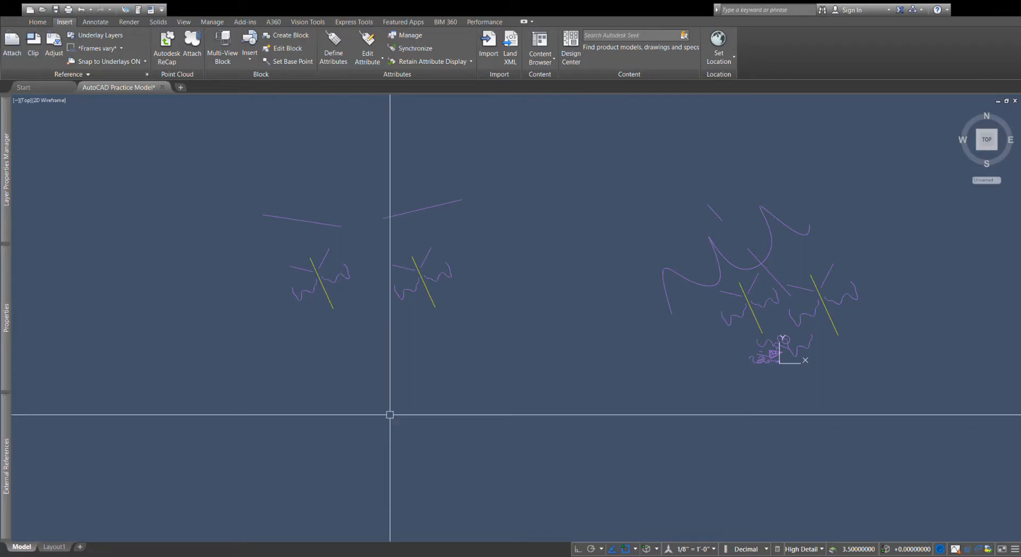
pyautogui.scroll(-6, 593, 446)
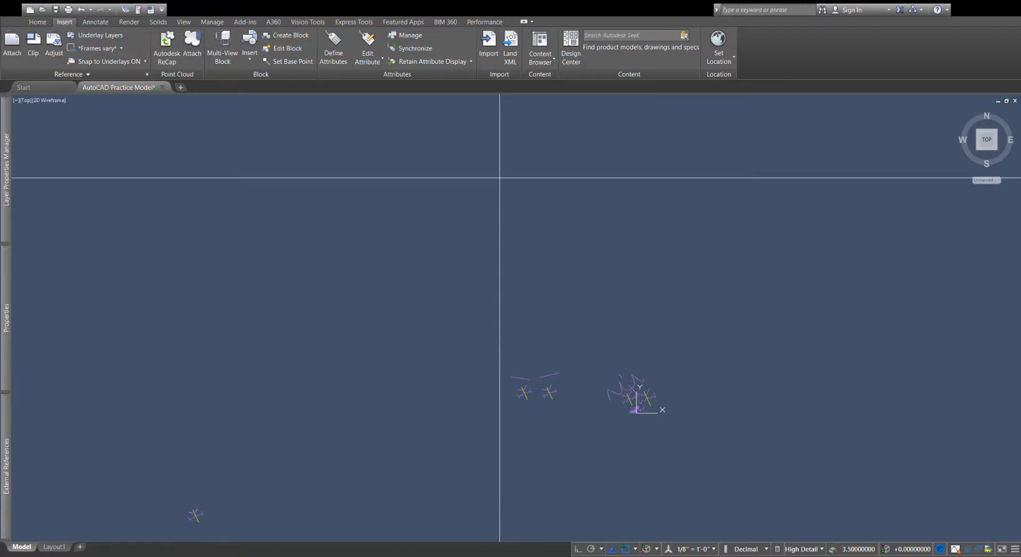
pyautogui.scroll(-4, 663, 209)
pyautogui.scroll(5, 484, 265)
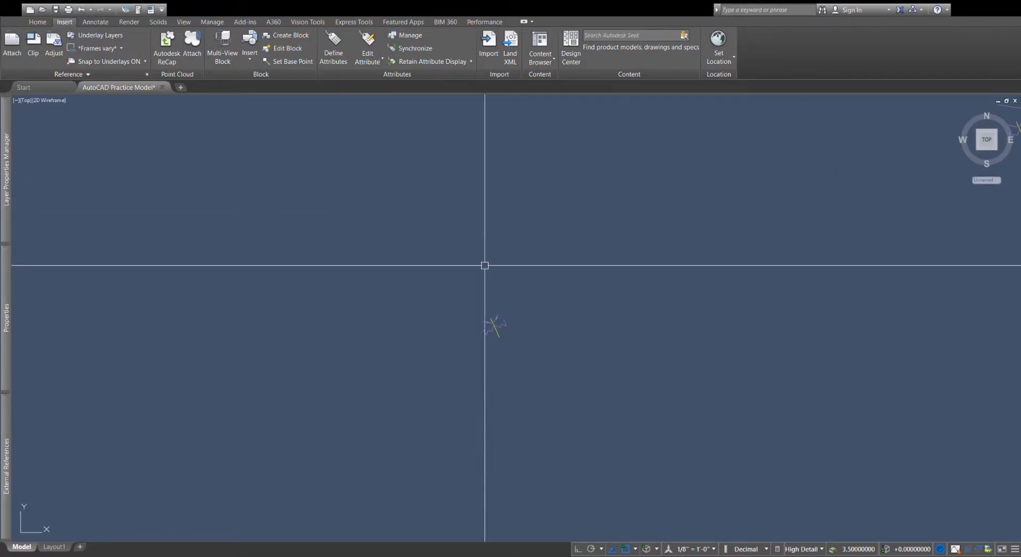
# Step: Move the inserted block from its distant location to the empty area below the right group
pyautogui.click(39, 23)
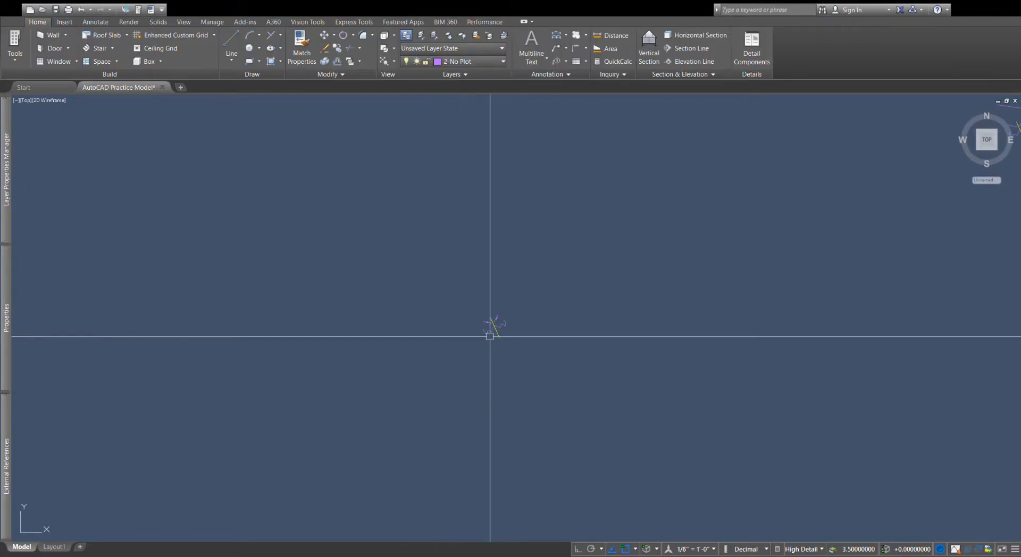
pyautogui.scroll(-2, 375, 260)
pyautogui.click(537, 295)
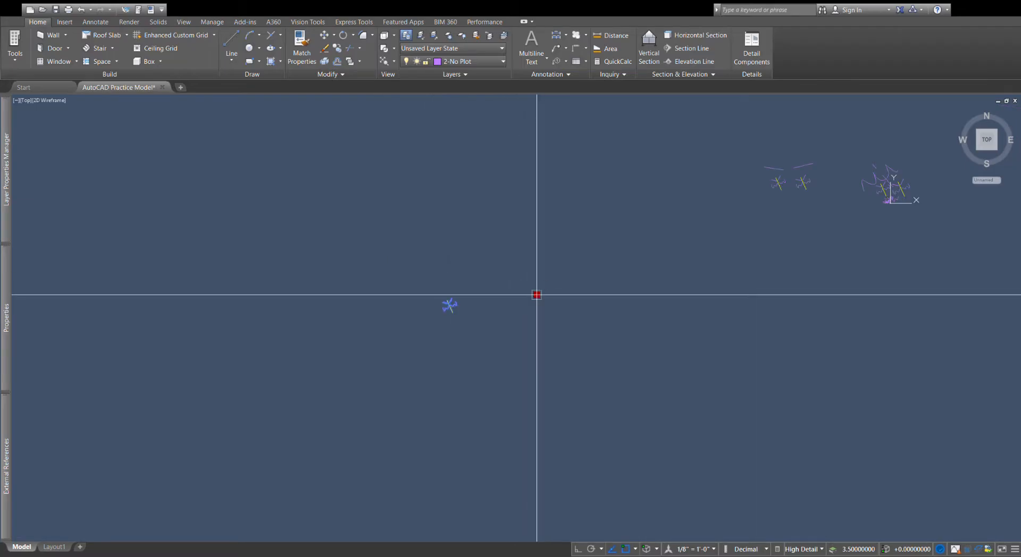
pyautogui.click(804, 212)
pyautogui.scroll(8, 850, 189)
pyautogui.moveTo(843, 189)
pyautogui.mouseDown(button='middle')
pyautogui.moveTo(796, 259)
pyautogui.moveTo(831, 256)
pyautogui.mouseUp(button='middle')
pyautogui.scroll(-2, 774, 316)
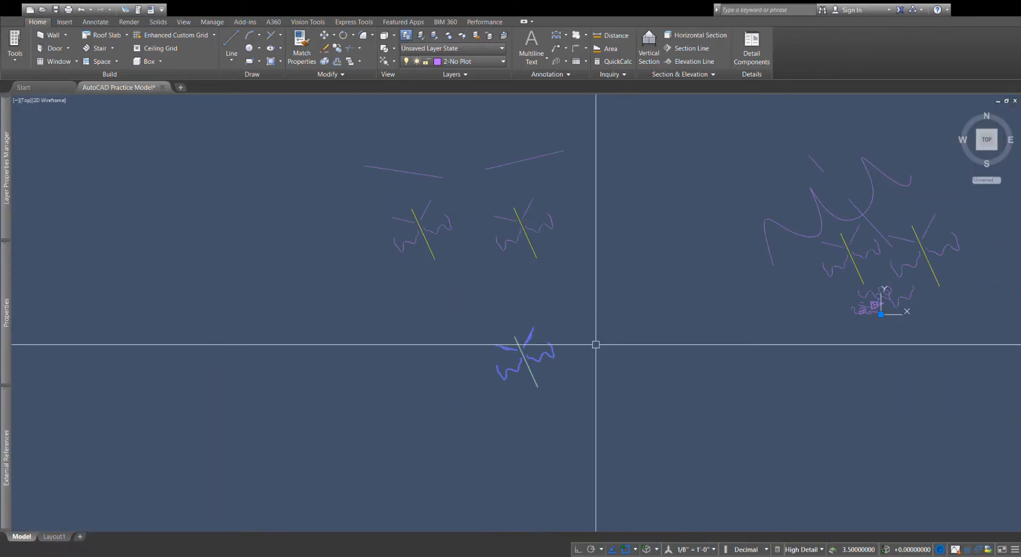
# Step: Copy the block to the left so a second instance sits below the left group
pyautogui.moveTo(508, 345); pyautogui.dragTo(525, 345, button='right')
pyautogui.click(537, 352)
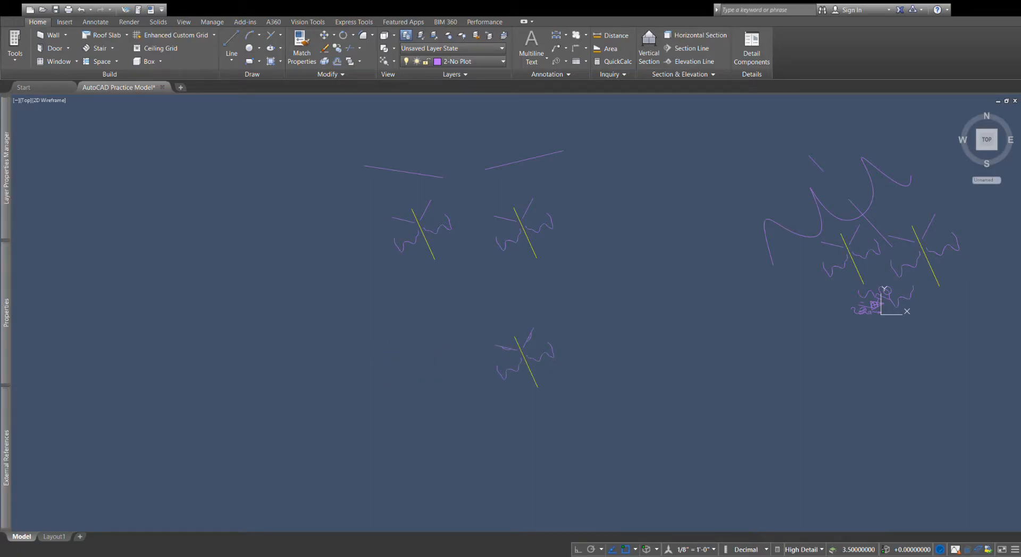
pyautogui.scroll(4, 491, 382)
pyautogui.scroll(-4, 485, 351)
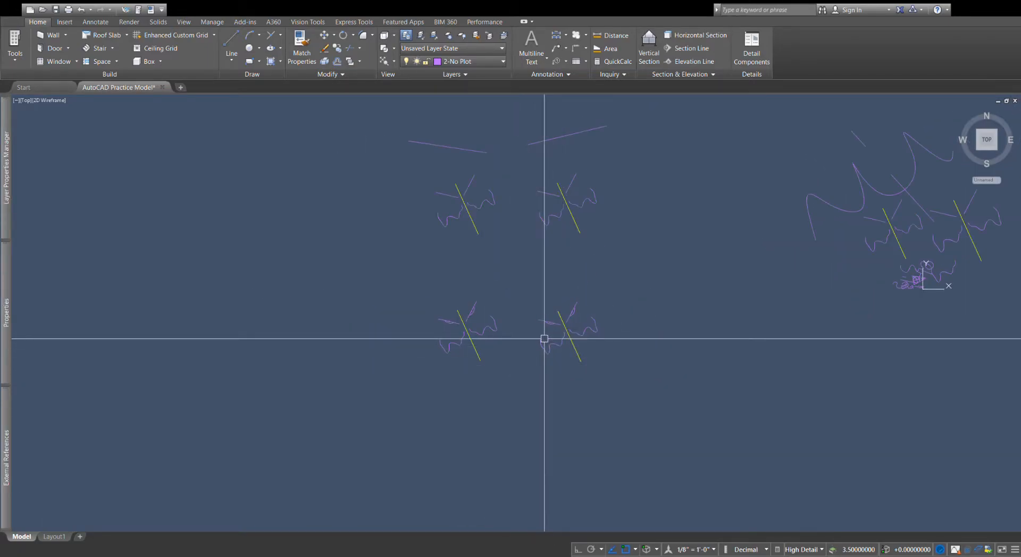
# Step: Select the right block copy and the left group in turn to compare a block with a group
pyautogui.click(529, 350)
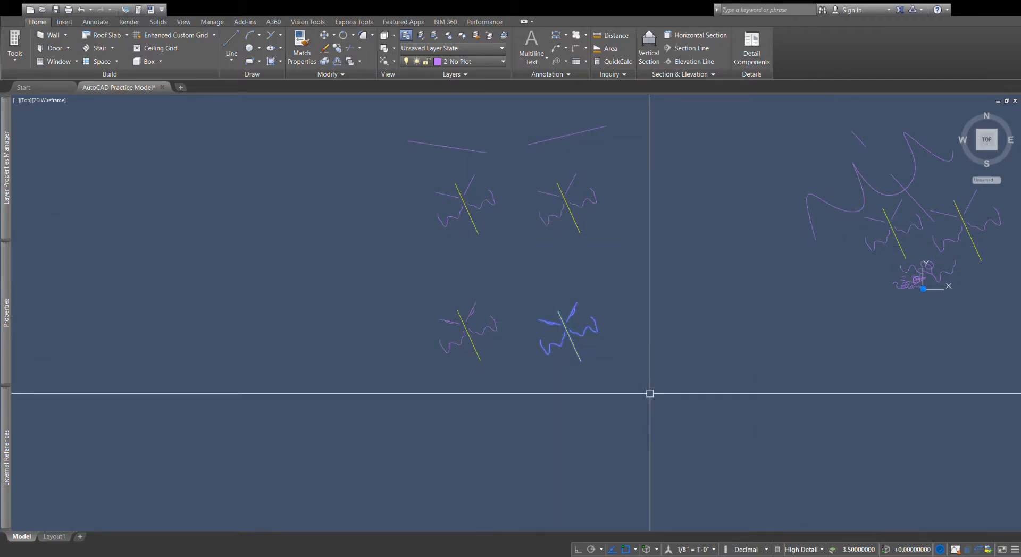
pyautogui.click(465, 204)
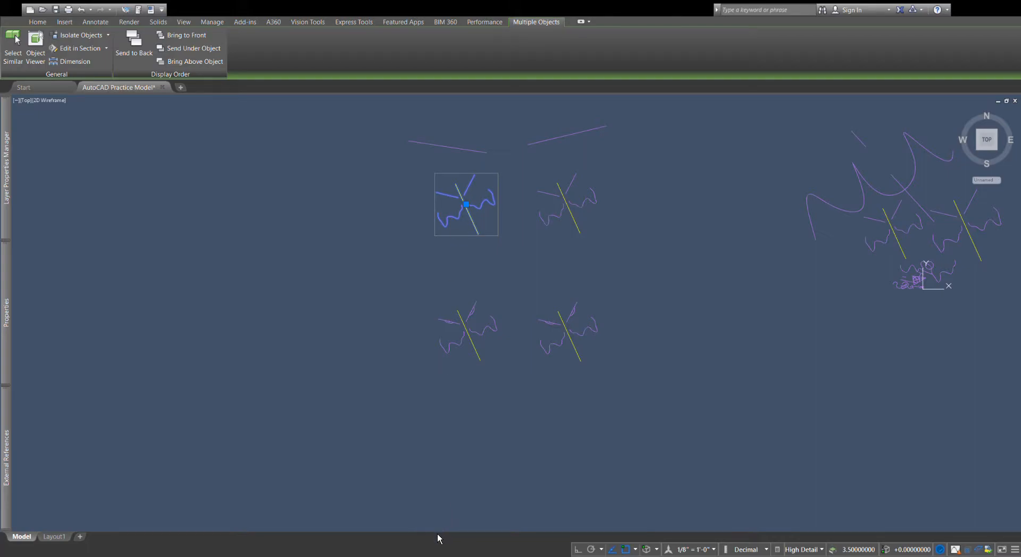
pyautogui.press('Escape')
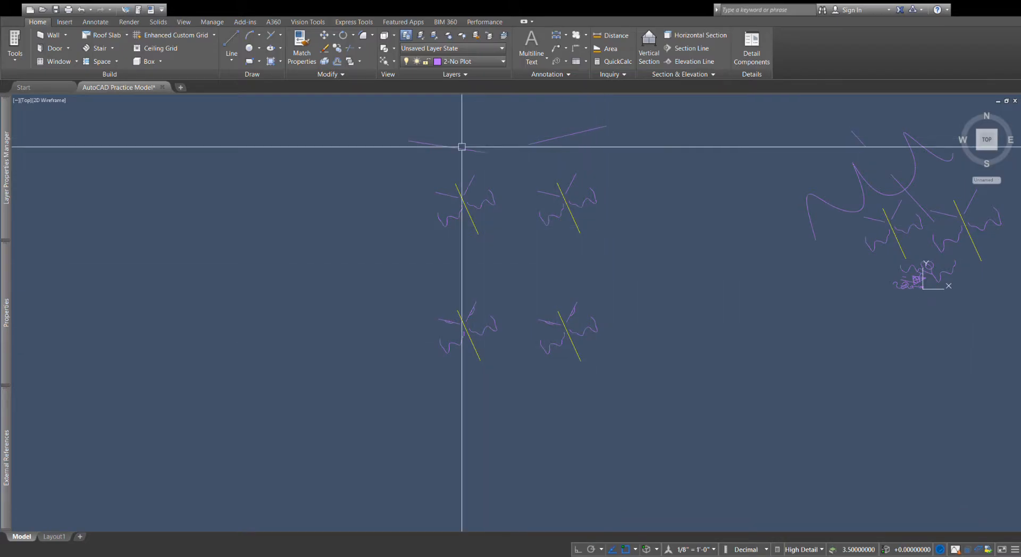
pyautogui.click(459, 186)
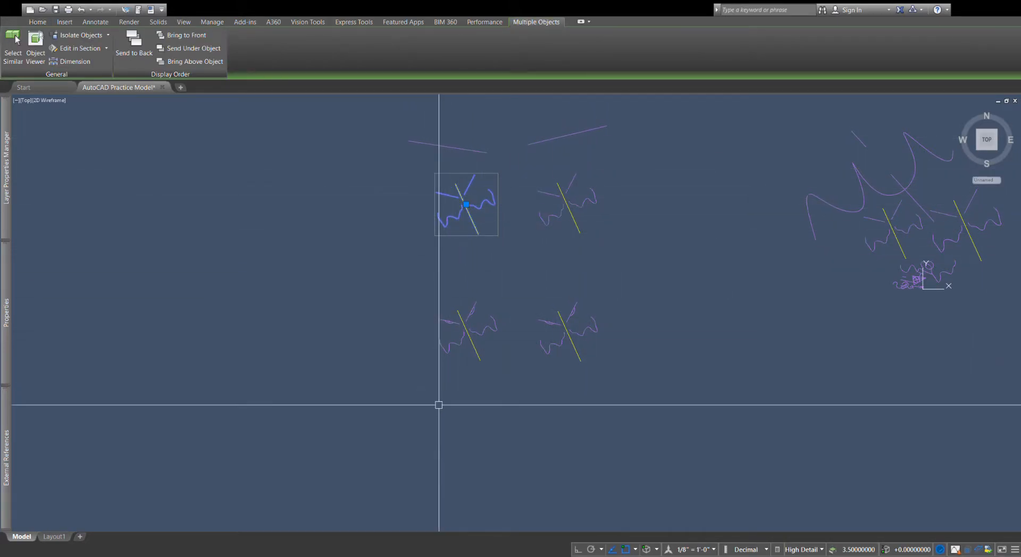
pyautogui.press('Escape')
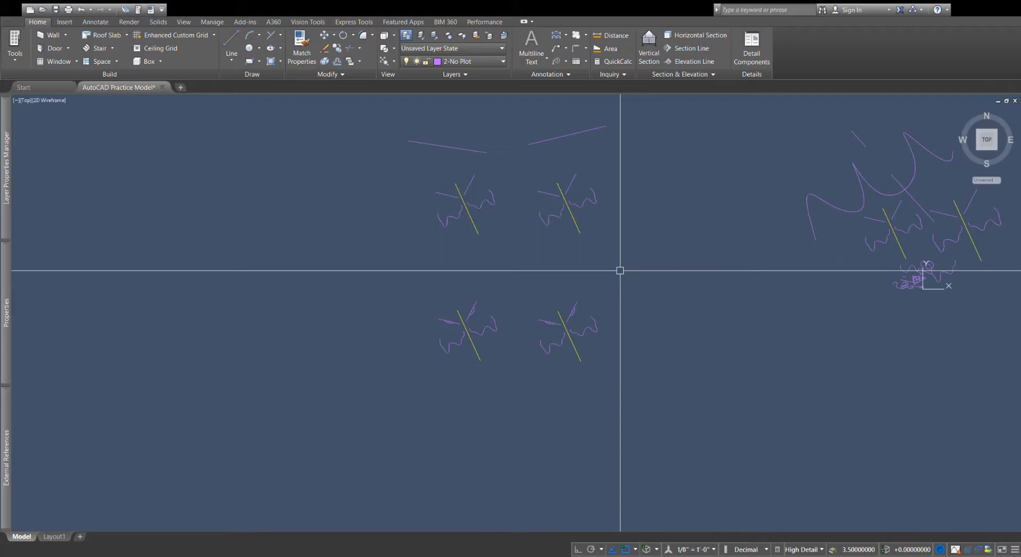
# Step: Select both block copies together with the ungrouped original shape near the origin to examine their grips
pyautogui.click(623, 299)
pyautogui.click(391, 351)
pyautogui.click(881, 234)
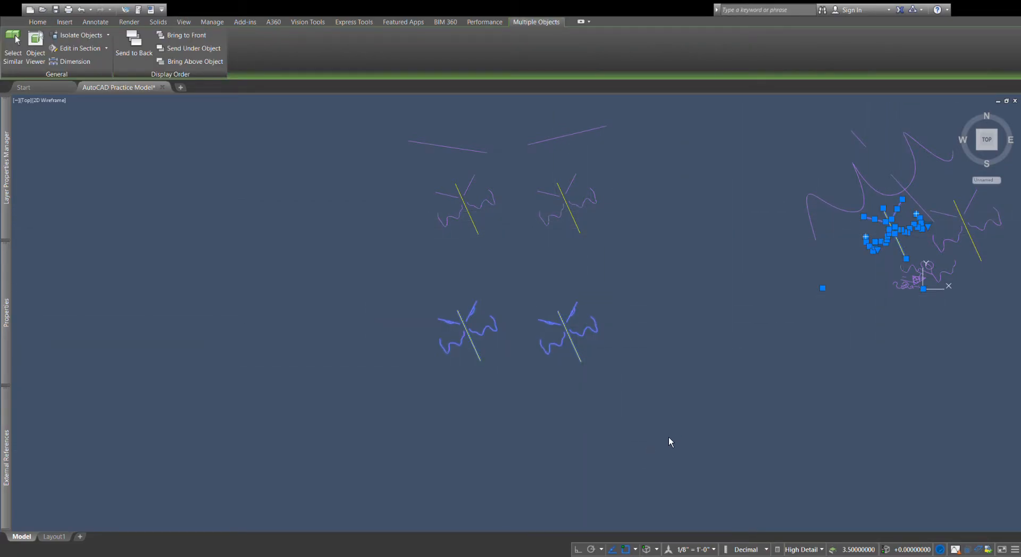
pyautogui.press('Escape')
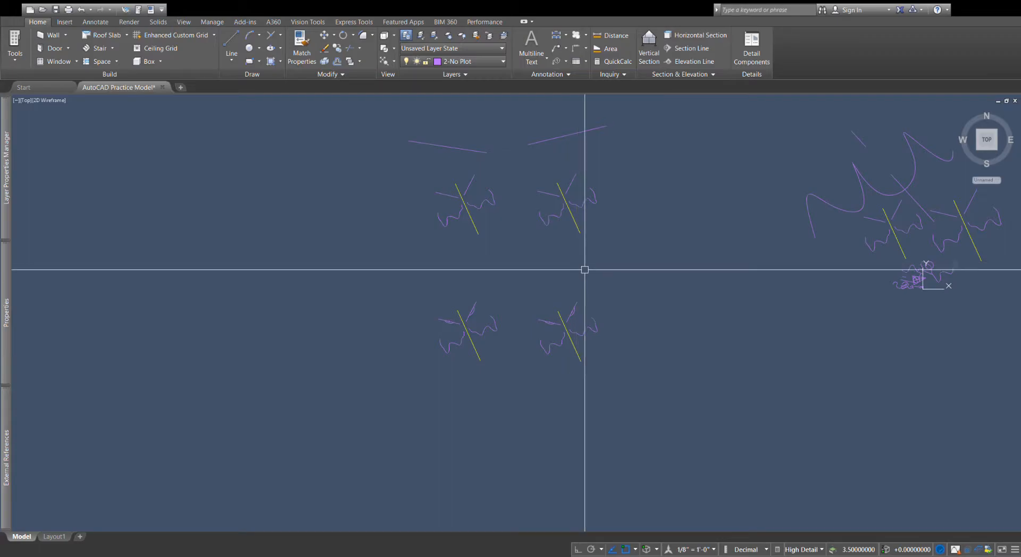
# Step: Select all the practice geometry around the origin plus both groups and their lines to review them, then clear the selection
pyautogui.scroll(2, 431, 178)
pyautogui.scroll(-6, 342, 415)
pyautogui.click(495, 324)
pyautogui.click(620, 463)
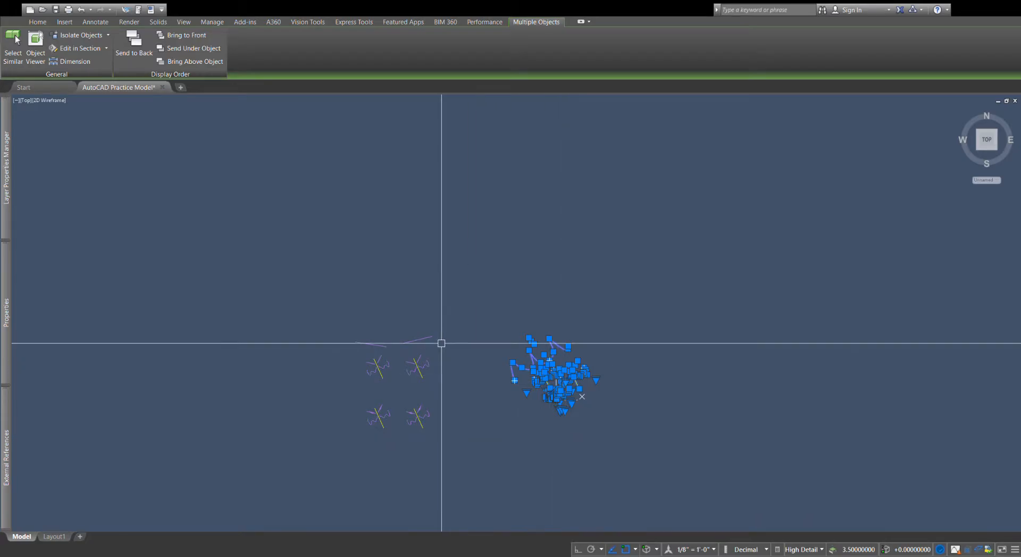
pyautogui.click(475, 319)
pyautogui.click(319, 392)
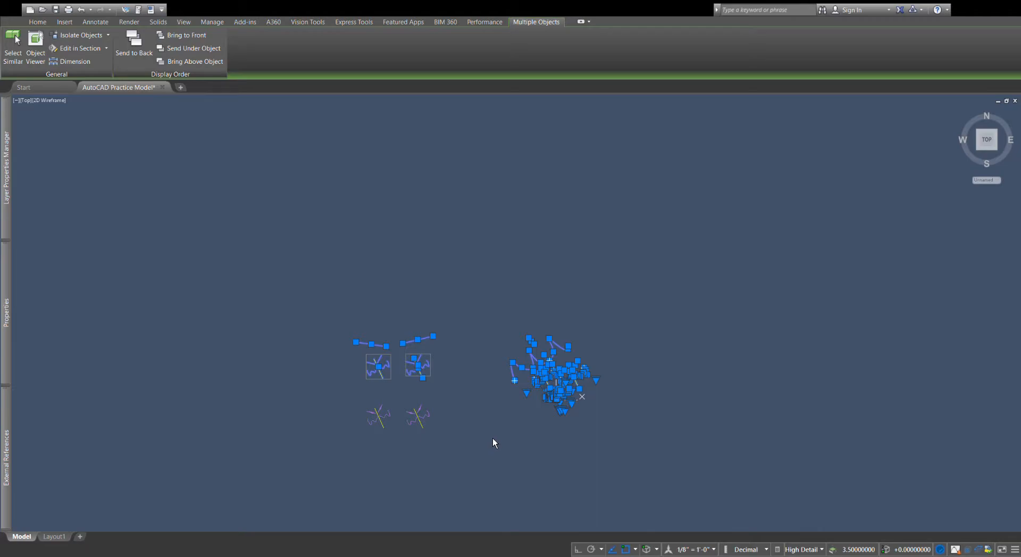
pyautogui.press('Escape')
pyautogui.scroll(4, 418, 439)
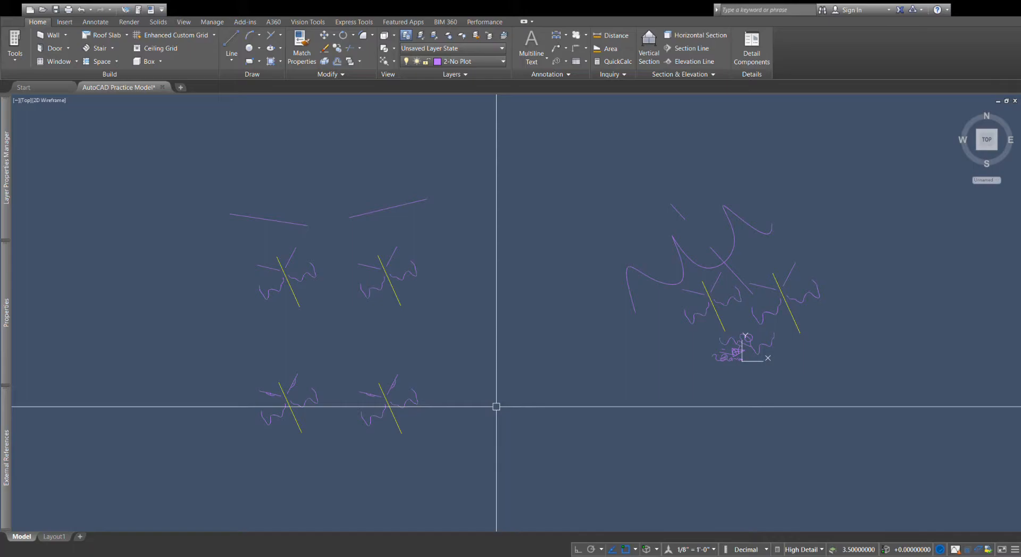
# Step: Draw a tilted ellipse just above the triangle's right corner and select it to inspect its grips
pyautogui.scroll(10, 761, 341)
pyautogui.moveTo(760, 341); pyautogui.dragTo(885, 208, button='middle')
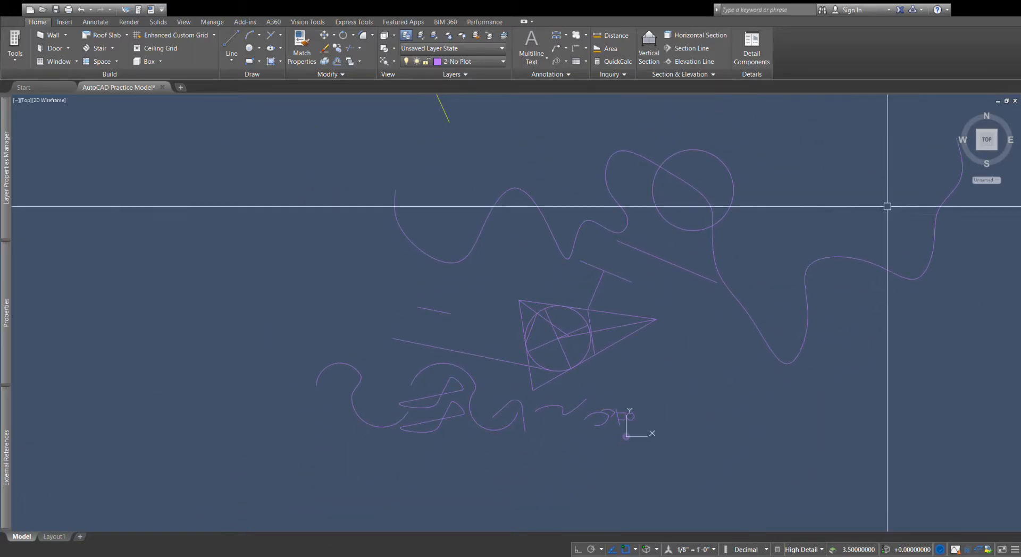
pyautogui.scroll(-5, 508, 427)
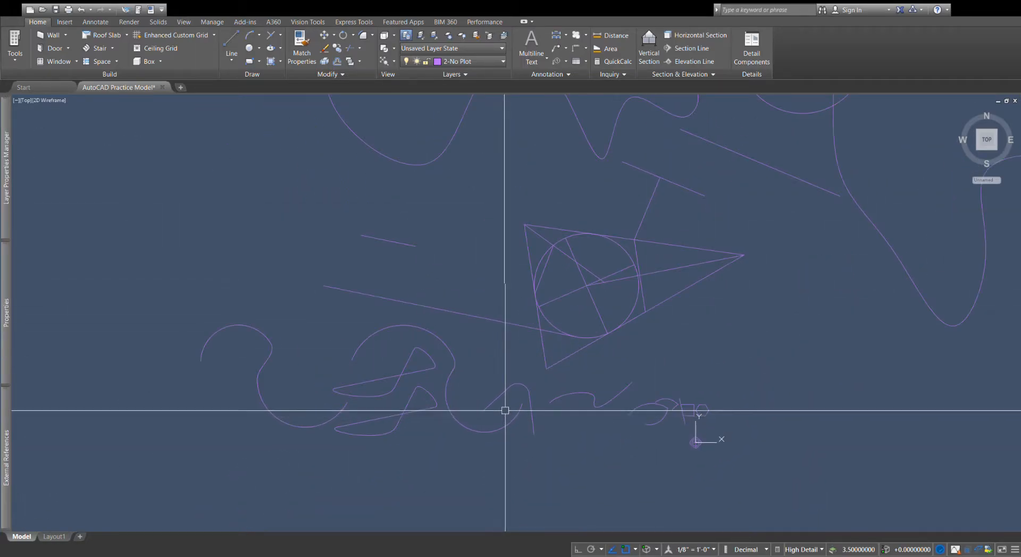
pyautogui.scroll(-3, 514, 444)
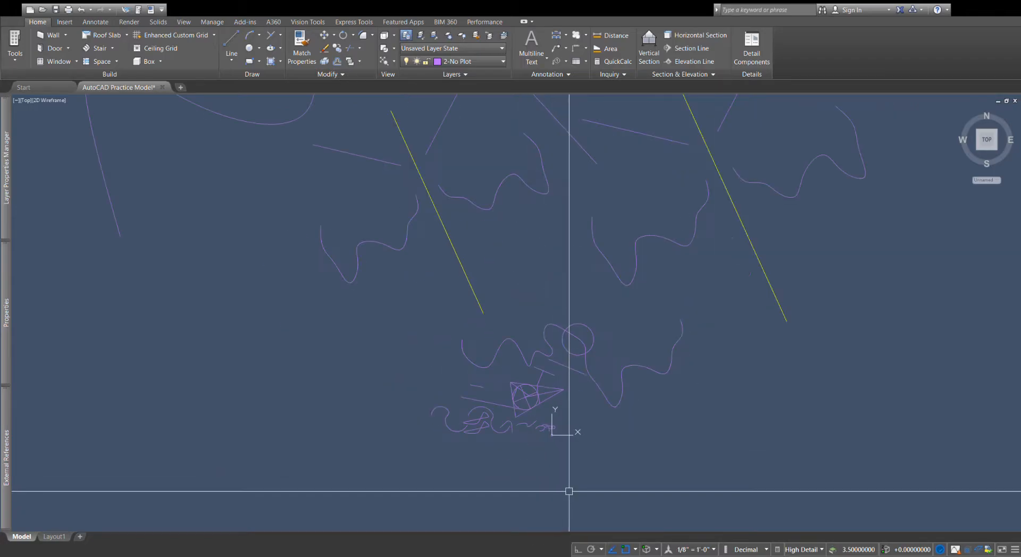
pyautogui.scroll(4, 595, 384)
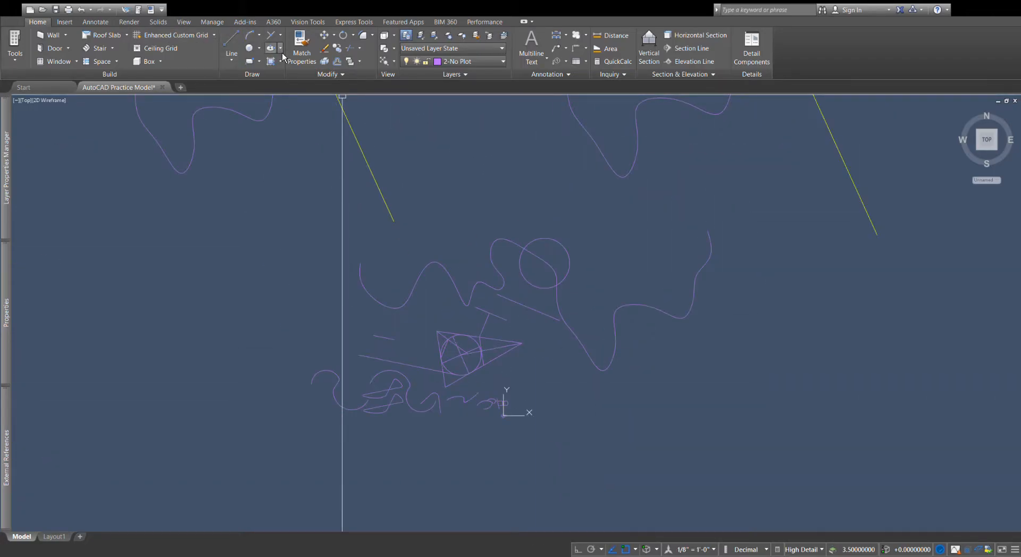
pyautogui.scroll(4, 565, 364)
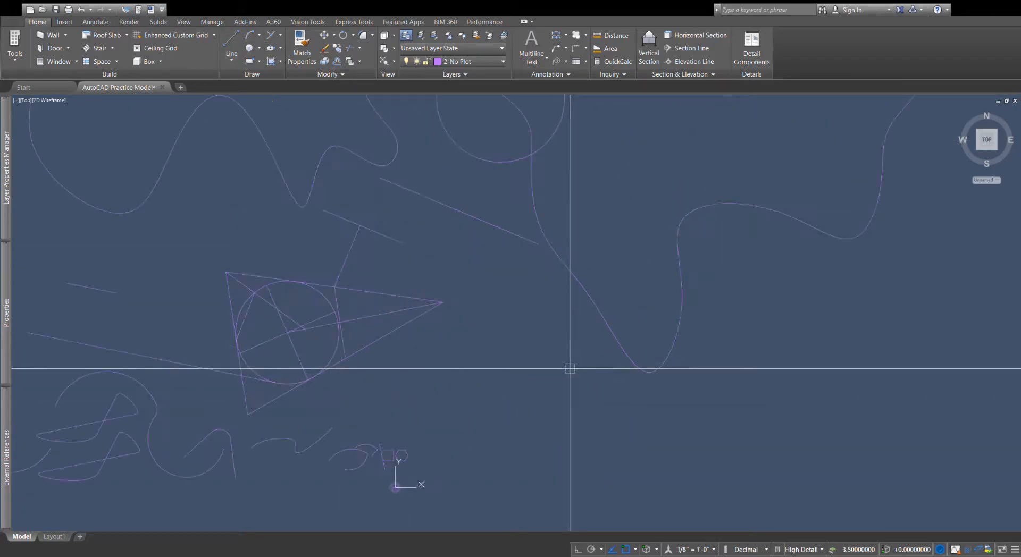
pyautogui.click(442, 264)
pyautogui.click(500, 251)
pyautogui.click(454, 247)
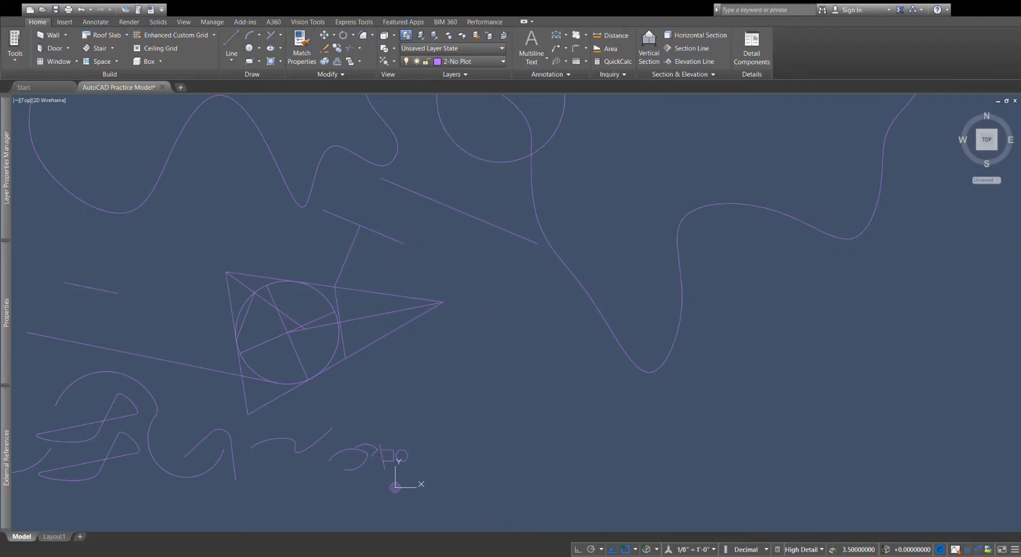
pyautogui.click(443, 246)
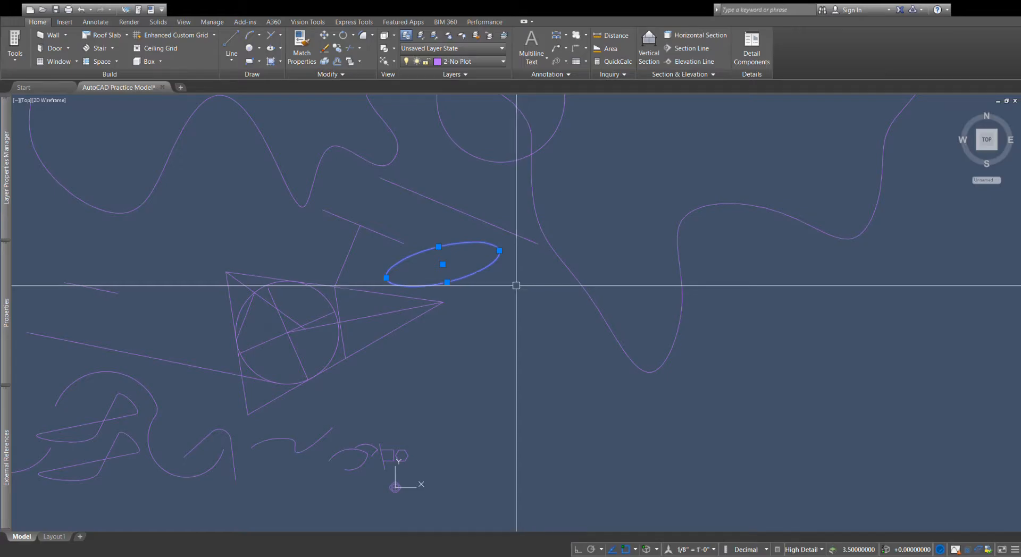
pyautogui.press('Escape')
# Step: Draw a diagonal line crossing the ellipse from above its upper edge down to its lower right
pyautogui.click(231, 42)
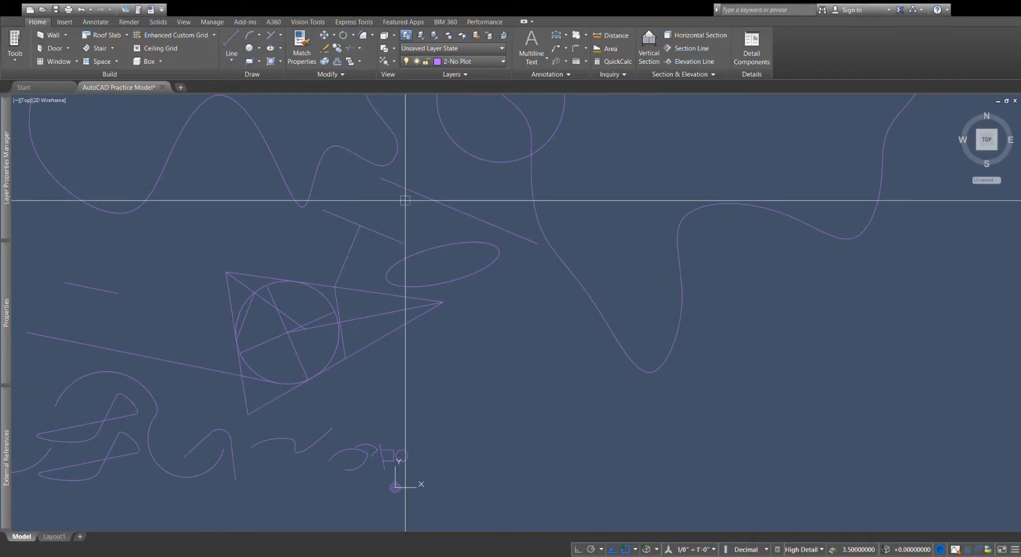
pyautogui.click(424, 234)
pyautogui.click(521, 303)
pyautogui.press('Escape')
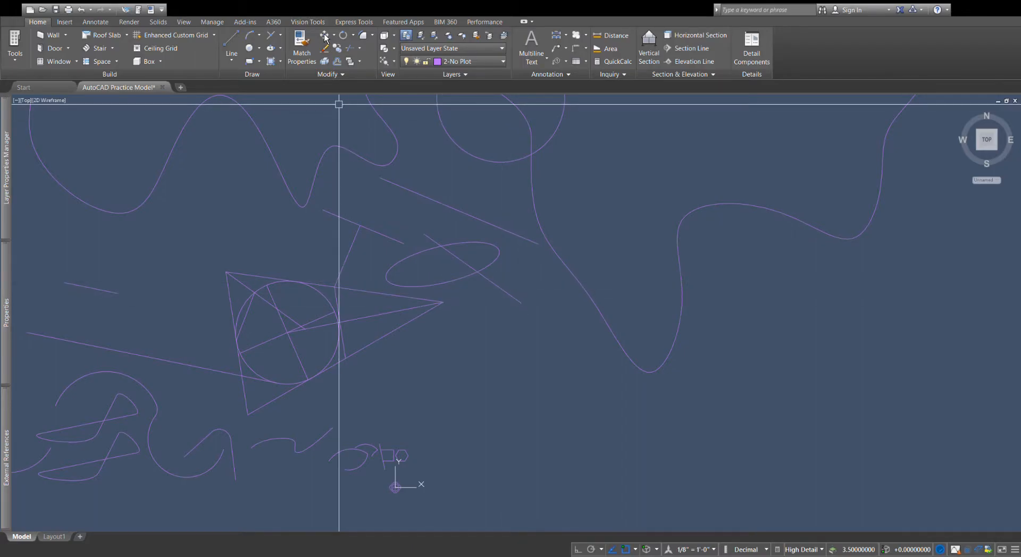
# Step: Trim away the part of the ellipse right of the diagonal line and select the remaining elliptical arc to inspect its grips
pyautogui.click(506, 292)
pyautogui.press('Return')
pyautogui.click(485, 263)
pyautogui.press('Escape')
pyautogui.click(448, 280)
pyautogui.scroll(4, 407, 253)
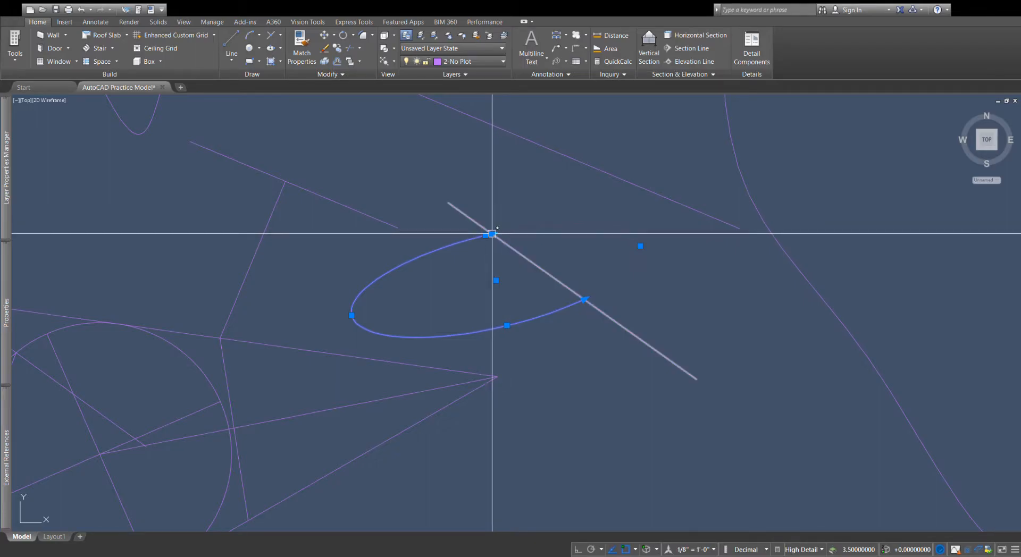
# Step: Examine the grips of the selected elliptical arc up close, then clear the selection
pyautogui.scroll(6, 627, 250)
pyautogui.scroll(-4, 615, 276)
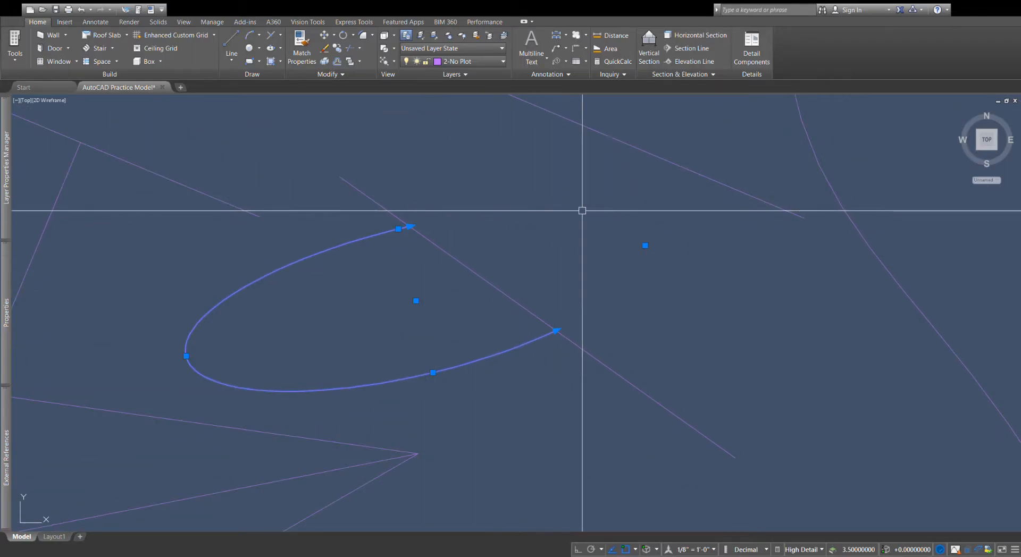
pyautogui.scroll(-6, 553, 351)
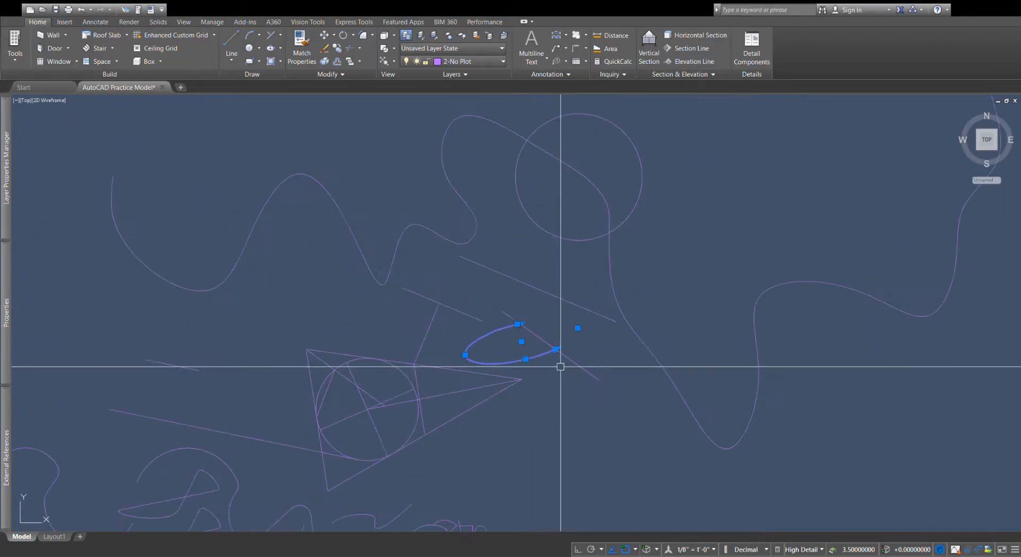
pyautogui.press('Escape')
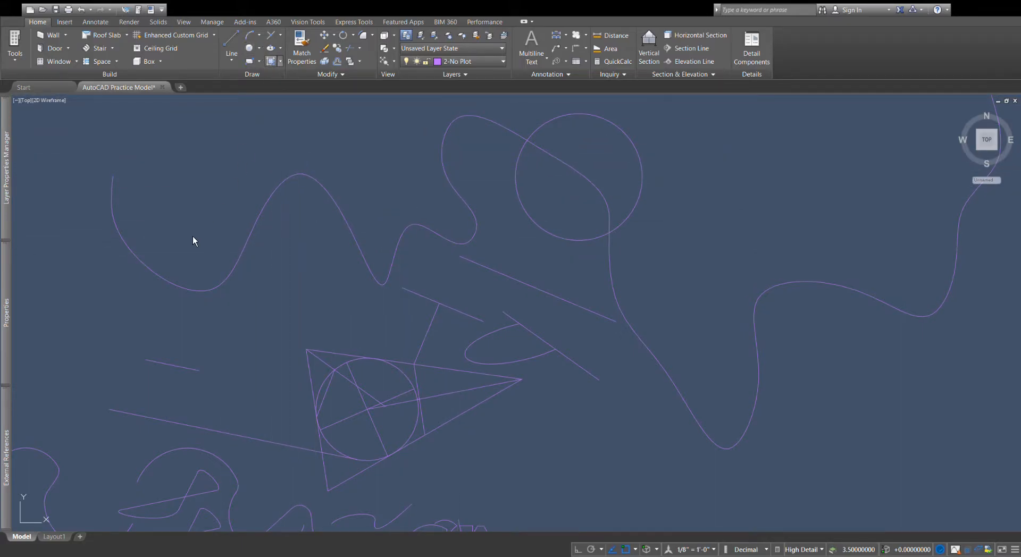
# Step: Draw a circle over the left end of the wavy spline, then trim off its upper-right part along the spline and check the remaining arc's grips
pyautogui.click(160, 239)
pyautogui.click(104, 243)
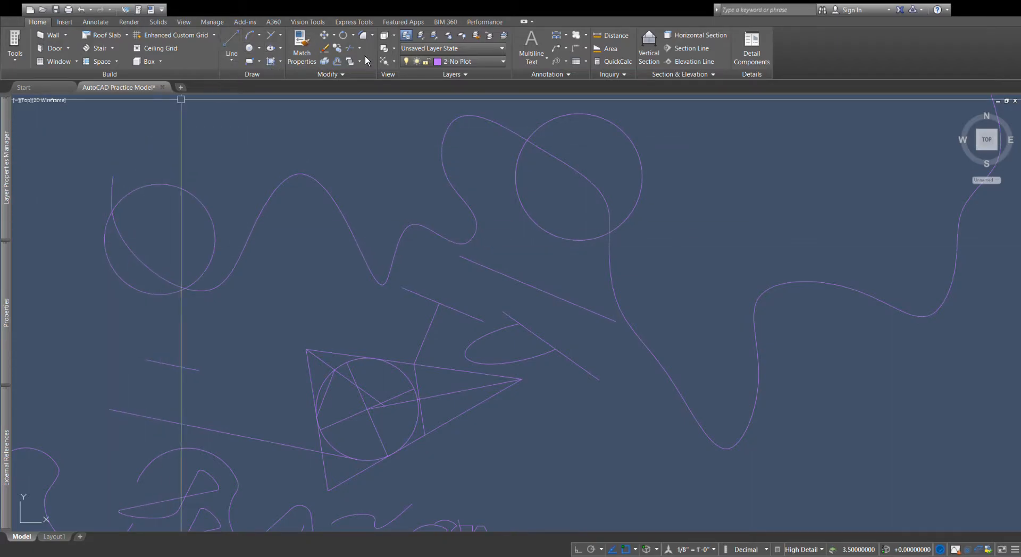
pyautogui.click(235, 262)
pyautogui.press('Return')
pyautogui.click(210, 254)
pyautogui.press('Return')
pyautogui.click(104, 248)
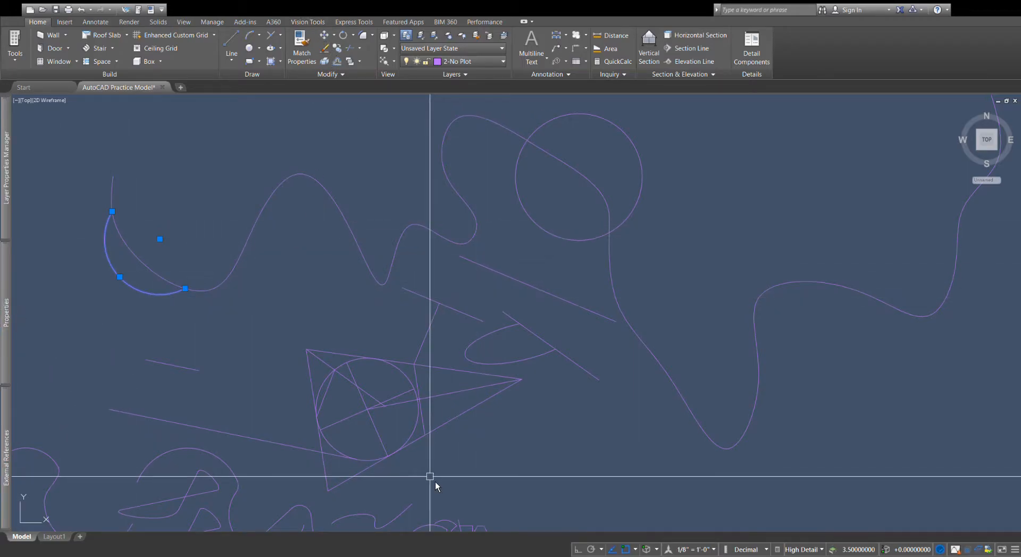
pyautogui.press('Escape')
# Step: Select the elliptical arc and try to stretch its lower endpoint around the missing part of the ellipse
pyautogui.scroll(4, 531, 357)
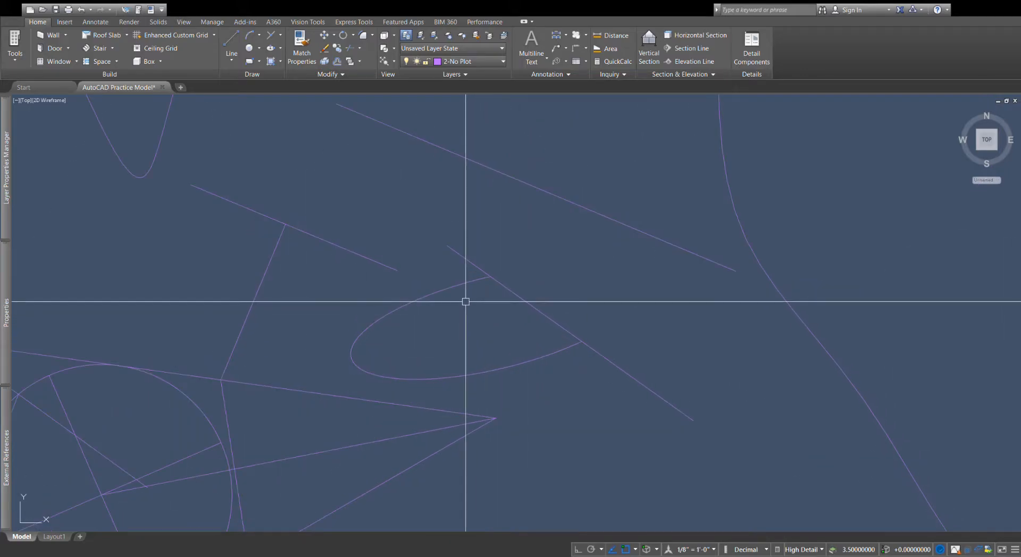
pyautogui.click(432, 290)
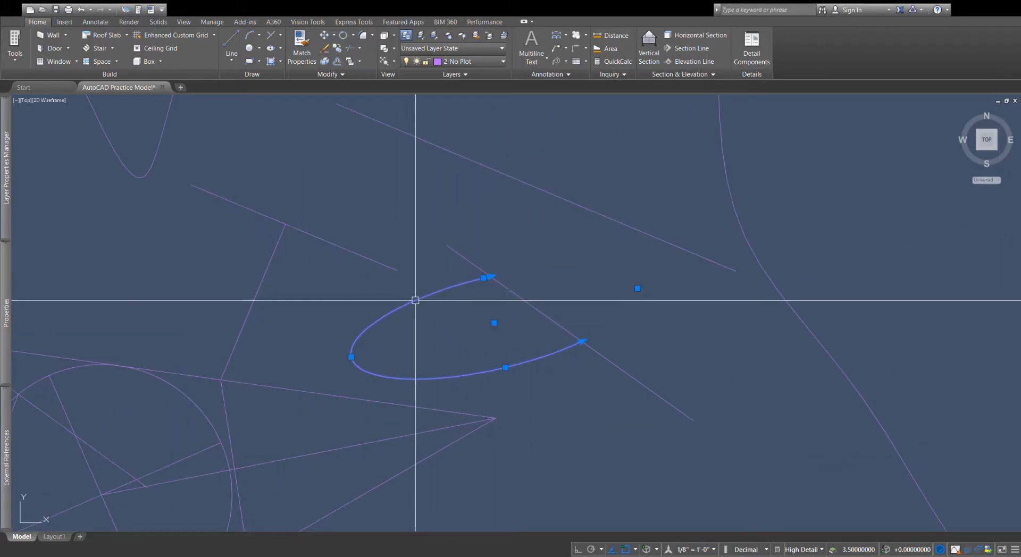
pyautogui.scroll(-6, 440, 312)
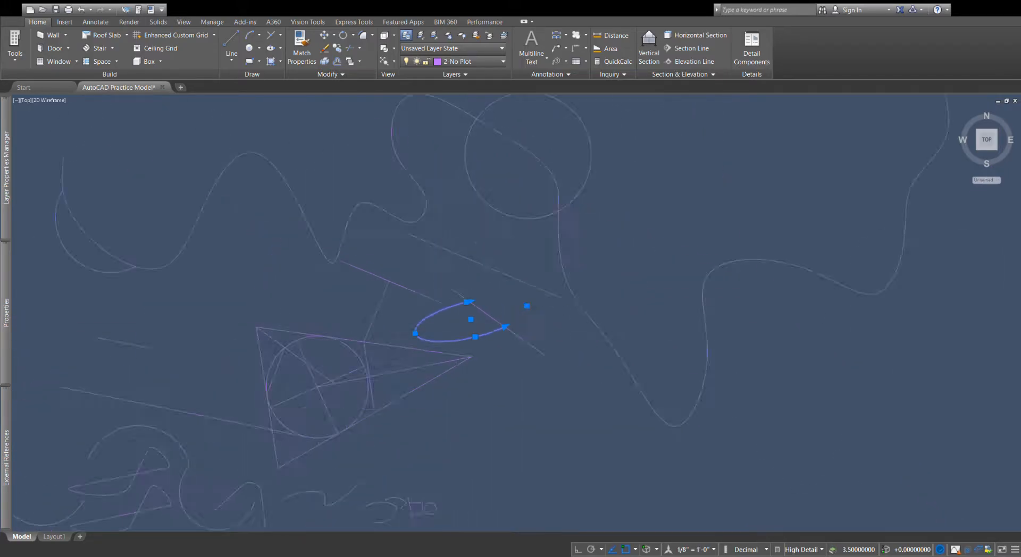
pyautogui.scroll(8, 468, 326)
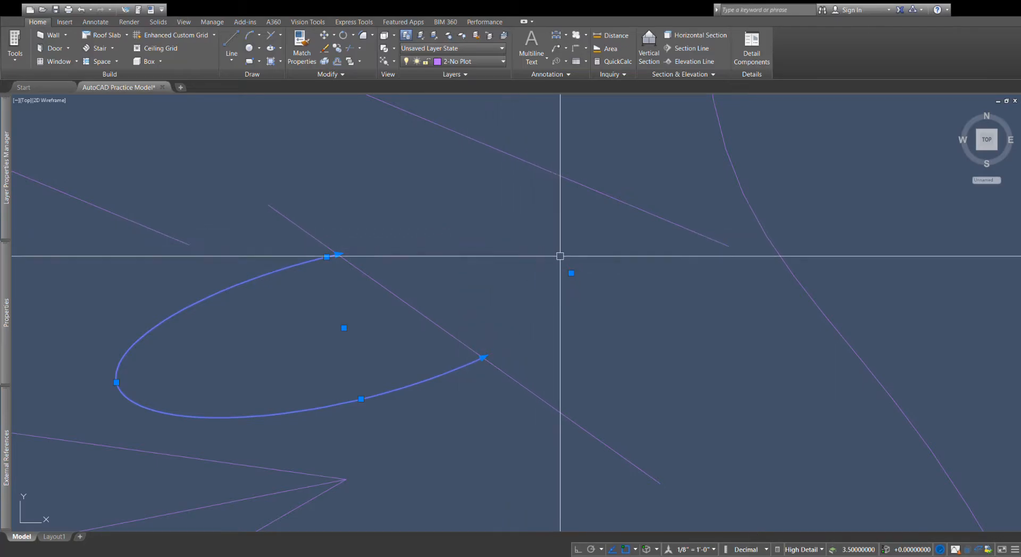
pyautogui.click(482, 358)
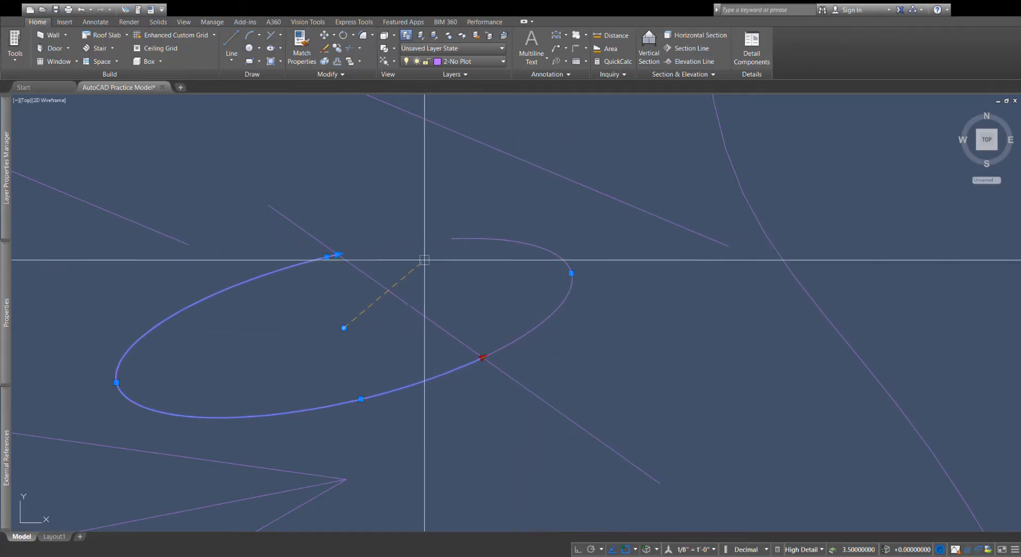
pyautogui.click(445, 276)
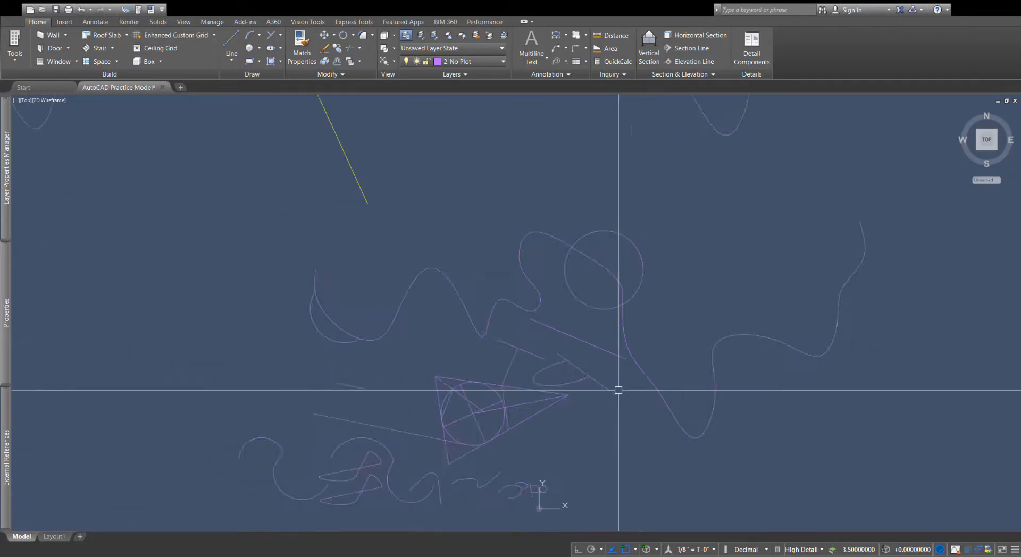
# Step: Examine the trimmed circular arc and the elliptical arc beside the triangle, along with the surrounding practice geometry
pyautogui.scroll(-6, 618, 390)
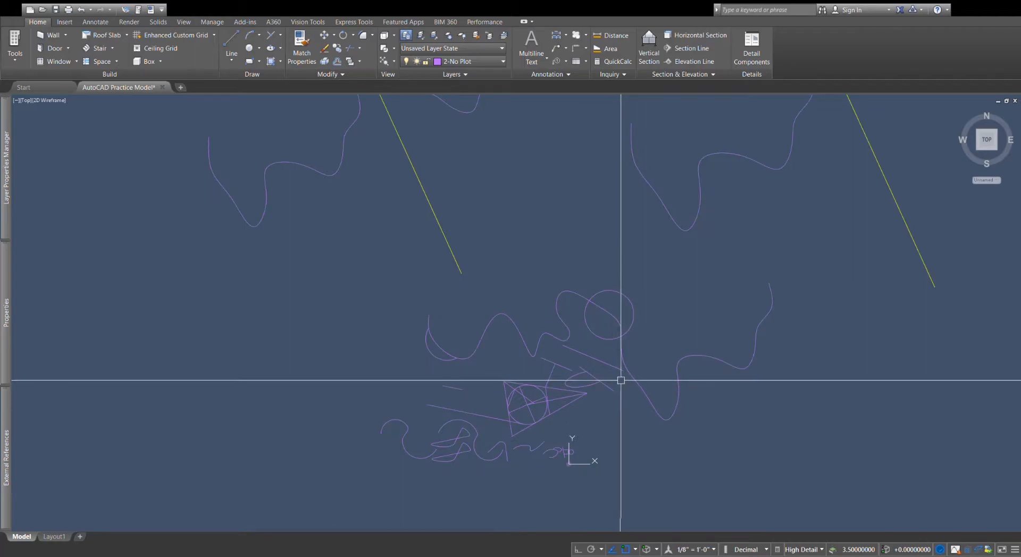
pyautogui.scroll(5, 573, 405)
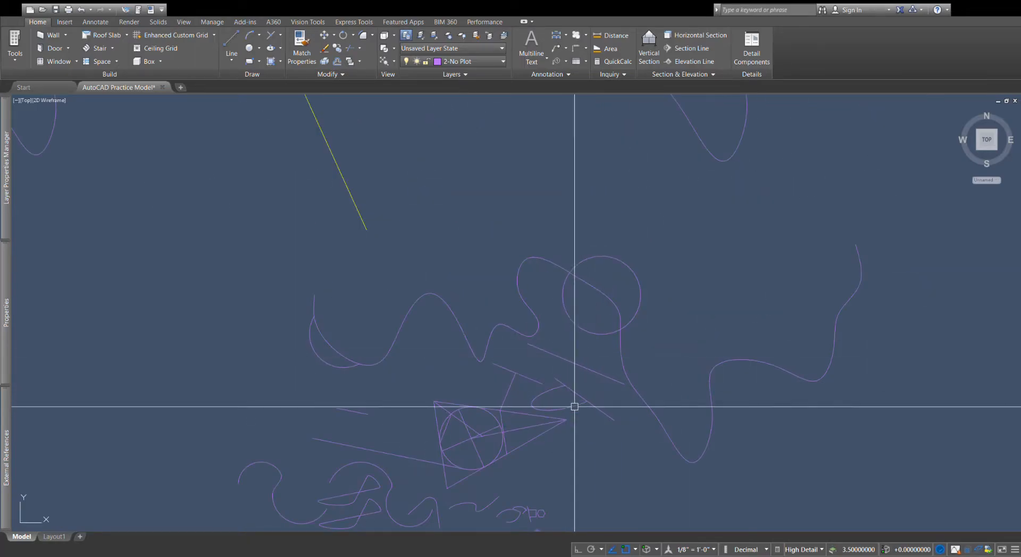
pyautogui.scroll(-5, 319, 333)
pyautogui.scroll(6, 327, 314)
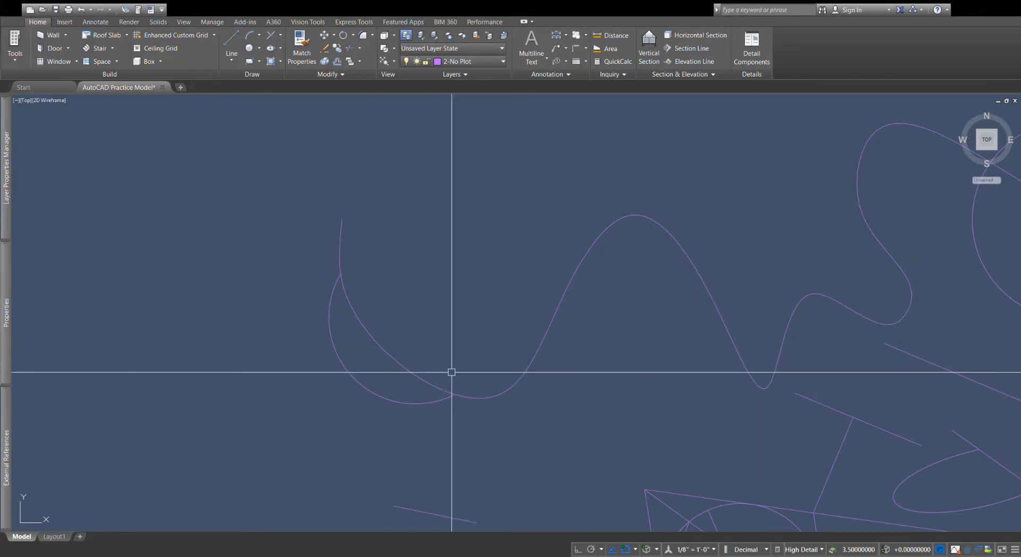
pyautogui.scroll(-3, 620, 450)
pyautogui.scroll(4, 617, 420)
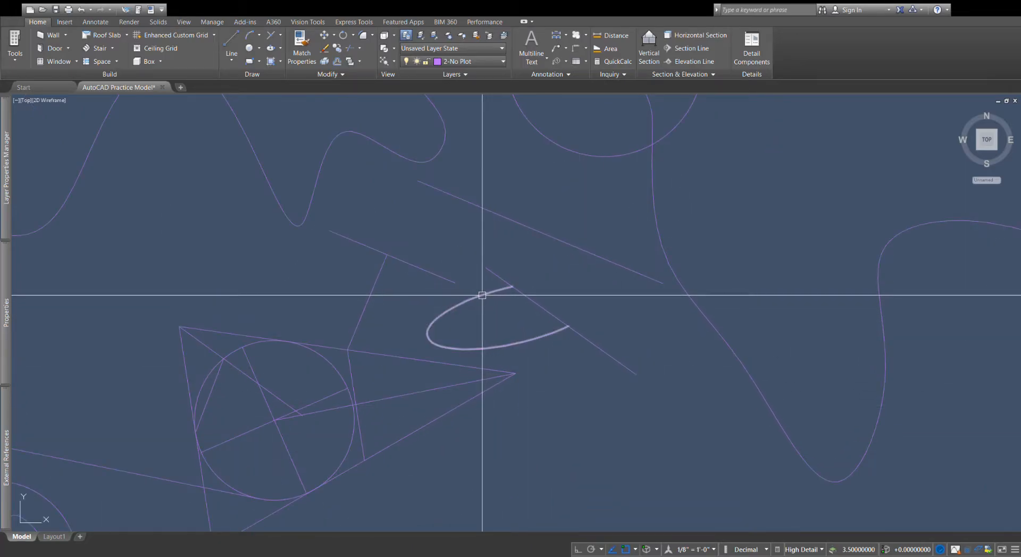
pyautogui.scroll(-4, 584, 372)
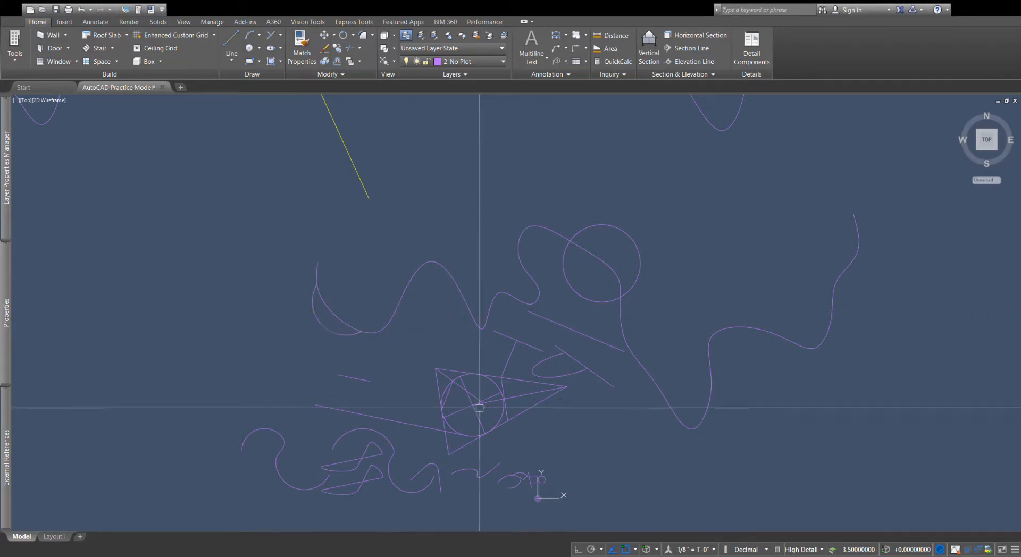
pyautogui.scroll(5, 550, 350)
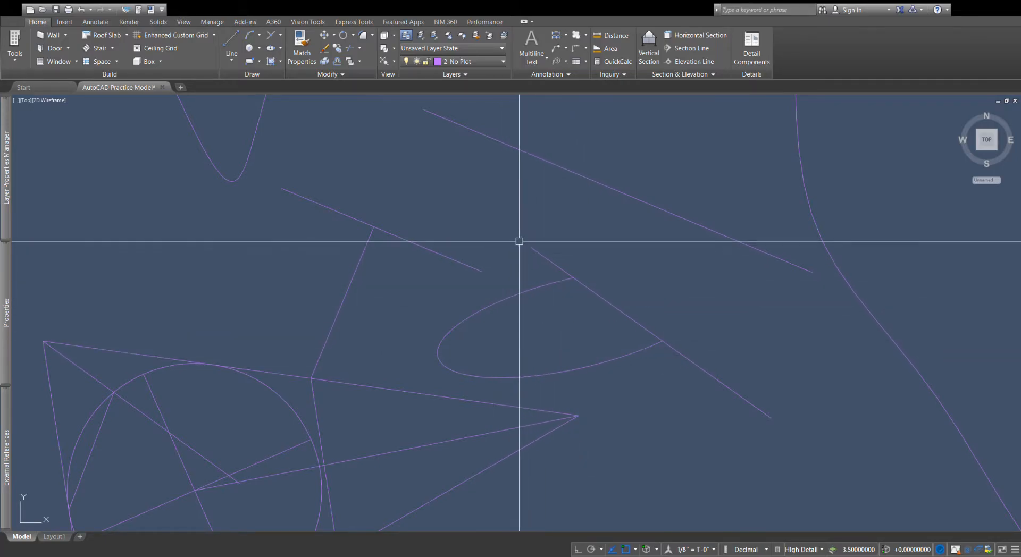
pyautogui.scroll(-8, 638, 409)
pyautogui.scroll(-6, 683, 428)
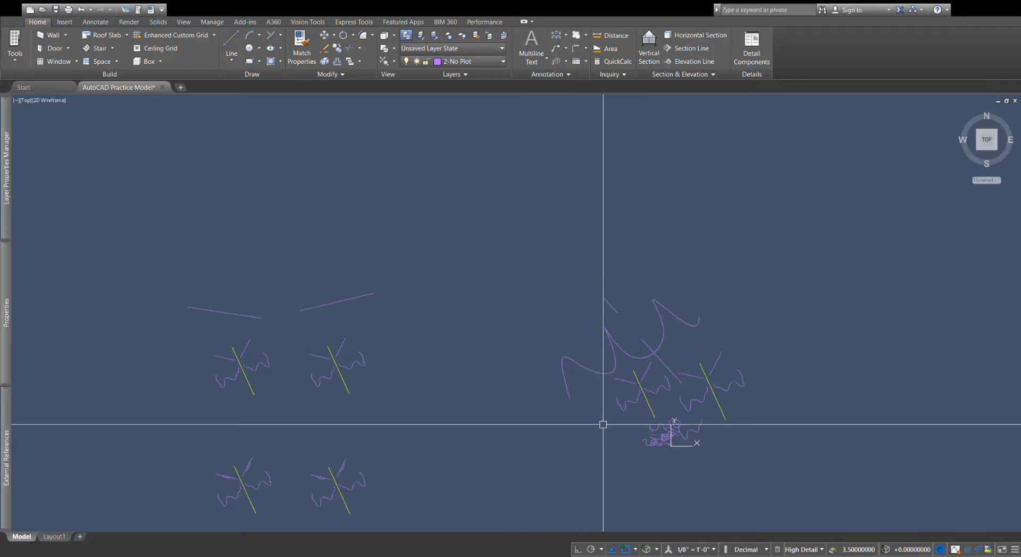
# Step: Save the practice drawing with the groups and blocks in view
pyautogui.moveTo(438, 461)
pyautogui.mouseDown(button='middle')
pyautogui.moveTo(493, 420)
pyautogui.moveTo(542, 329)
pyautogui.moveTo(538, 385)
pyautogui.moveTo(559, 381)
pyautogui.moveTo(561, 348)
pyautogui.mouseUp(button='middle')
pyautogui.scroll(3, 542, 337)
pyautogui.scroll(-2, 538, 392)
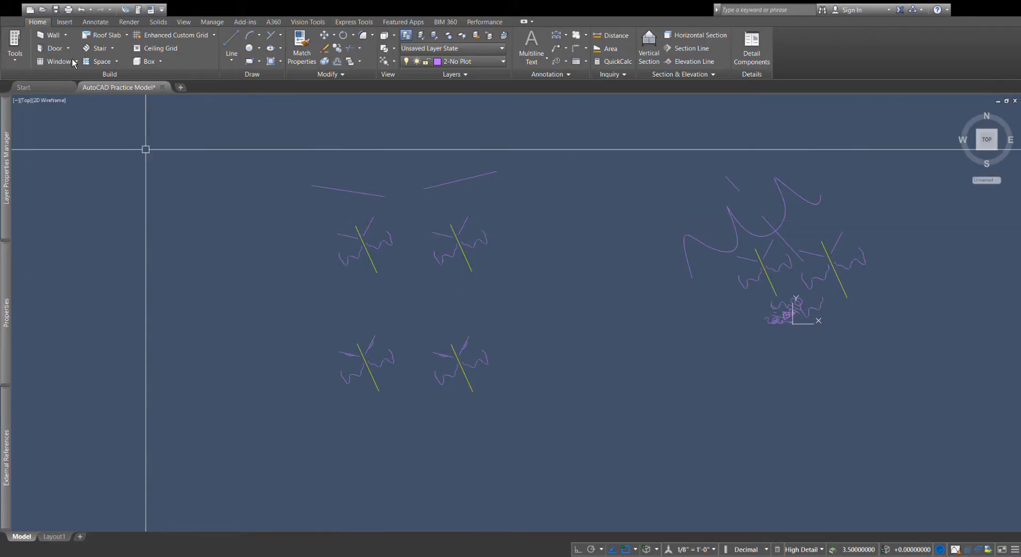
pyautogui.click(56, 9)
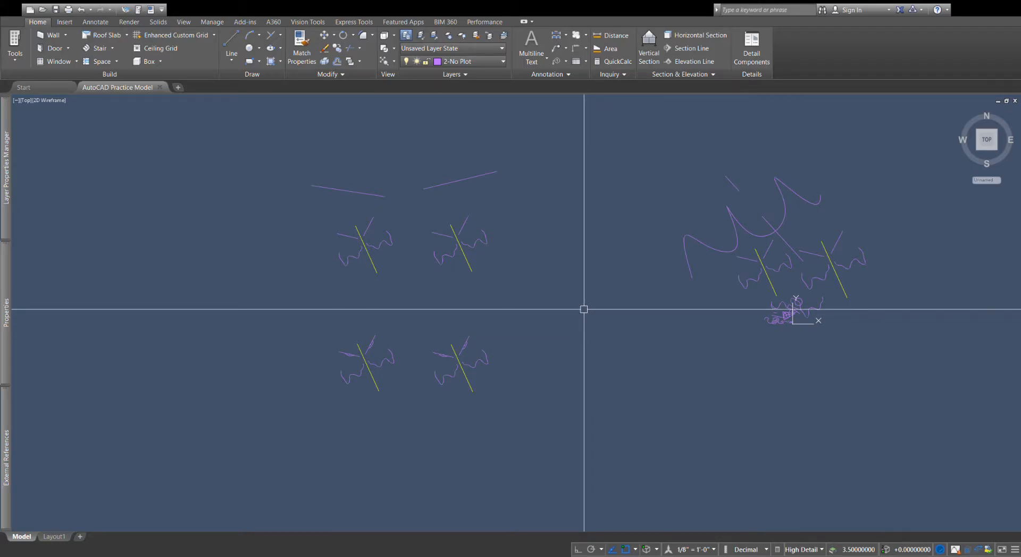
# Step: Select the upper-left group and the block below it to compare their grips, then inspect the lower-right block and clear the selection
pyautogui.click(367, 242)
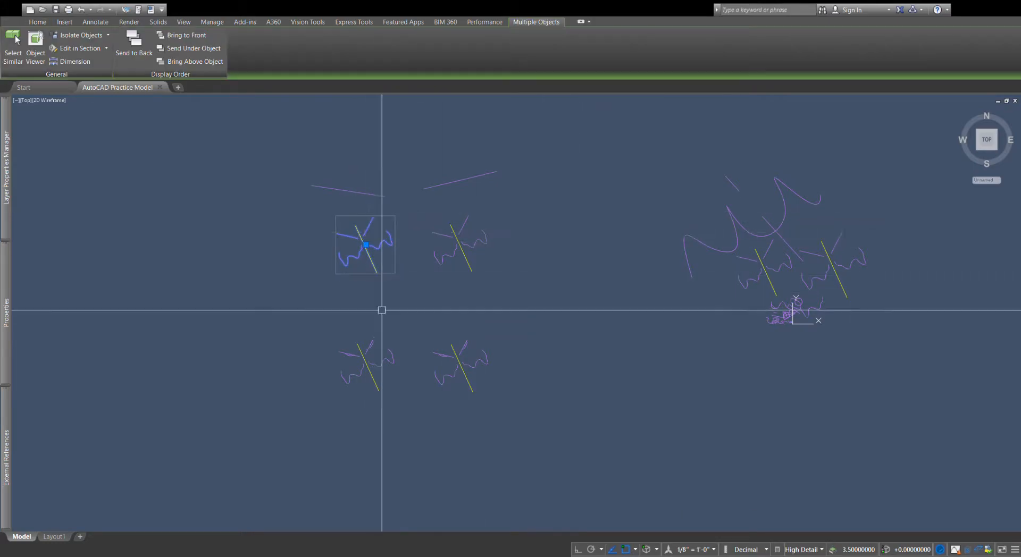
pyautogui.click(375, 364)
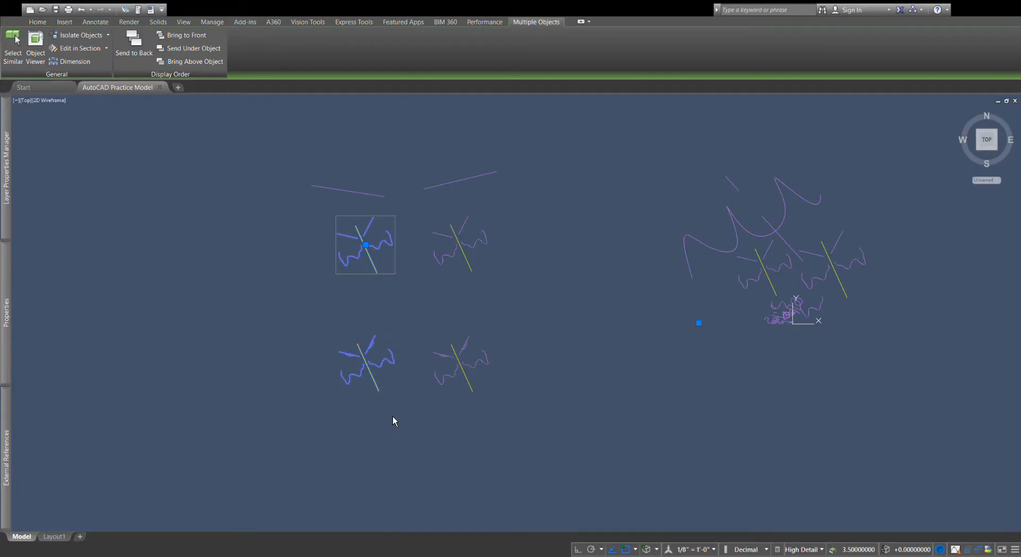
pyautogui.press('Escape')
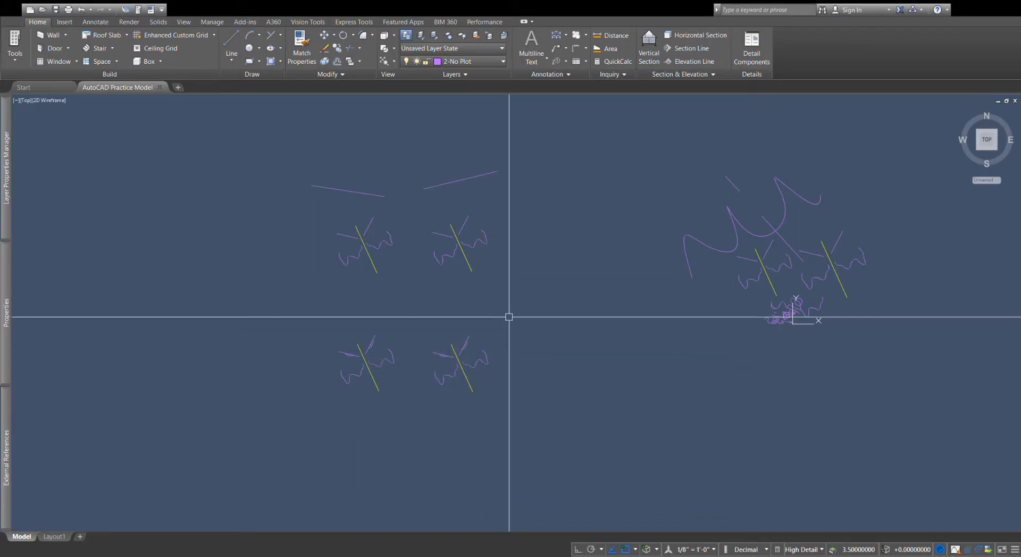
pyautogui.click(469, 359)
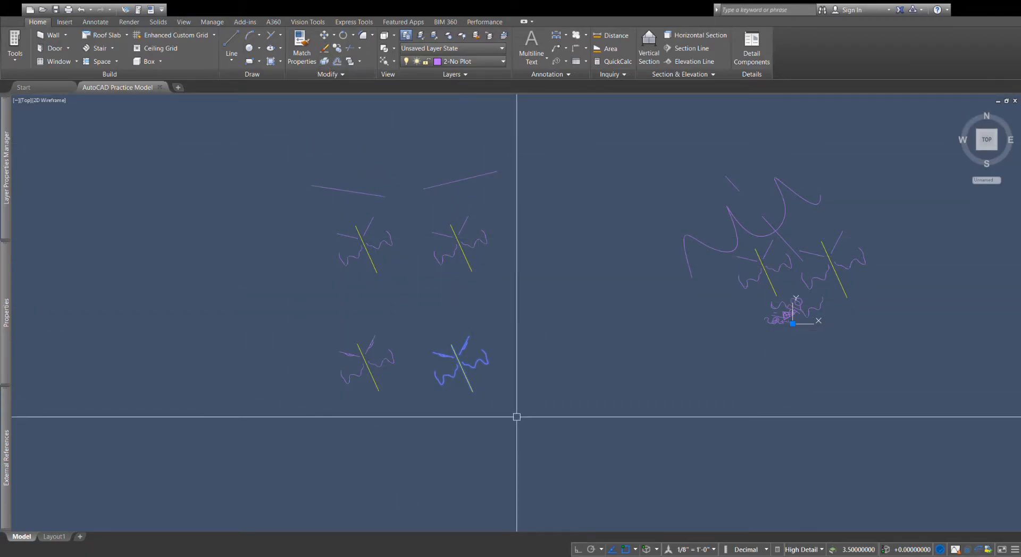
pyautogui.press('Escape')
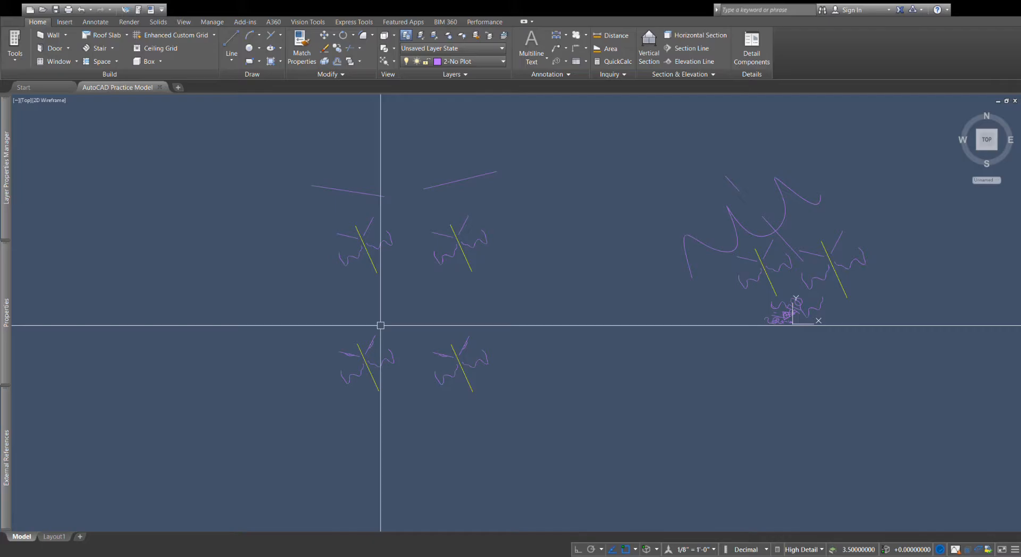
# Step: Survey the whole practice model, then examine the origin marker and the roads and parking areas in its aerial site image
pyautogui.moveTo(282, 337); pyautogui.dragTo(419, 332, button='middle')
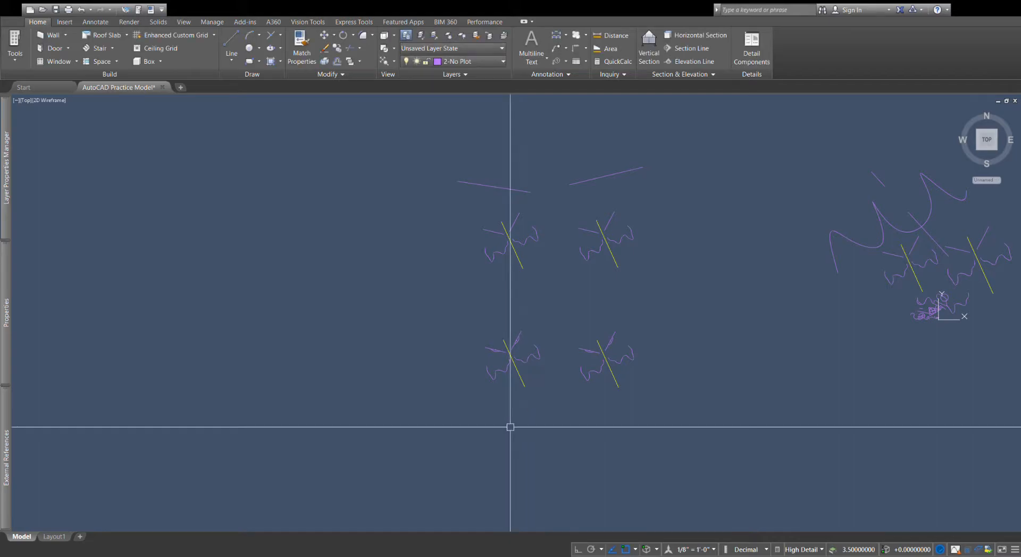
pyautogui.scroll(-8, 507, 407)
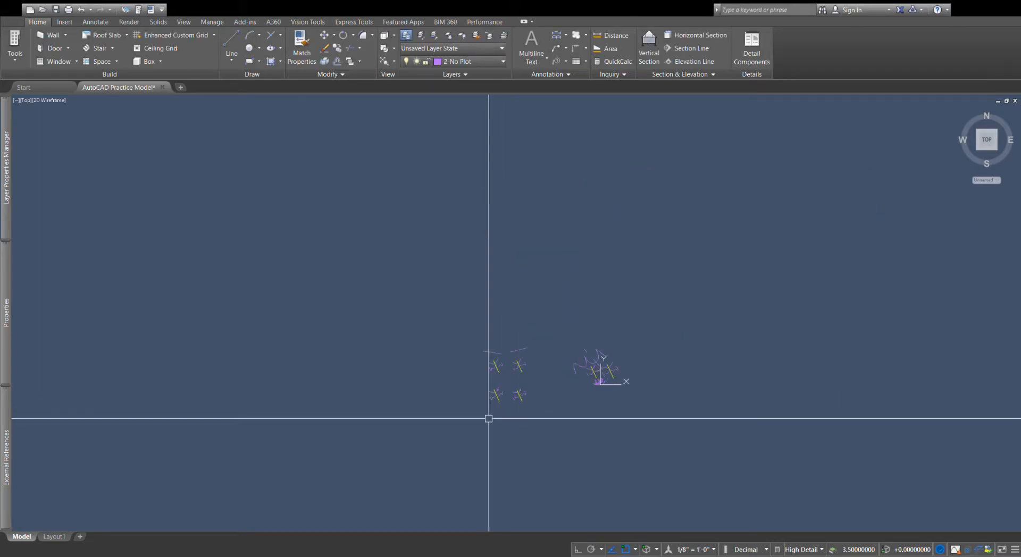
pyautogui.scroll(-3, 510, 314)
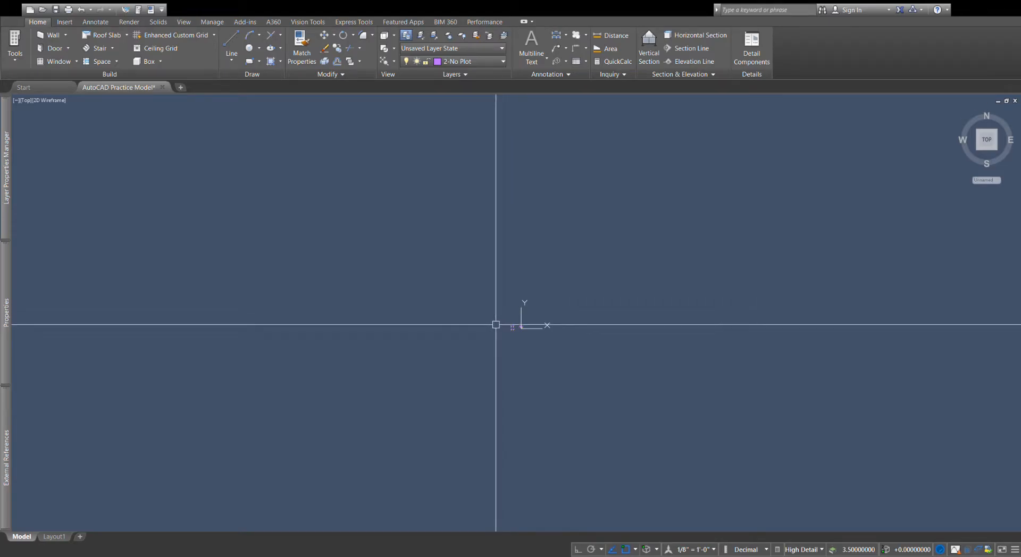
pyautogui.scroll(15, 500, 322)
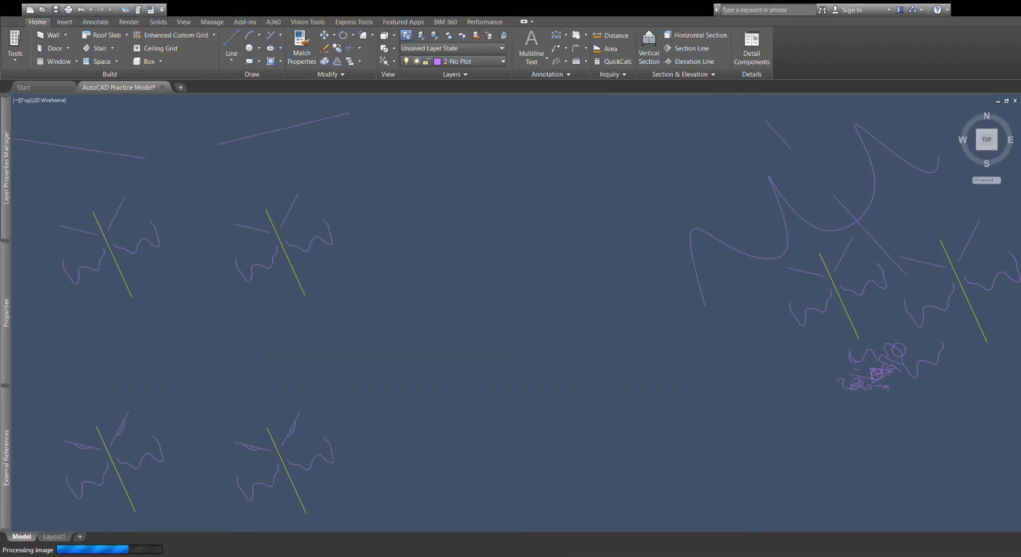
pyautogui.scroll(4, 858, 417)
pyautogui.scroll(5, 968, 360)
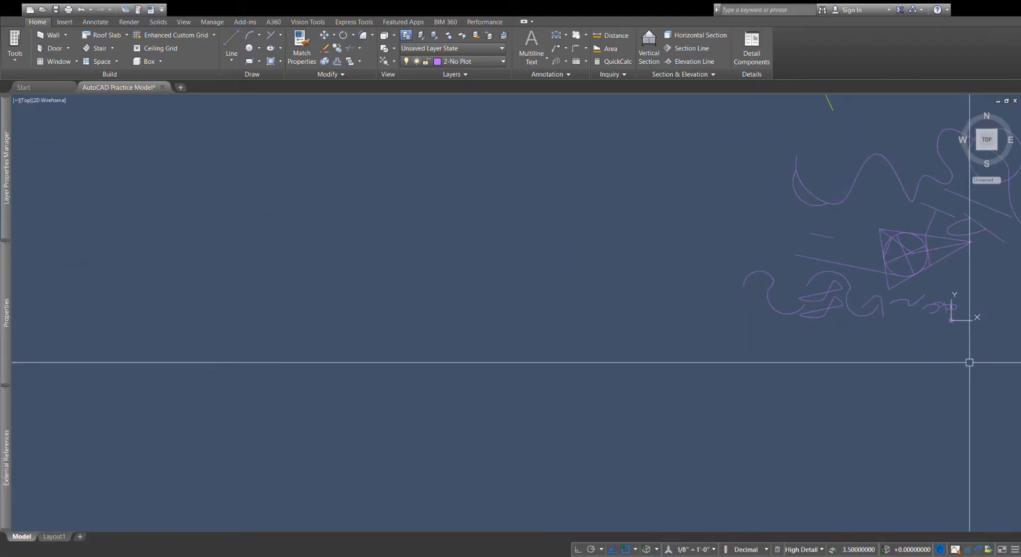
pyautogui.moveTo(941, 297)
pyautogui.mouseDown(button='middle')
pyautogui.moveTo(745, 328)
pyautogui.moveTo(624, 364)
pyautogui.mouseUp(button='middle')
pyautogui.scroll(4, 798, 205)
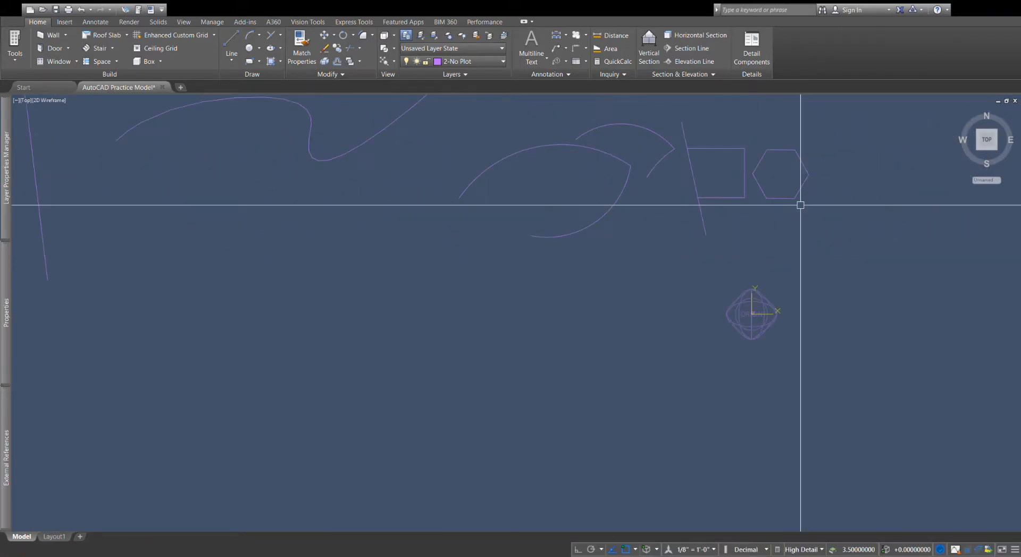
pyautogui.scroll(8, 761, 277)
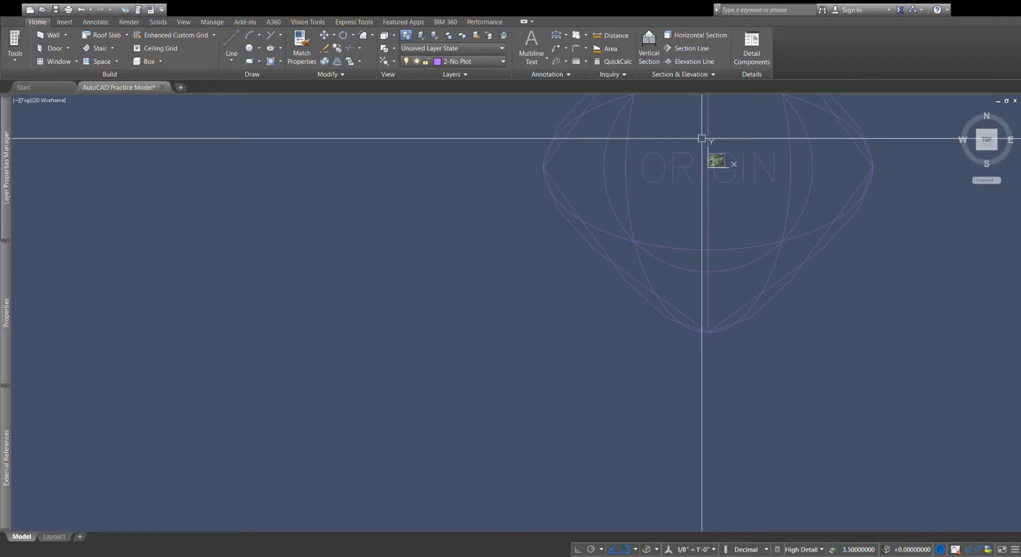
pyautogui.scroll(5, 697, 153)
pyautogui.scroll(10, 744, 184)
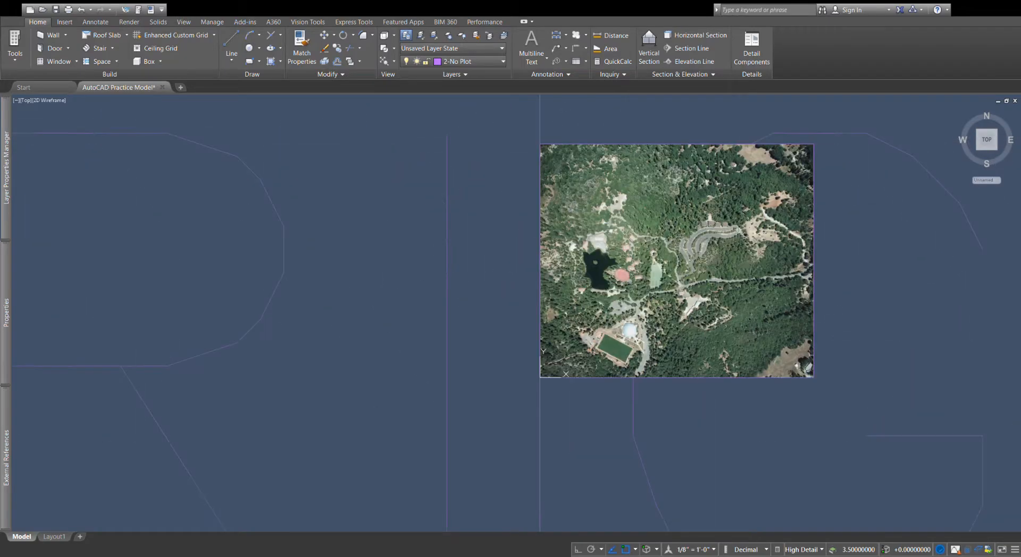
pyautogui.scroll(15, 601, 303)
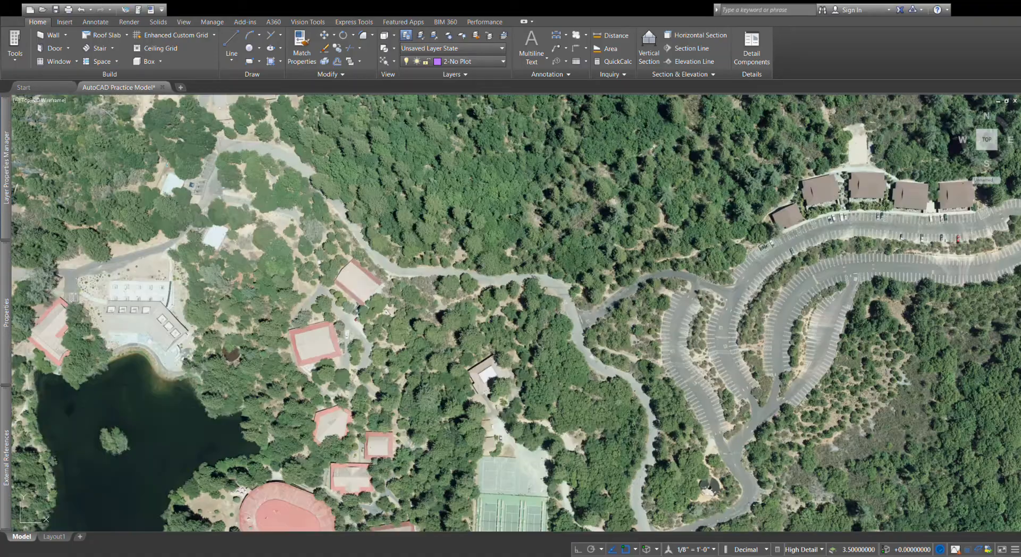
pyautogui.scroll(-8, 588, 273)
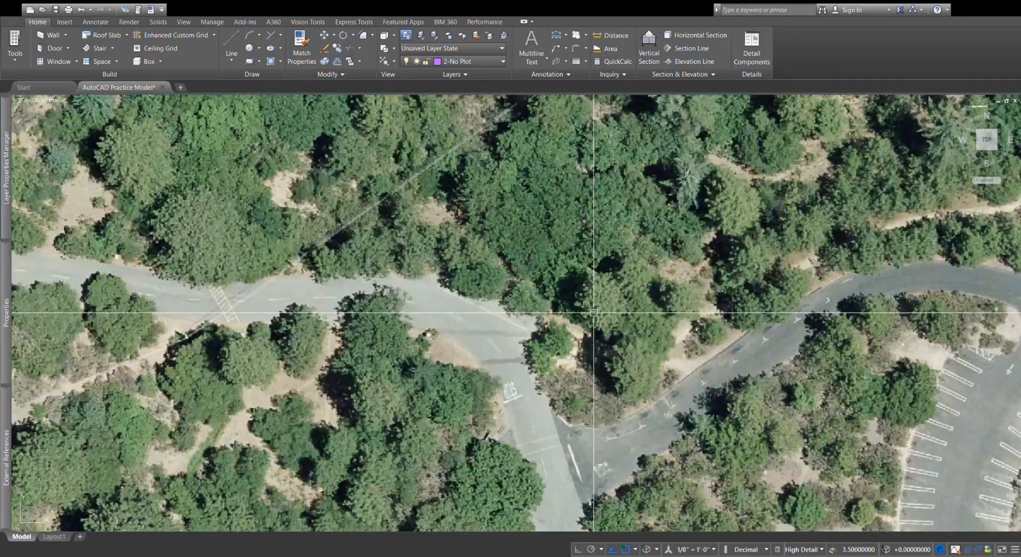
# Step: Examine the lake, the nearby buildings and the wooded western edge of the aerial site image at close range
pyautogui.scroll(-4, 269, 291)
pyautogui.scroll(4, 401, 281)
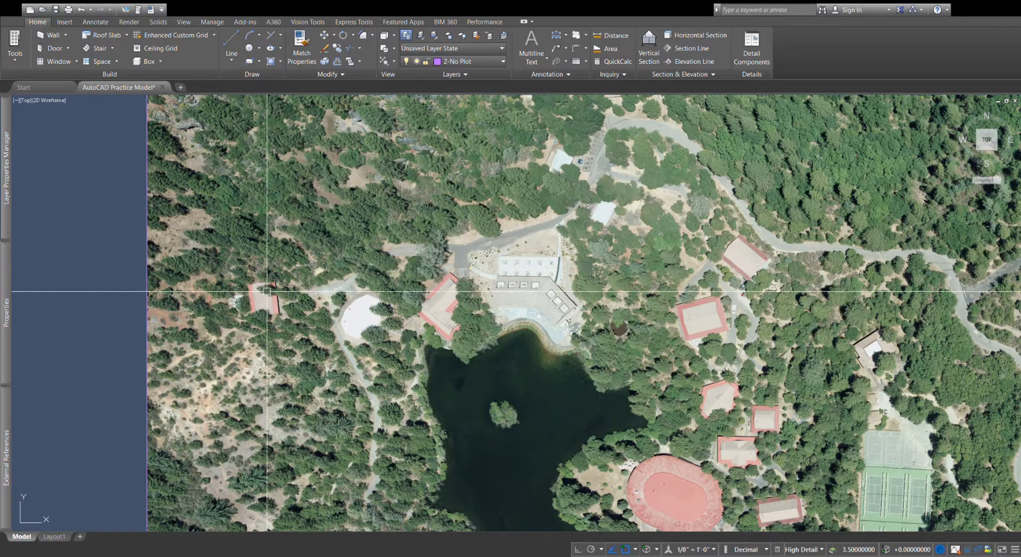
pyautogui.scroll(-2, 269, 300)
pyautogui.scroll(4, 255, 300)
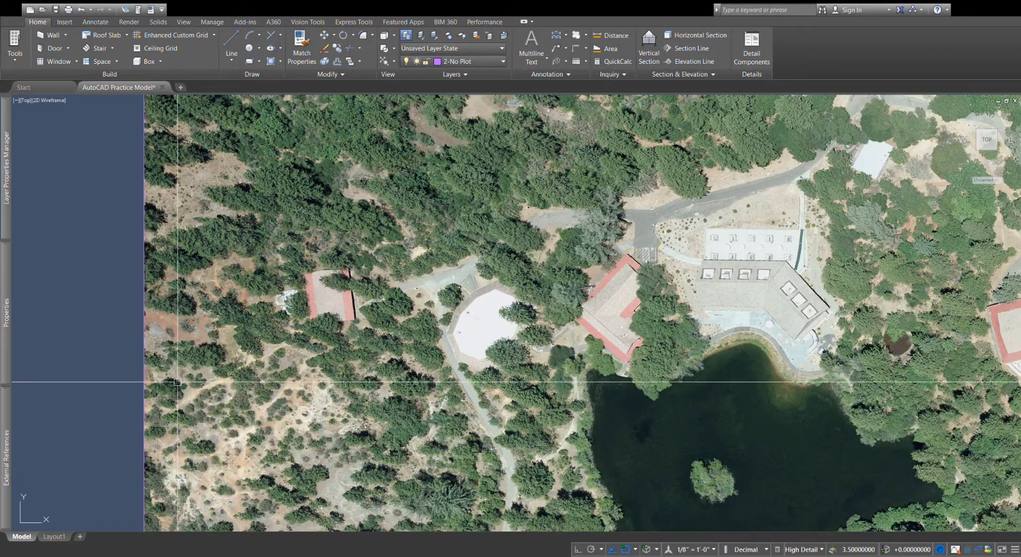
pyautogui.scroll(-4, 314, 371)
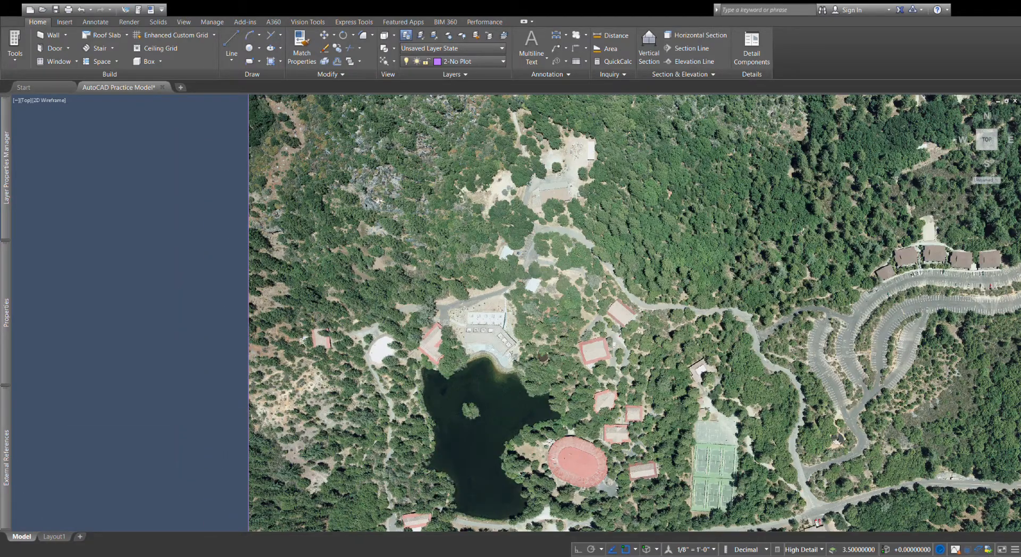
pyautogui.scroll(4, 330, 337)
pyautogui.moveTo(332, 308)
pyautogui.mouseDown(button='middle')
pyautogui.moveTo(455, 247)
pyautogui.moveTo(487, 252)
pyautogui.mouseUp(button='middle')
pyautogui.scroll(5, 466, 353)
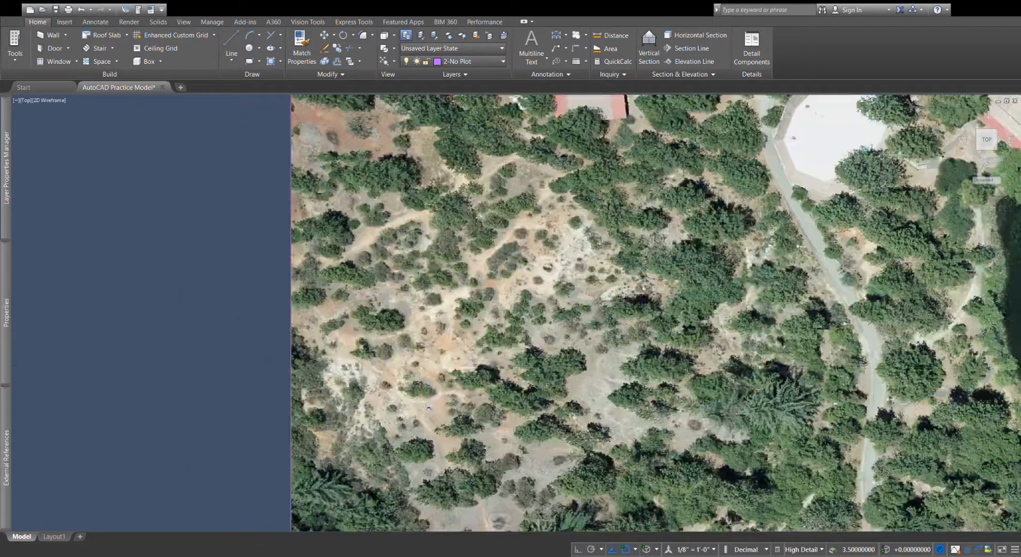
pyautogui.scroll(-5, 486, 381)
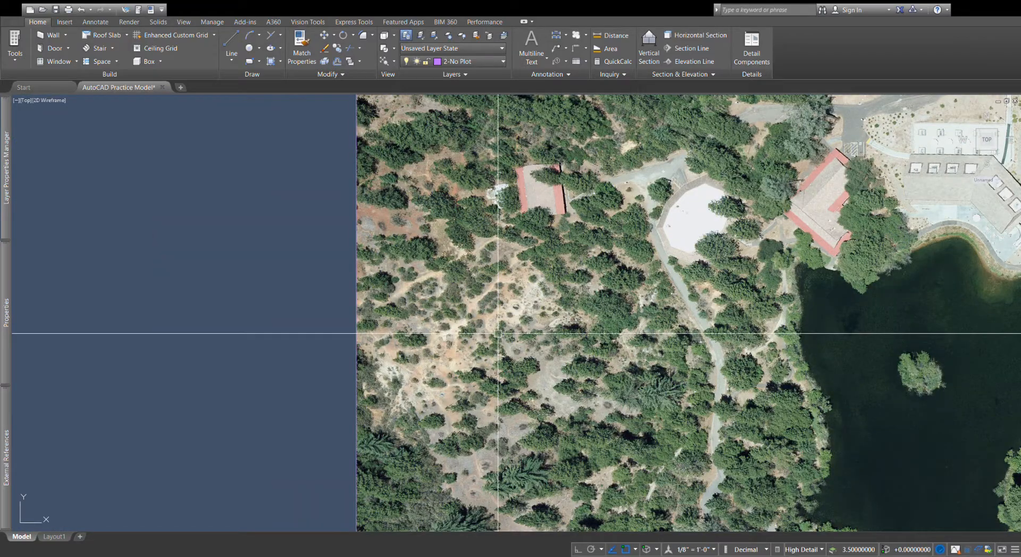
pyautogui.scroll(-3, 415, 396)
pyautogui.scroll(-3, 551, 298)
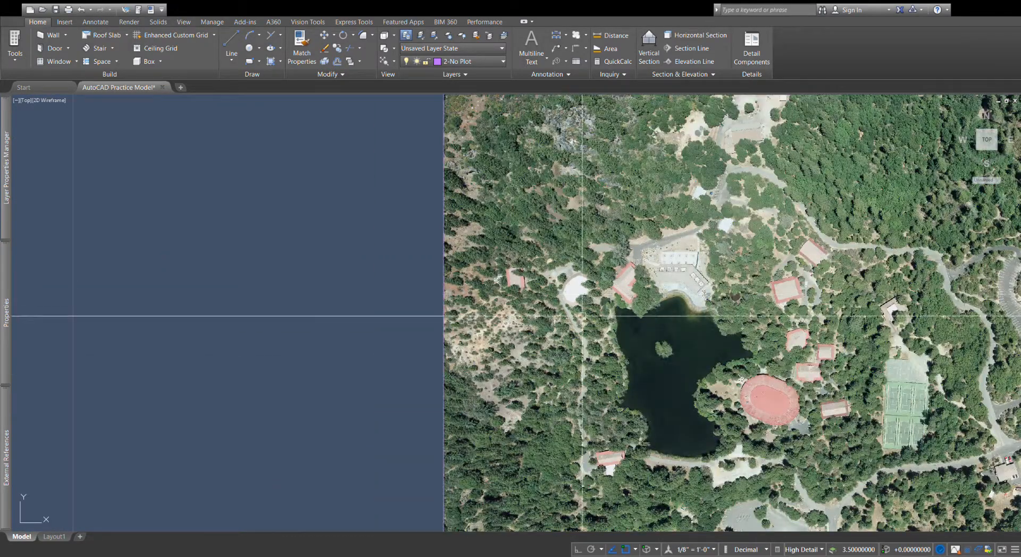
pyautogui.scroll(3, 651, 361)
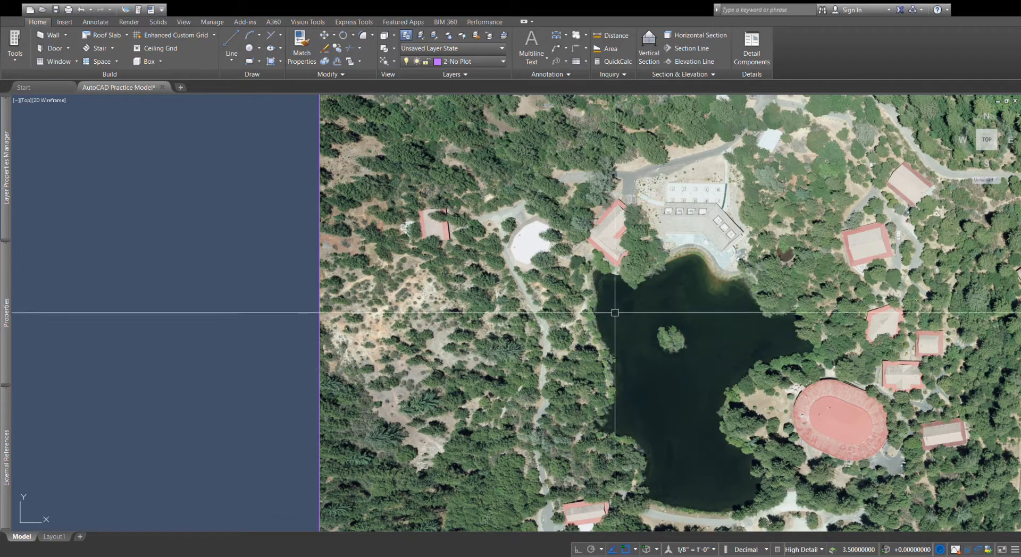
# Step: Survey the full extent of the aerial image, from its parking loops and roads to its border within the surrounding practice geometry
pyautogui.scroll(-10, 564, 314)
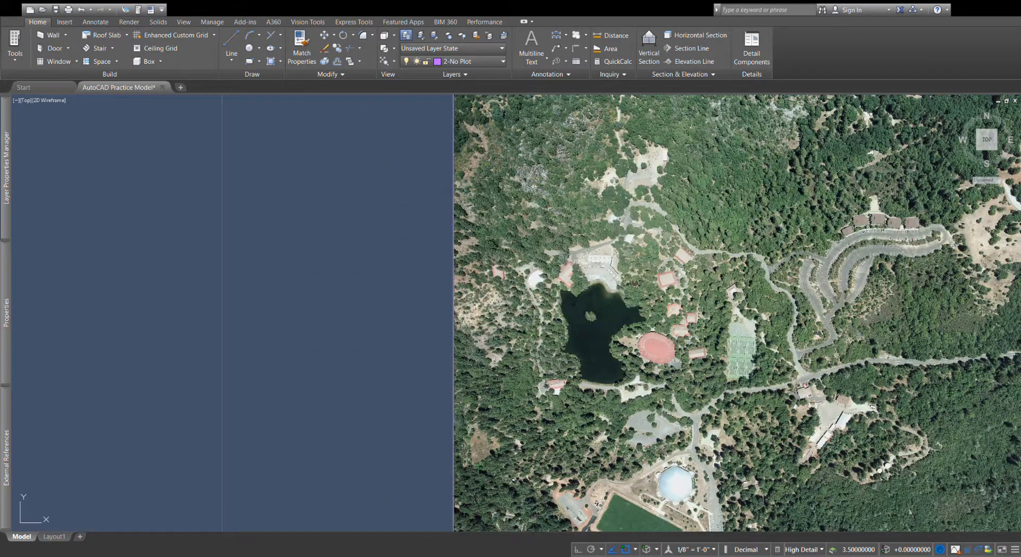
pyautogui.scroll(4, 630, 314)
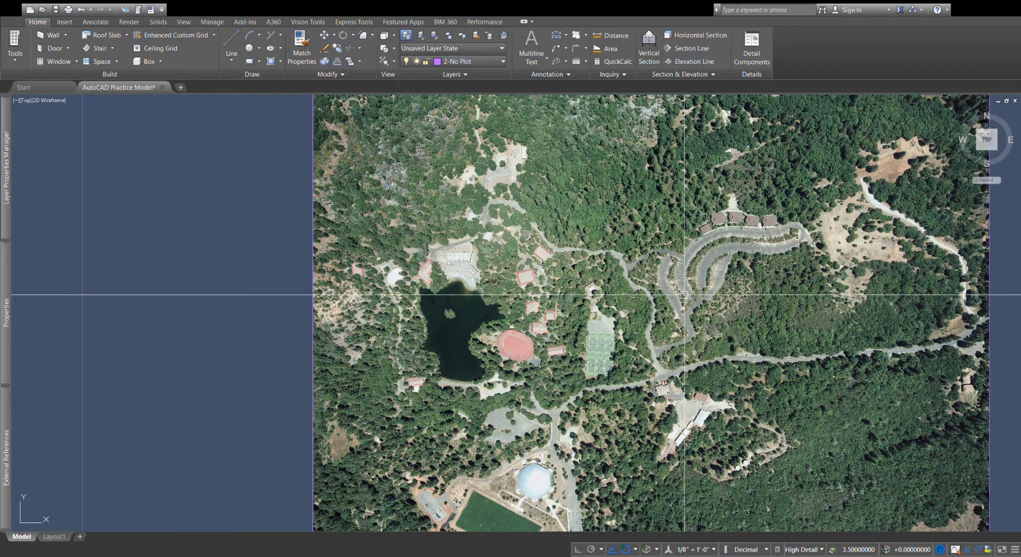
pyautogui.scroll(-2, 668, 330)
pyautogui.scroll(2, 702, 298)
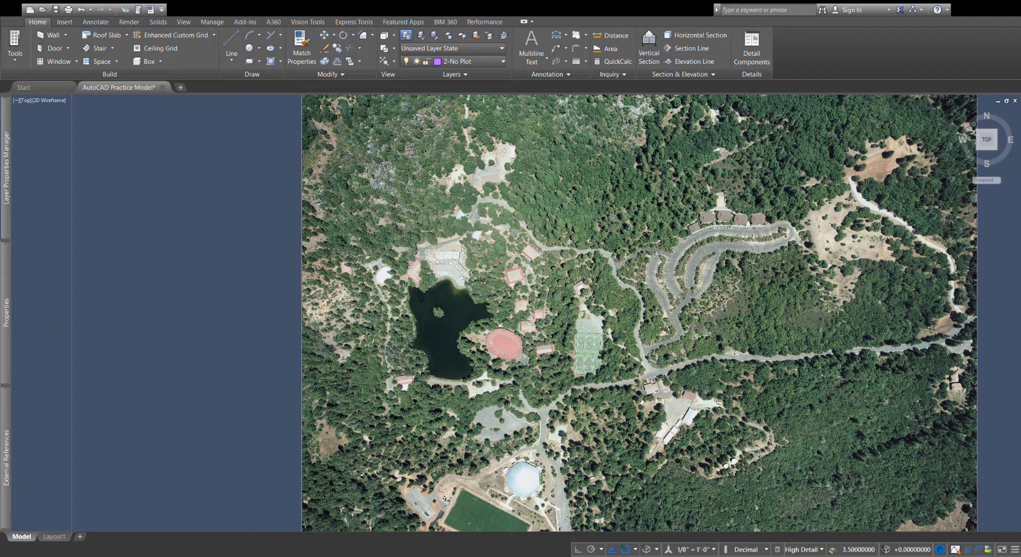
pyautogui.scroll(-5, 695, 289)
pyautogui.scroll(2, 718, 282)
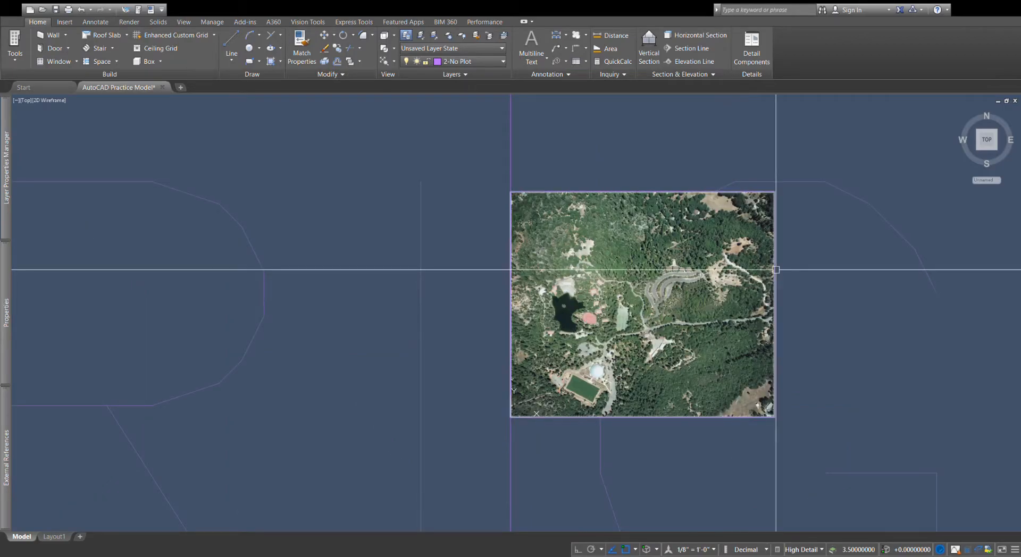
# Step: Move the attached aerial image onto layer 0
pyautogui.click(774, 271)
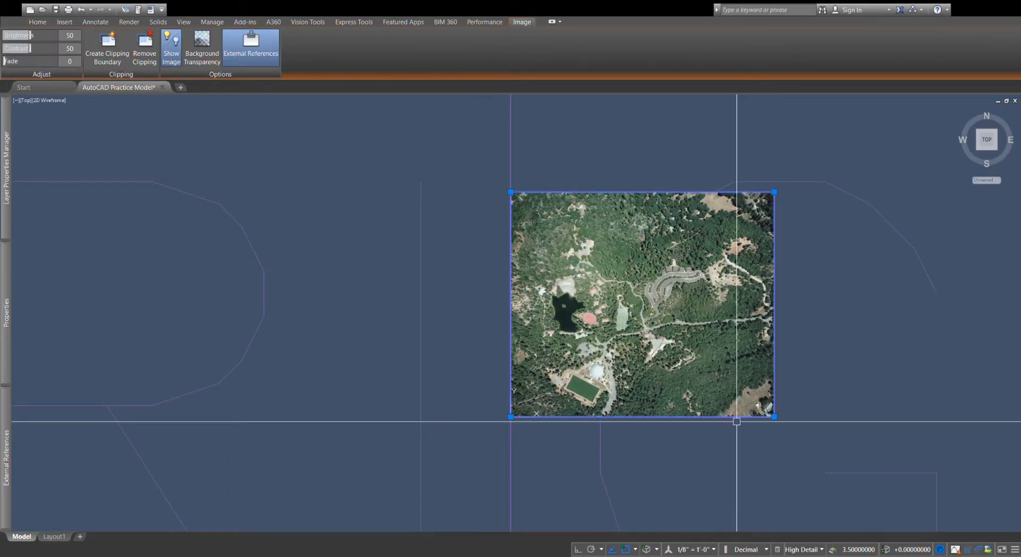
pyautogui.click(44, 24)
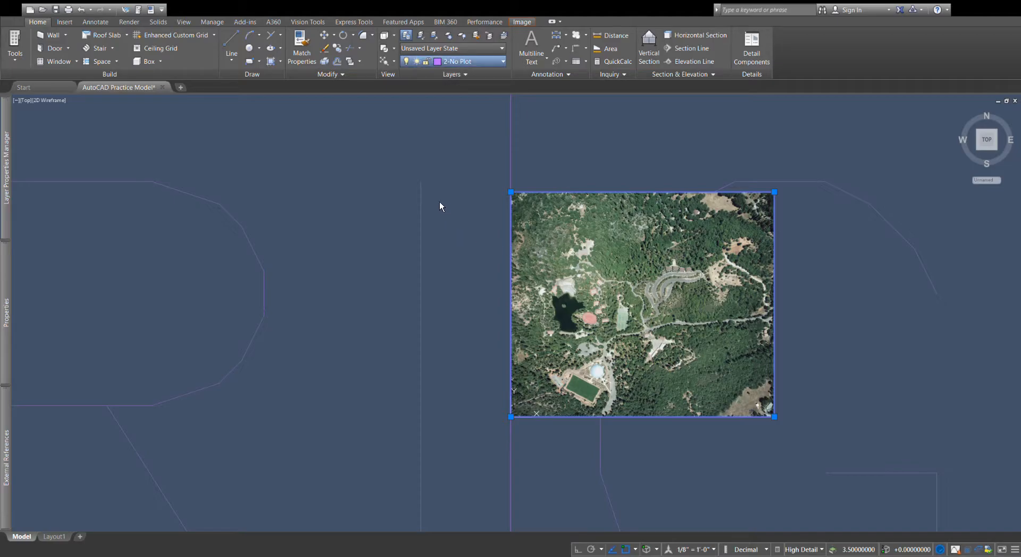
pyautogui.press('Escape')
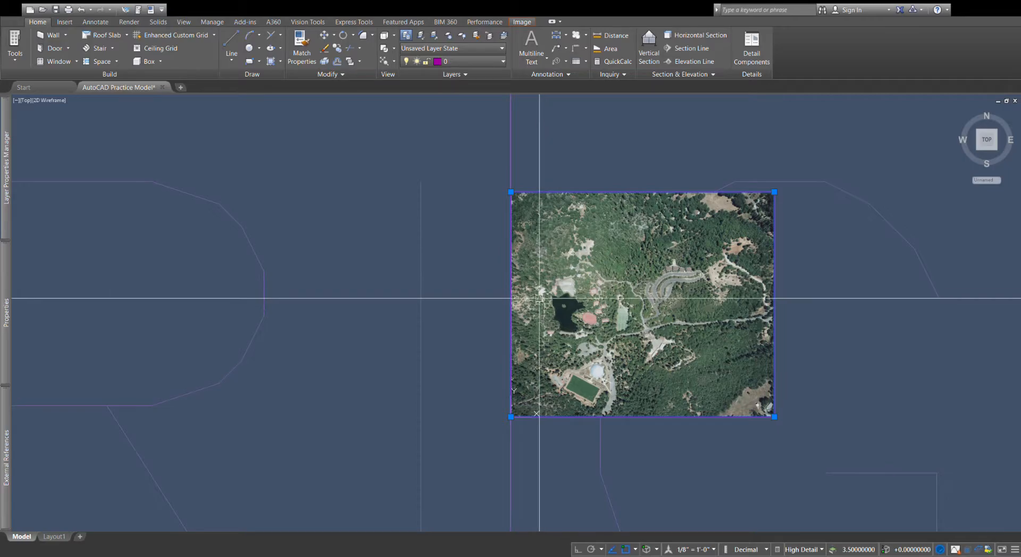
# Step: Examine the aerial image's size and position relative to the ORIGIN marker and the other sketches in the drawing
pyautogui.scroll(-10, 559, 325)
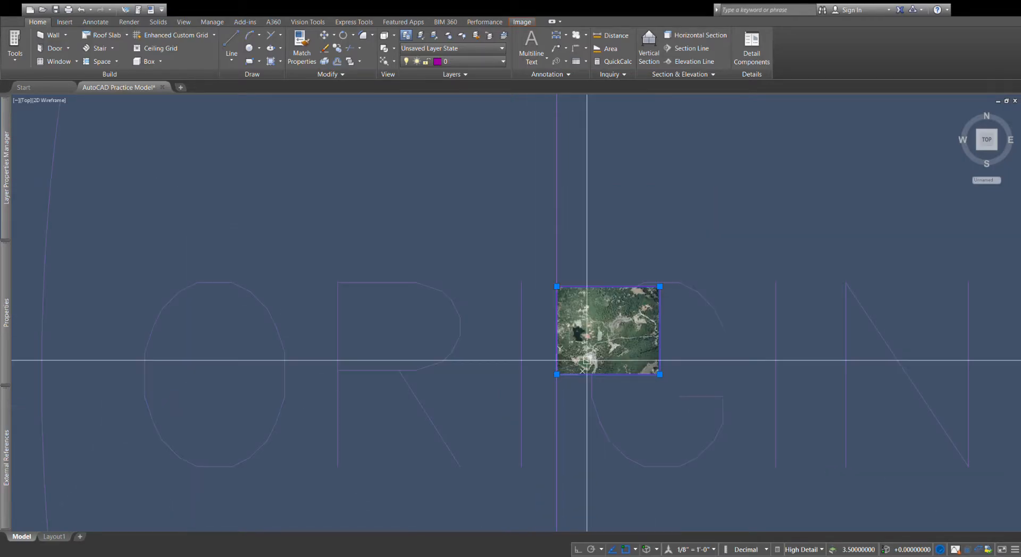
pyautogui.scroll(-5, 640, 310)
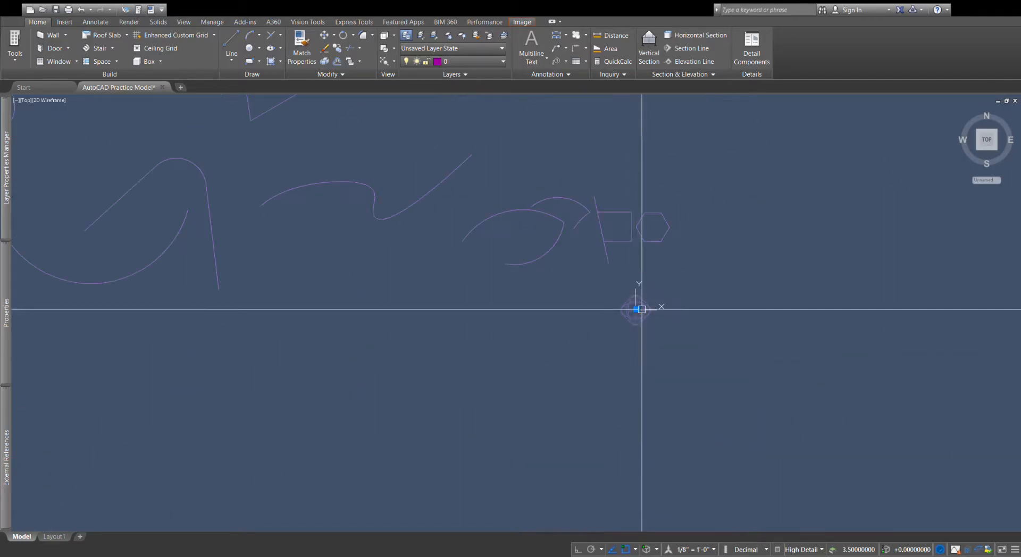
pyautogui.scroll(-8, 665, 315)
pyautogui.scroll(-6, 665, 316)
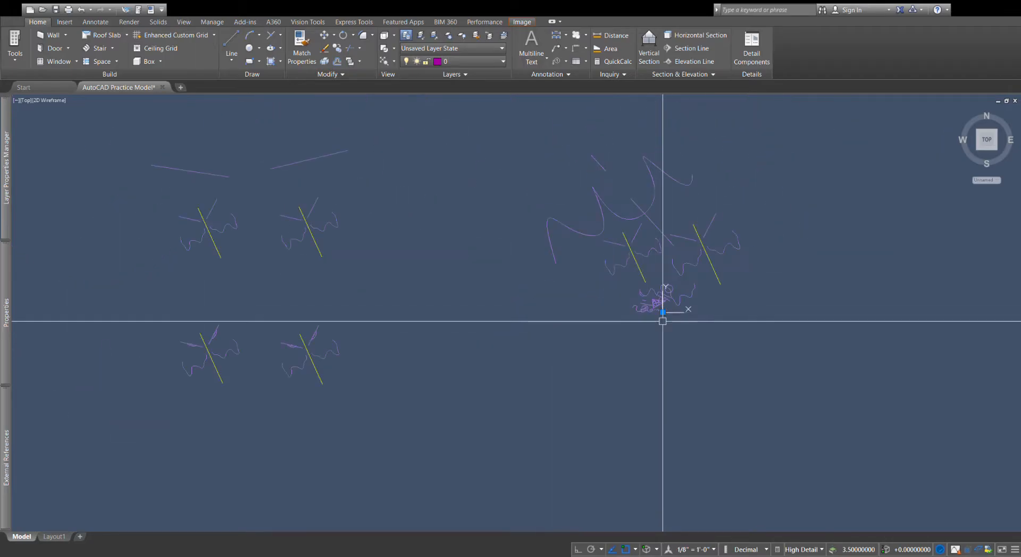
pyautogui.scroll(-5, 583, 379)
pyautogui.scroll(4, 584, 304)
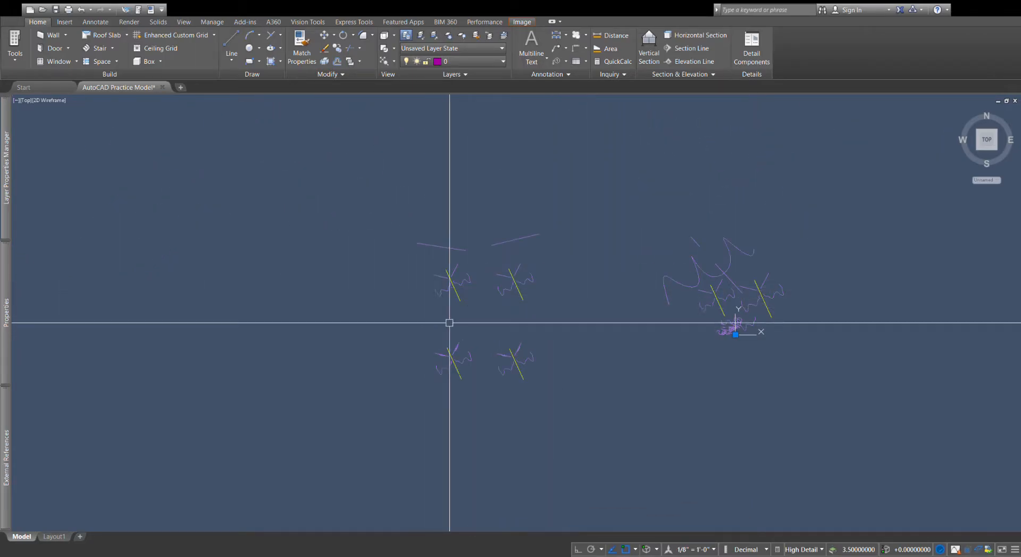
pyautogui.press('Escape')
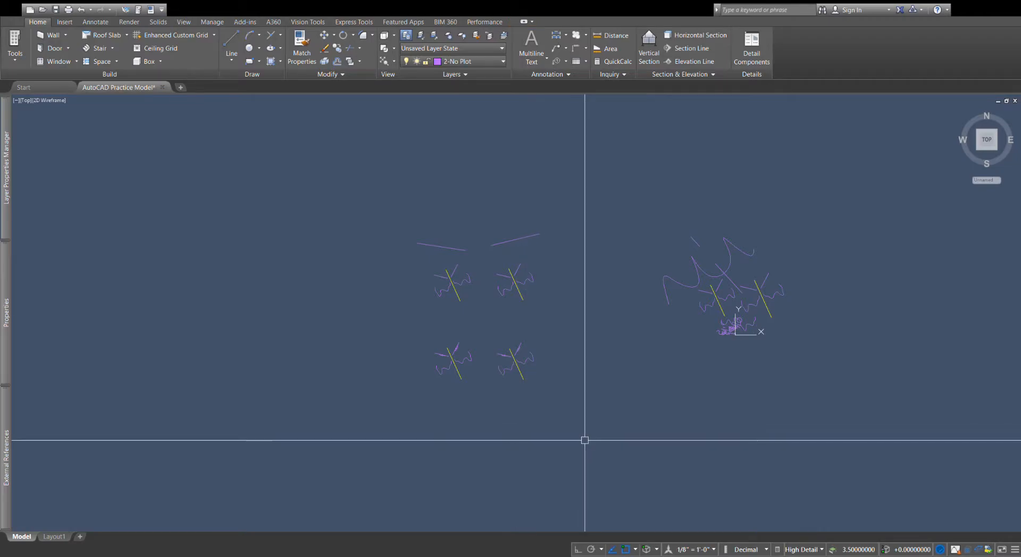
pyautogui.scroll(5, 755, 300)
pyautogui.scroll(10, 638, 437)
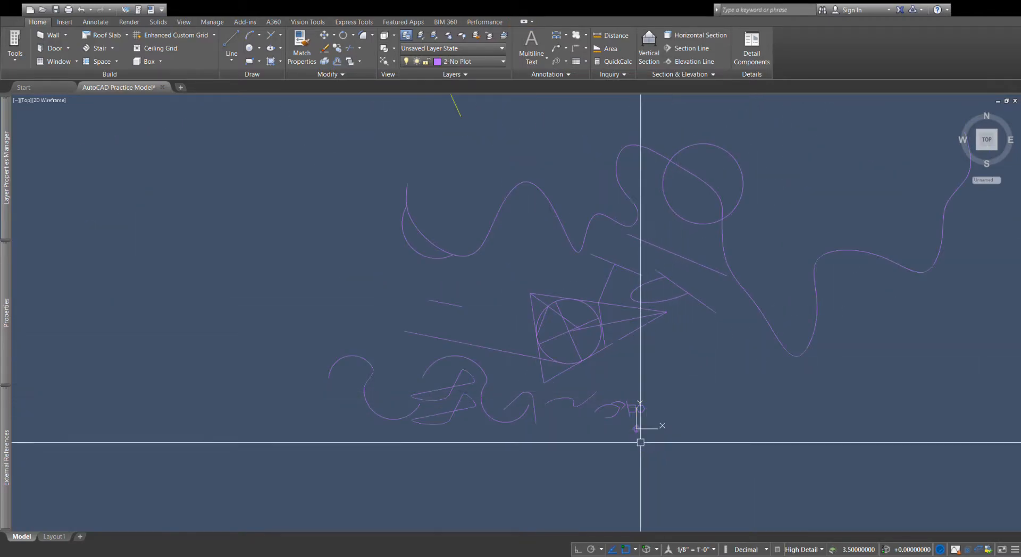
pyautogui.scroll(10, 502, 351)
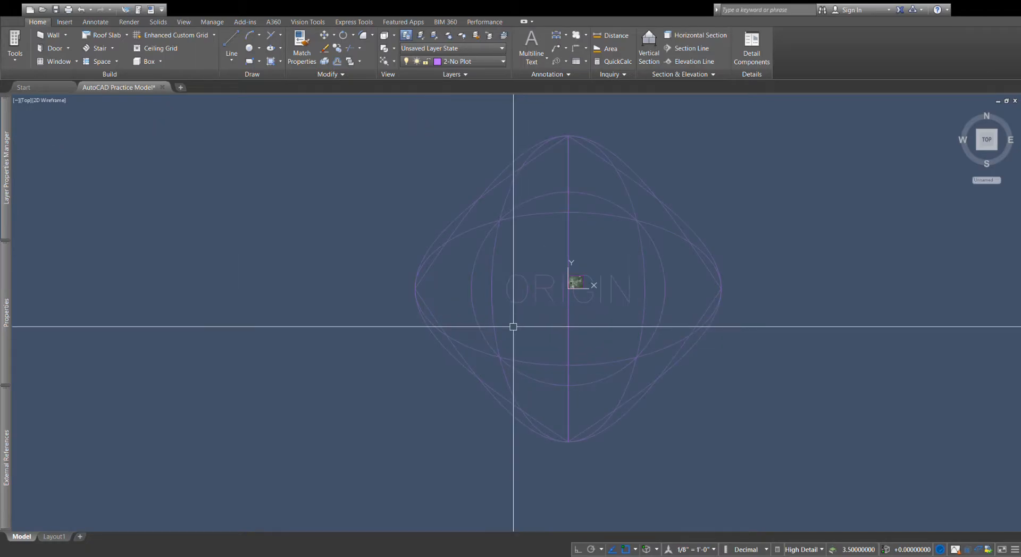
pyautogui.scroll(-3, 549, 257)
pyautogui.scroll(5, 526, 208)
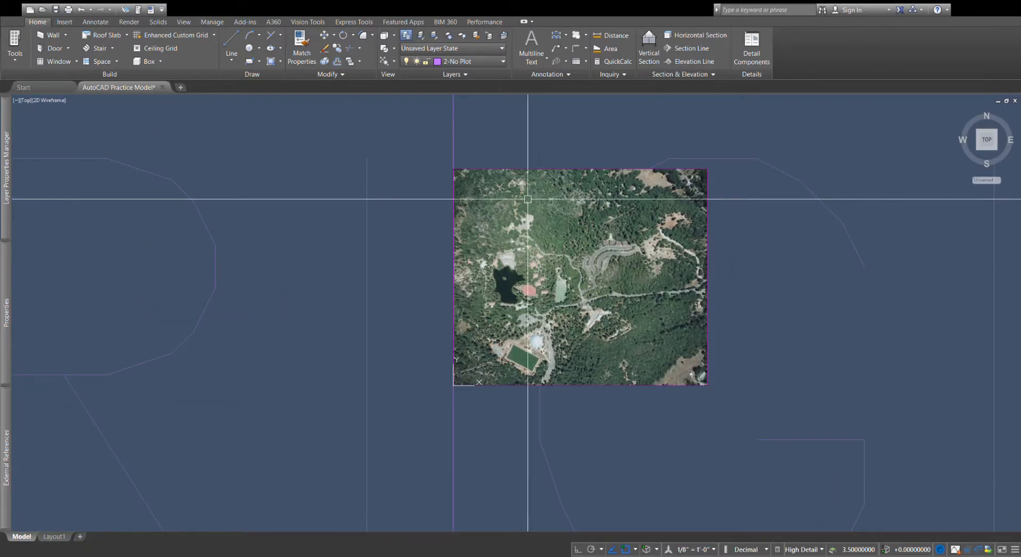
pyautogui.scroll(3, 548, 215)
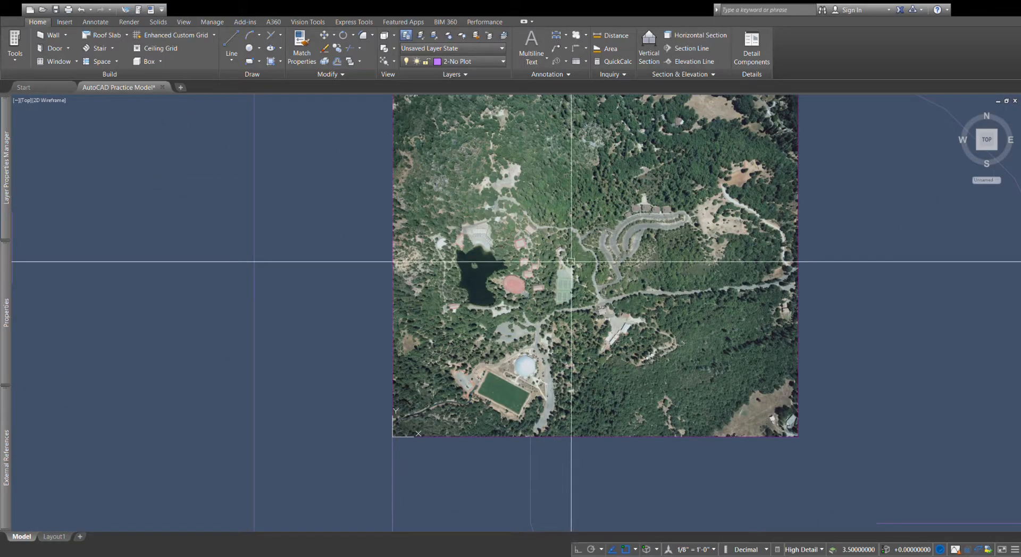
# Step: Turn the display of the aerial image off and back on
pyautogui.moveTo(570, 264); pyautogui.dragTo(578, 301, button='middle')
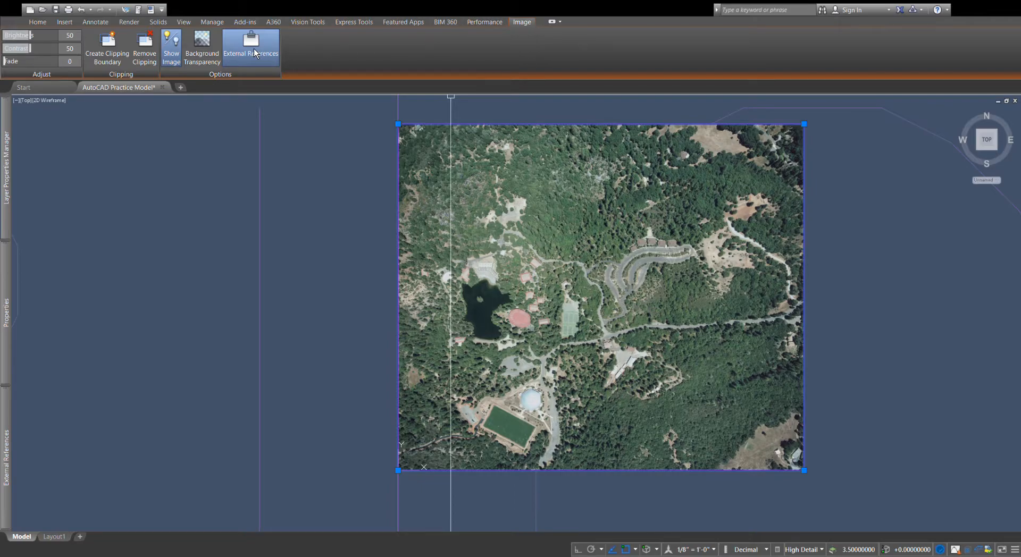
pyautogui.click(176, 51)
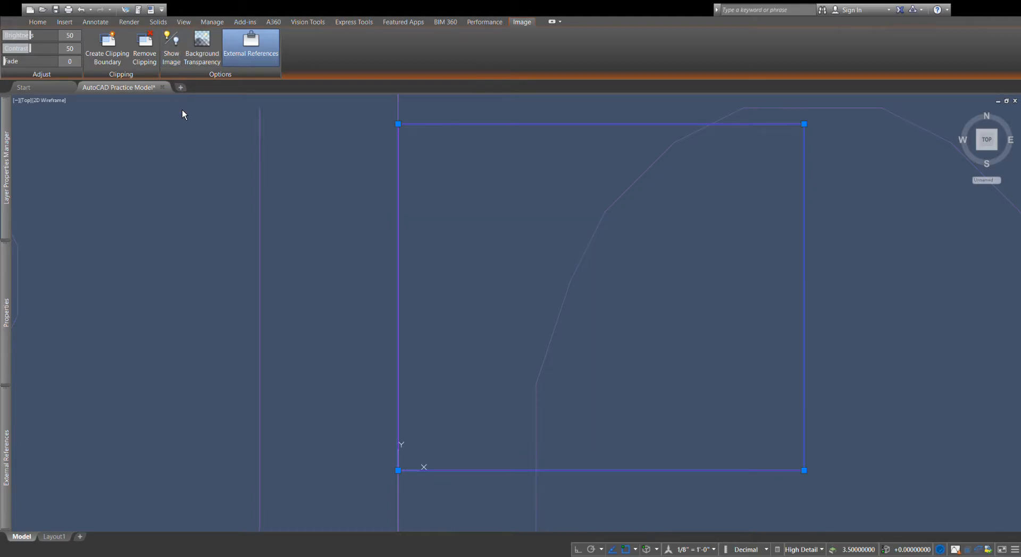
pyautogui.click(179, 64)
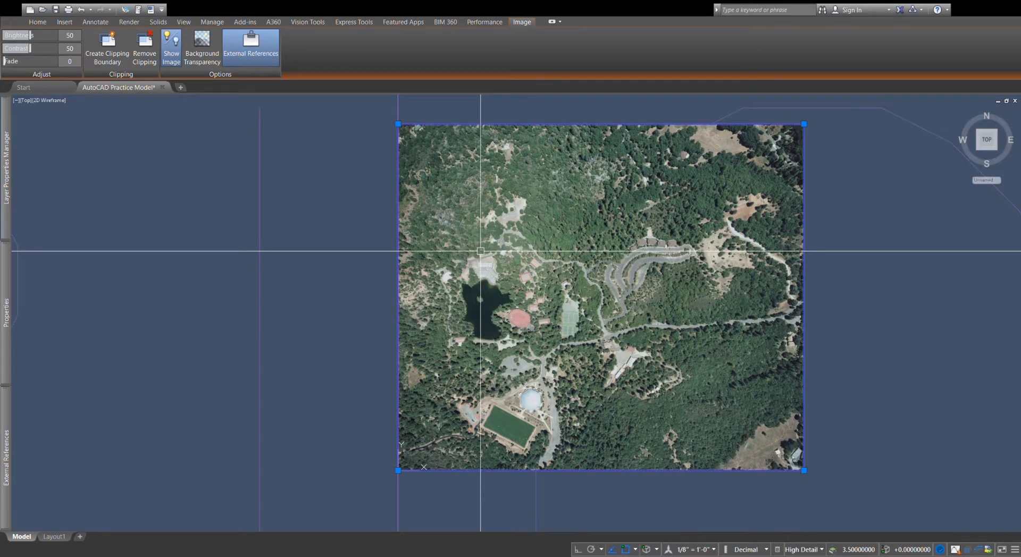
# Step: Enlarge the aerial image from its upper right corner until it extends well beyond the small sketches around the origin
pyautogui.scroll(-6, 519, 250)
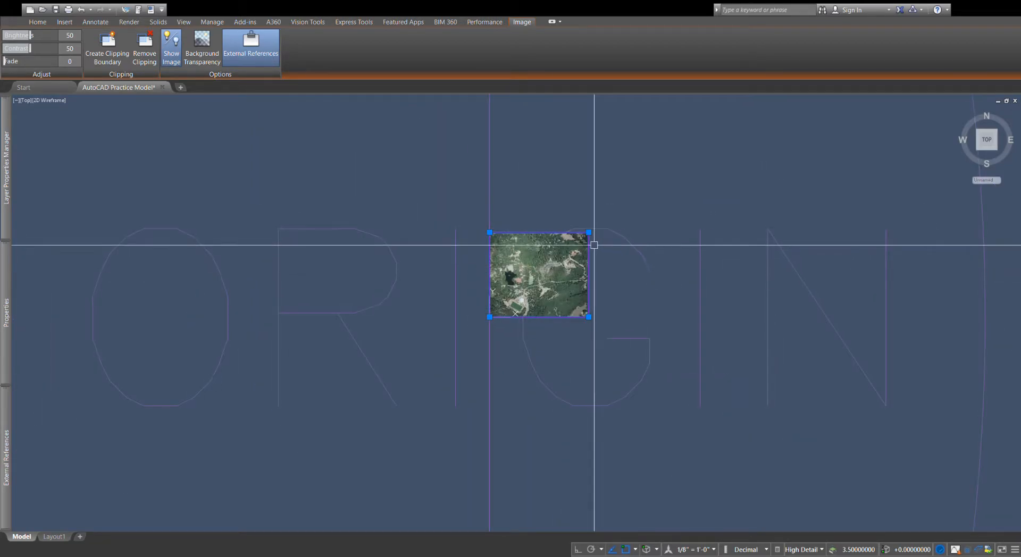
pyautogui.click(588, 233)
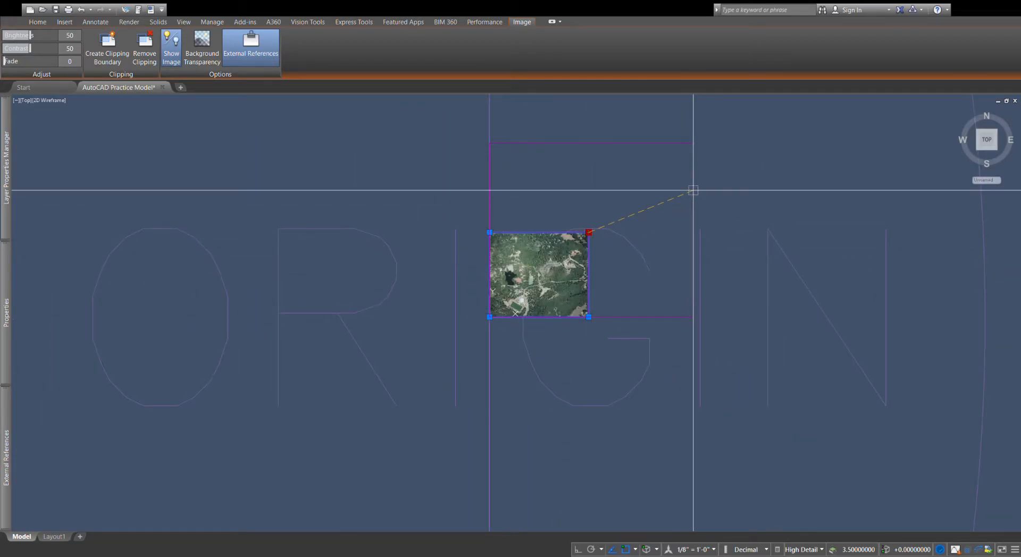
pyautogui.scroll(-20, 693, 191)
pyautogui.scroll(-6, 696, 247)
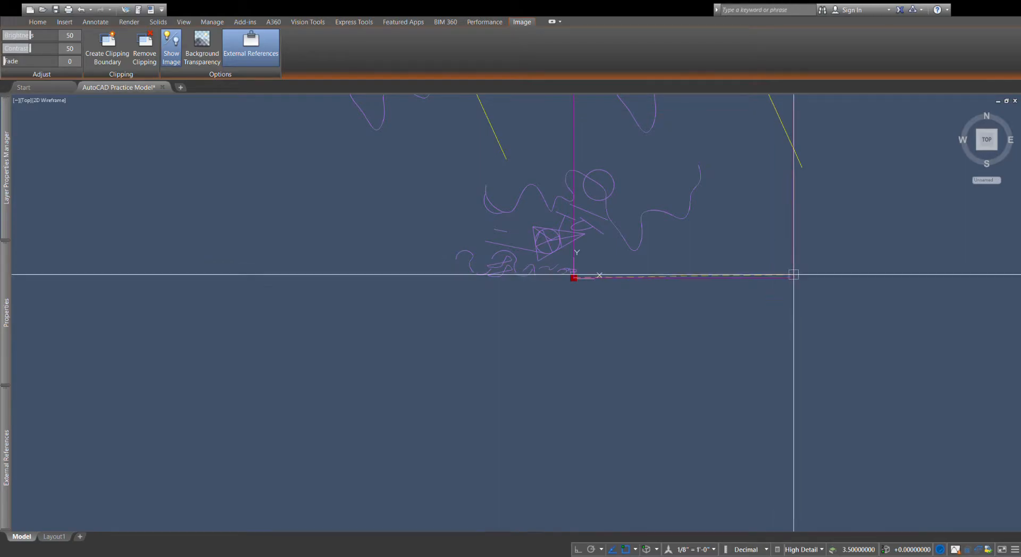
pyautogui.scroll(-5, 765, 290)
pyautogui.click(759, 307)
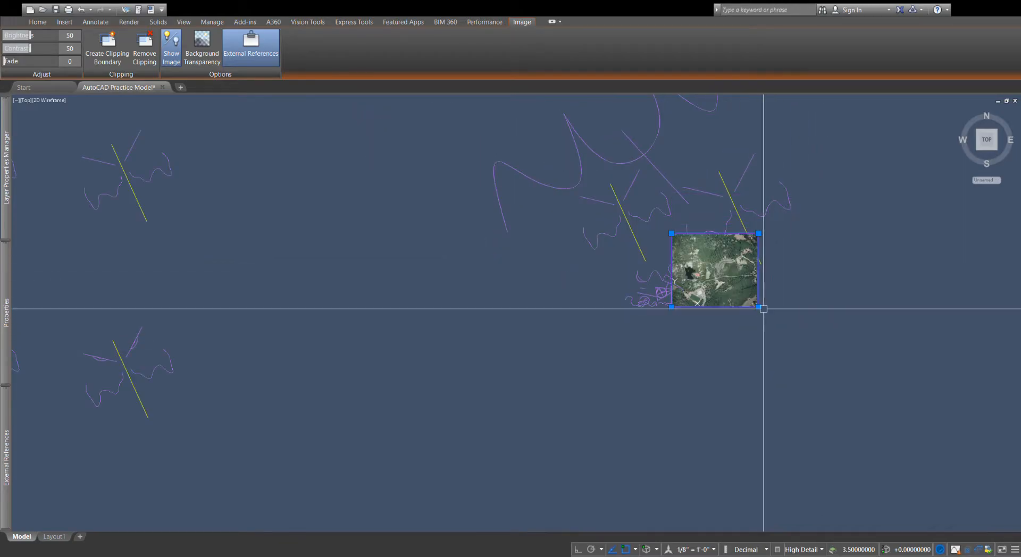
# Step: Move the enlarged aerial image into the empty area to the left of the sketches around the origin
pyautogui.scroll(10, 763, 308)
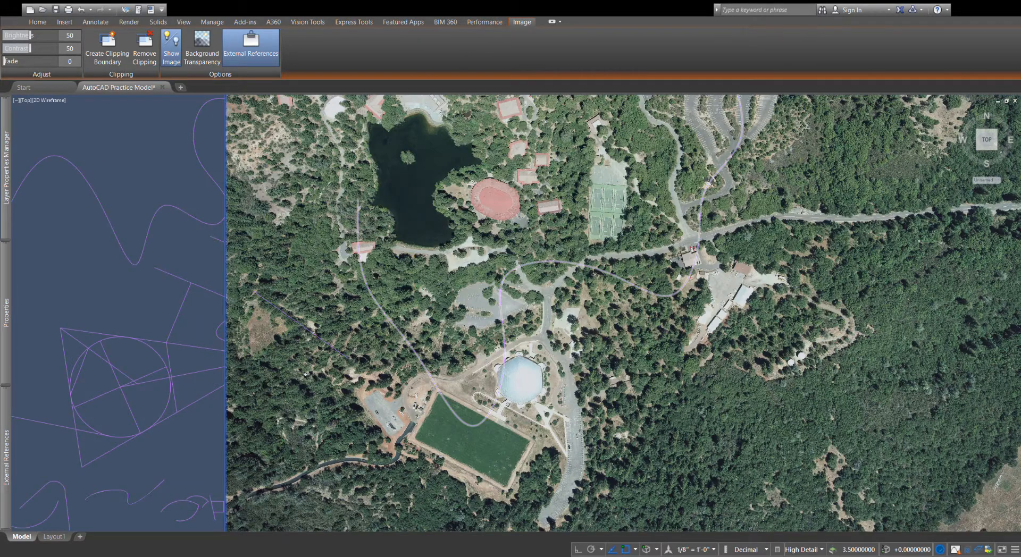
pyautogui.scroll(6, 678, 273)
pyautogui.scroll(-3, 678, 273)
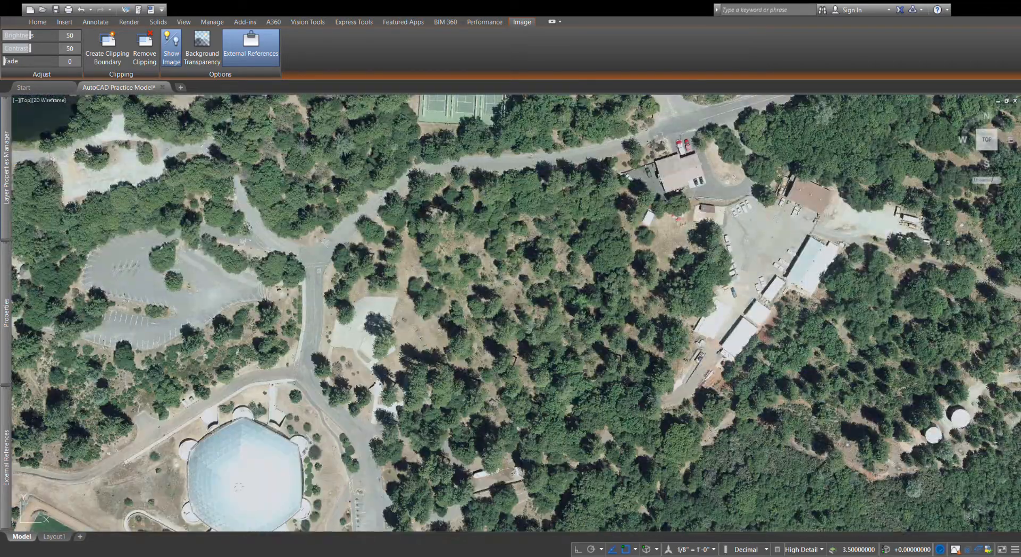
pyautogui.scroll(-6, 574, 345)
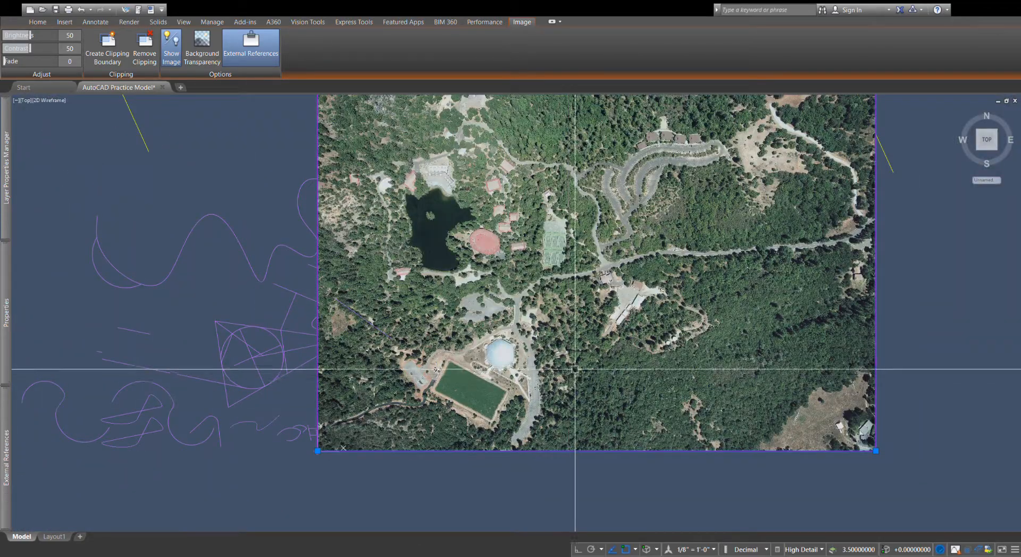
pyautogui.moveTo(563, 323); pyautogui.dragTo(580, 386, button='middle')
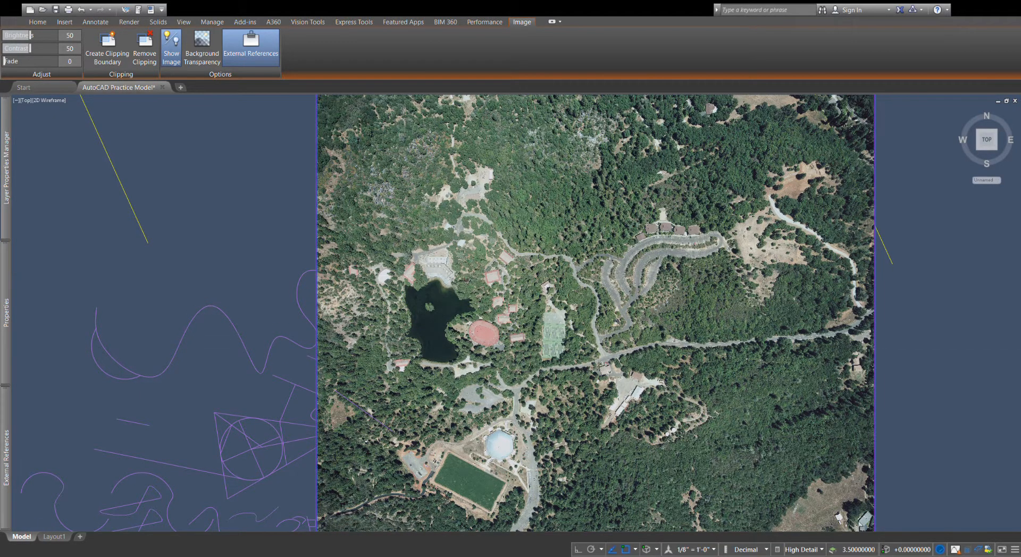
pyautogui.scroll(-4, 745, 415)
pyautogui.scroll(-4, 761, 399)
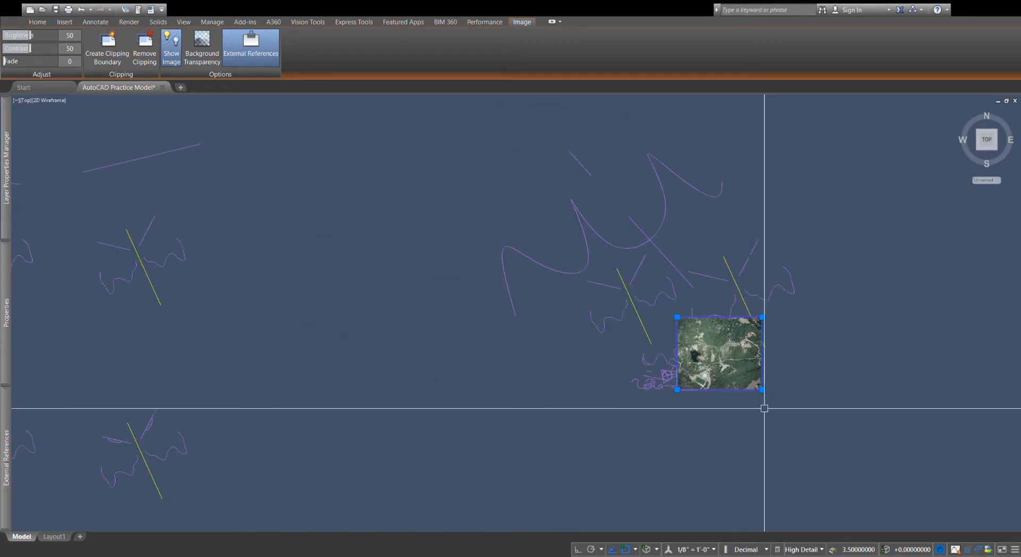
pyautogui.moveTo(732, 391); pyautogui.dragTo(604, 455)
# Step: Inspect the aerial image's detail around the lake, the red oval and the tennis courts
pyautogui.scroll(4, 554, 440)
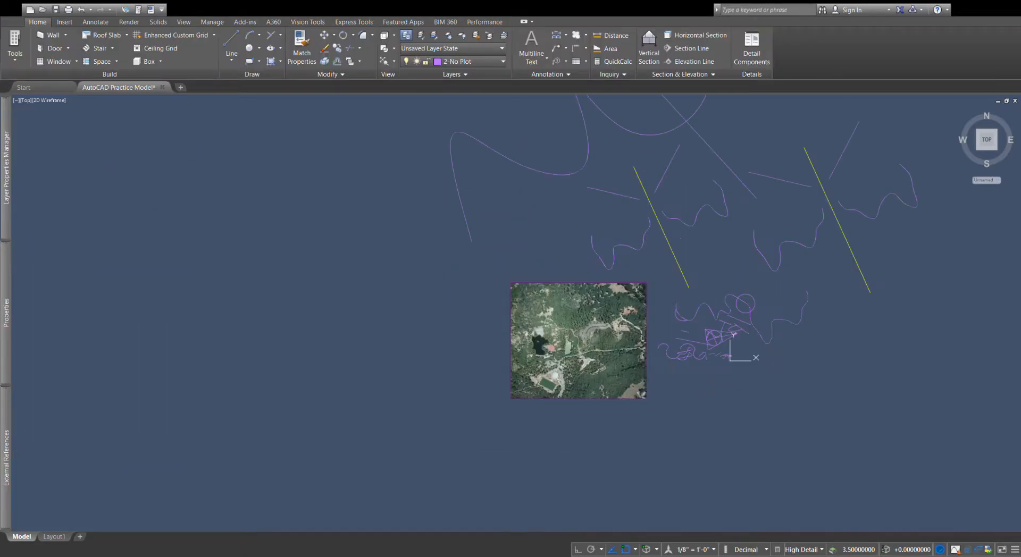
pyautogui.scroll(6, 528, 287)
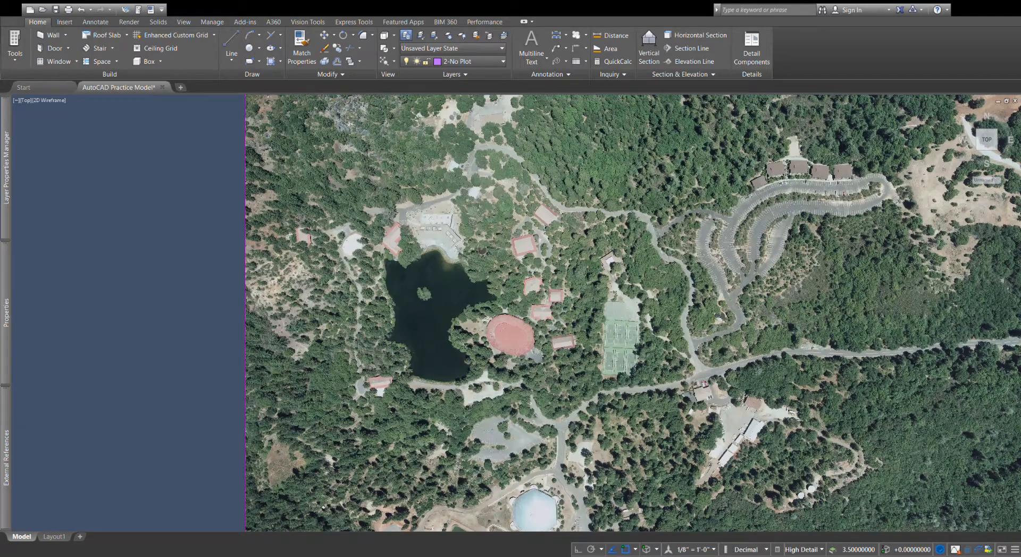
pyautogui.scroll(4, 516, 319)
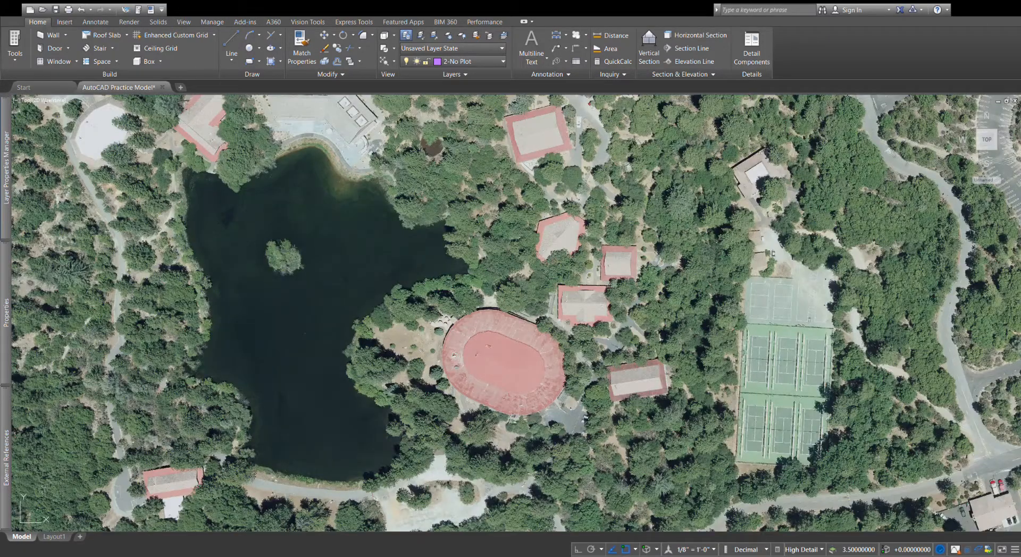
pyautogui.scroll(-4, 681, 298)
pyautogui.scroll(4, 664, 287)
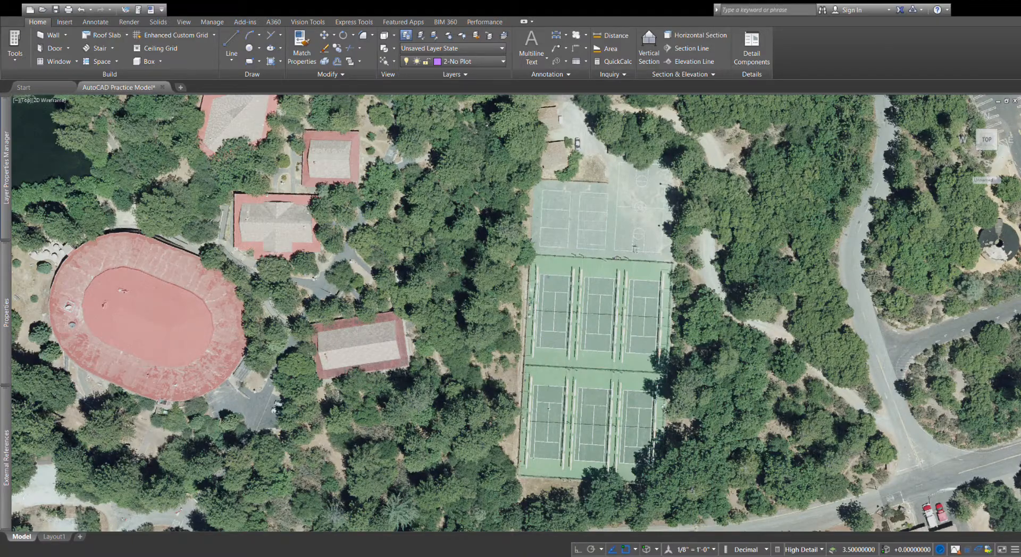
pyautogui.scroll(5, 582, 236)
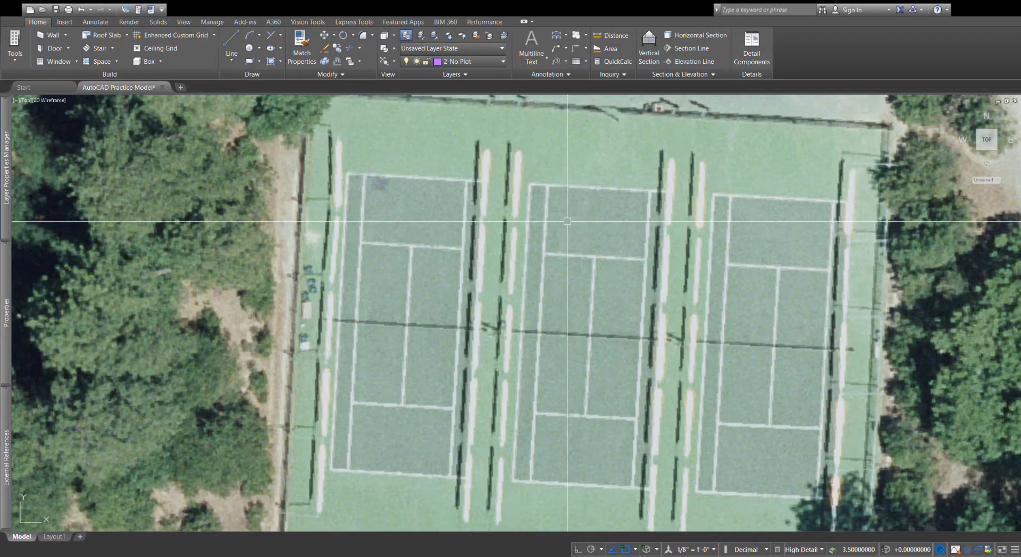
pyautogui.scroll(-10, 585, 221)
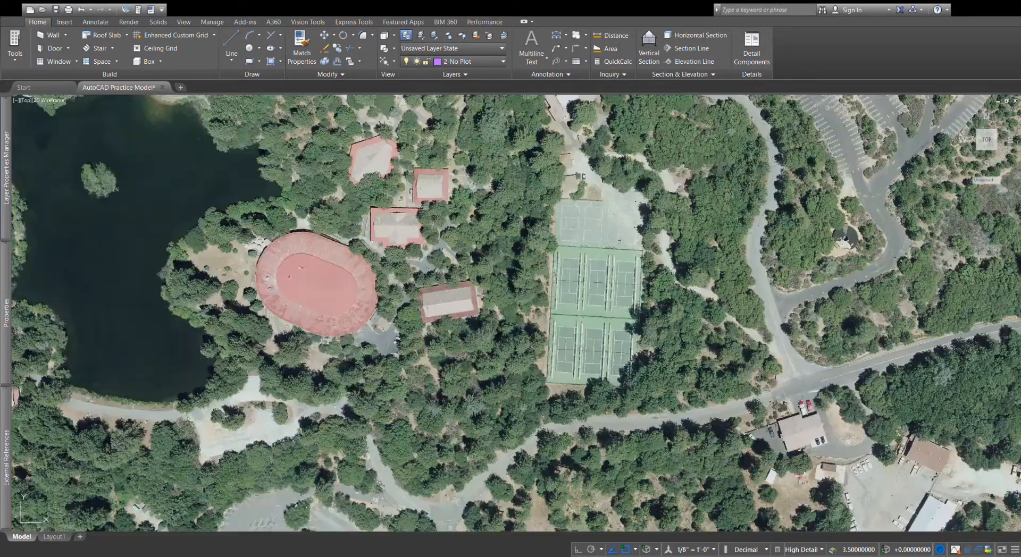
pyautogui.scroll(-10, 611, 300)
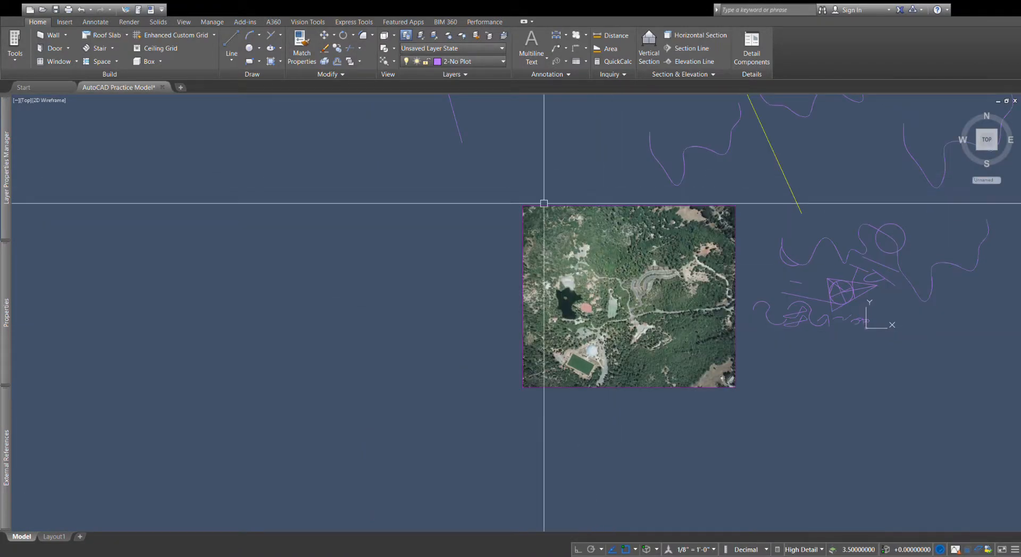
pyautogui.scroll(4, 609, 314)
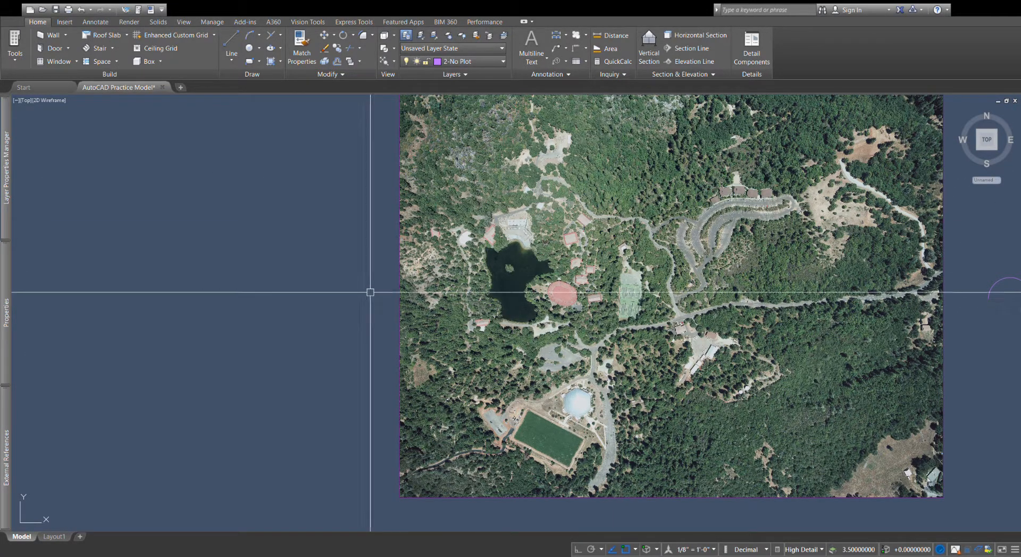
pyautogui.click(426, 205)
pyautogui.click(355, 220)
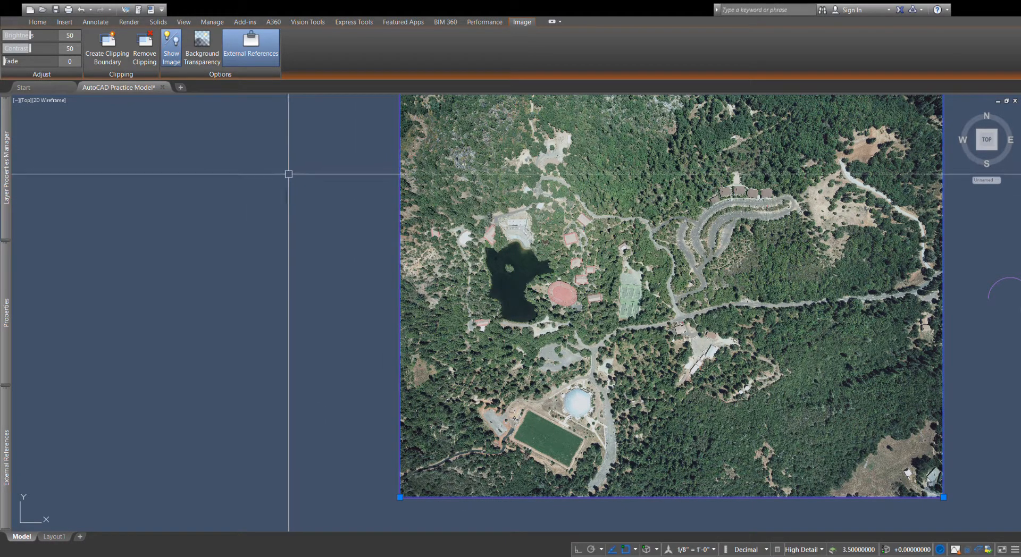
pyautogui.click(108, 65)
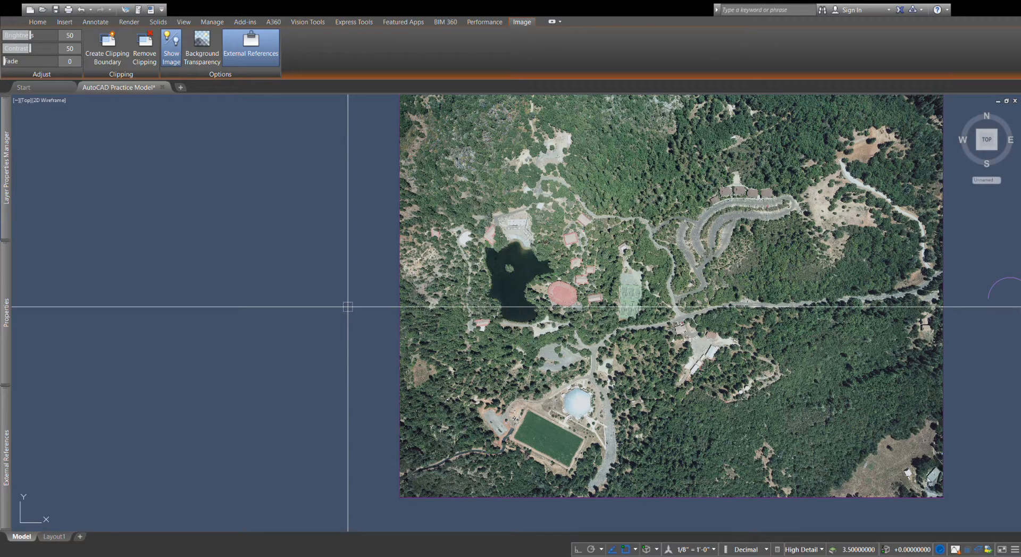
# Step: Copy the aerial image into the empty area directly to its left, leaving a narrow gap
pyautogui.click(399, 330)
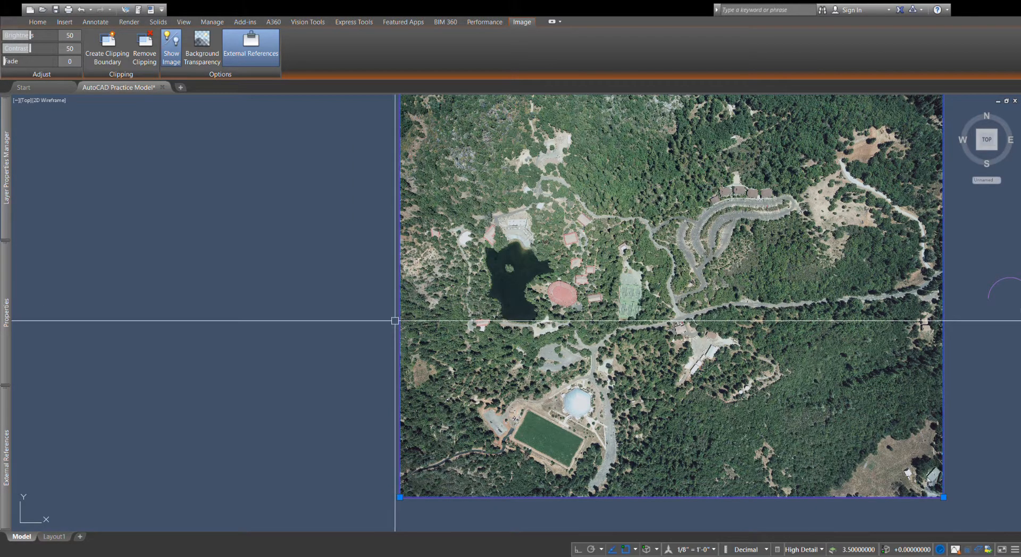
pyautogui.scroll(-4, 599, 319)
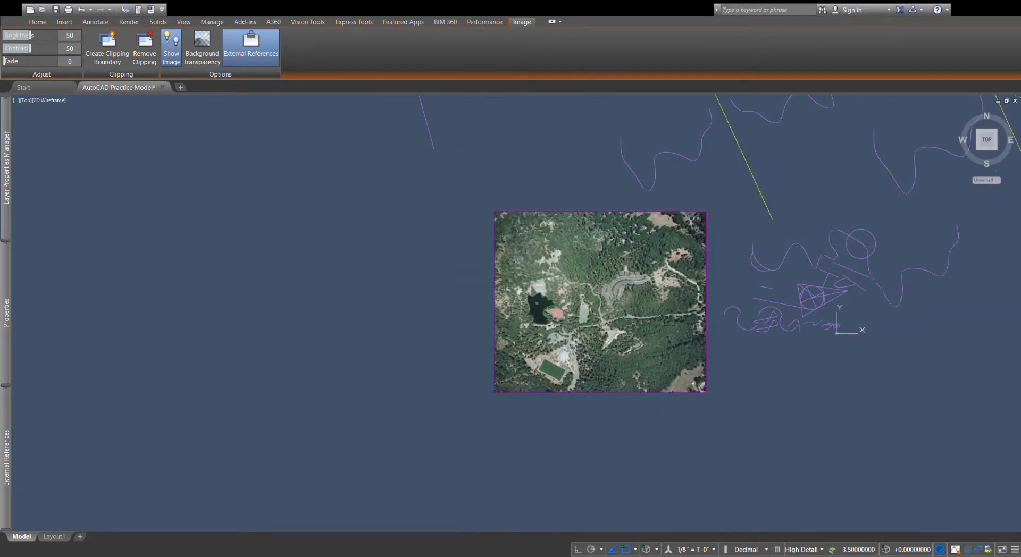
pyautogui.moveTo(600, 318); pyautogui.dragTo(366, 299)
pyautogui.press('Escape')
# Step: Copy both aerial images straight down below the originals to form a two-by-two grid
pyautogui.click(542, 308)
pyautogui.click(416, 319)
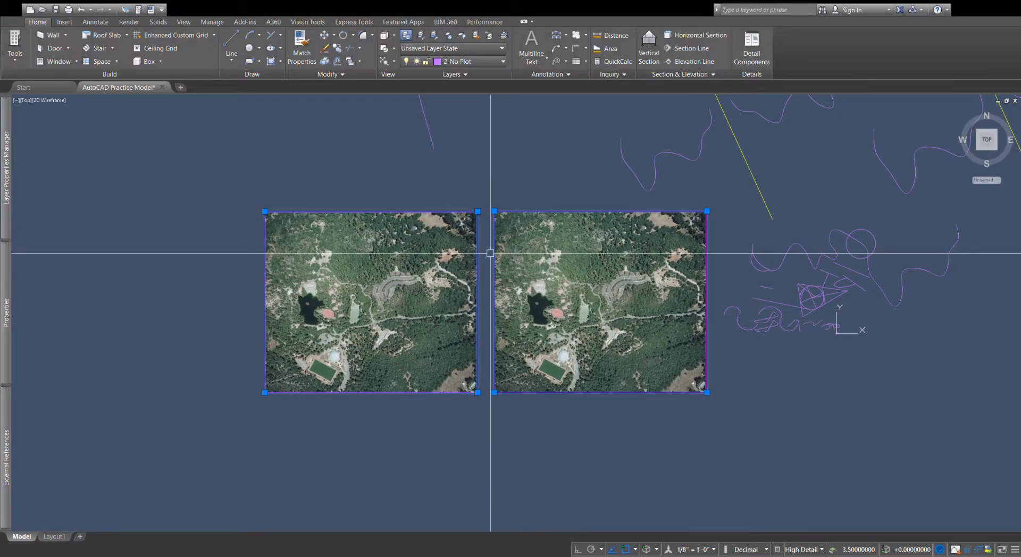
pyautogui.moveTo(490, 252); pyautogui.dragTo(490, 447)
pyautogui.press('Escape')
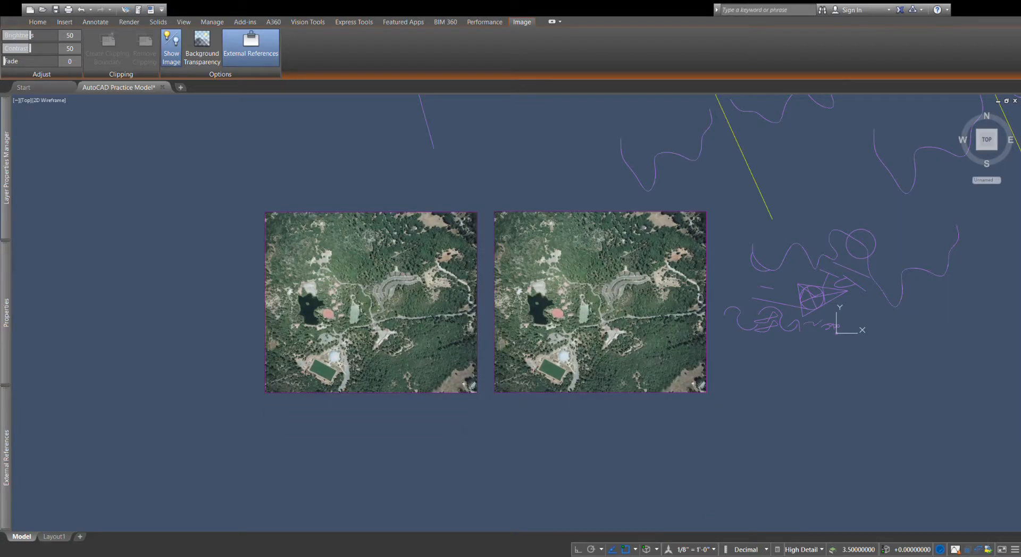
pyautogui.click(489, 446)
pyautogui.scroll(-2, 544, 252)
pyautogui.scroll(2, 486, 374)
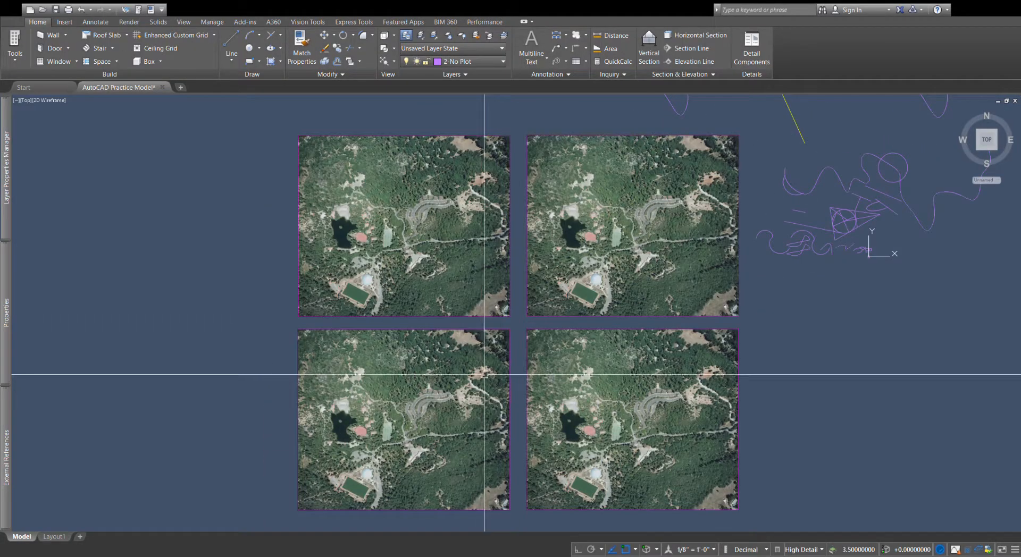
pyautogui.scroll(4, 607, 243)
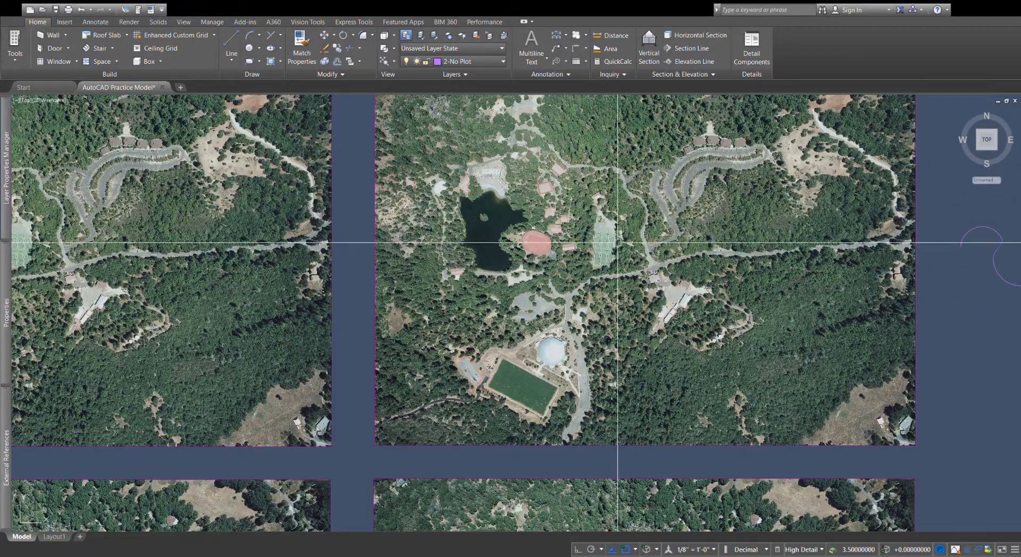
pyautogui.scroll(2, 617, 243)
pyautogui.scroll(-2, 622, 223)
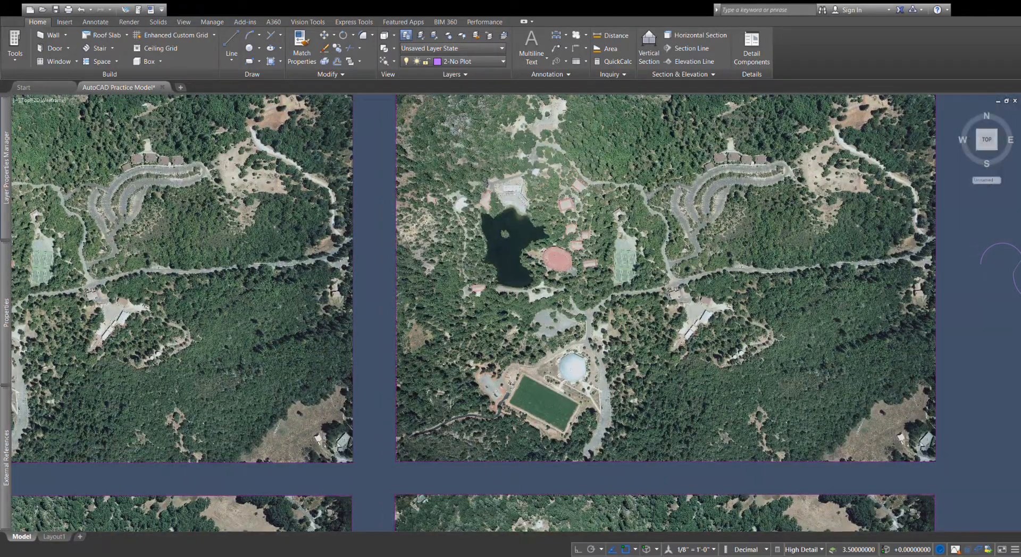
pyautogui.scroll(-2, 590, 170)
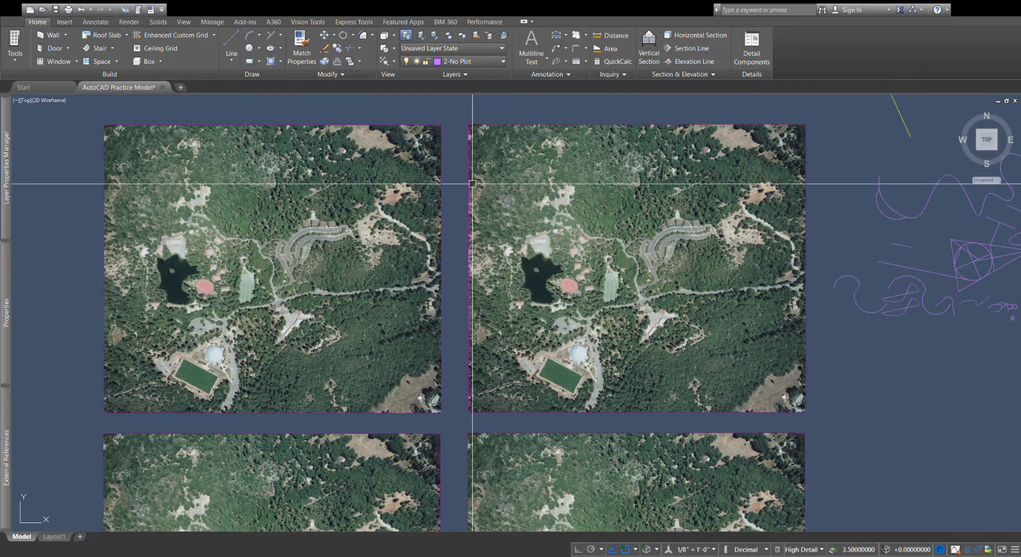
pyautogui.click(482, 142)
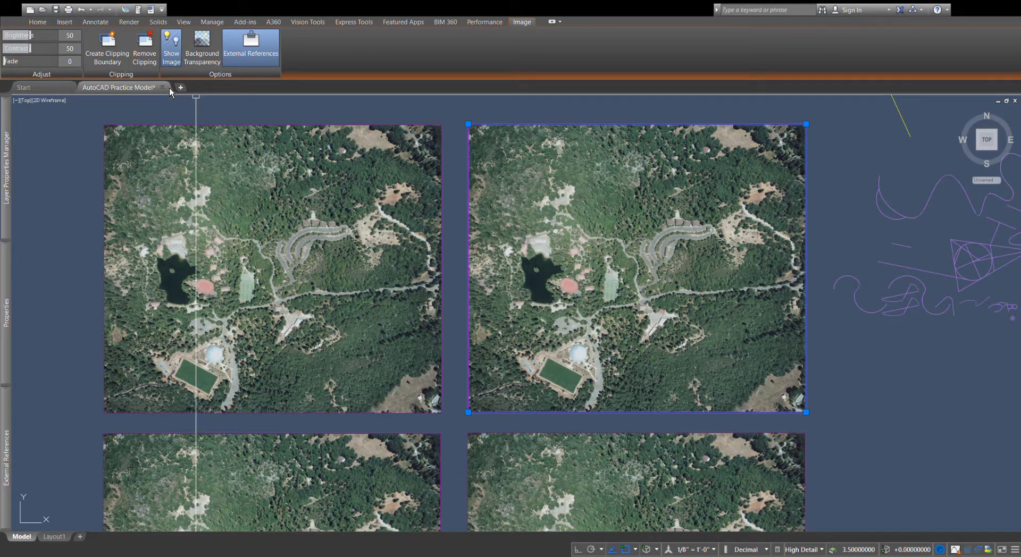
pyautogui.press('Escape')
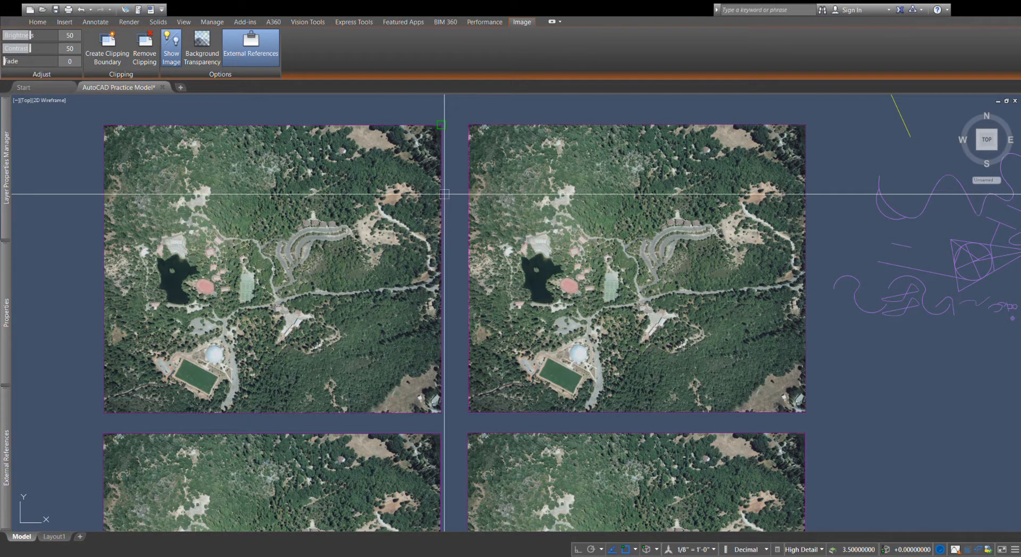
pyautogui.click(466, 228)
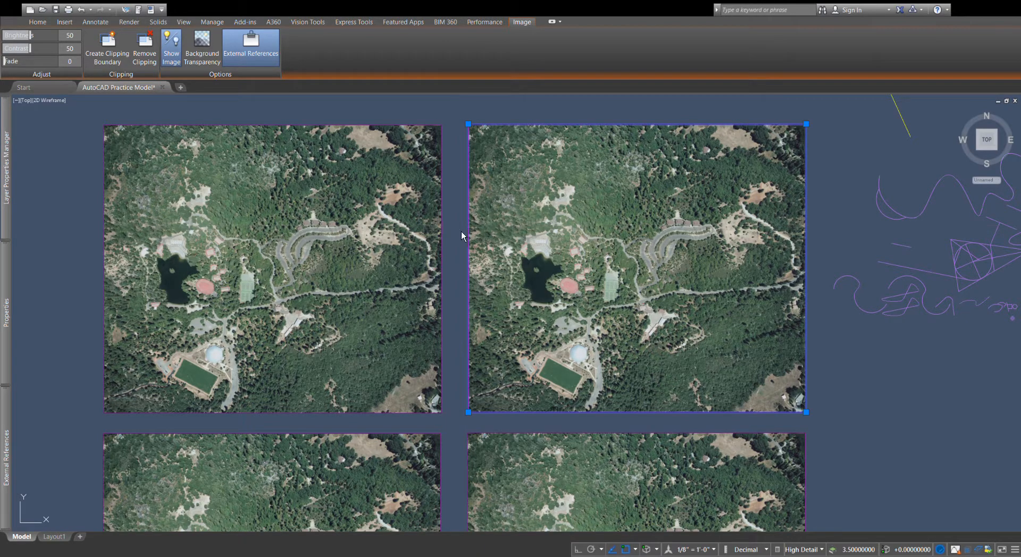
pyautogui.press('Escape')
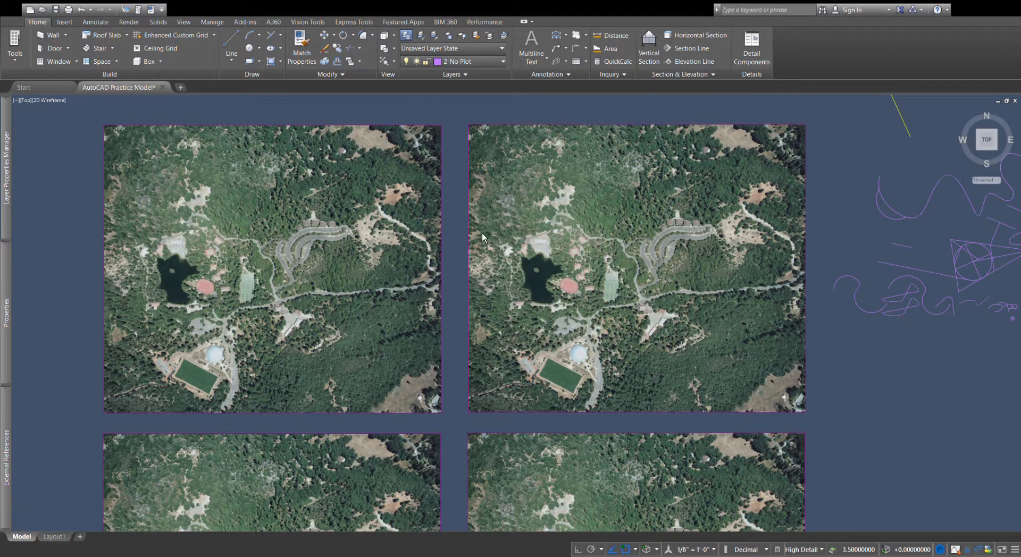
# Step: Draw a small six-sided polygon in the empty area to the left of the four aerial images
pyautogui.scroll(-2, 305, 237)
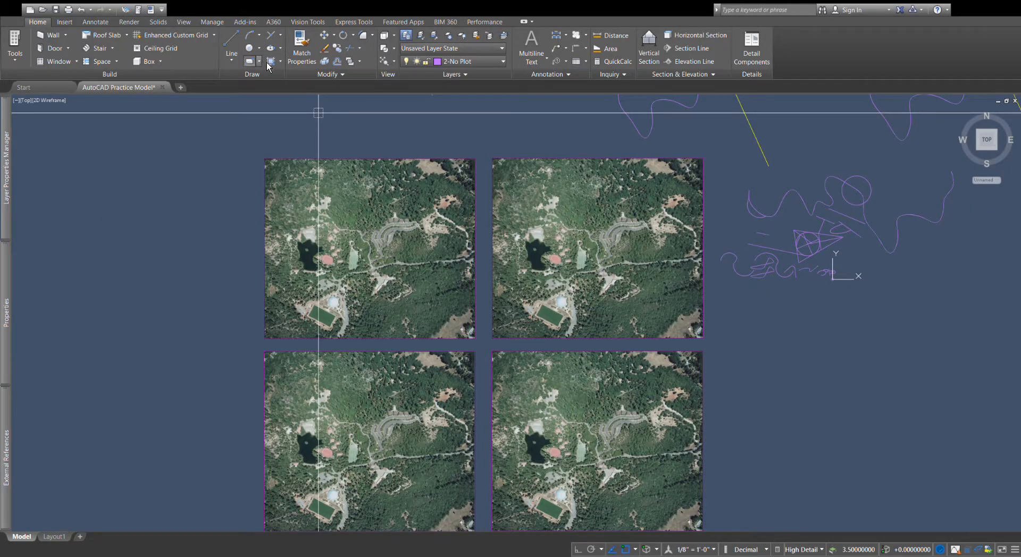
pyautogui.click(290, 109)
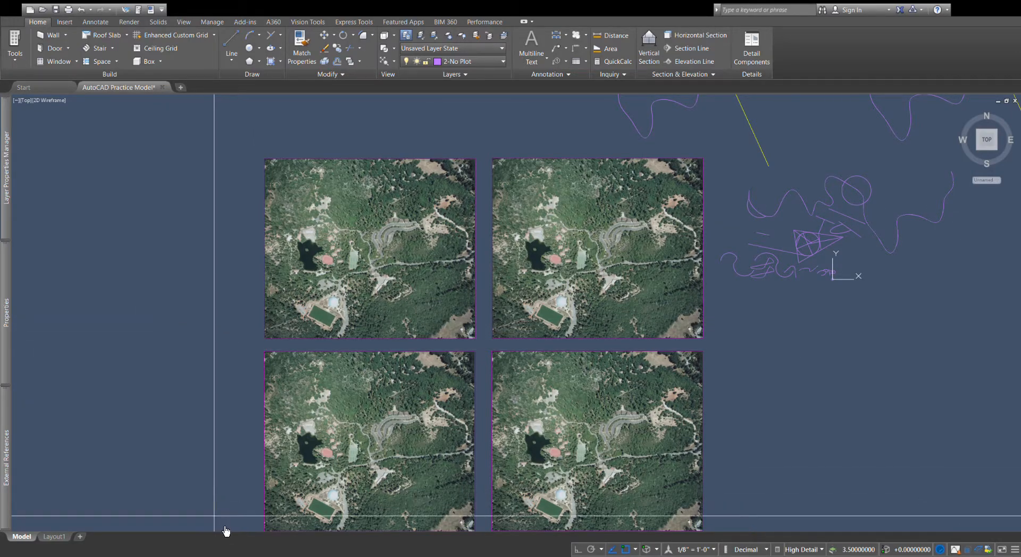
pyautogui.click(157, 320)
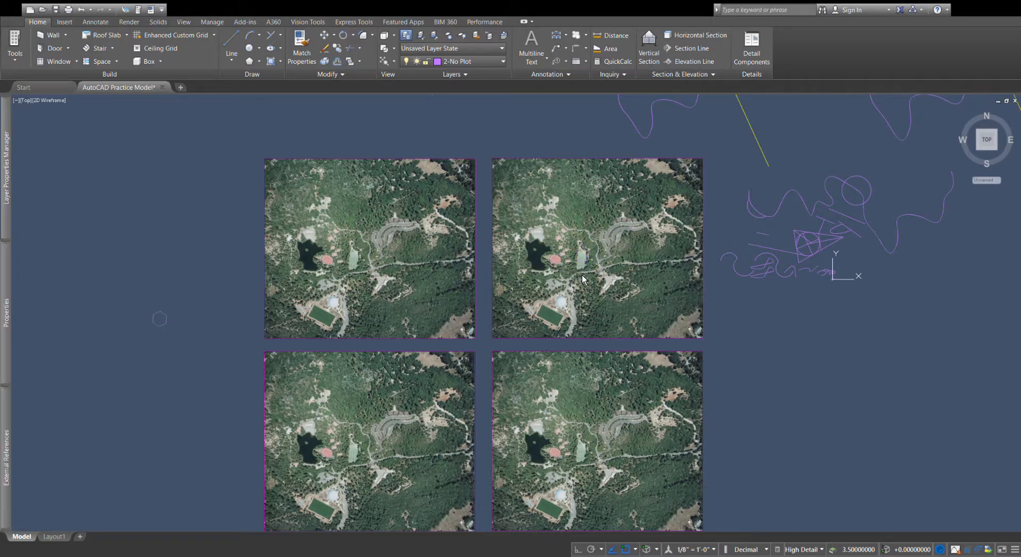
# Step: Place the hexagon over the upper tennis courts in the upper right aerial image
pyautogui.scroll(4, 569, 269)
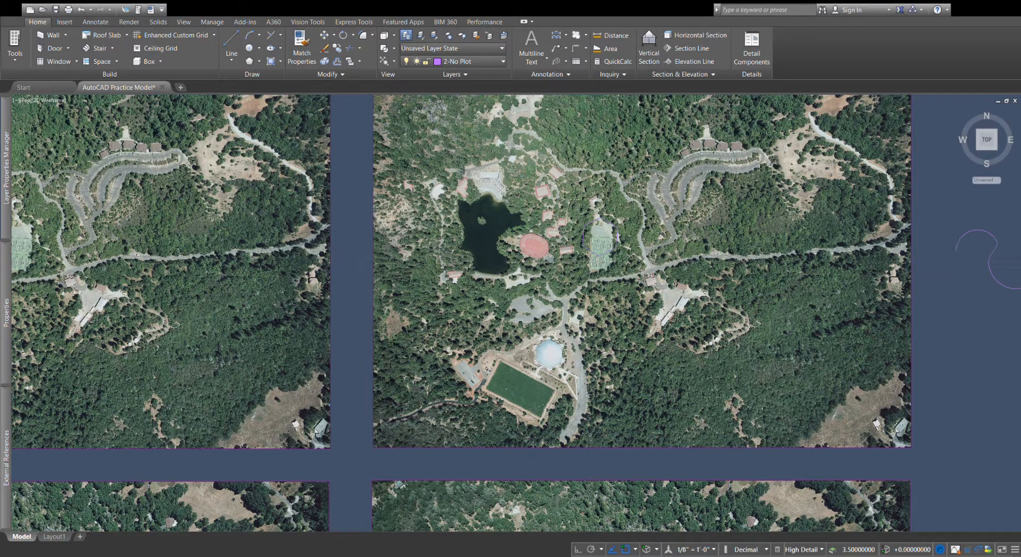
pyautogui.scroll(6, 589, 220)
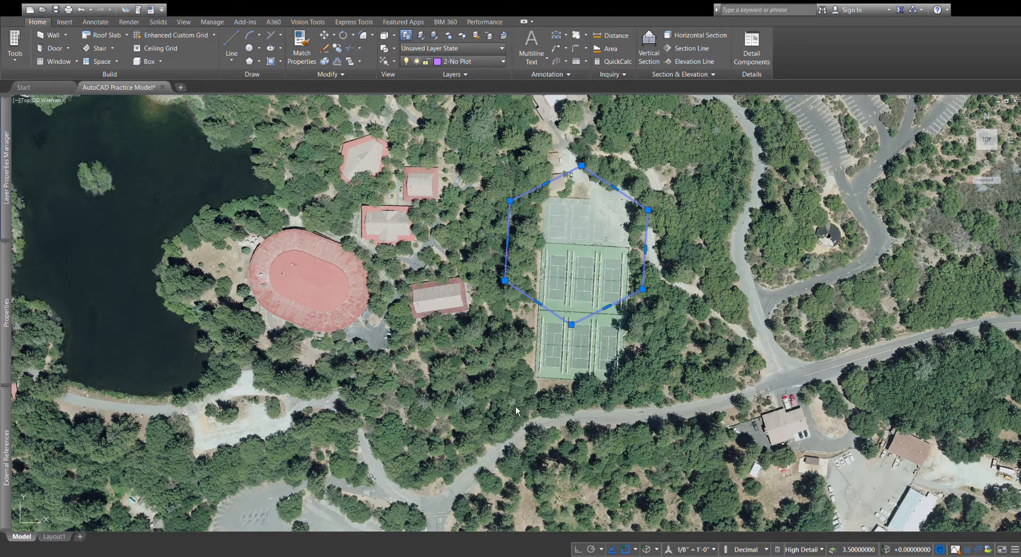
pyautogui.press('Escape')
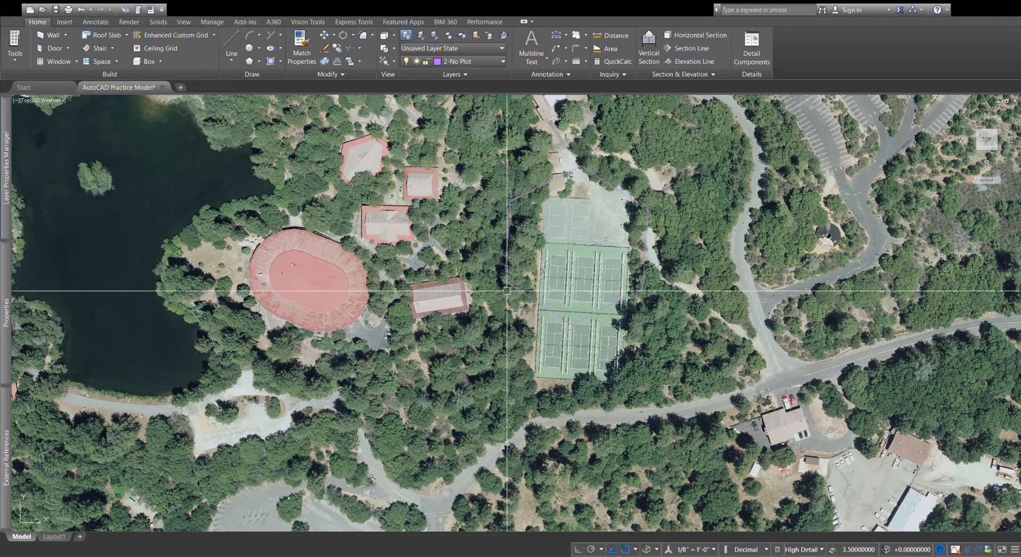
# Step: Clip the upper right aerial image using the hexagon around the tennis courts as the clipping boundary
pyautogui.scroll(-8, 631, 371)
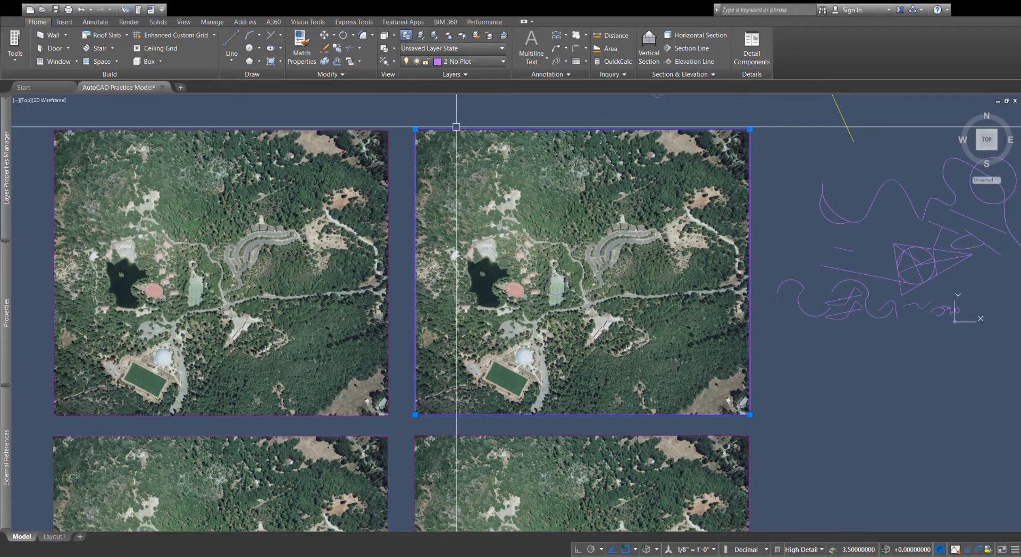
pyautogui.click(414, 242)
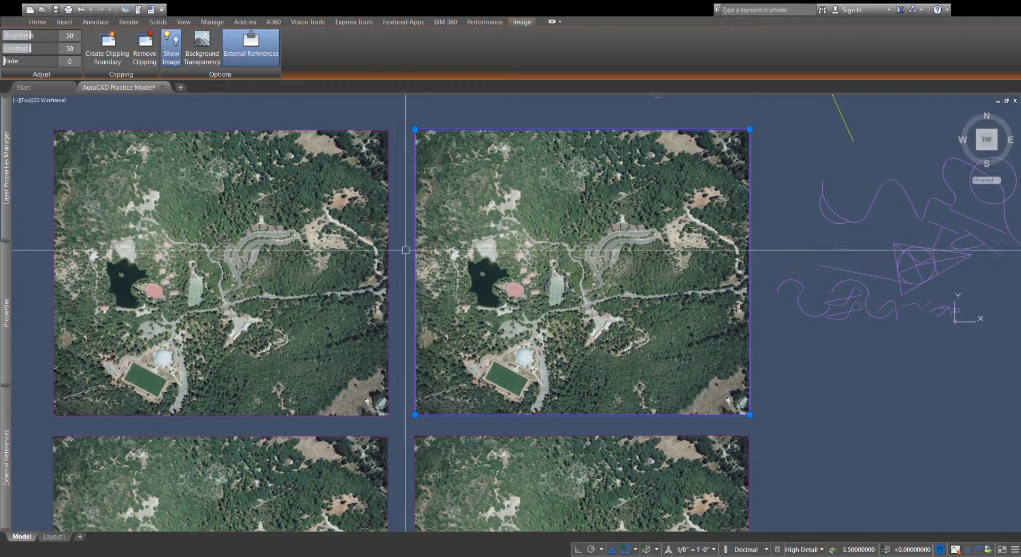
pyautogui.click(107, 59)
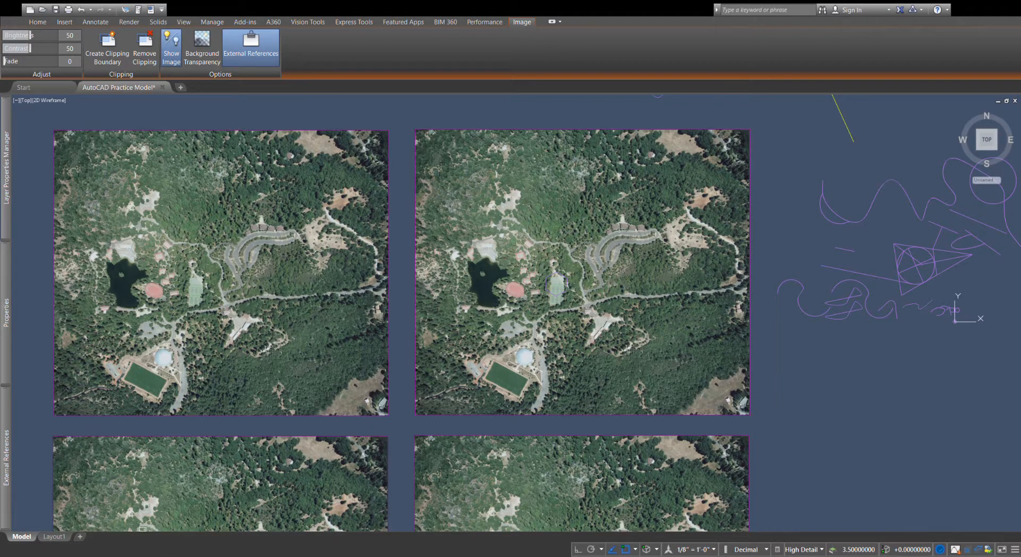
pyautogui.press('Escape')
pyautogui.click(555, 273)
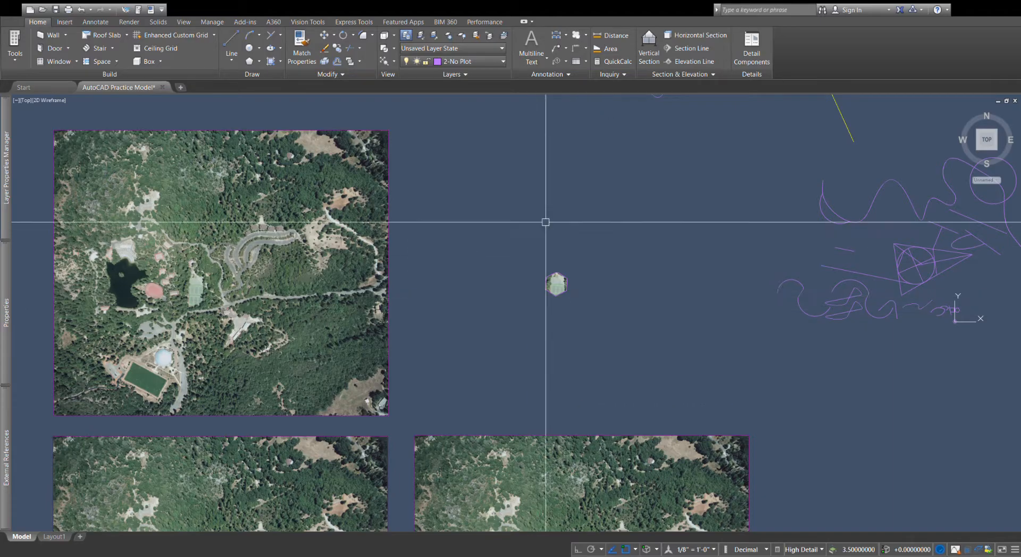
# Step: Erase the hexagon polyline that lies on the edge of the clipped tennis court image
pyautogui.scroll(10, 551, 282)
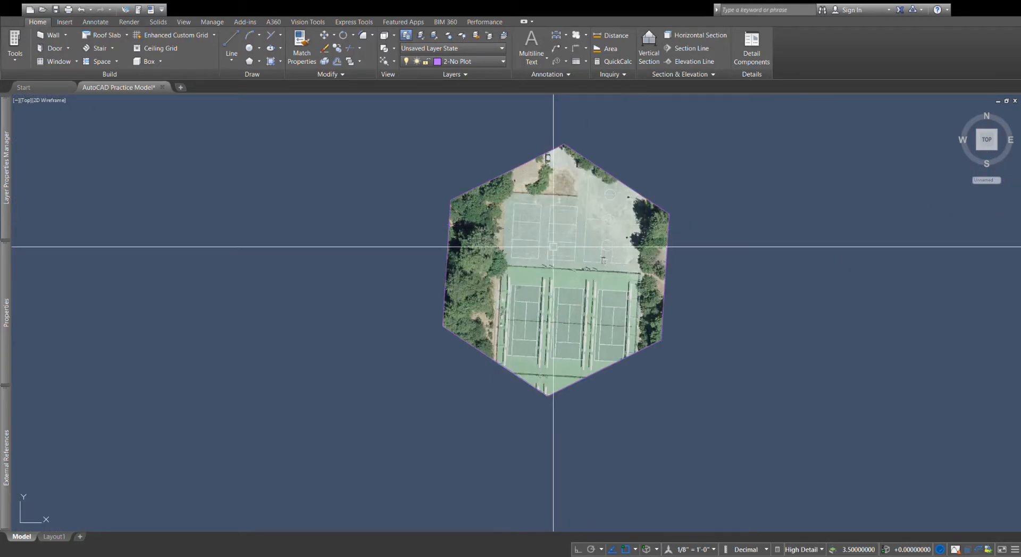
pyautogui.scroll(3, 548, 314)
pyautogui.scroll(-5, 547, 319)
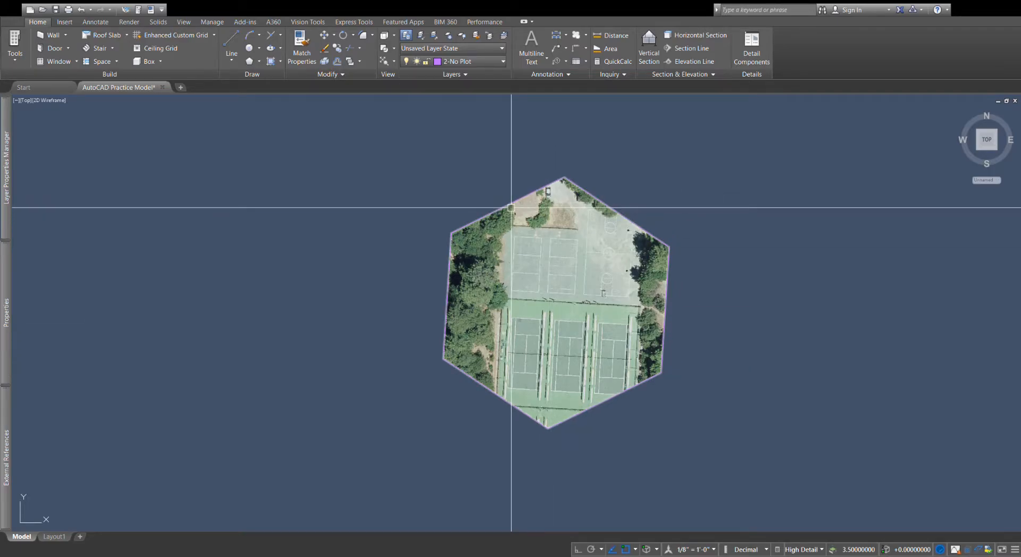
pyautogui.scroll(-5, 527, 396)
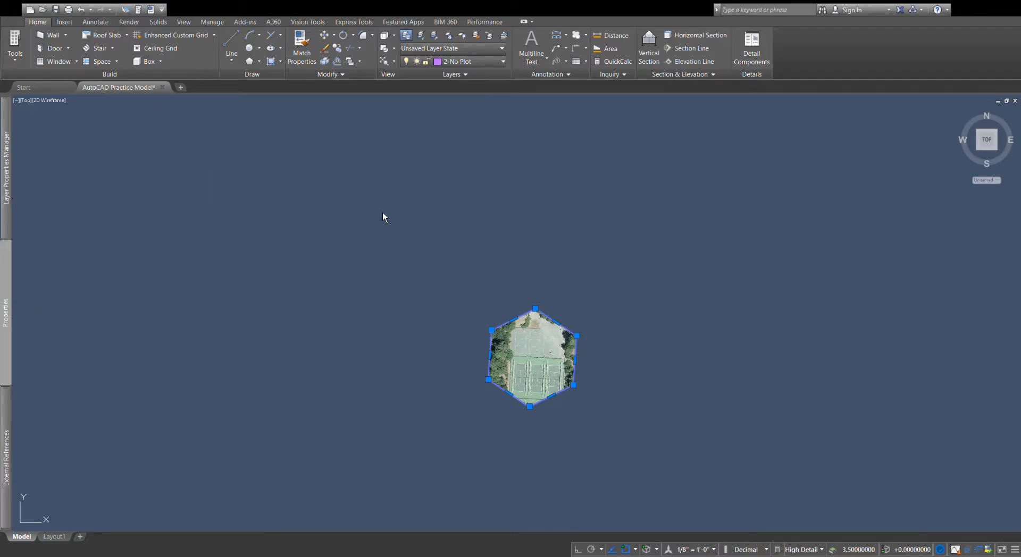
pyautogui.click(324, 48)
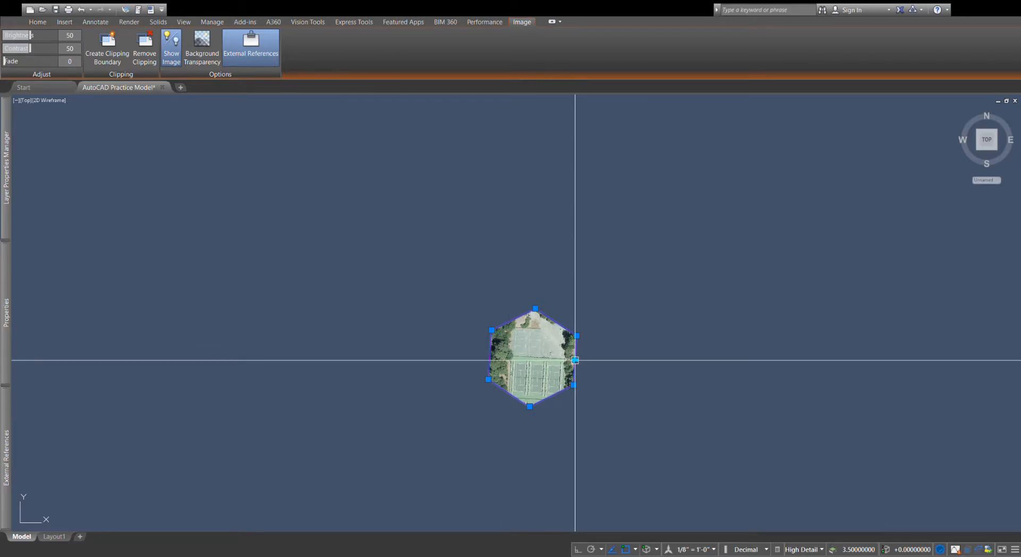
# Step: Try moving the clipping boundary's top vertex to the upper left and to the upper right, and undo both changes
pyautogui.scroll(5, 575, 361)
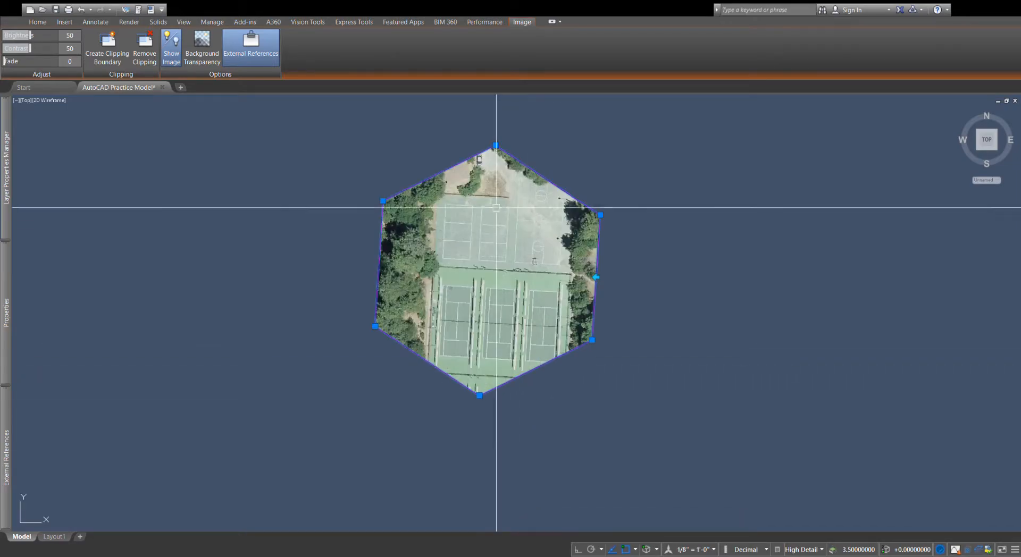
pyautogui.click(494, 142)
pyautogui.click(435, 118)
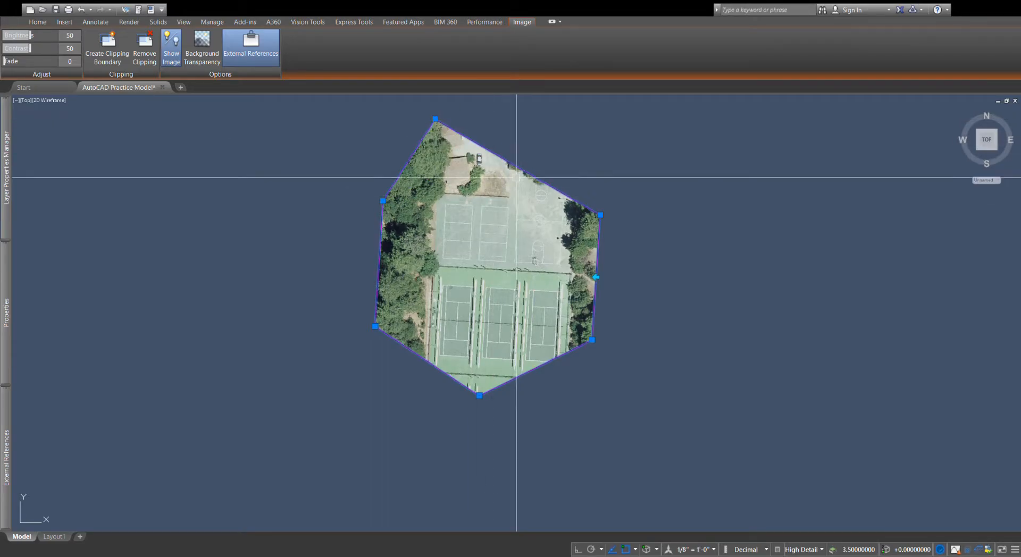
pyautogui.click(517, 137)
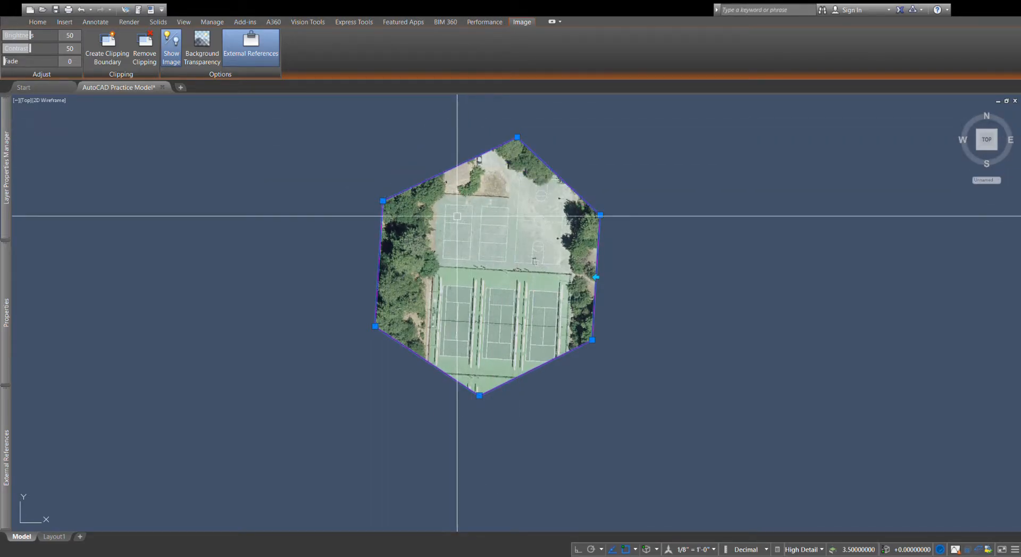
pyautogui.click(84, 10)
pyautogui.click(84, 10)
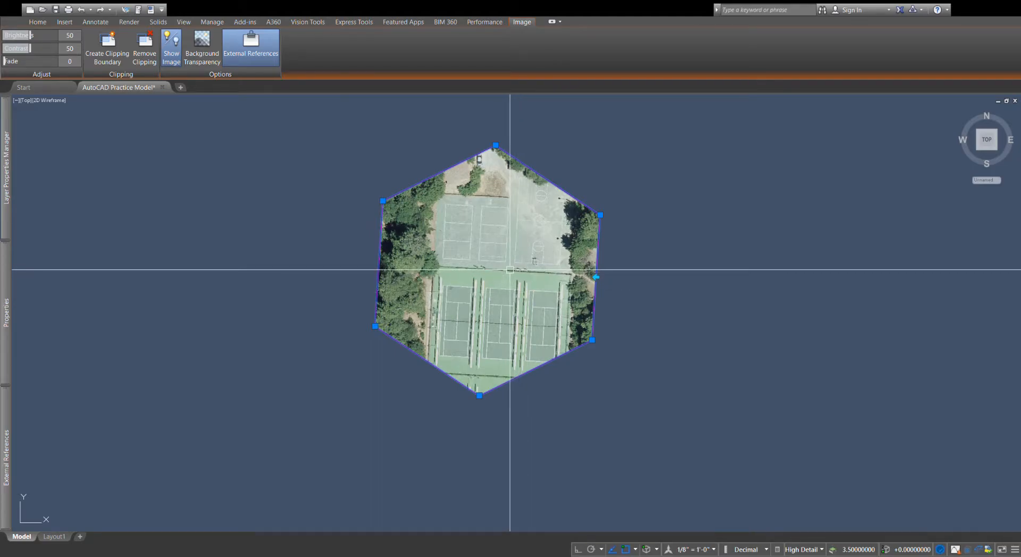
# Step: Invert the image clip so the area outside the hexagon is shown, and flip it back to the inside
pyautogui.click(596, 277)
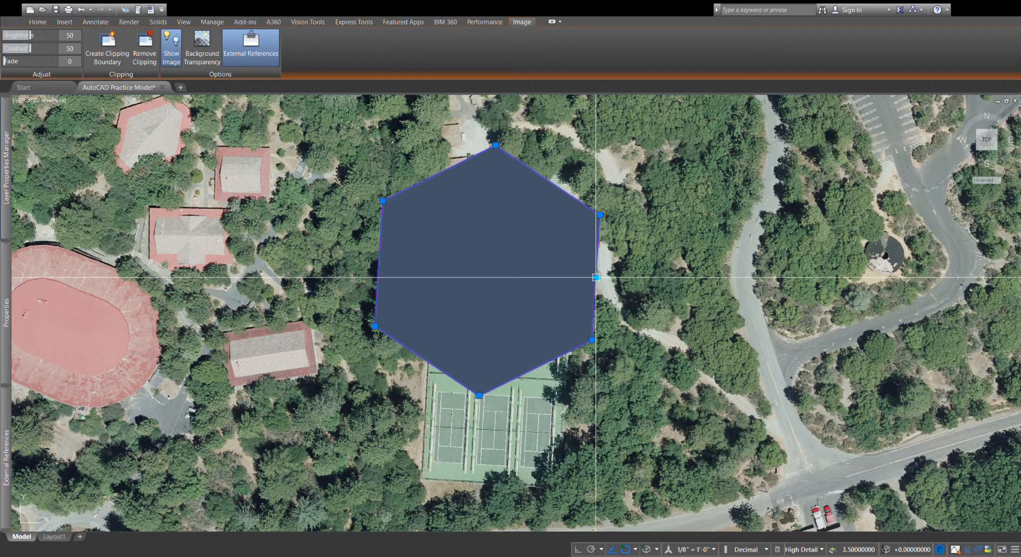
pyautogui.click(596, 277)
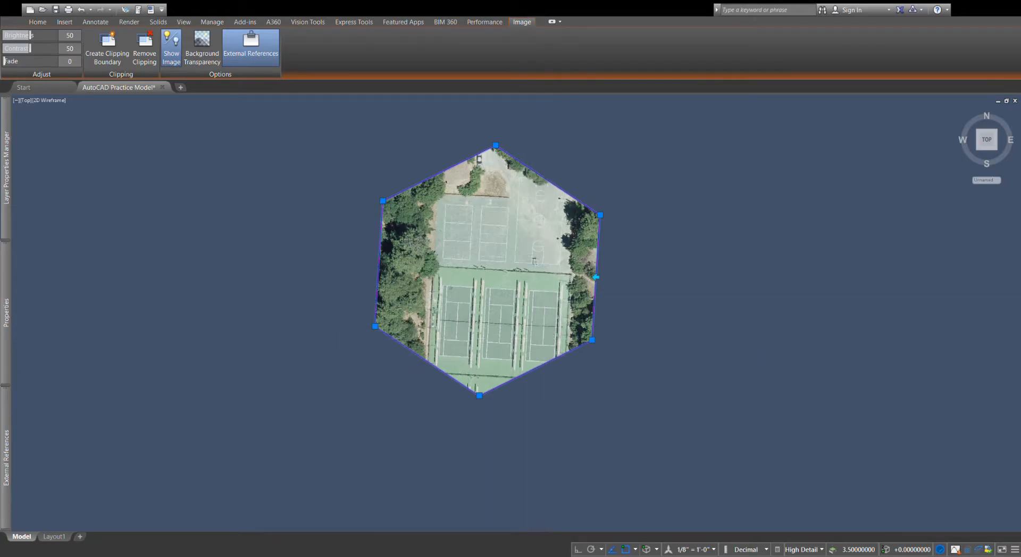
pyautogui.scroll(-4, 568, 350)
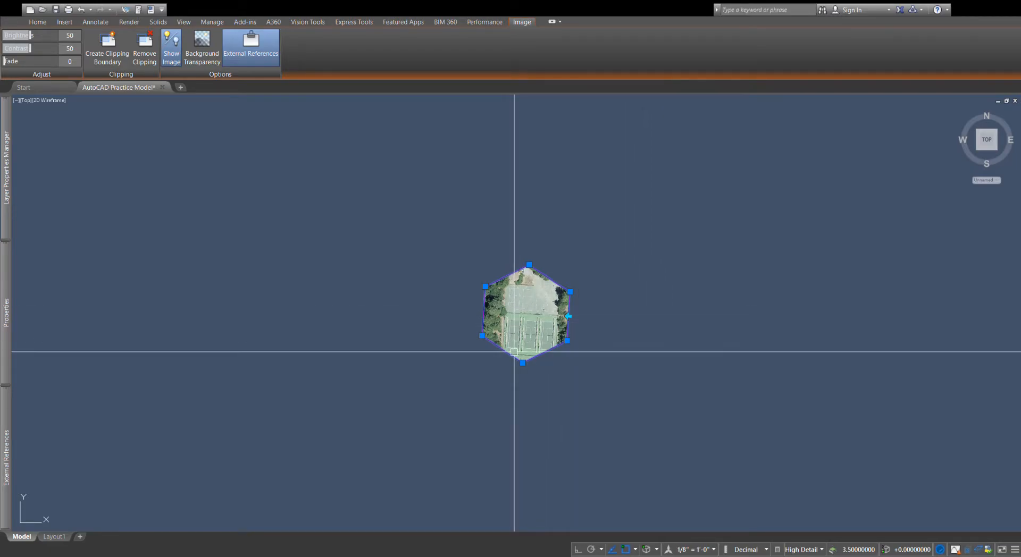
# Step: Flip the hexagonal clip to its outside once more to inspect the full image, and return it to the tennis courts inside
pyautogui.scroll(2, 516, 328)
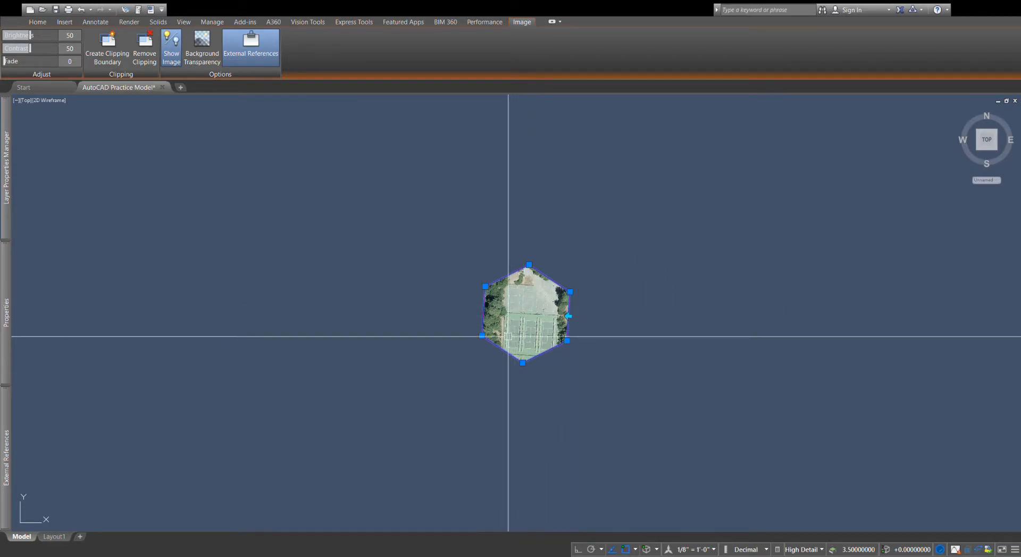
pyautogui.click(595, 307)
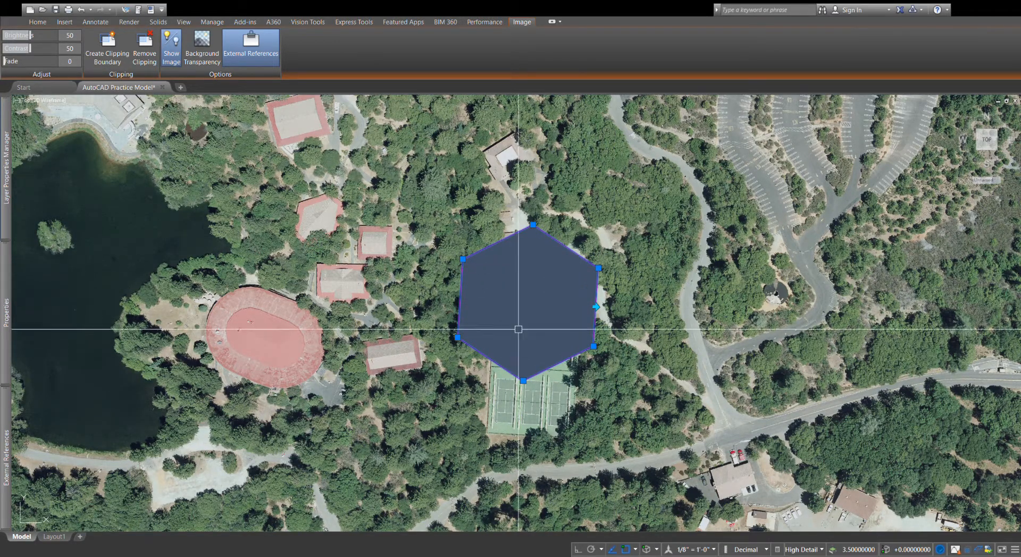
pyautogui.scroll(-4, 667, 287)
pyautogui.scroll(-5, 669, 283)
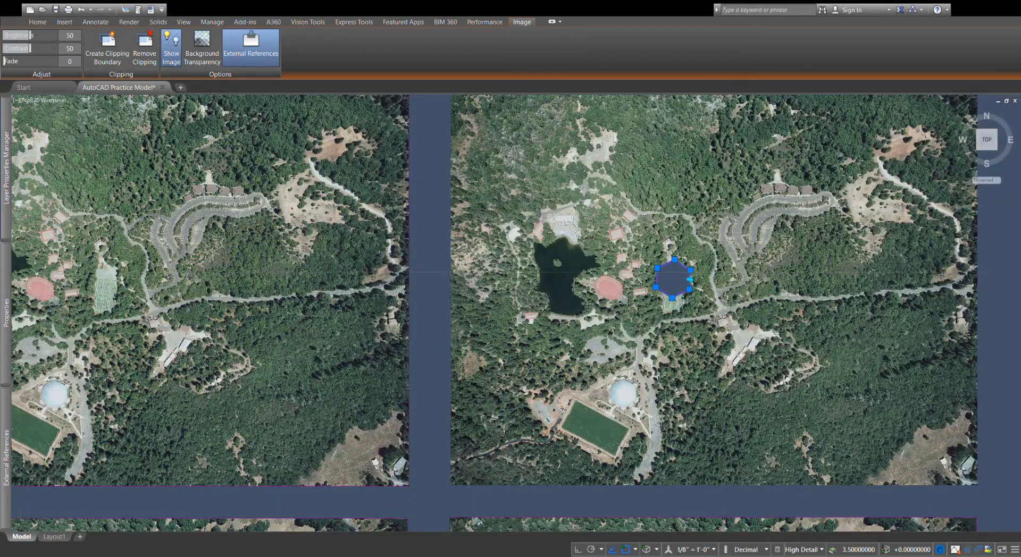
pyautogui.scroll(2, 700, 306)
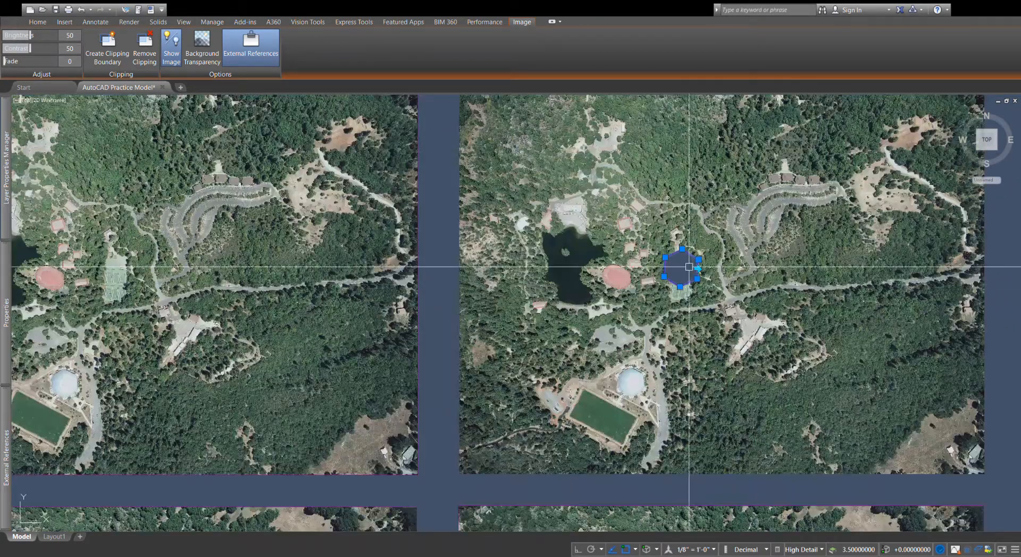
pyautogui.click(698, 269)
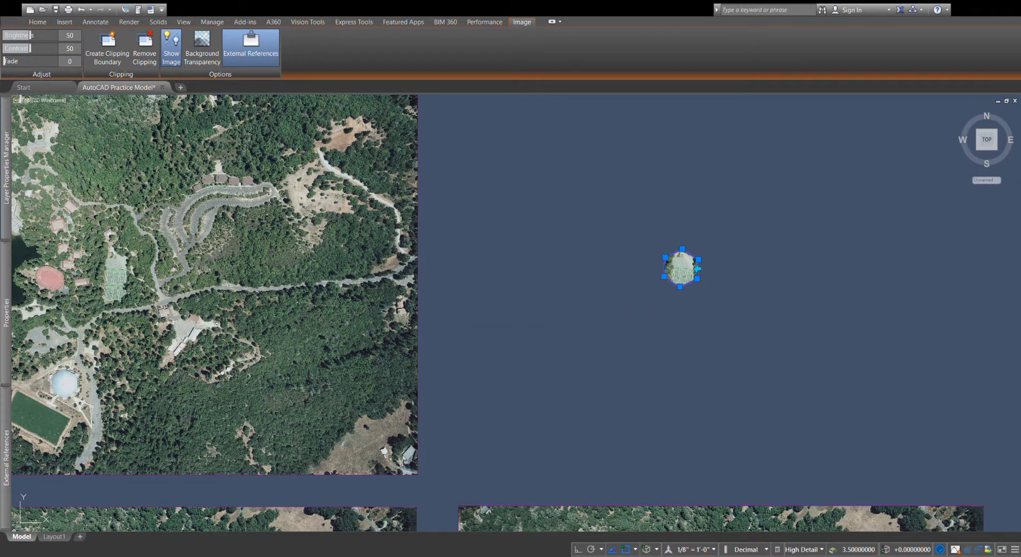
pyautogui.press('Escape')
# Step: Clip the upper left aerial image with an irregular six-point polygonal boundary around the tennis courts
pyautogui.scroll(-3, 790, 334)
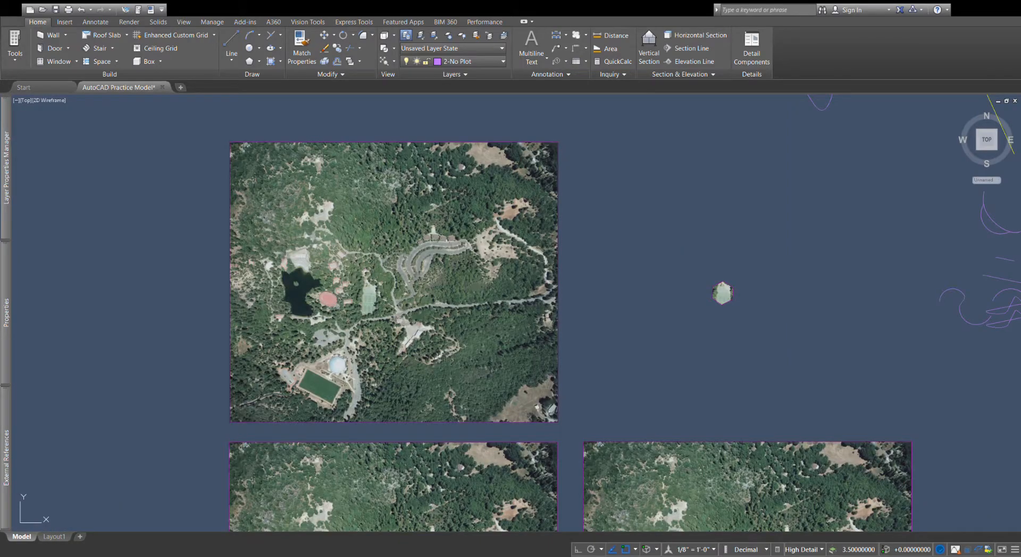
pyautogui.scroll(4, 510, 298)
pyautogui.scroll(-4, 423, 271)
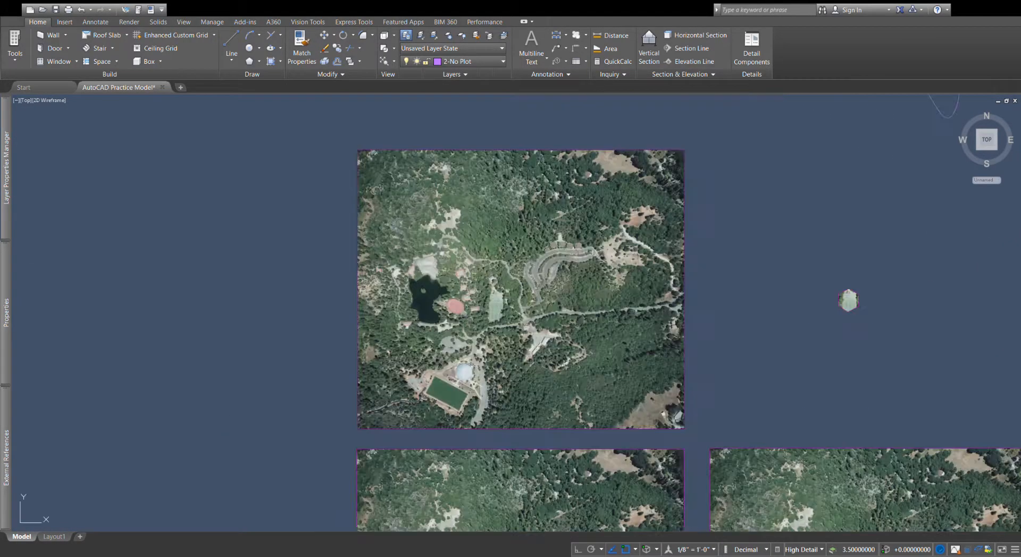
pyautogui.scroll(3, 436, 330)
pyautogui.click(378, 227)
pyautogui.click(317, 259)
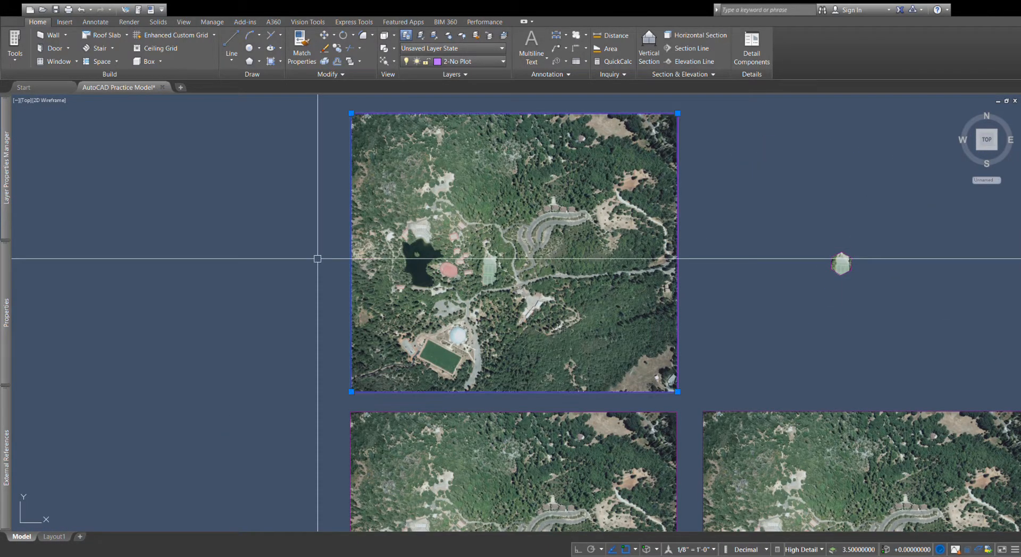
pyautogui.click(109, 53)
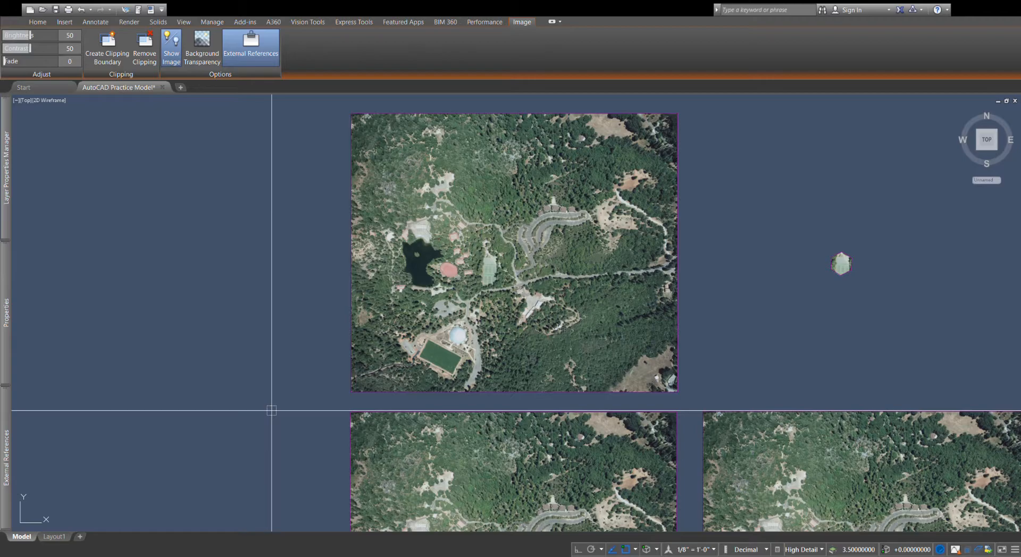
pyautogui.click(477, 251)
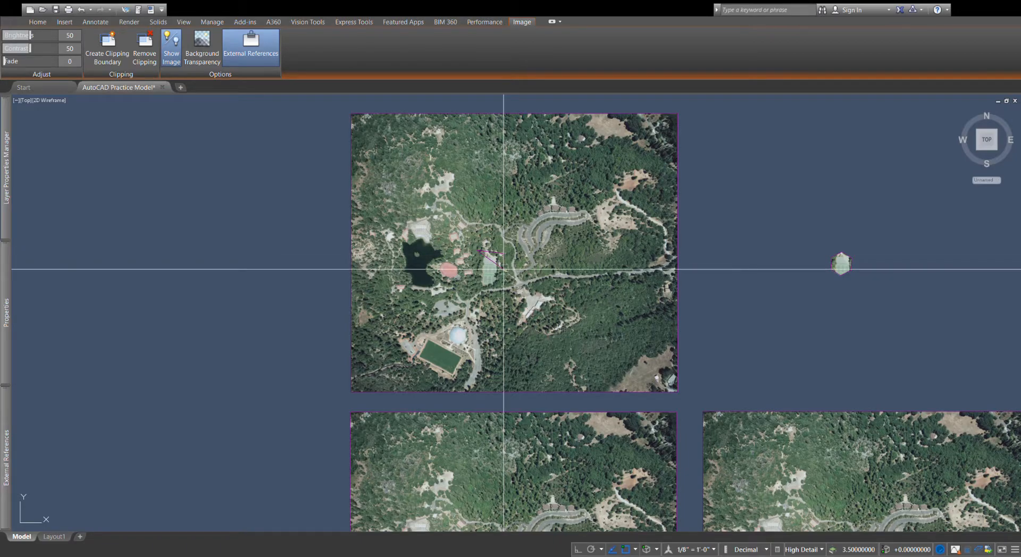
pyautogui.scroll(6, 503, 270)
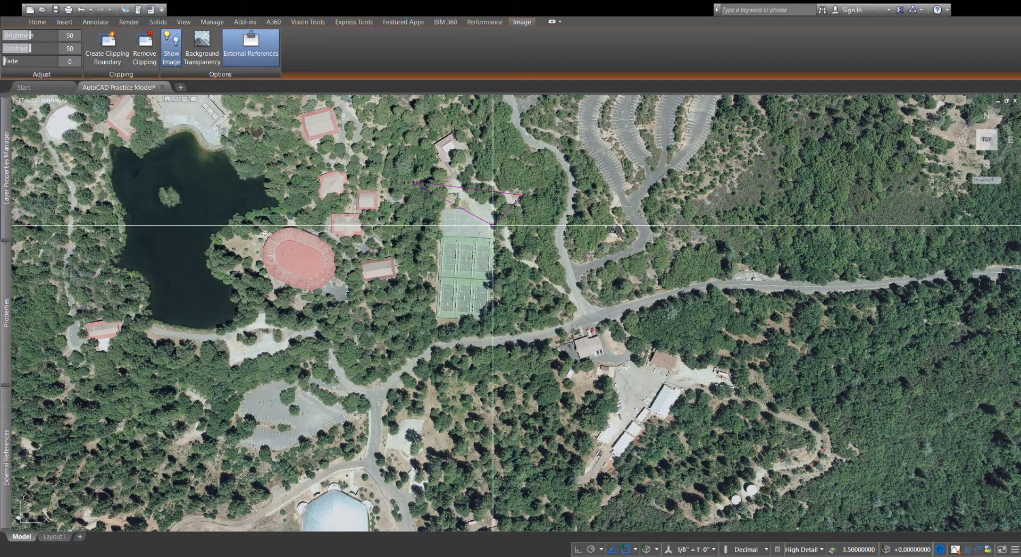
pyautogui.scroll(2, 487, 227)
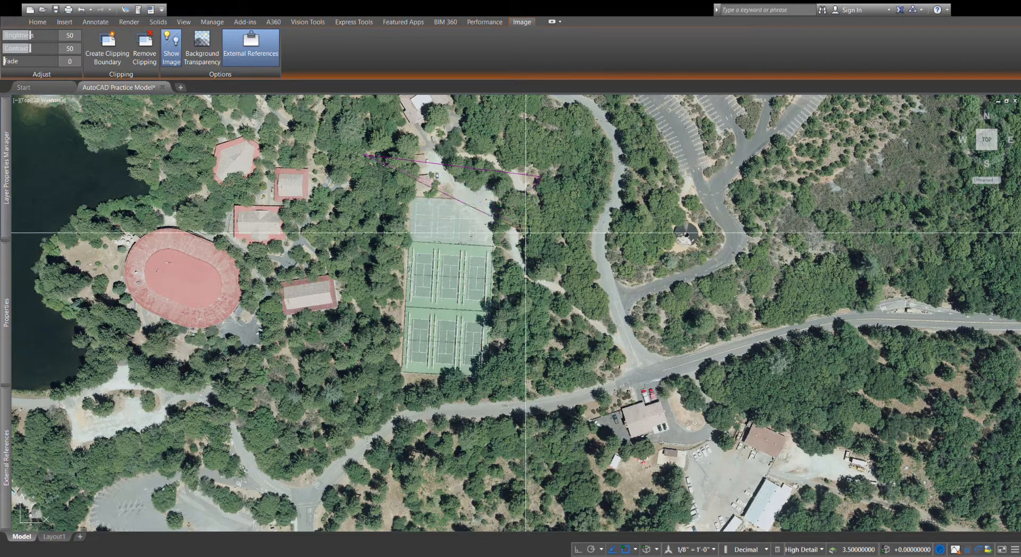
pyautogui.click(539, 314)
pyautogui.click(462, 404)
pyautogui.click(344, 342)
pyautogui.click(359, 212)
pyautogui.press('Return')
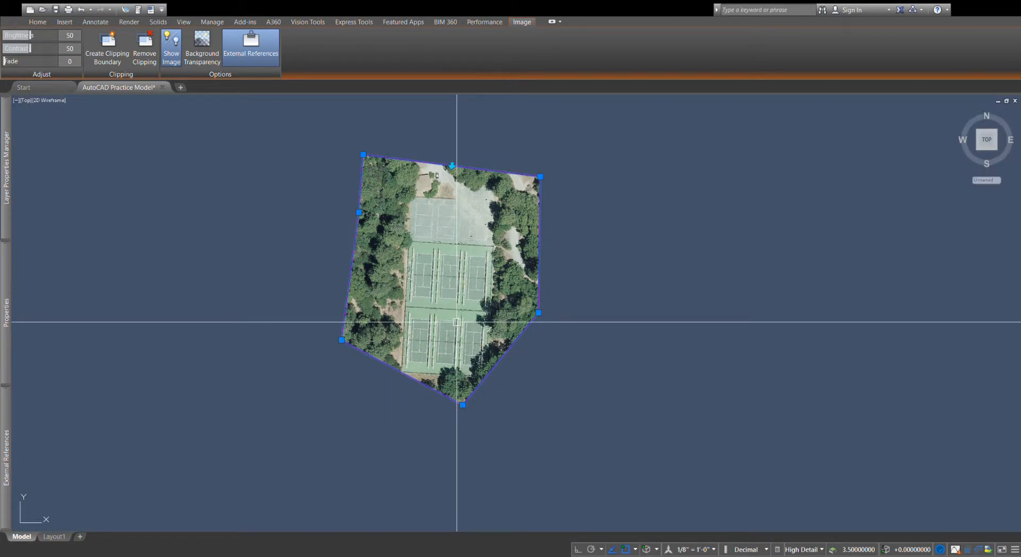
pyautogui.scroll(-8, 456, 323)
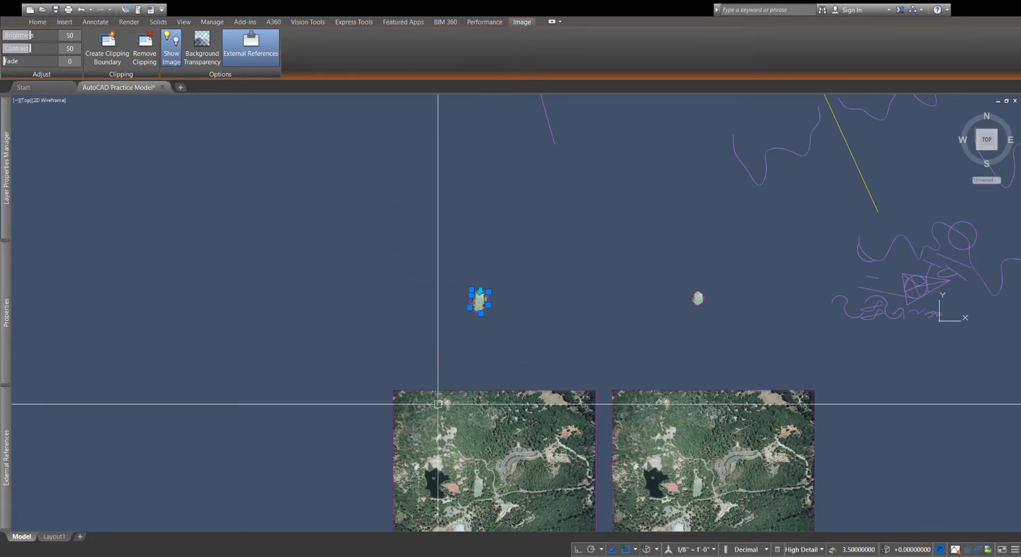
pyautogui.press('Escape')
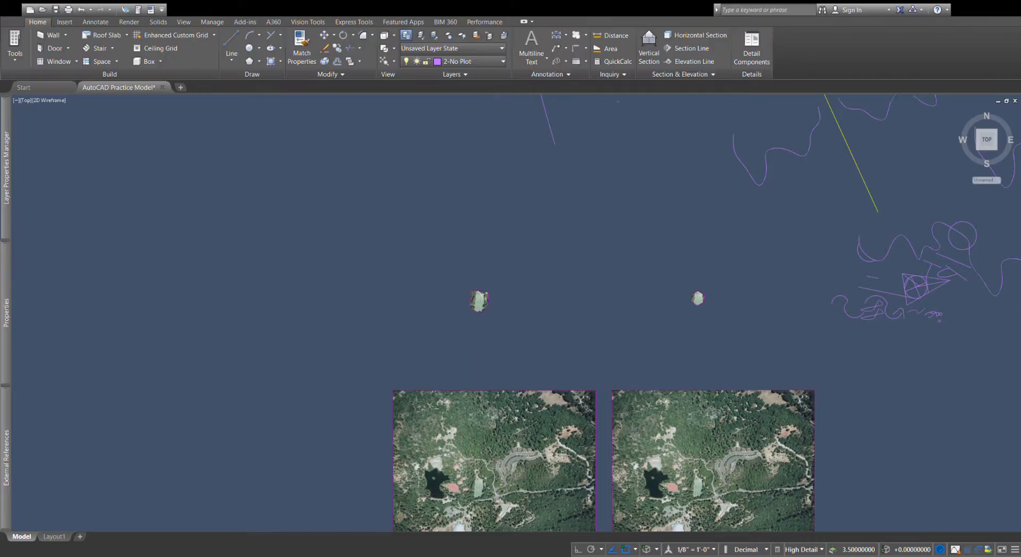
# Step: Clip the lower left aerial image with a rectangular boundary around the tennis courts
pyautogui.scroll(-3, 446, 178)
pyautogui.scroll(2, 469, 304)
pyautogui.click(397, 245)
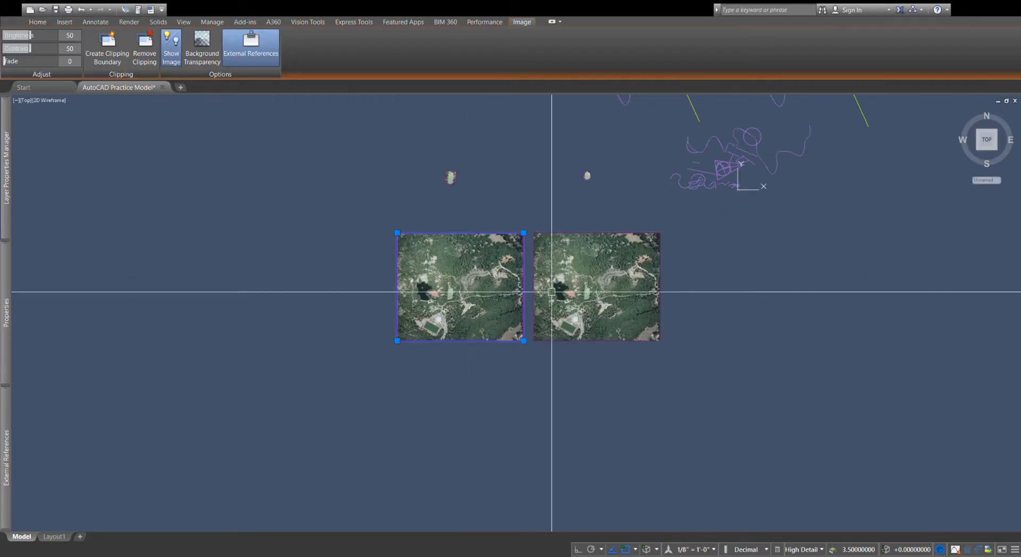
pyautogui.click(116, 49)
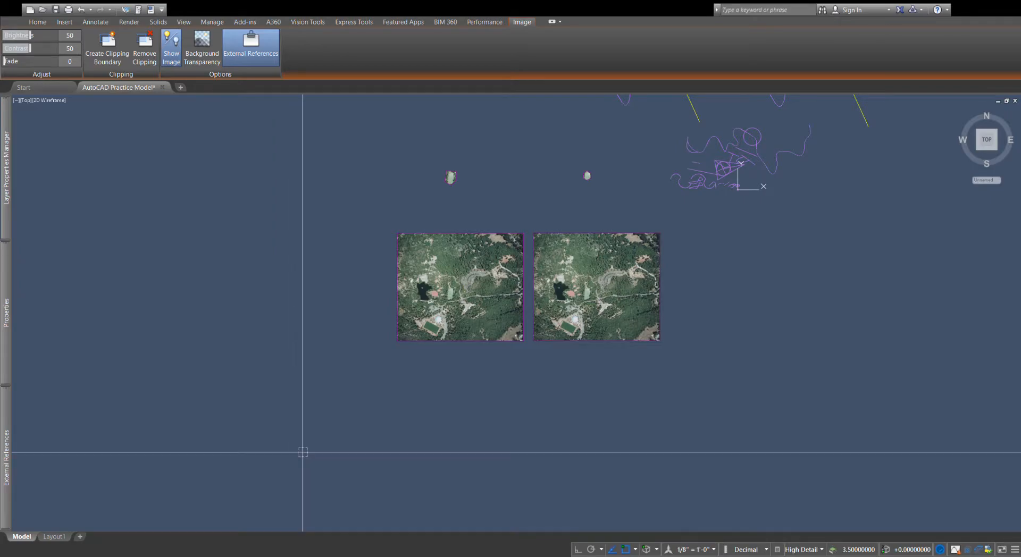
pyautogui.scroll(10, 478, 270)
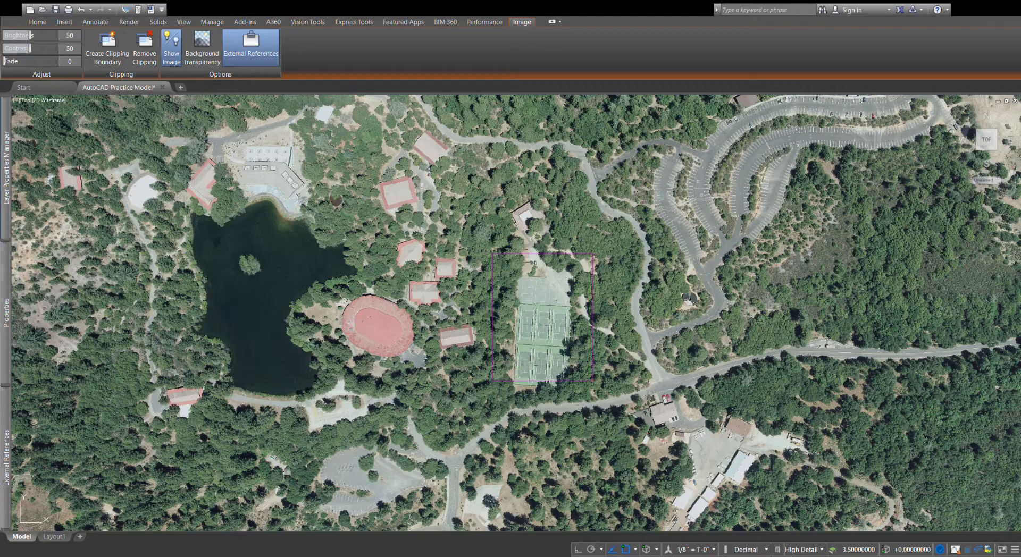
pyautogui.click(590, 396)
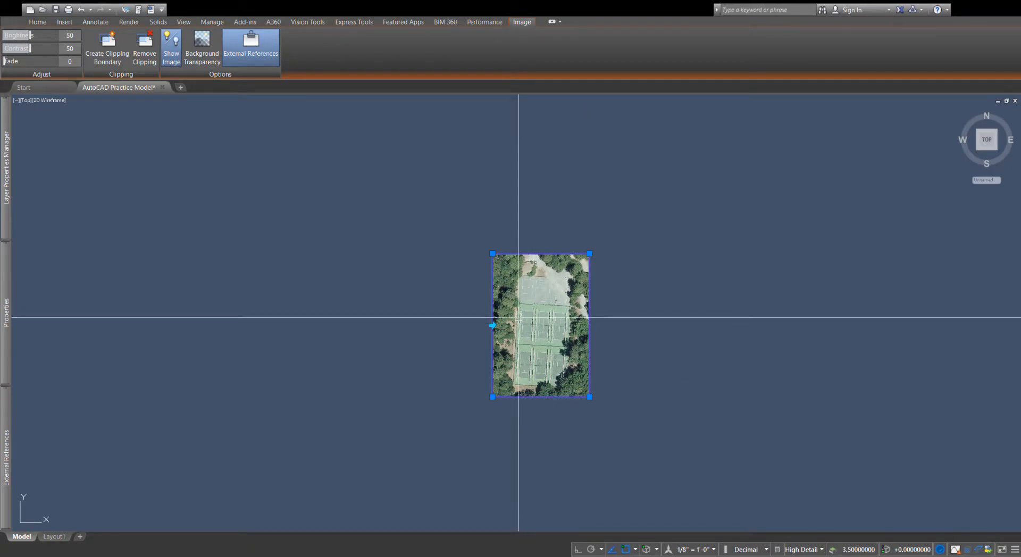
pyautogui.scroll(-5, 467, 264)
pyautogui.scroll(-3, 429, 360)
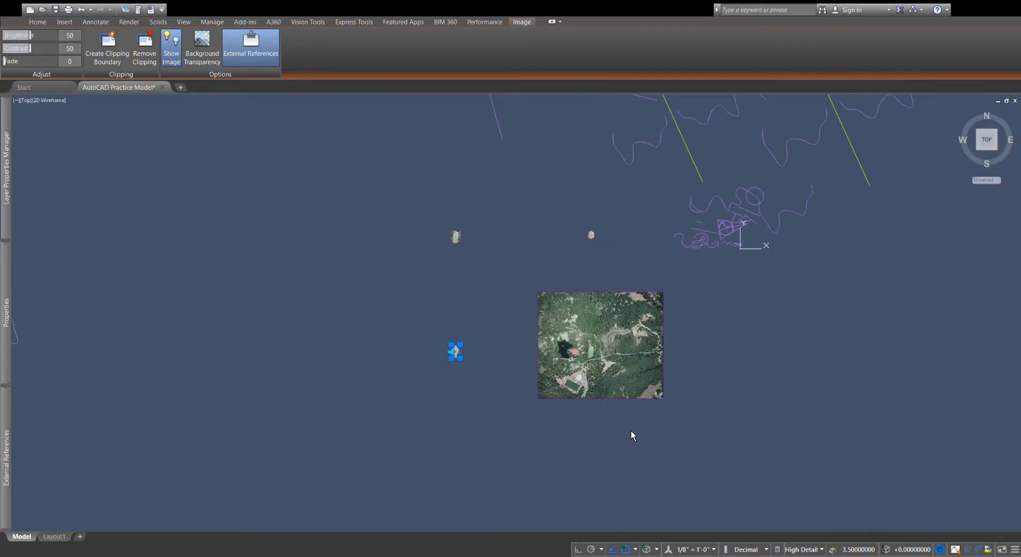
pyautogui.press('Escape')
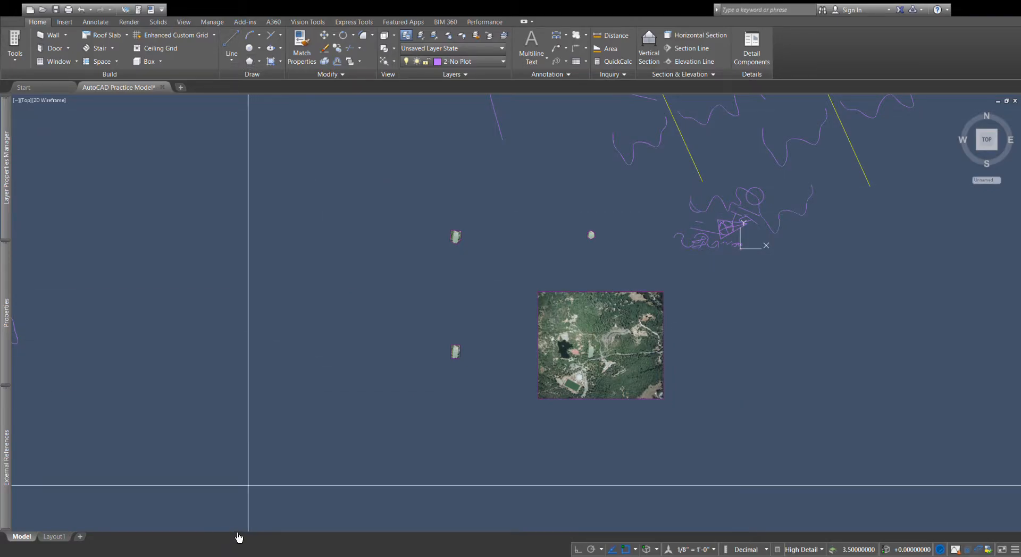
# Step: Draw a hexagon left of the clipped images, and erase it together with the unclipped lower right aerial image
pyautogui.click(271, 441)
pyautogui.click(288, 335)
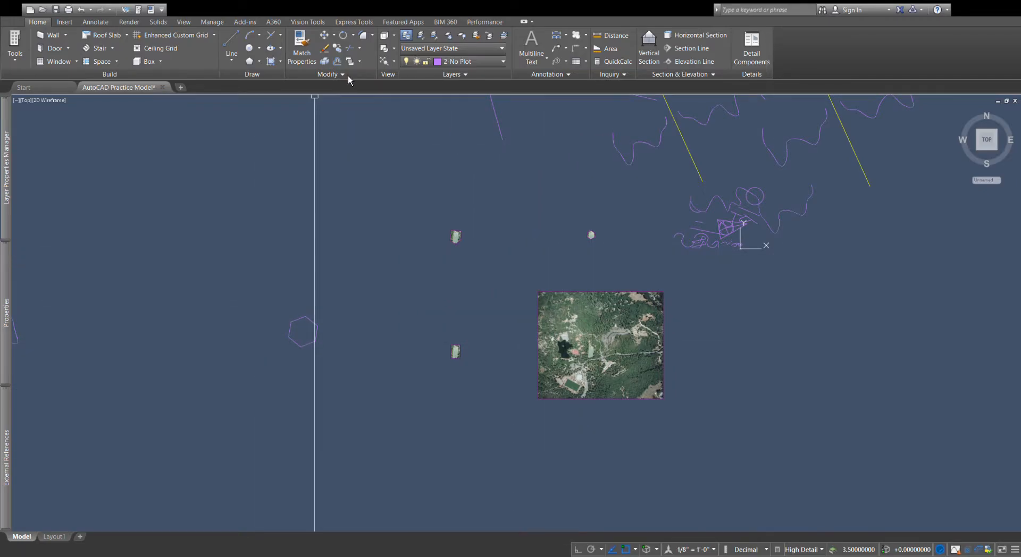
pyautogui.click(554, 313)
pyautogui.click(289, 339)
pyautogui.press('Return')
# Step: Move the rectangular tennis court clip up to just below the irregular polygonal clip
pyautogui.click(603, 249)
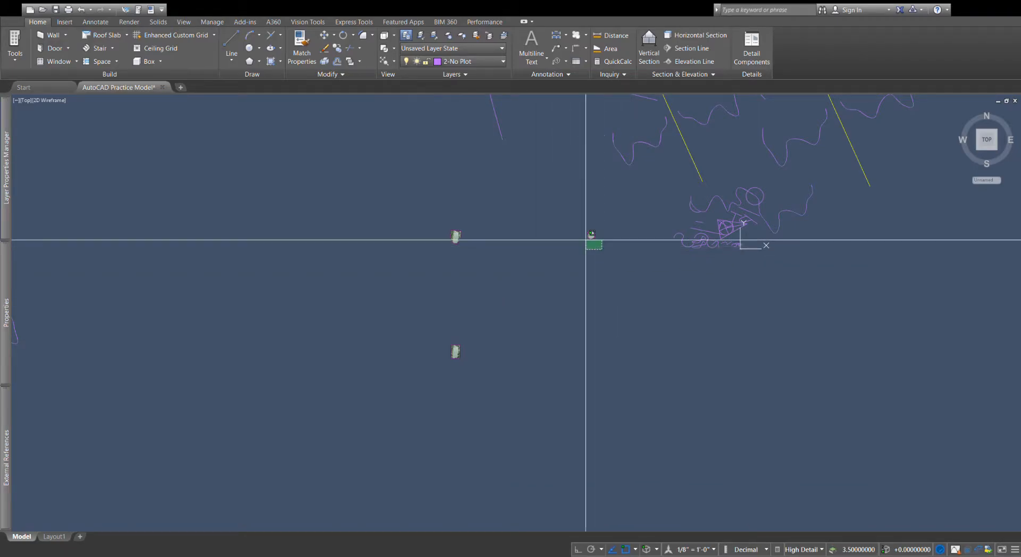
pyautogui.press('Escape')
pyautogui.click(502, 420)
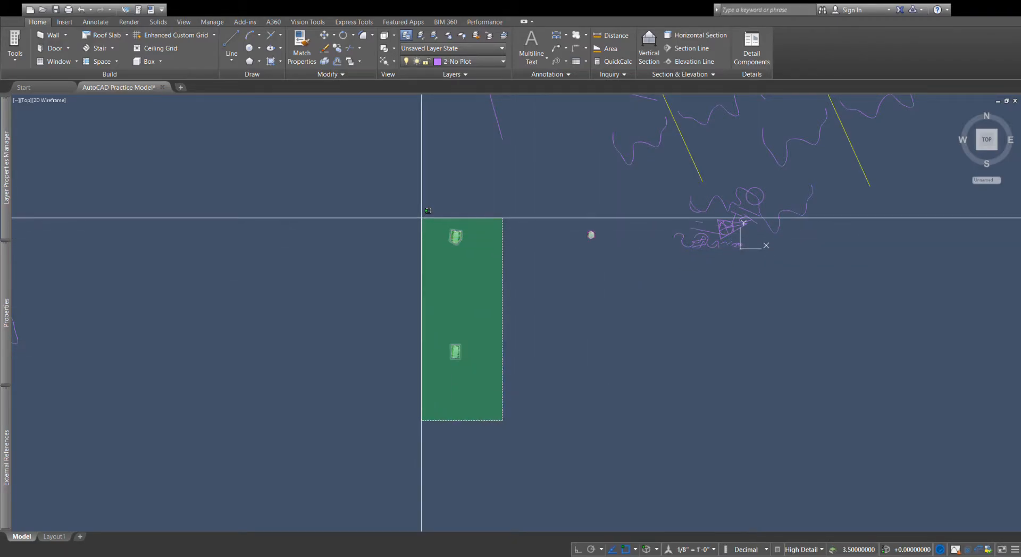
pyautogui.click(454, 348)
pyautogui.moveTo(456, 358); pyautogui.dragTo(458, 292)
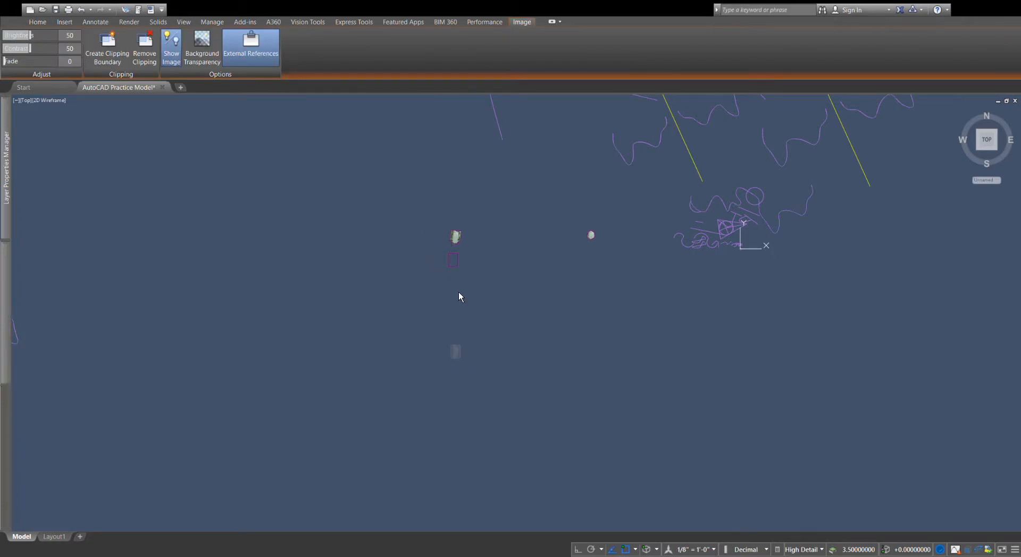
# Step: Move the polygonal and rectangular clips over beside the hexagonal clip, and place a copy of the hexagonal clip just below it
pyautogui.click(505, 285)
pyautogui.click(422, 213)
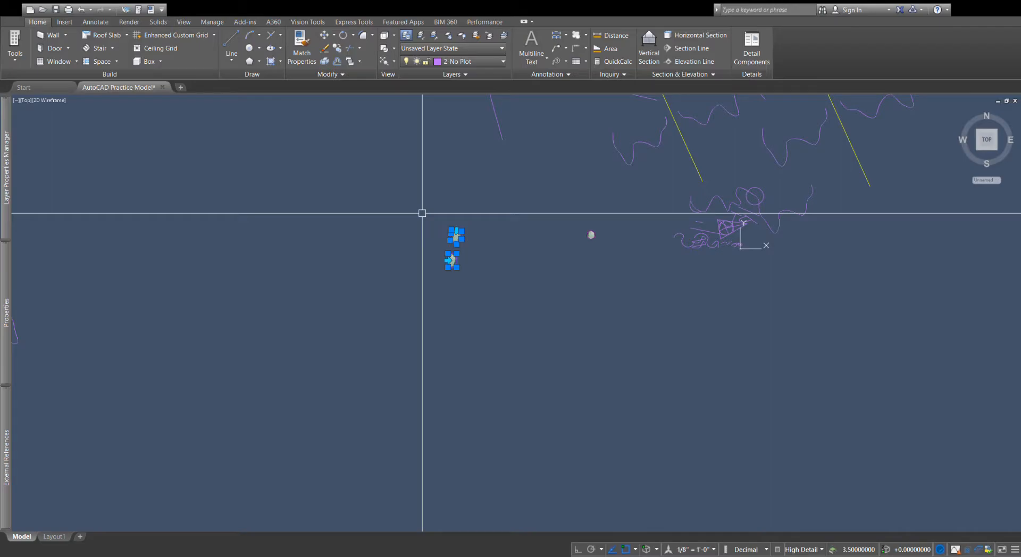
pyautogui.moveTo(453, 237); pyautogui.dragTo(611, 228)
pyautogui.press('Escape')
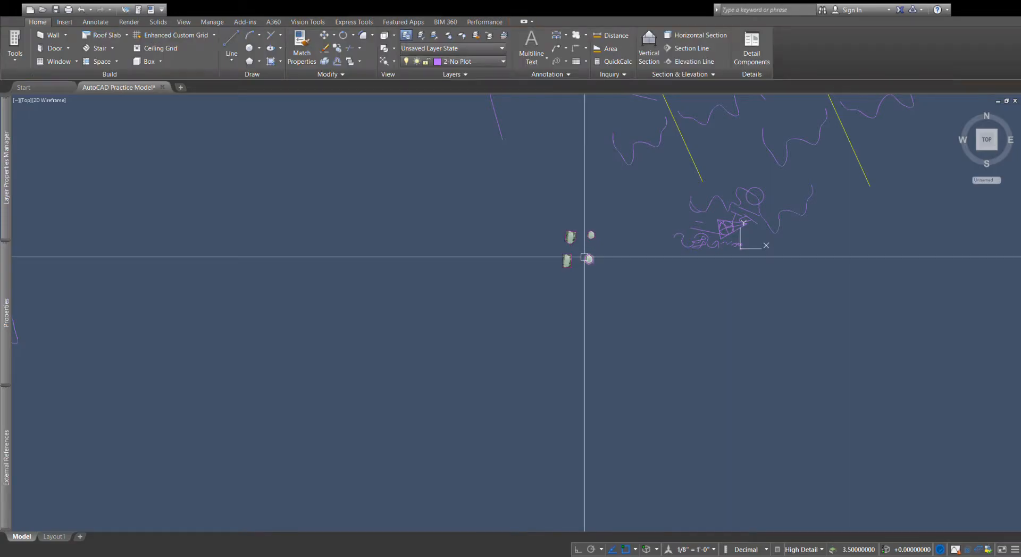
# Step: Invert the lower hexagonal clip to show the area outside it, and move that image down and to the right
pyautogui.scroll(6, 587, 258)
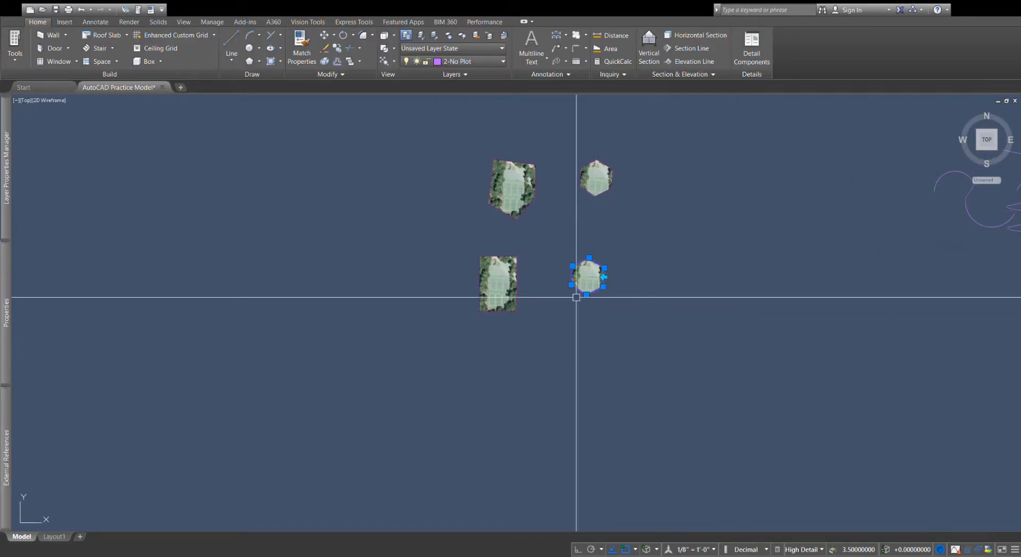
pyautogui.click(597, 283)
pyautogui.click(603, 277)
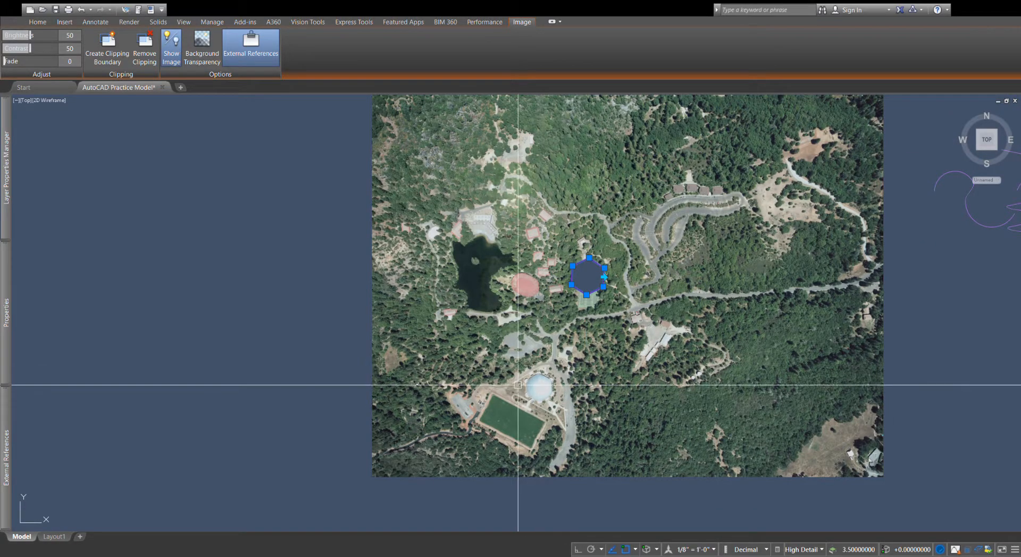
pyautogui.scroll(-4, 520, 392)
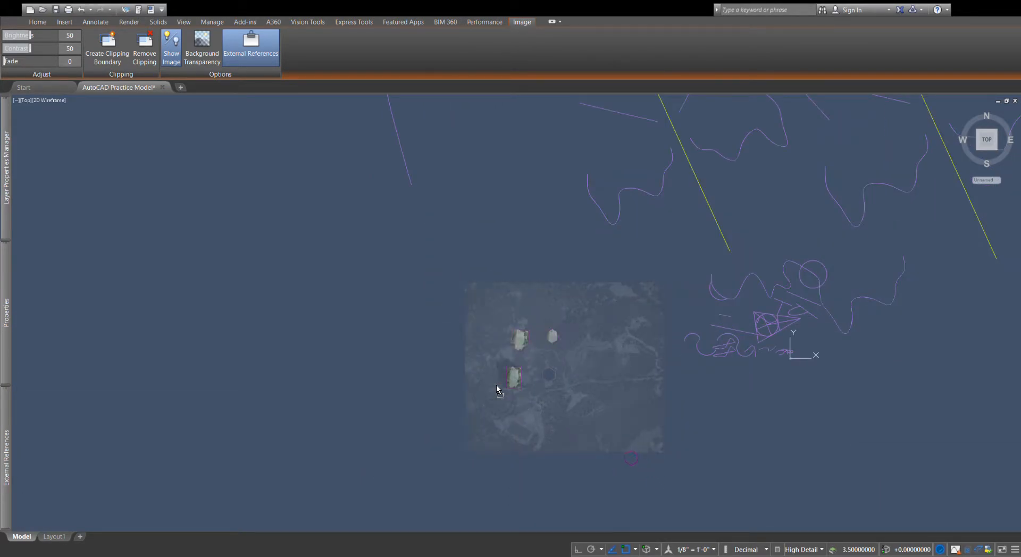
pyautogui.moveTo(490, 365); pyautogui.dragTo(593, 434)
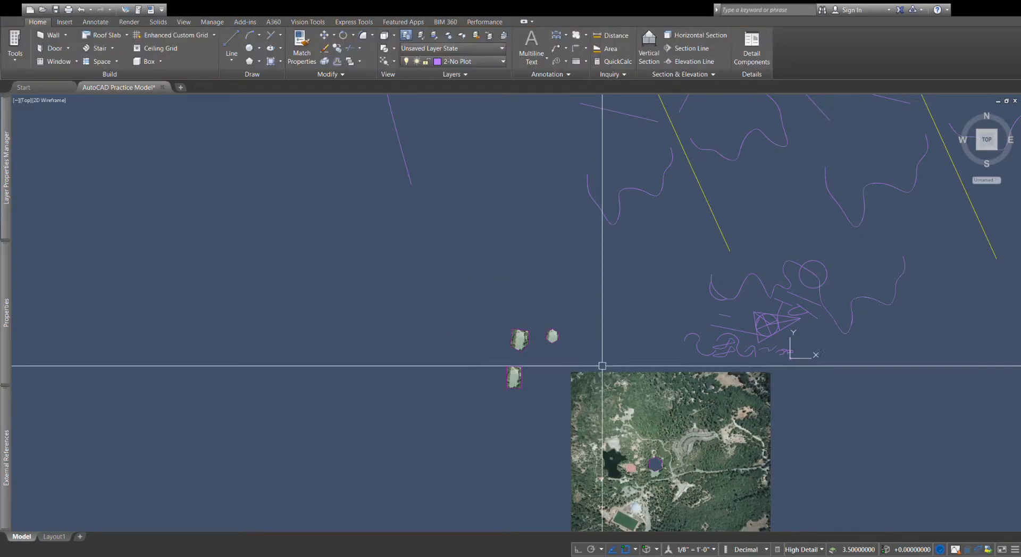
# Step: Try to select the inverted image by its surface and outer edges
pyautogui.click(679, 447)
pyautogui.click(625, 370)
pyautogui.click(613, 360)
pyautogui.click(577, 390)
pyautogui.click(619, 358)
pyautogui.click(588, 390)
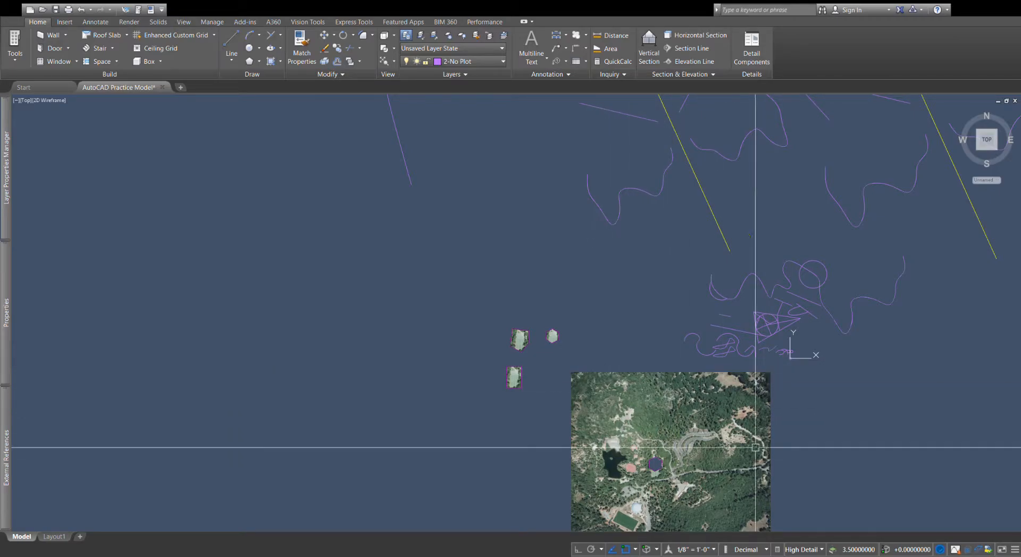
# Step: Select the inverted image by its hexagonal clip edge and move it slightly up and to the left
pyautogui.click(659, 465)
pyautogui.click(669, 434)
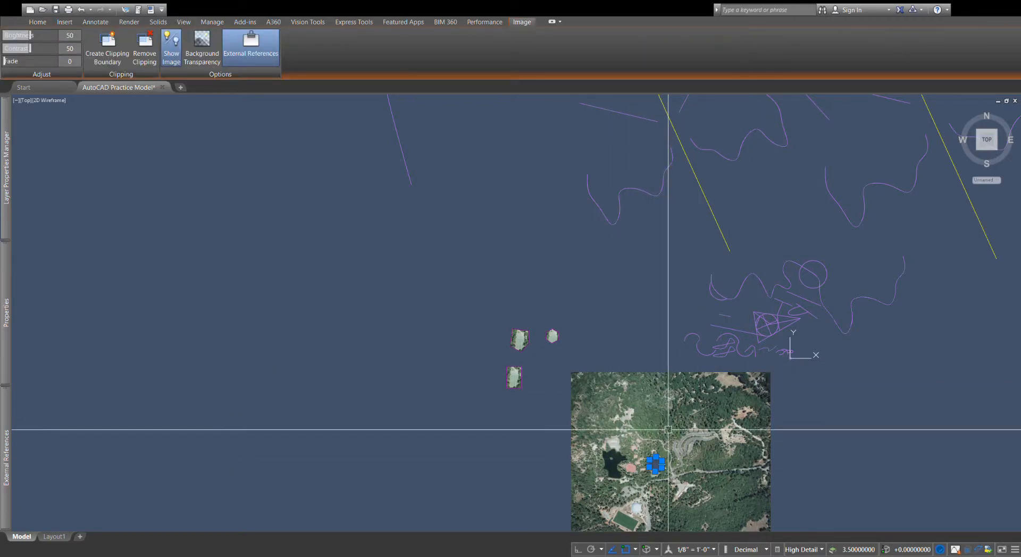
pyautogui.moveTo(641, 415); pyautogui.dragTo(657, 429)
# Step: Select the three small clipped images together with the inverted image and move them up and to the right, clear of the other linework
pyautogui.click(568, 303)
pyautogui.click(467, 419)
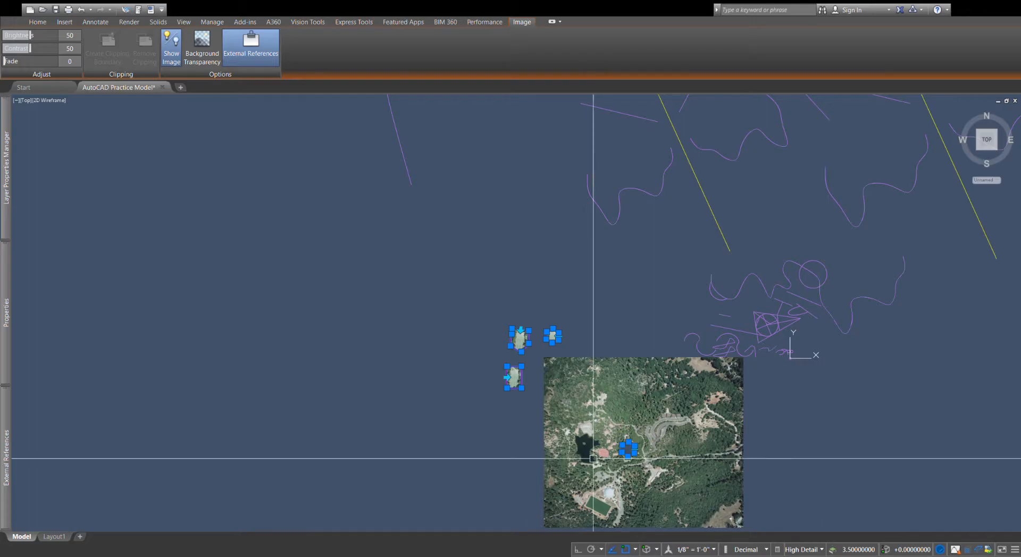
pyautogui.scroll(-6, 636, 362)
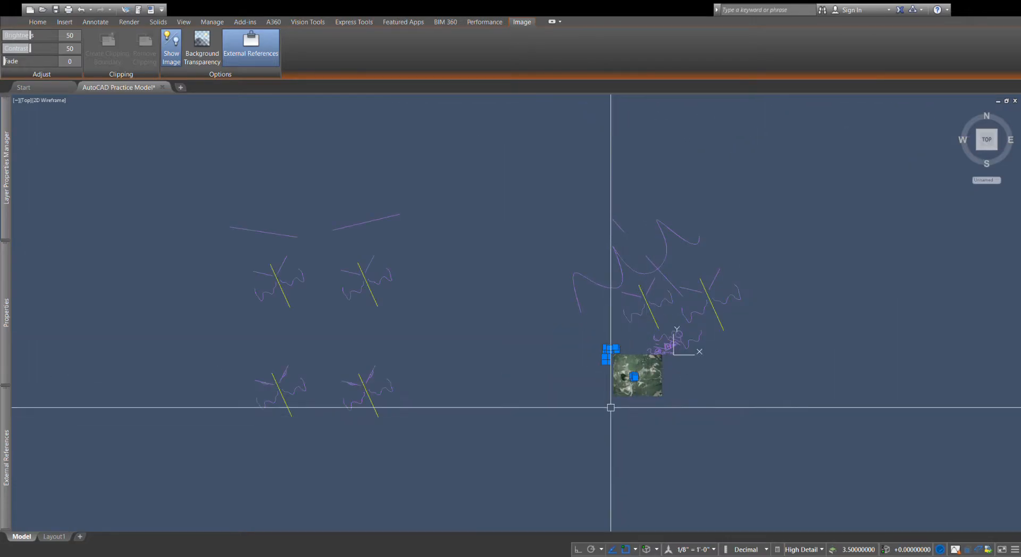
pyautogui.moveTo(664, 395)
pyautogui.mouseDown()
pyautogui.moveTo(620, 370)
pyautogui.moveTo(643, 369)
pyautogui.moveTo(583, 315)
pyautogui.moveTo(570, 239)
pyautogui.moveTo(789, 355)
pyautogui.mouseUp()
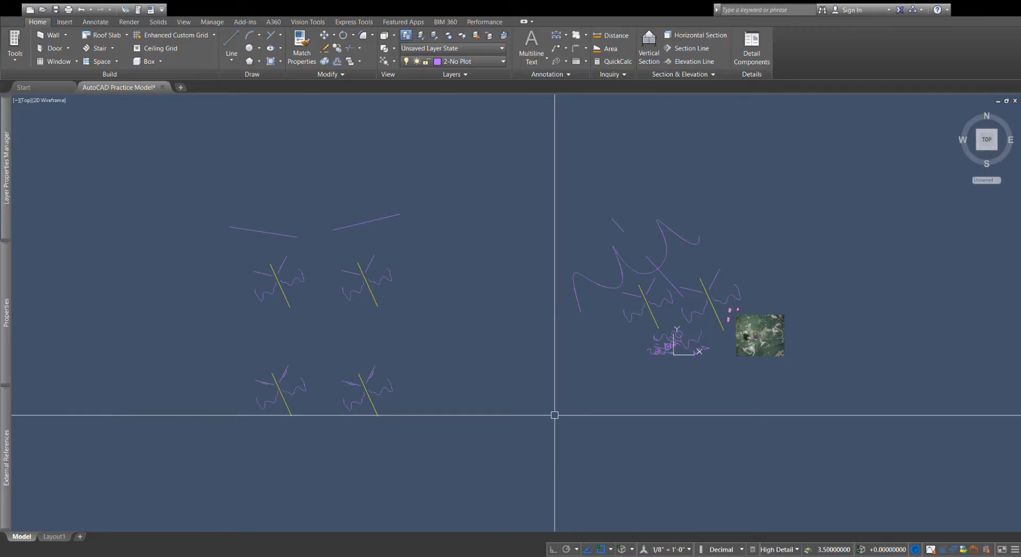
# Step: Select the external reference beside the origin linework, assign it to layer 0, and clear the selection
pyautogui.scroll(10, 636, 304)
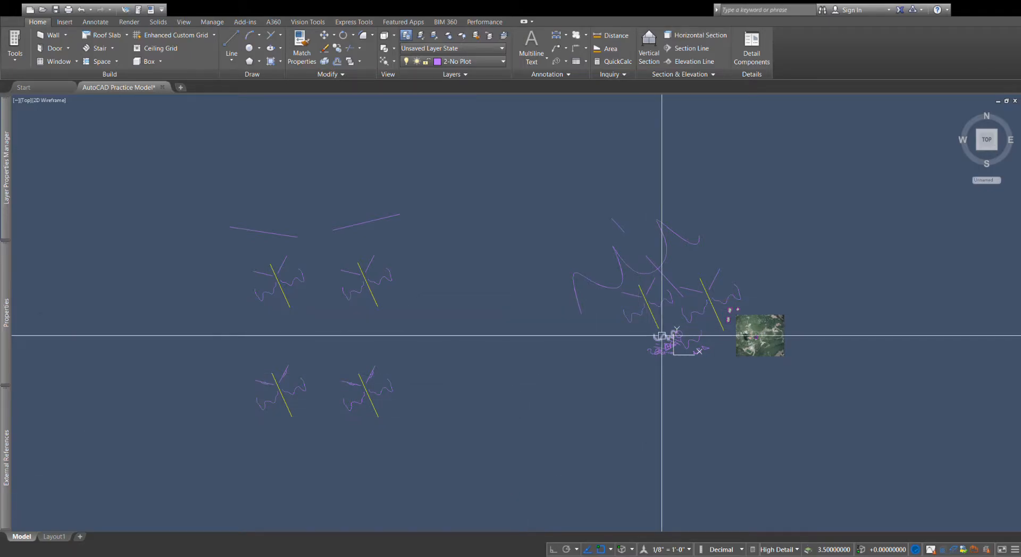
pyautogui.scroll(10, 615, 348)
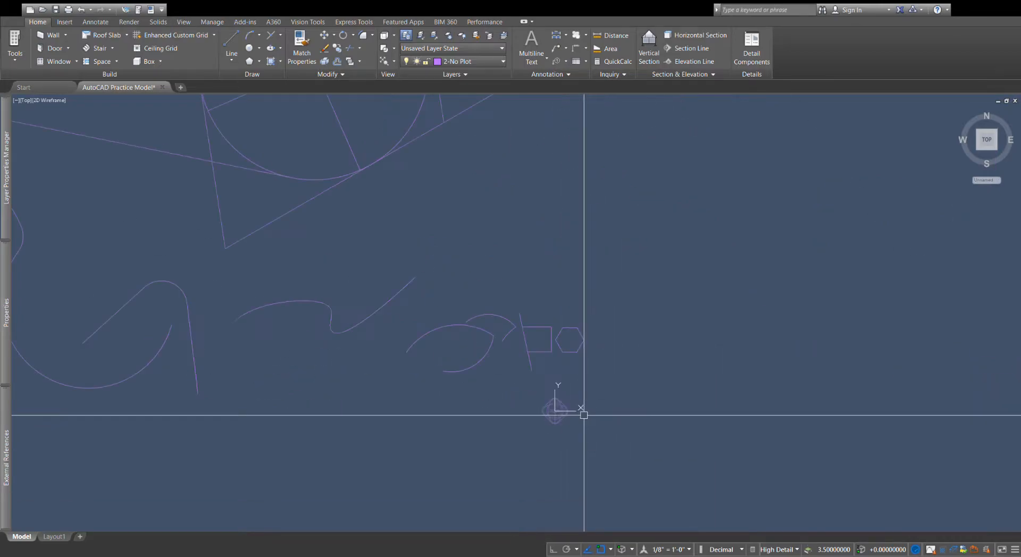
pyautogui.scroll(-3, 591, 379)
pyautogui.scroll(-10, 591, 379)
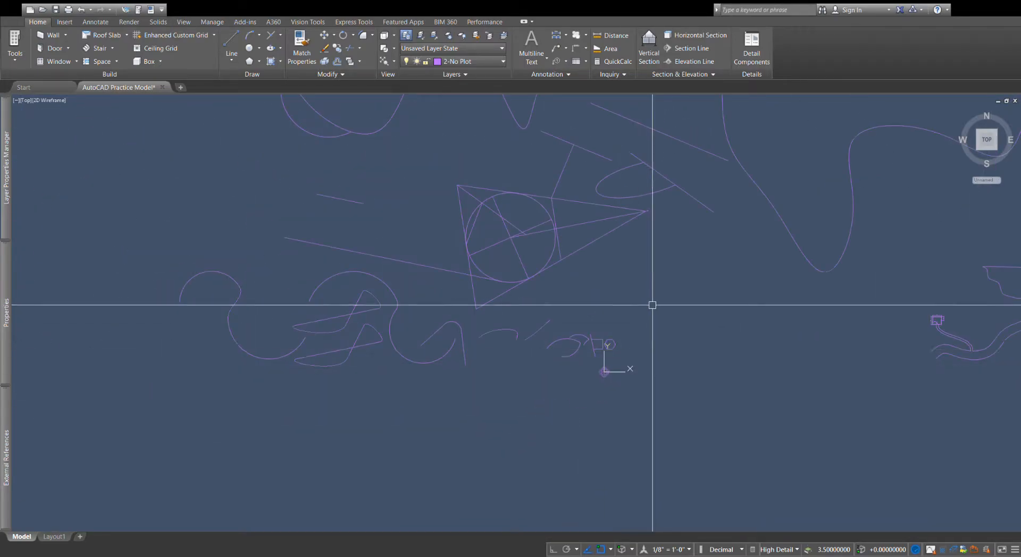
pyautogui.scroll(-5, 633, 379)
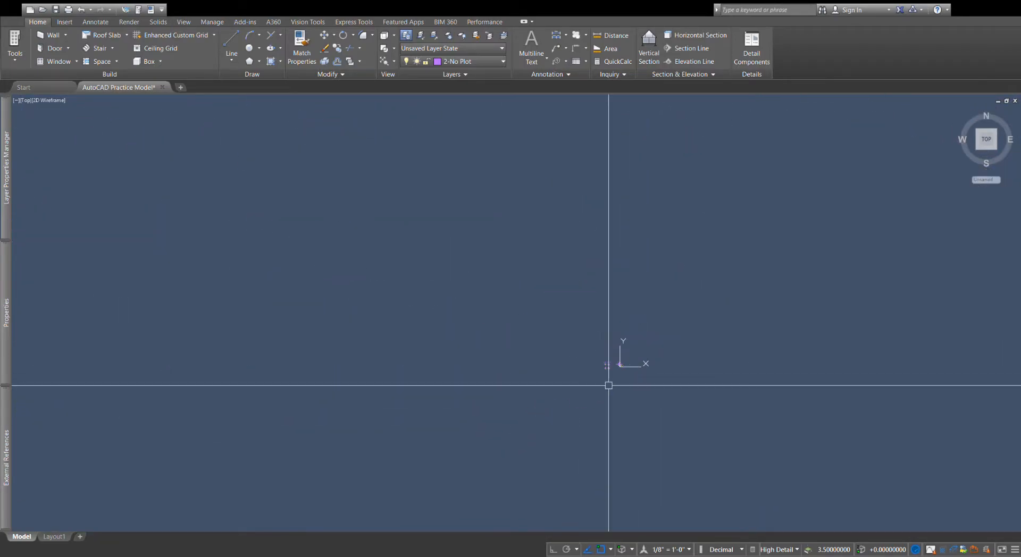
pyautogui.click(387, 65)
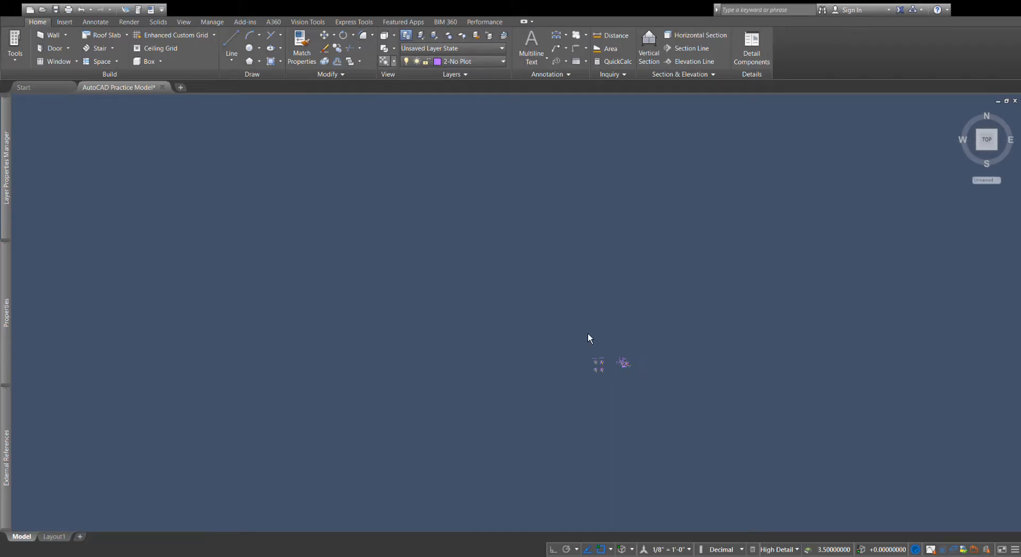
pyautogui.scroll(8, 777, 339)
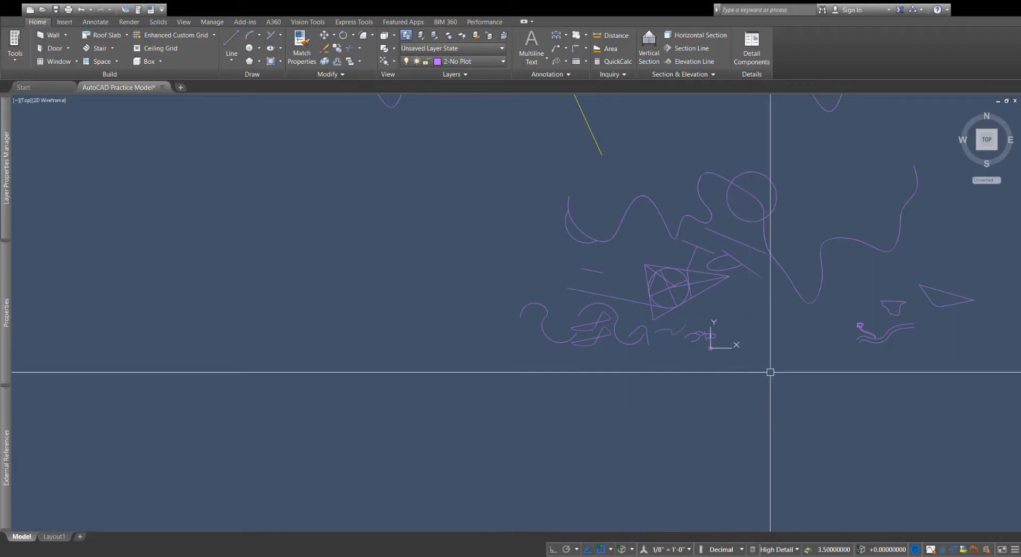
pyautogui.click(887, 341)
pyautogui.scroll(-3, 556, 337)
pyautogui.scroll(3, 780, 330)
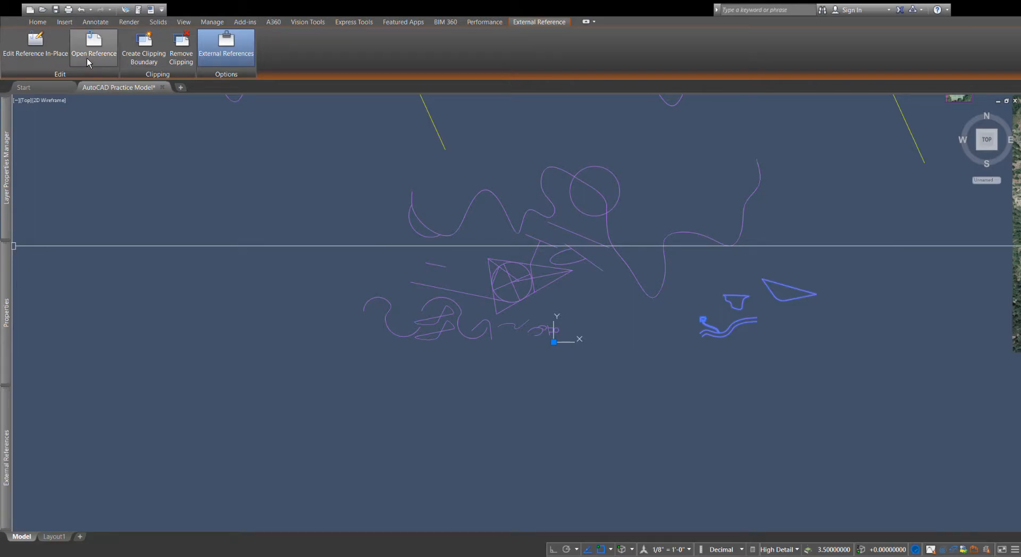
pyautogui.click(37, 22)
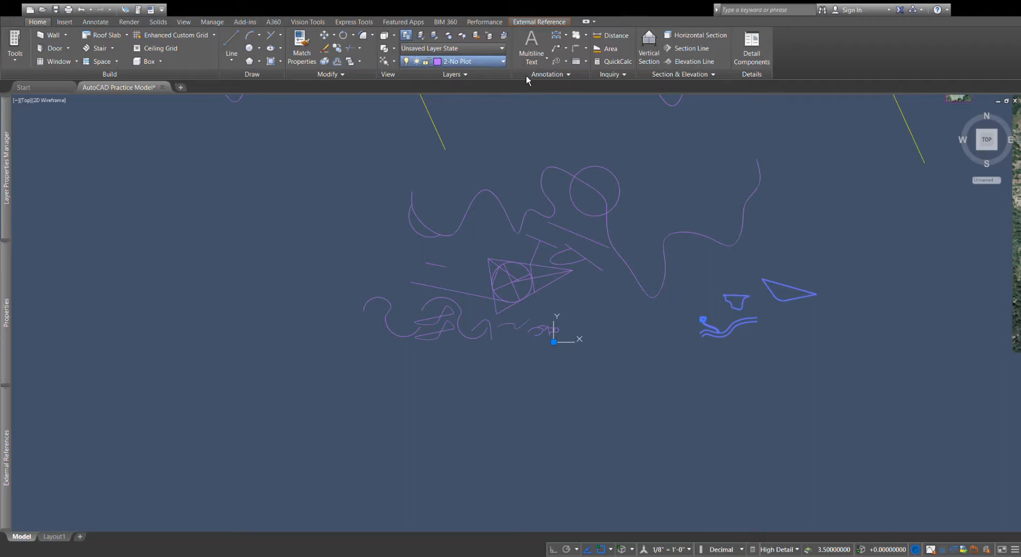
pyautogui.click(454, 76)
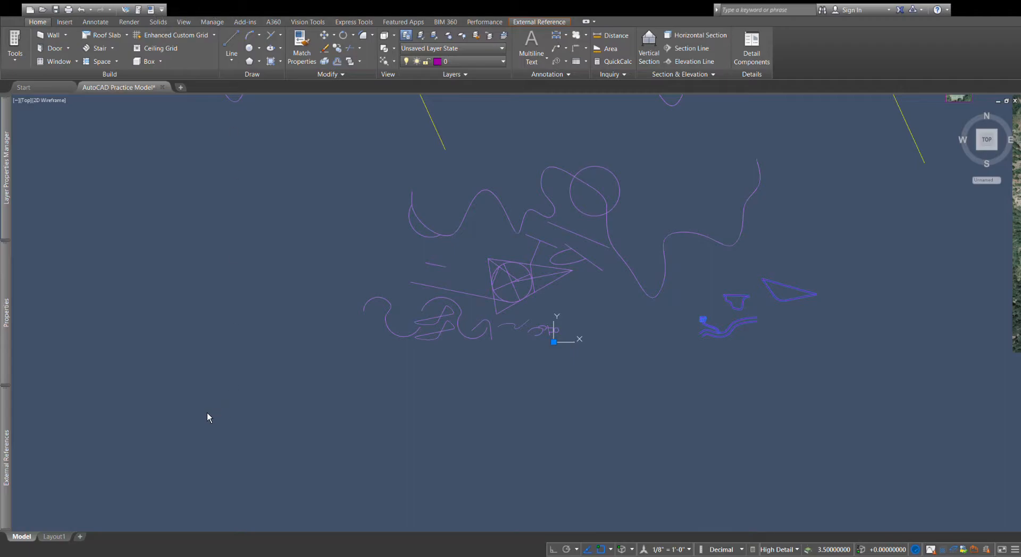
pyautogui.press('Escape')
# Step: Select the inverted image by its hexagonal edge, then part of the linework west of the origin, clearing each selection
pyautogui.scroll(-2, 219, 396)
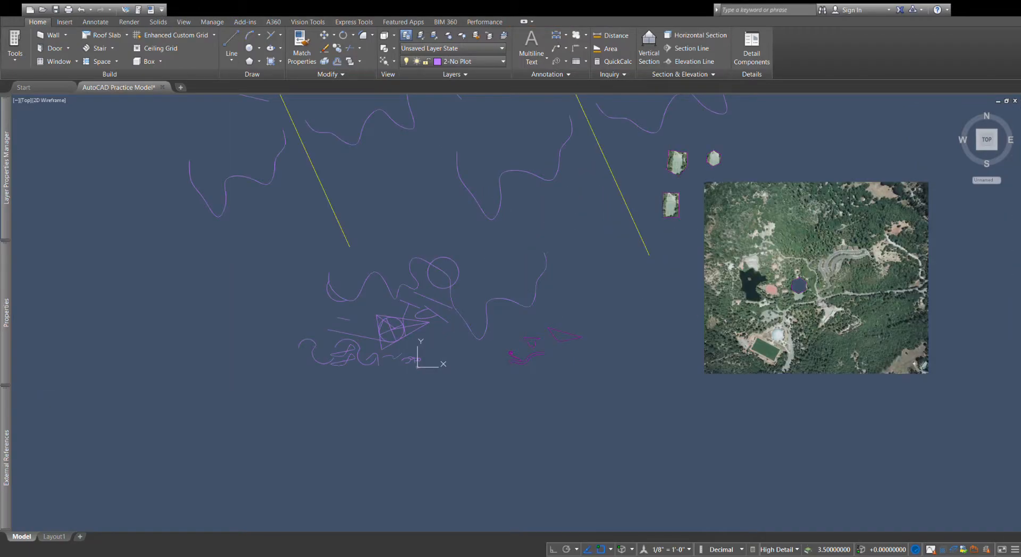
pyautogui.scroll(-2, 204, 416)
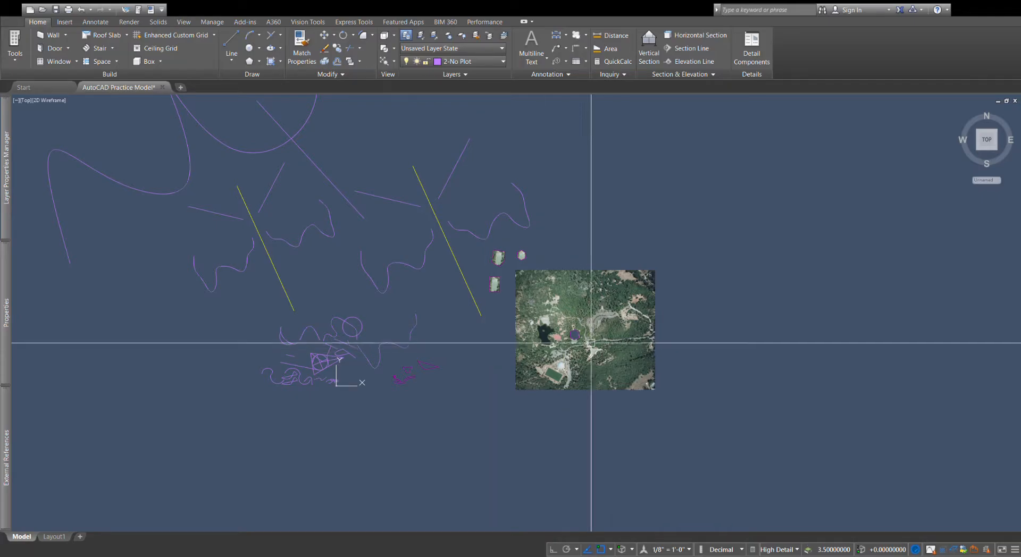
pyautogui.click(574, 335)
pyautogui.press('Escape')
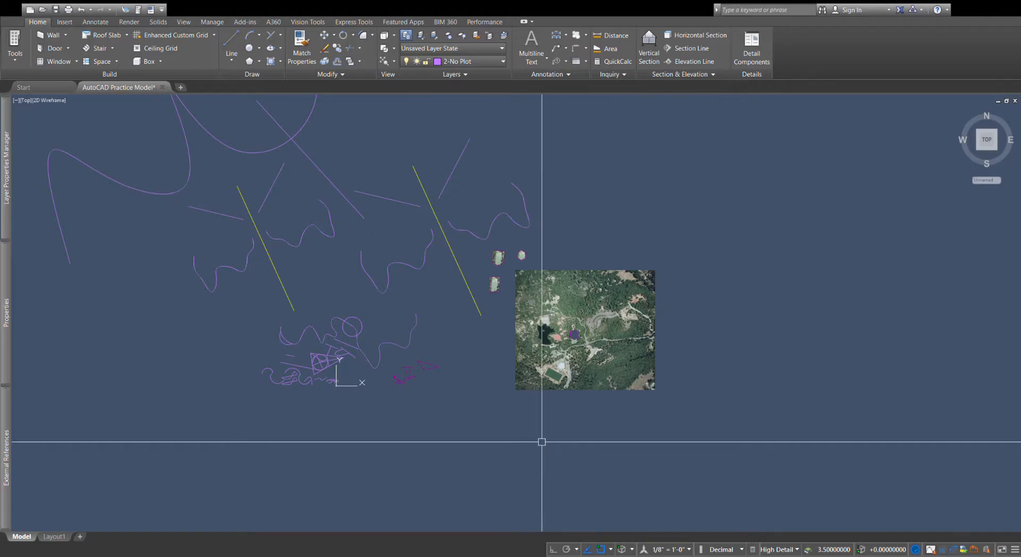
pyautogui.scroll(-2, 538, 450)
pyautogui.scroll(-1, 582, 473)
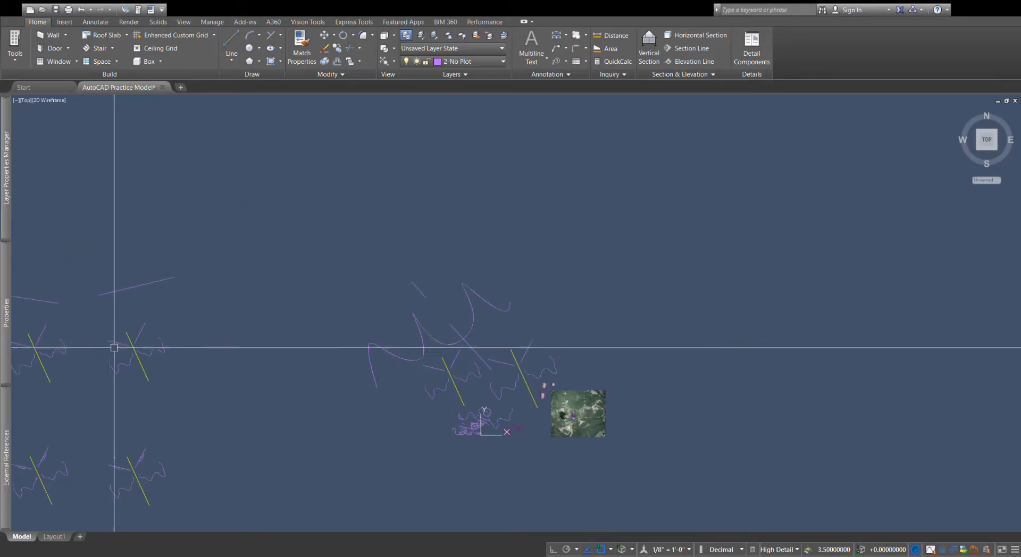
pyautogui.click(137, 349)
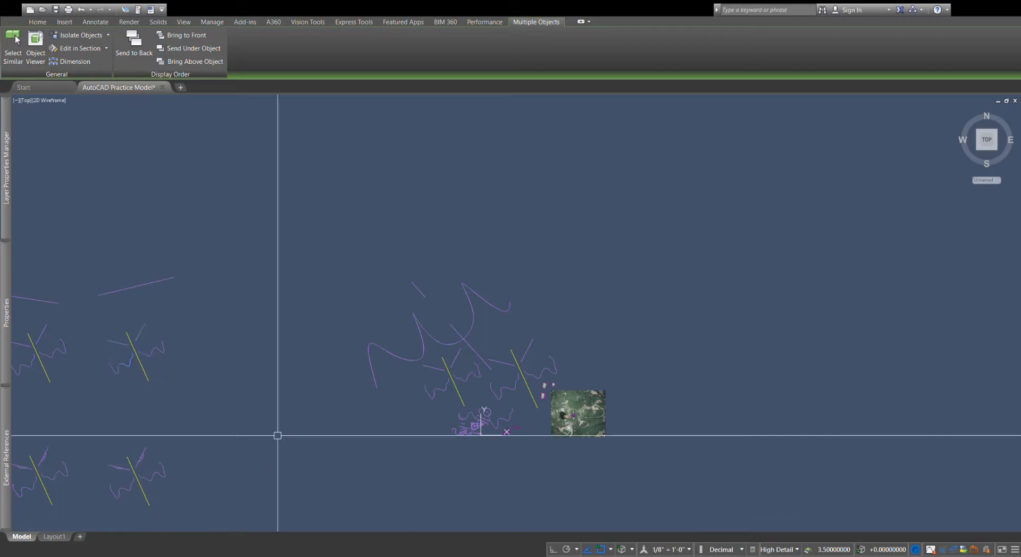
pyautogui.press('Escape')
# Step: Select the external reference east of the origin to examine its full extent, then clear the selection
pyautogui.scroll(4, 617, 354)
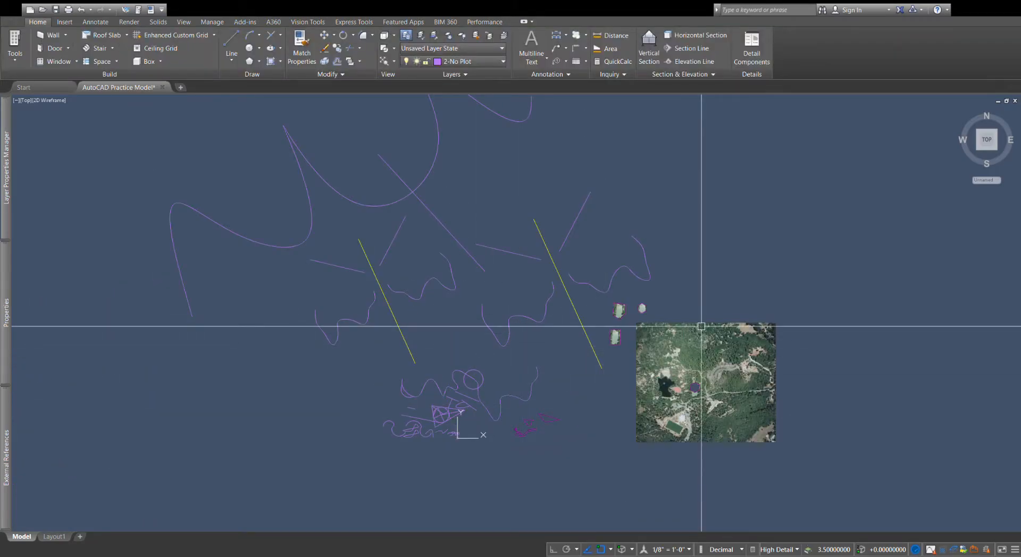
pyautogui.scroll(2, 508, 437)
pyautogui.scroll(2, 507, 427)
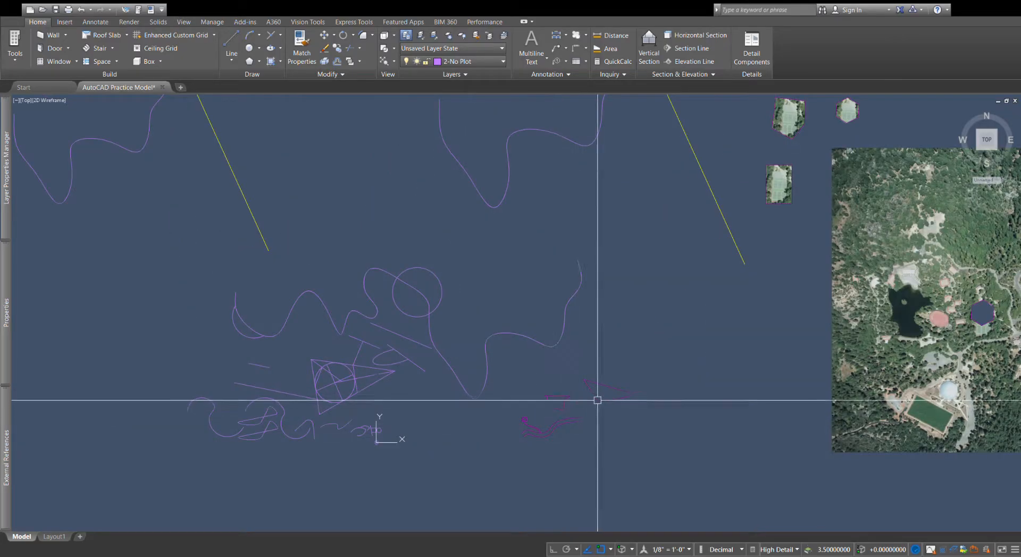
pyautogui.click(559, 394)
pyautogui.scroll(-4, 593, 412)
pyautogui.scroll(4, 563, 406)
pyautogui.press('Escape')
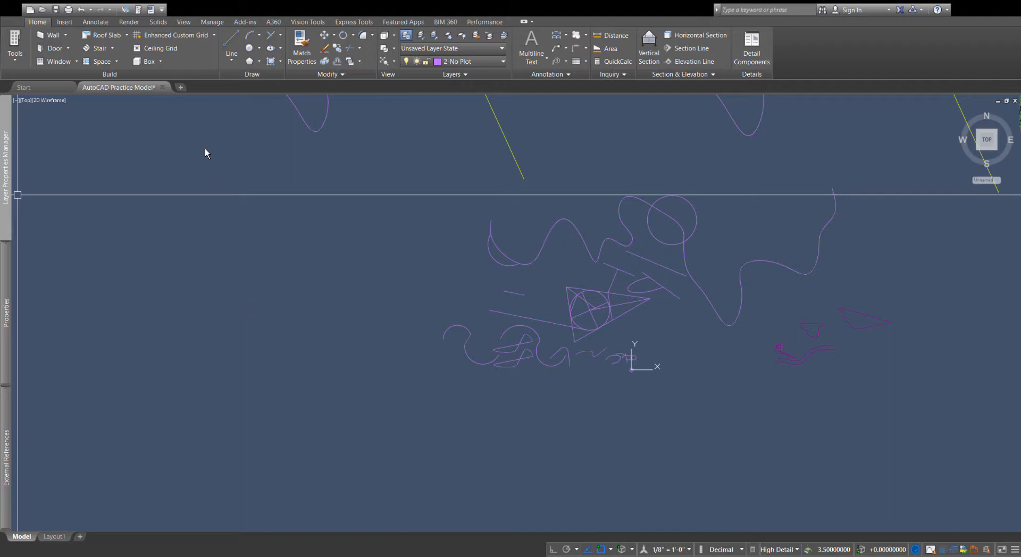
# Step: Select the external reference by its road line and again by its small building, clearing the selection each time
pyautogui.click(233, 239)
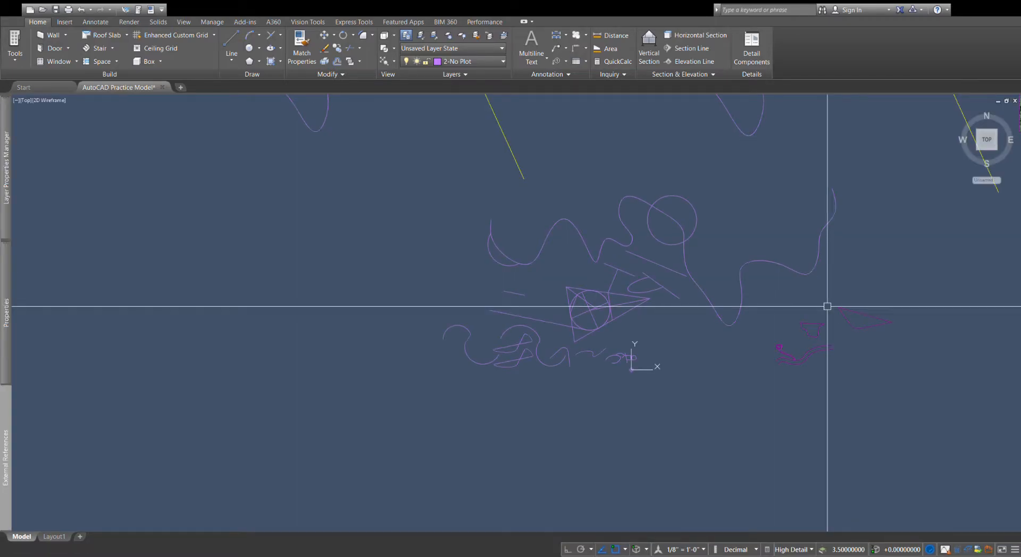
pyautogui.scroll(-3, 647, 351)
pyautogui.scroll(-1, 647, 361)
pyautogui.scroll(8, 683, 372)
pyautogui.scroll(2, 663, 396)
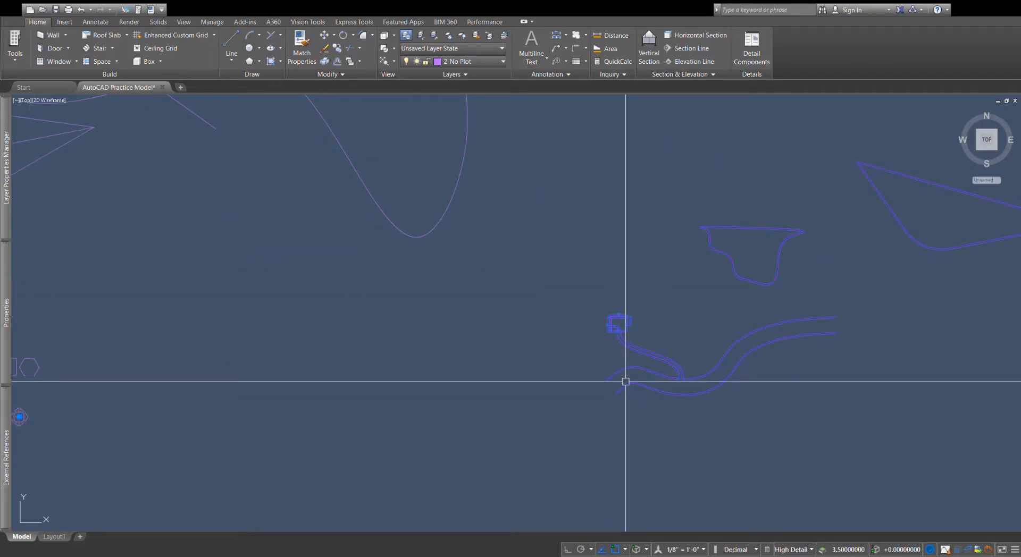
pyautogui.click(625, 381)
pyautogui.scroll(-5, 681, 375)
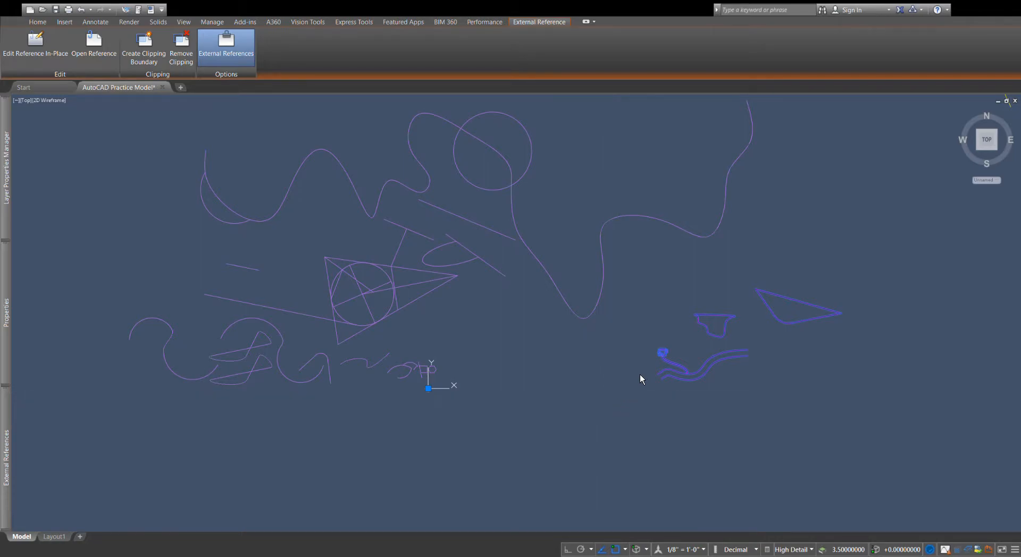
pyautogui.press('Escape')
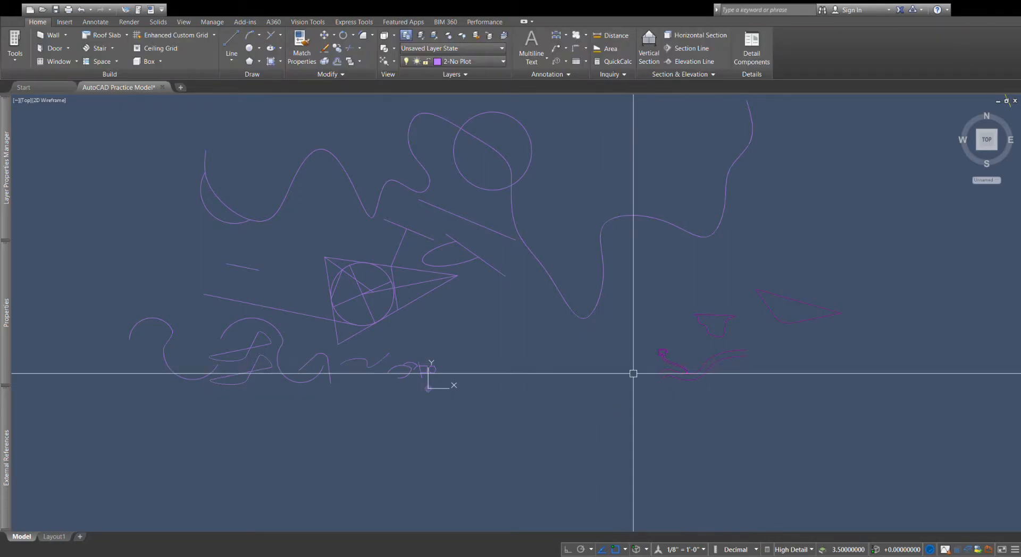
pyautogui.click(665, 355)
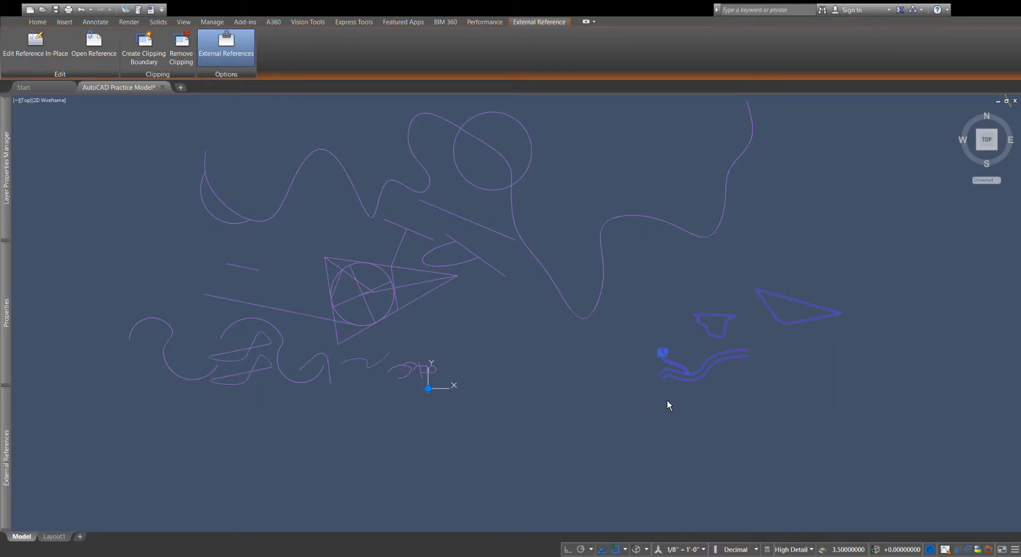
pyautogui.press('Escape')
# Step: Select the whole group of lines and blocks far west of the origin to inspect it, then clear the selection
pyautogui.scroll(-5, 691, 341)
pyautogui.scroll(-3, 680, 335)
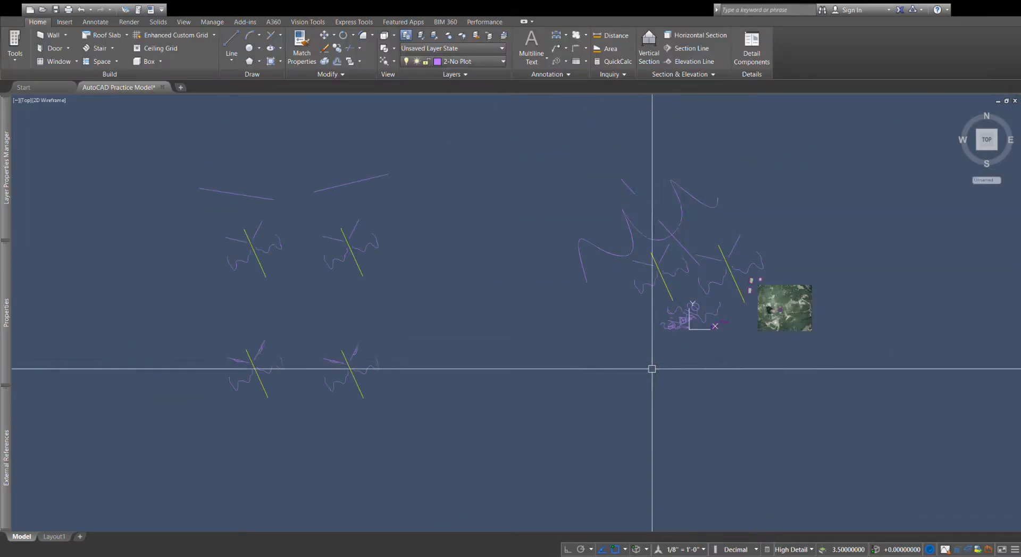
pyautogui.click(428, 422)
pyautogui.click(128, 123)
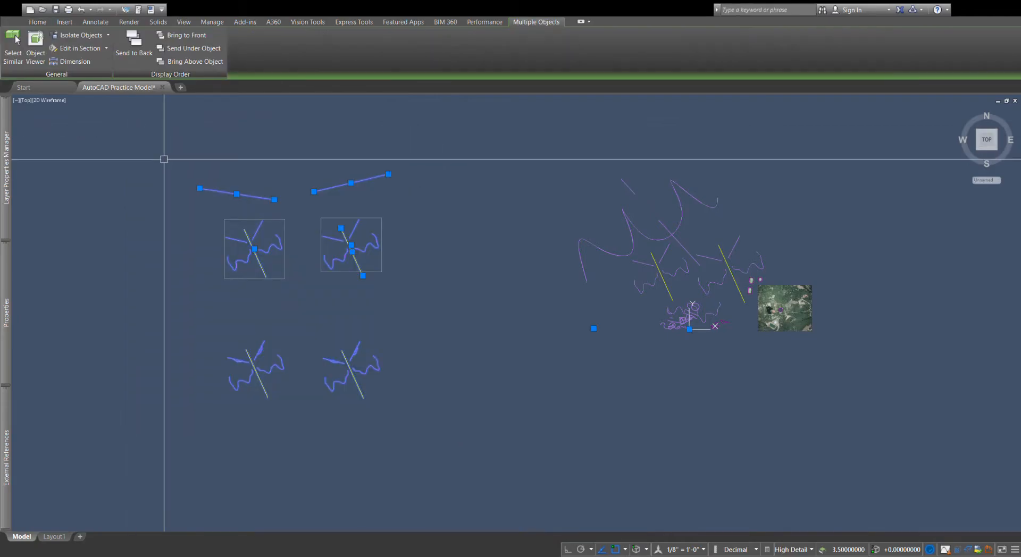
pyautogui.moveTo(259, 252); pyautogui.dragTo(236, 204)
pyautogui.press('Escape')
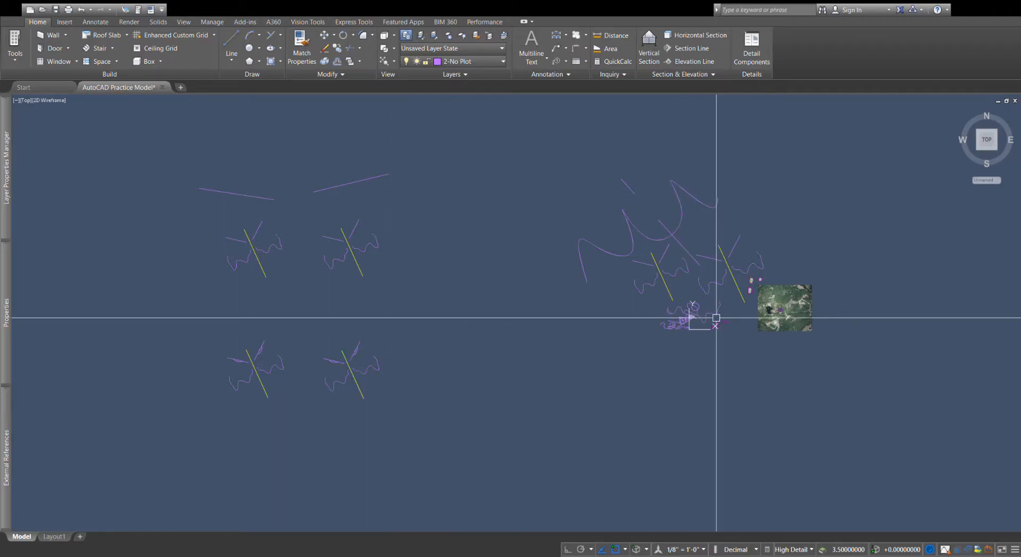
pyautogui.press('Escape')
pyautogui.write('z')
pyautogui.press('Return')
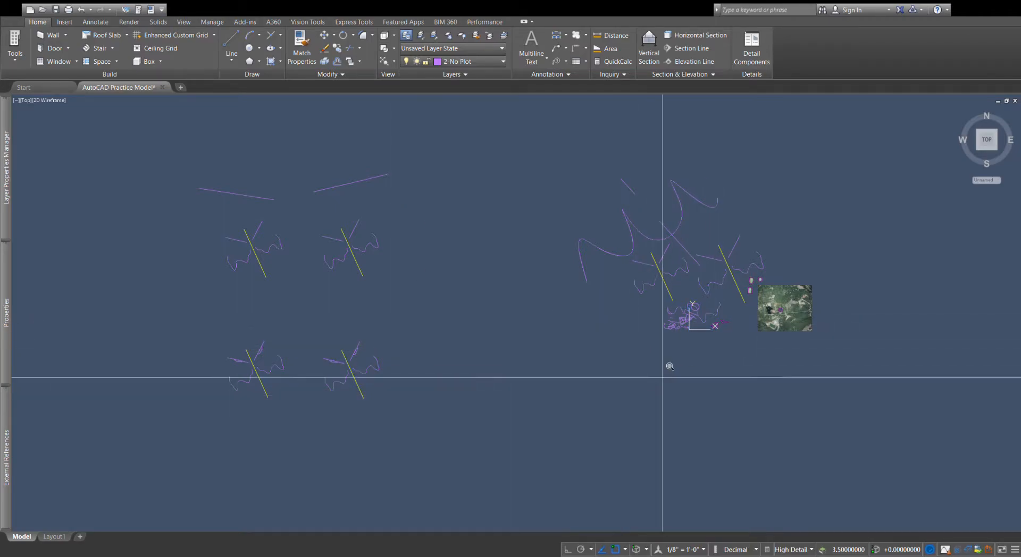
pyautogui.press('Return')
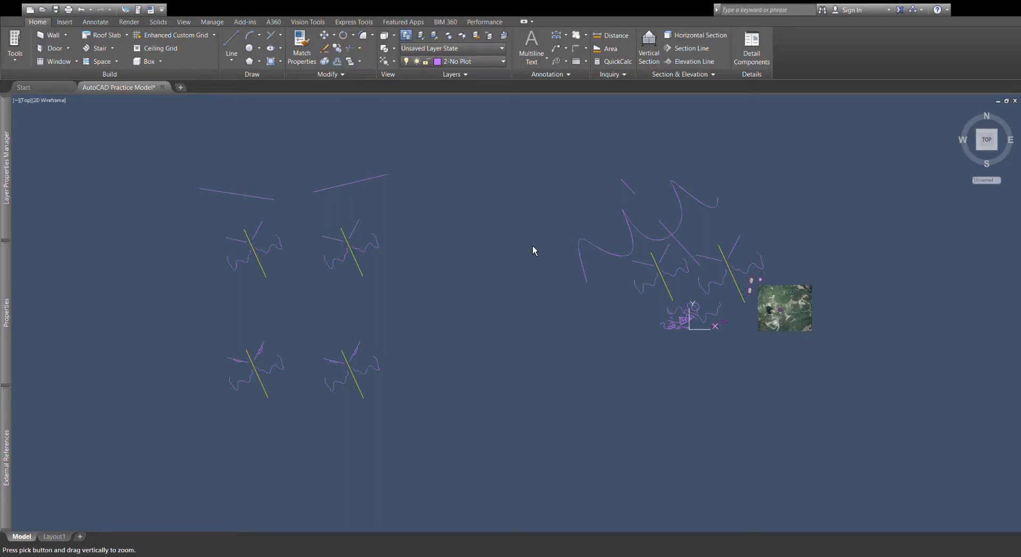
pyautogui.press('Escape')
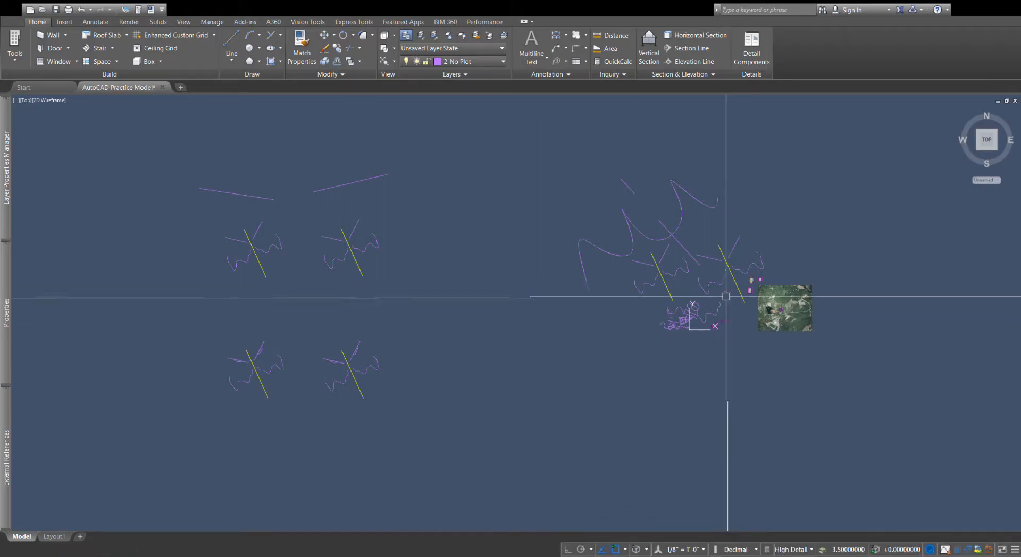
# Step: Select the external reference east of the origin and open its source drawing, GOAT house
pyautogui.scroll(4, 716, 317)
pyautogui.scroll(4, 685, 362)
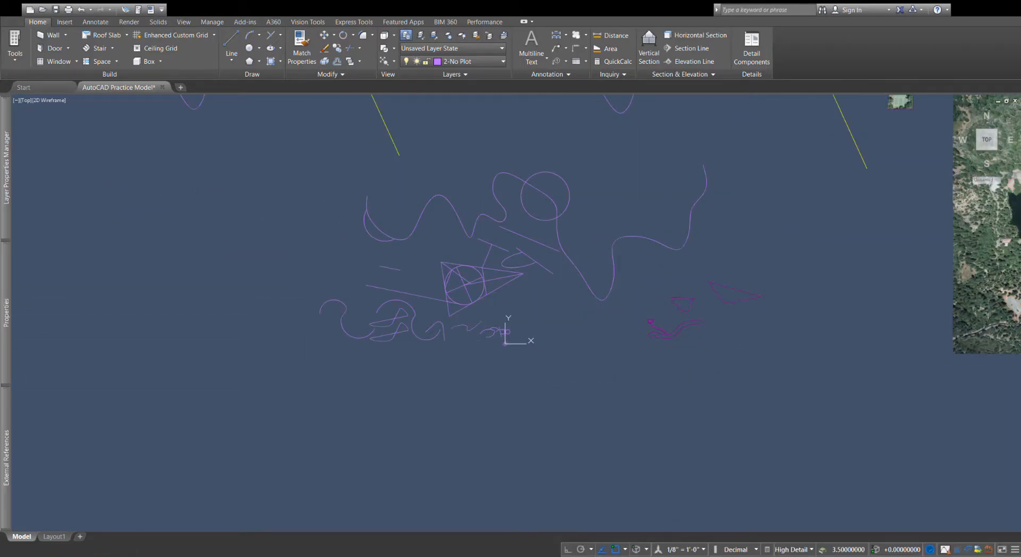
pyautogui.click(676, 327)
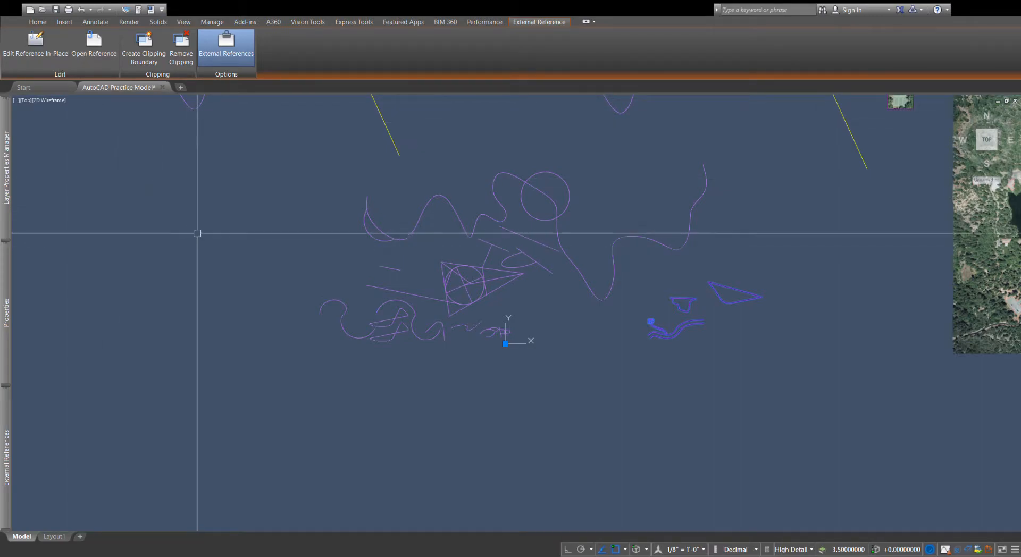
pyautogui.click(109, 49)
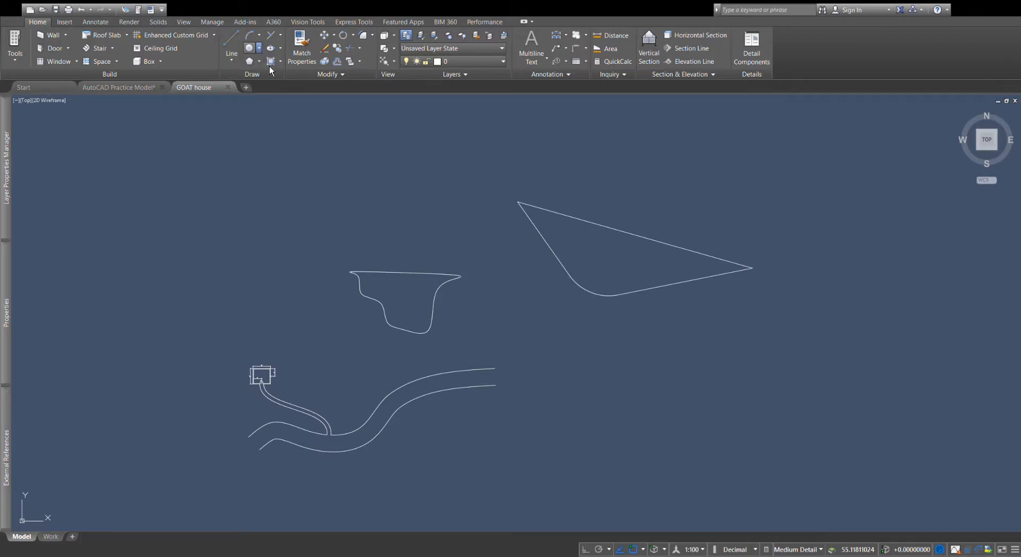
# Step: Draw a circle below the triangular outline in the GOAT house drawing, overlapping the end of the road's upper edge
pyautogui.click(516, 329)
pyautogui.click(469, 317)
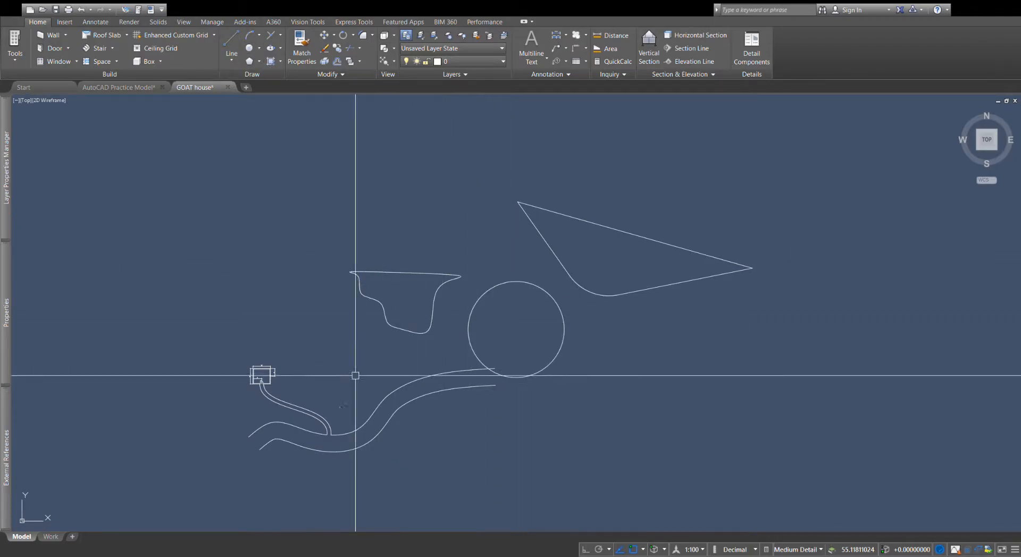
# Step: Save and close the GOAT house drawing, and select the external reference in AutoCAD Practice Model to check it, clearing the selection
pyautogui.click(230, 88)
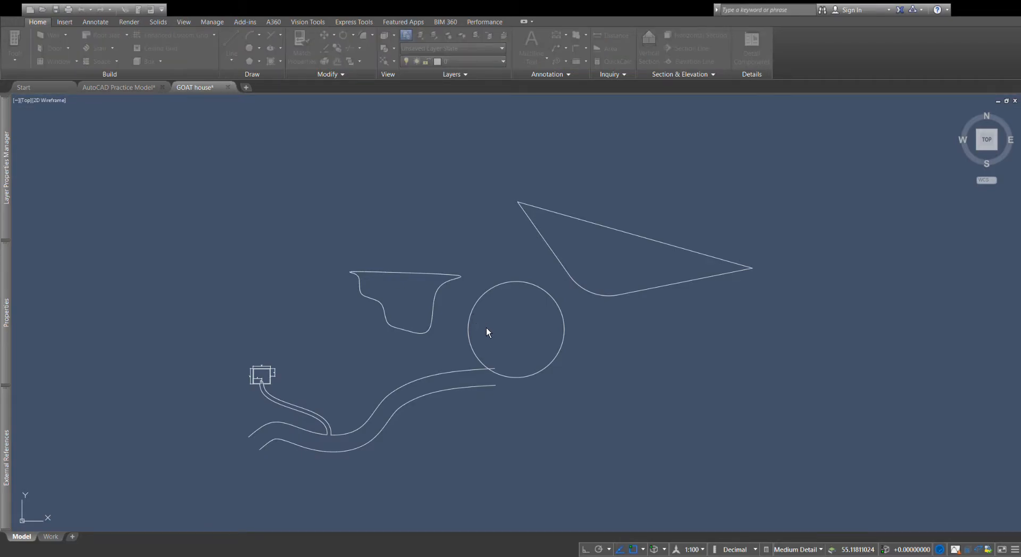
pyautogui.click(567, 426)
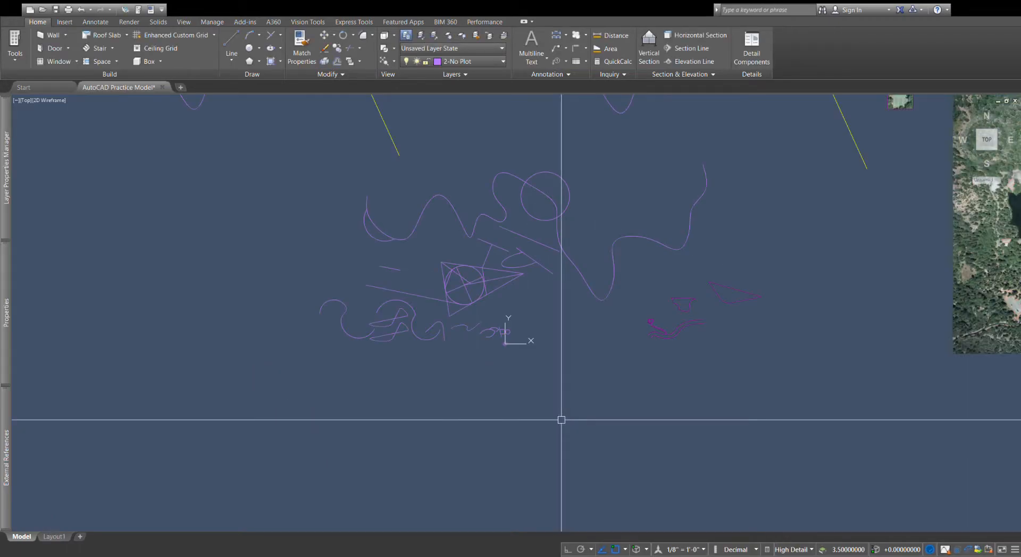
pyautogui.click(674, 331)
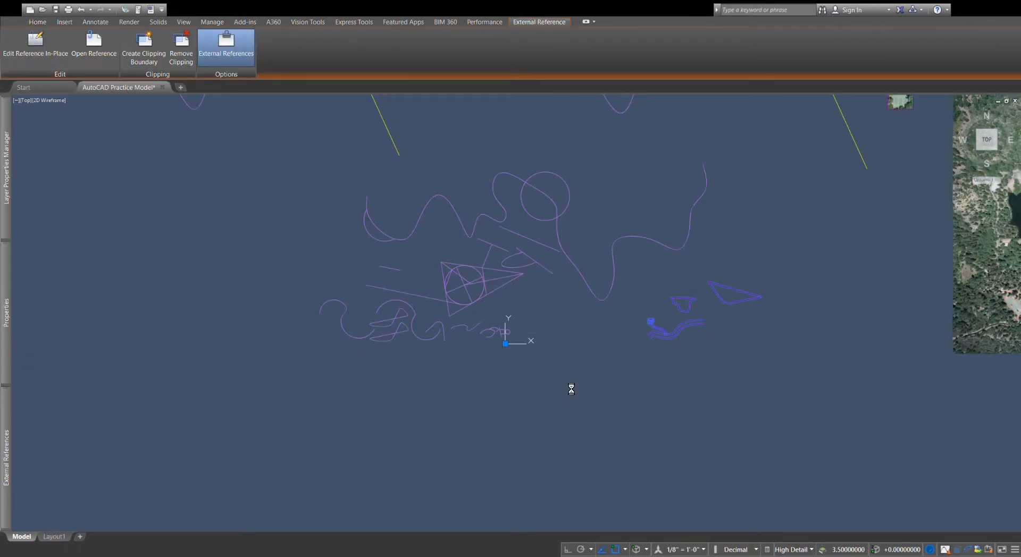
pyautogui.press('Escape')
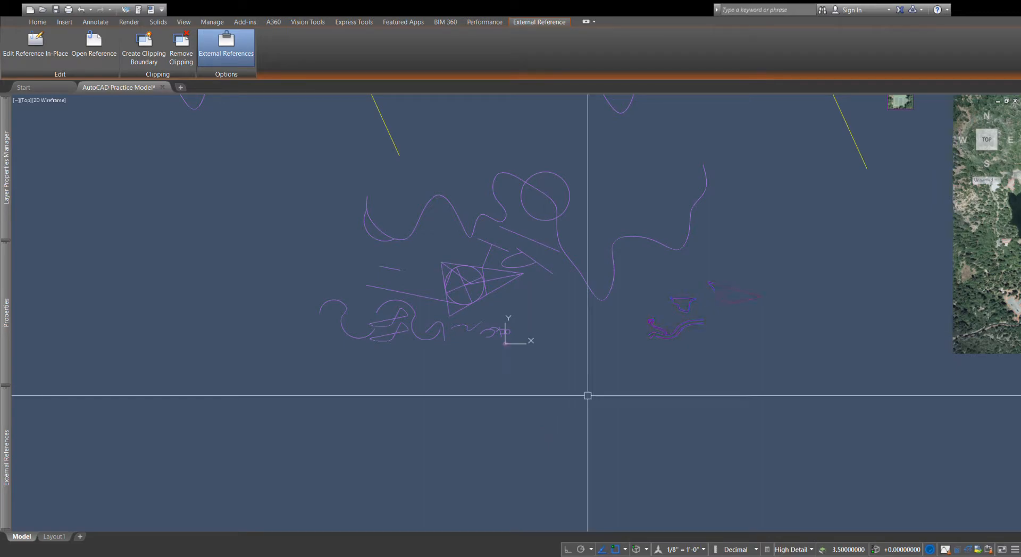
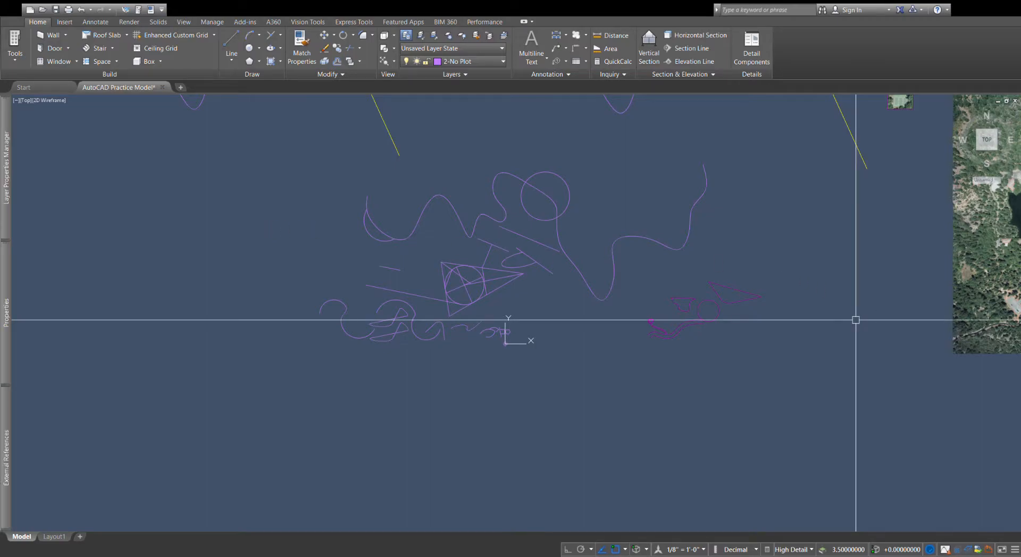
# Step: Select the external reference by its circle and open its source drawing, GOAT house
pyautogui.scroll(5, 733, 320)
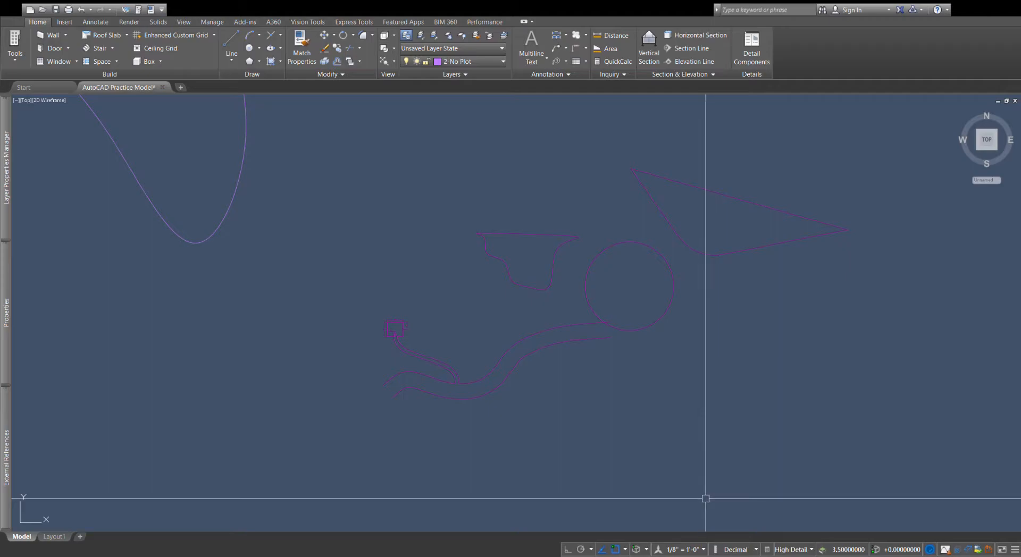
pyautogui.click(666, 312)
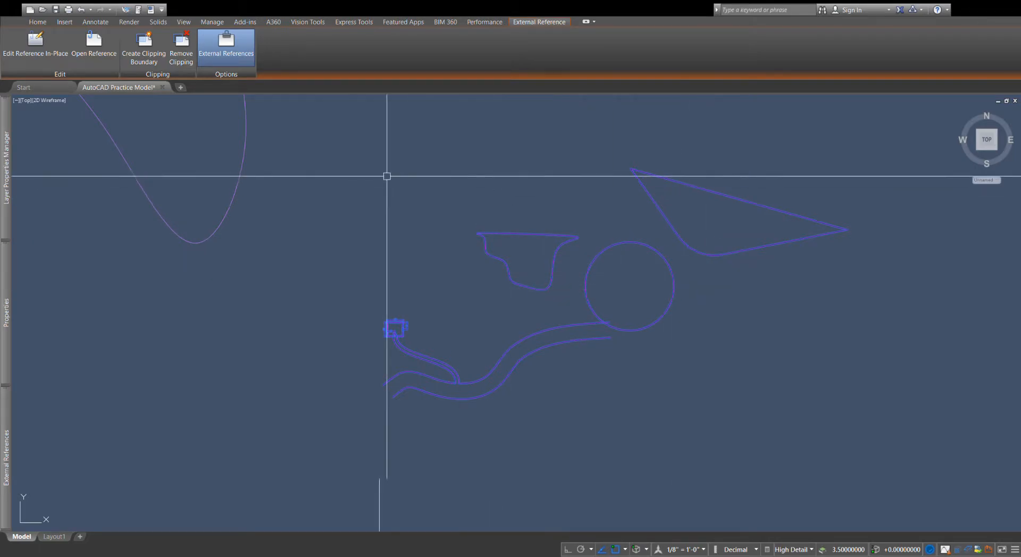
pyautogui.click(106, 59)
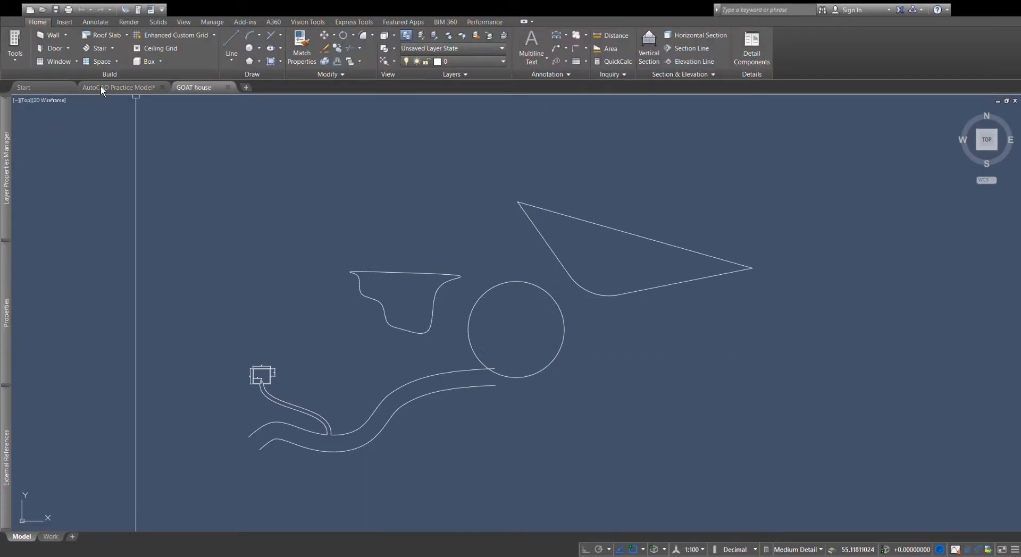
# Step: Compare the external reference in AutoCAD Practice Model with its GOAT house source by selecting the reference and the source circle, clearing each selection
pyautogui.click(118, 87)
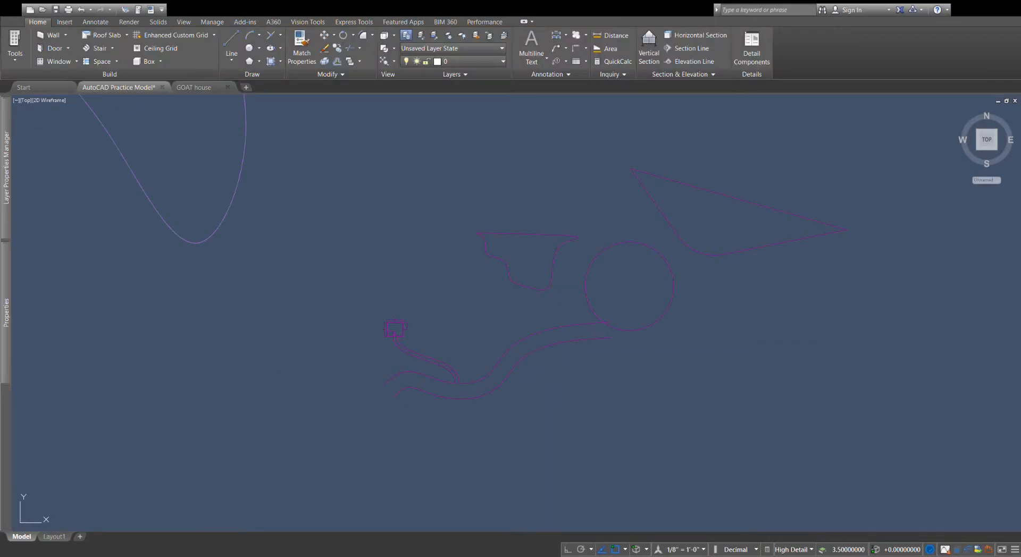
pyautogui.click(452, 370)
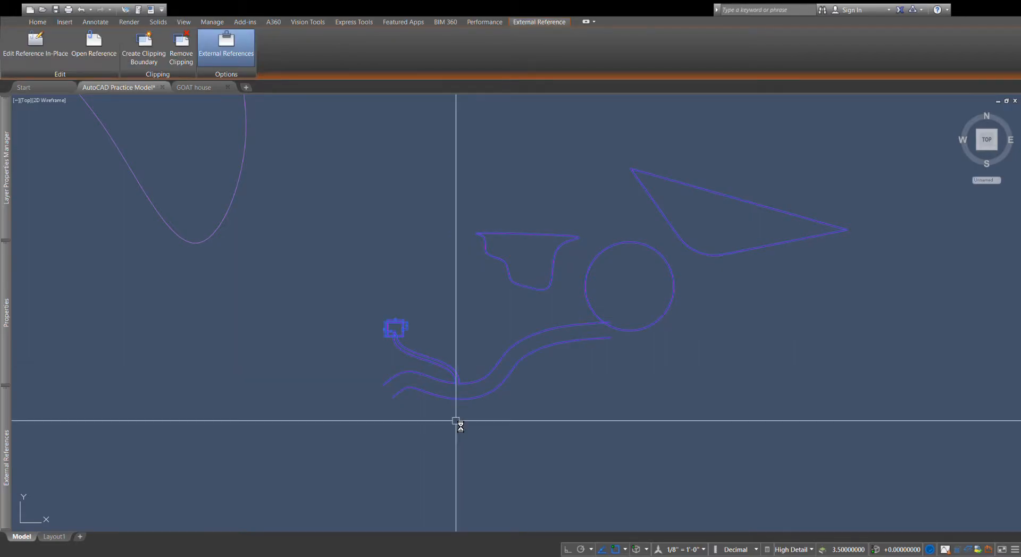
pyautogui.press('Escape')
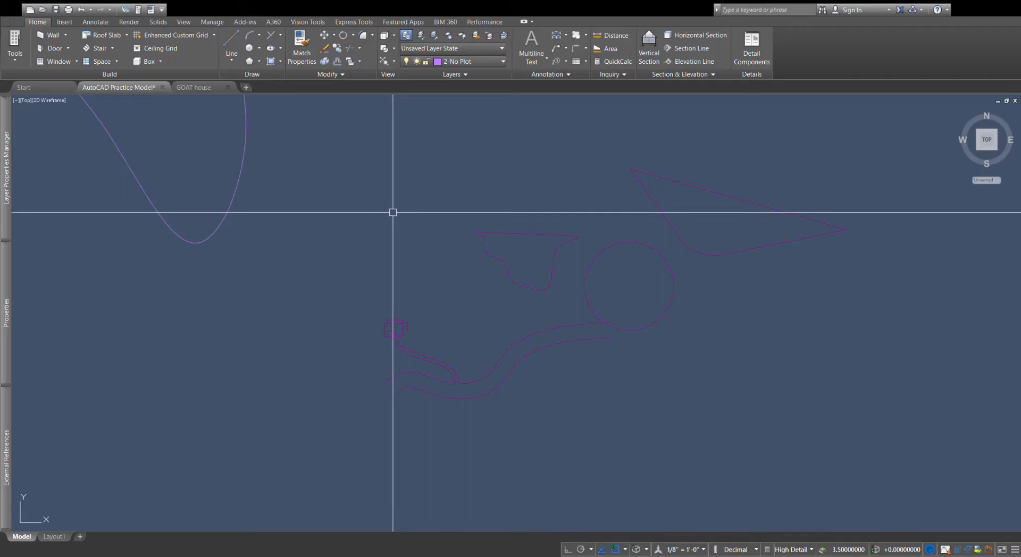
pyautogui.click(197, 88)
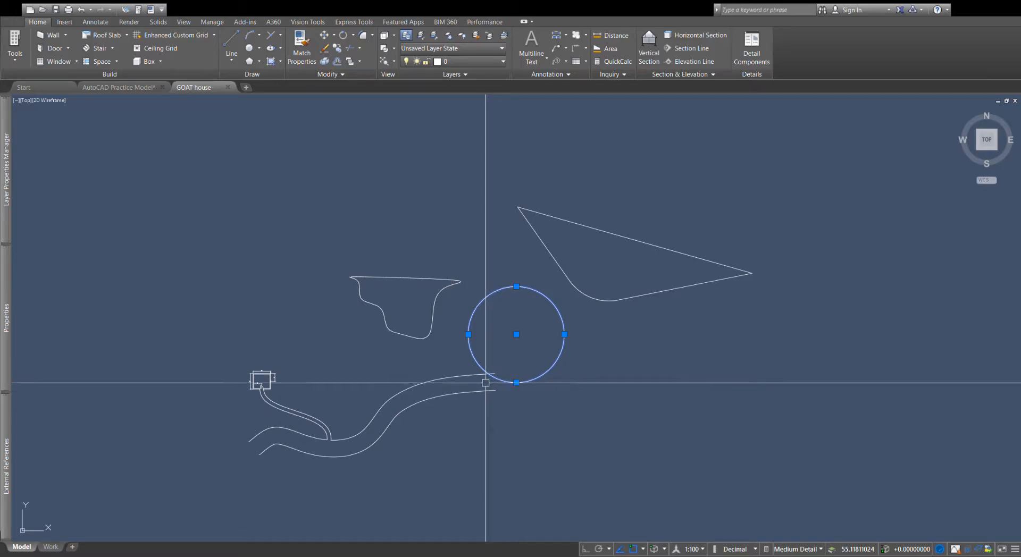
pyautogui.press('Escape')
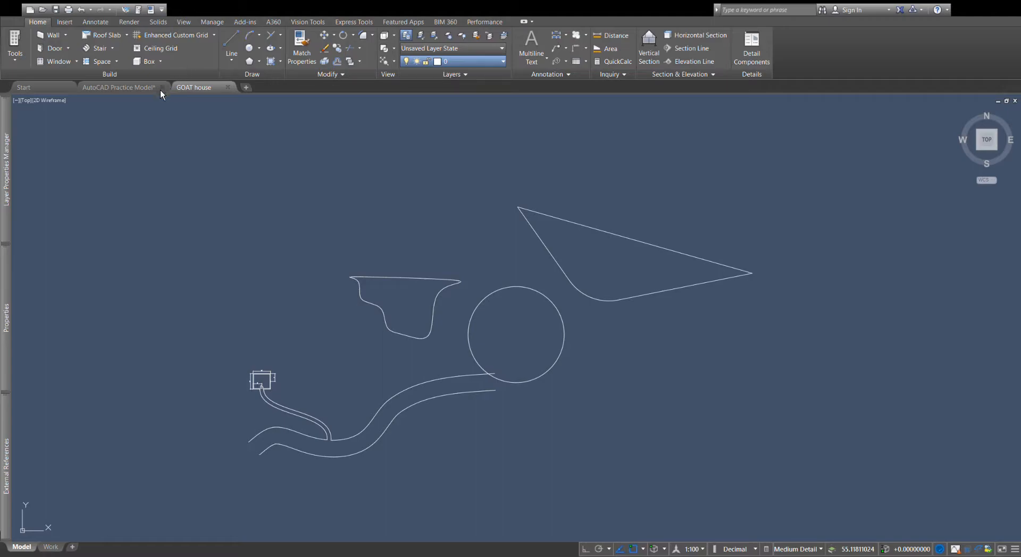
pyautogui.click(126, 91)
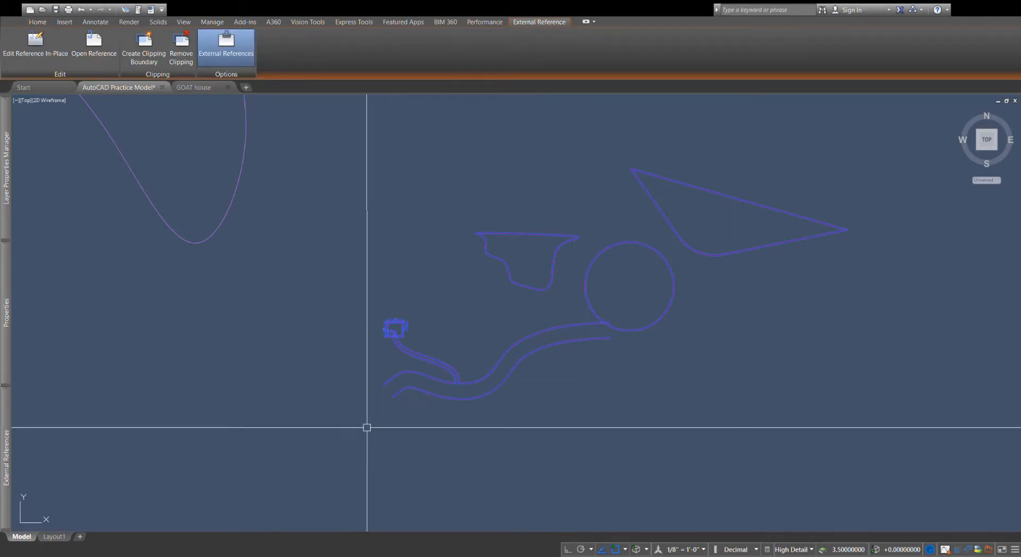
pyautogui.press('Escape')
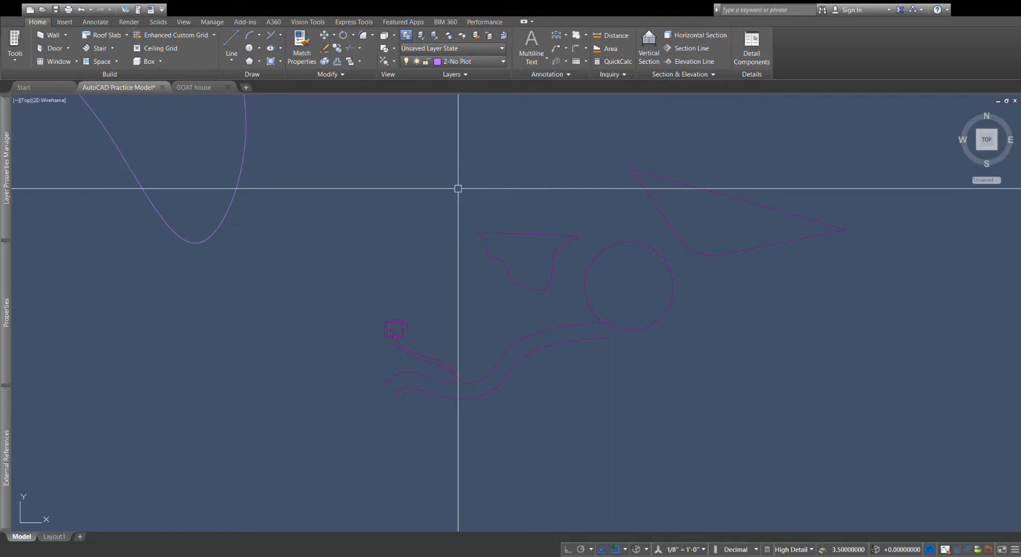
# Step: Move the circle, the triangular outline and the irregular outline in the GOAT house drawing to the A-Wall layer
pyautogui.click(205, 88)
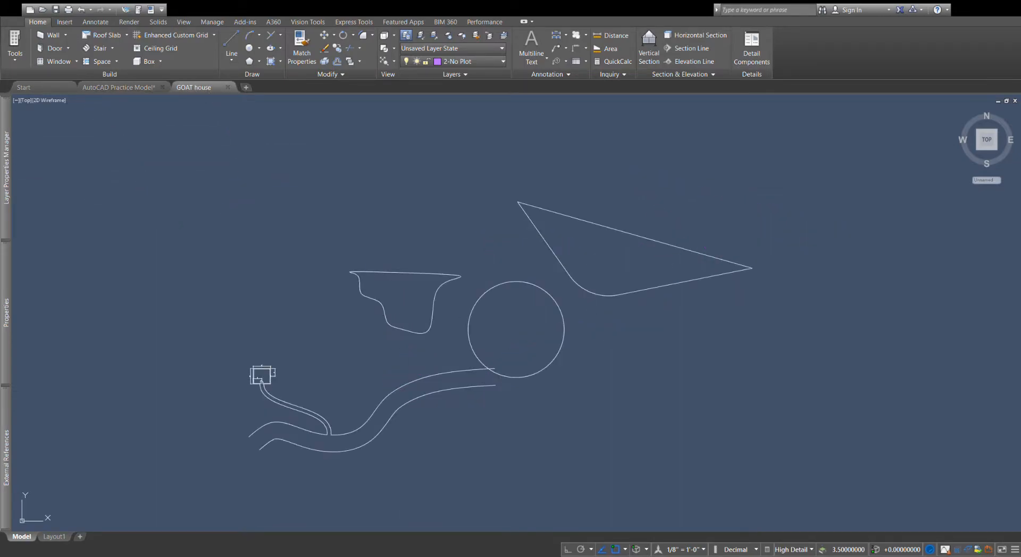
pyautogui.click(620, 333)
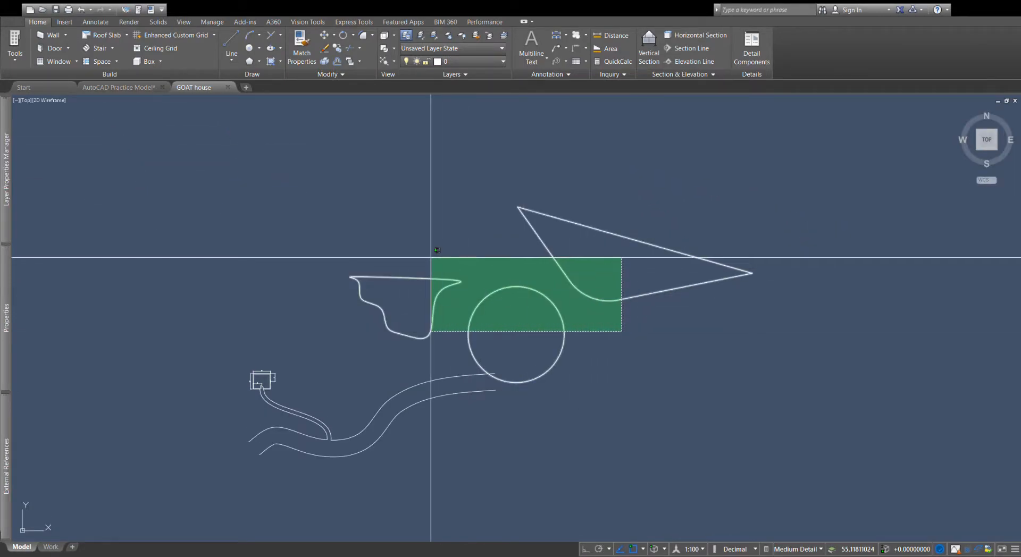
pyautogui.click(433, 259)
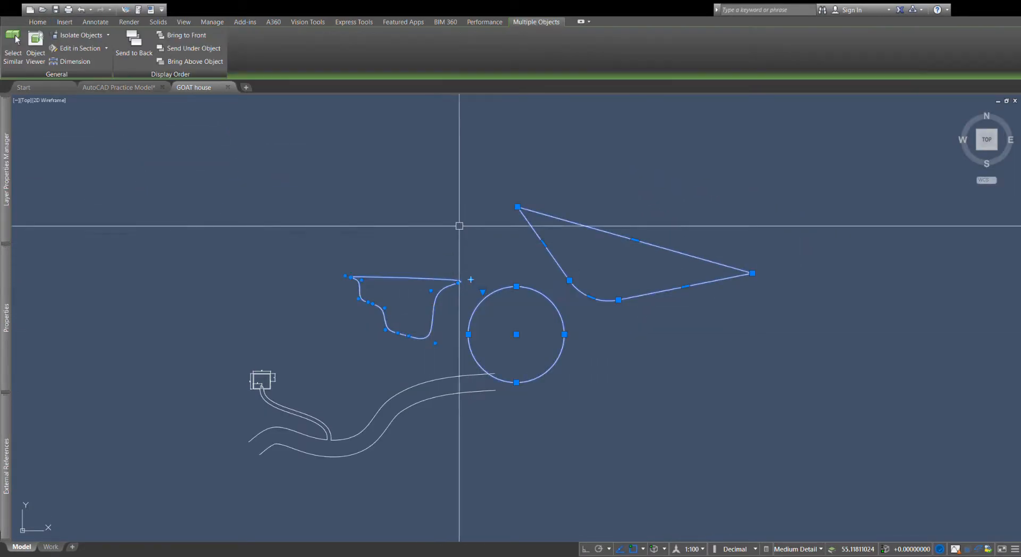
pyautogui.click(44, 24)
pyautogui.click(477, 65)
pyautogui.click(463, 119)
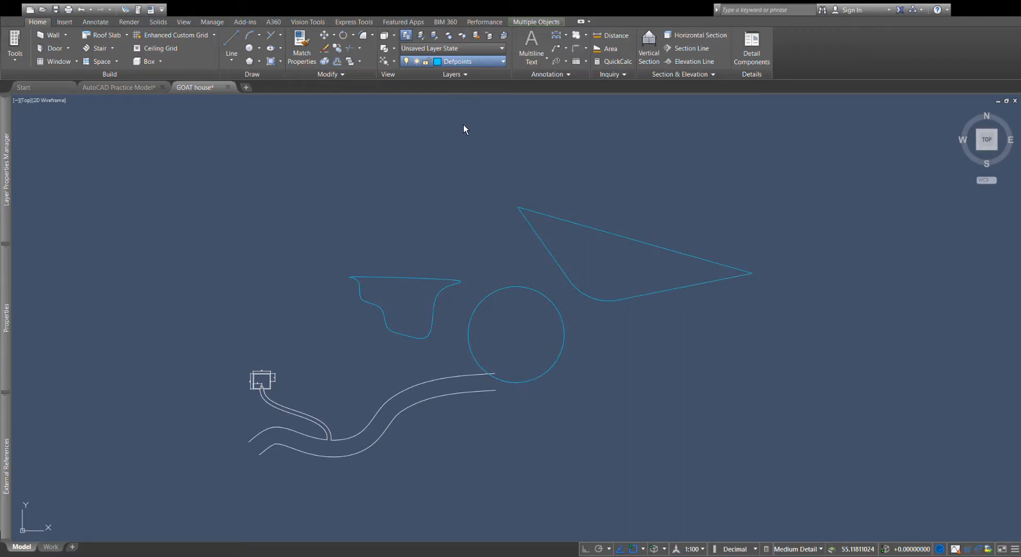
pyautogui.click(464, 105)
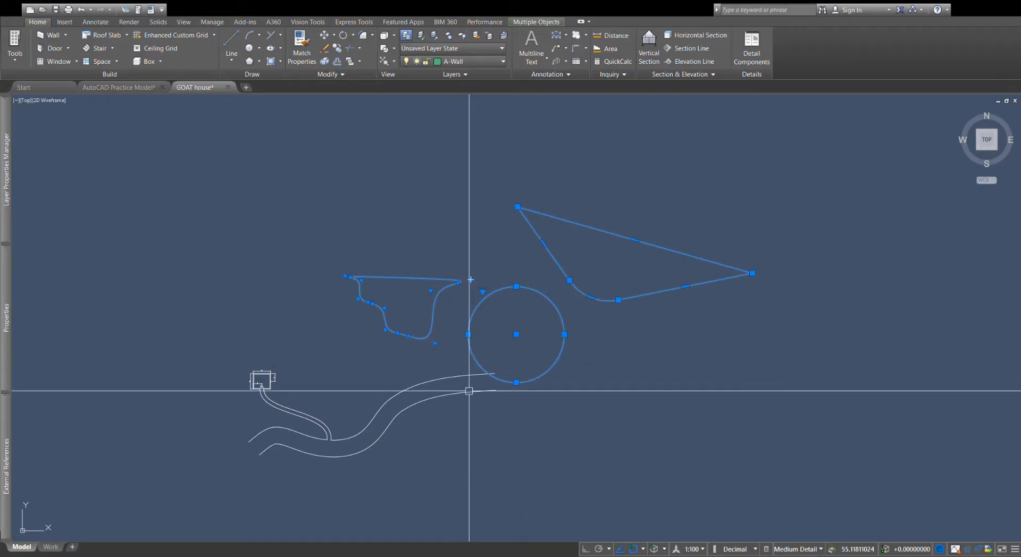
pyautogui.press('Escape')
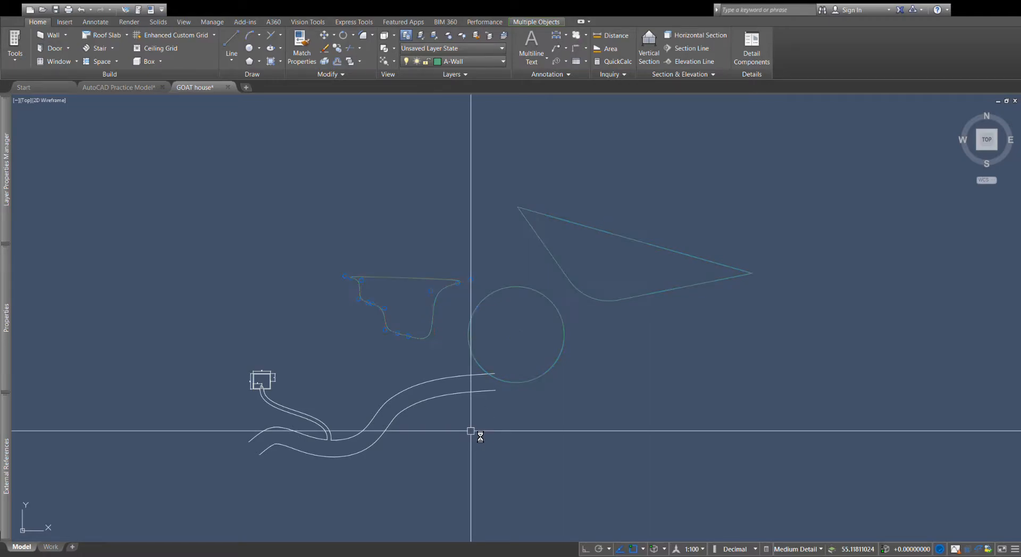
# Step: Move the road edges, the driveway and the small building in the GOAT house drawing to the G-Anno-Nplt layer
pyautogui.click(319, 456)
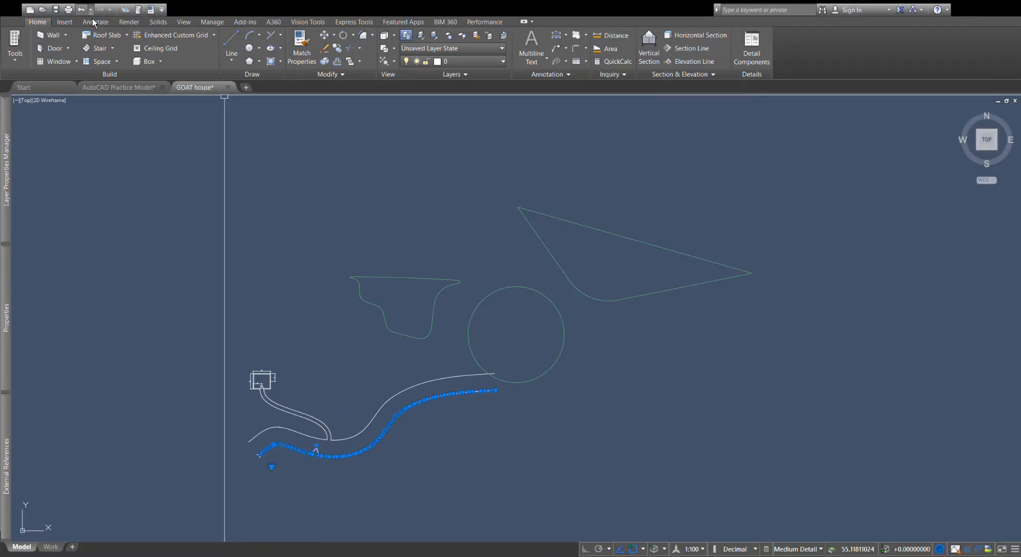
pyautogui.click(346, 476)
pyautogui.click(248, 332)
pyautogui.click(48, 23)
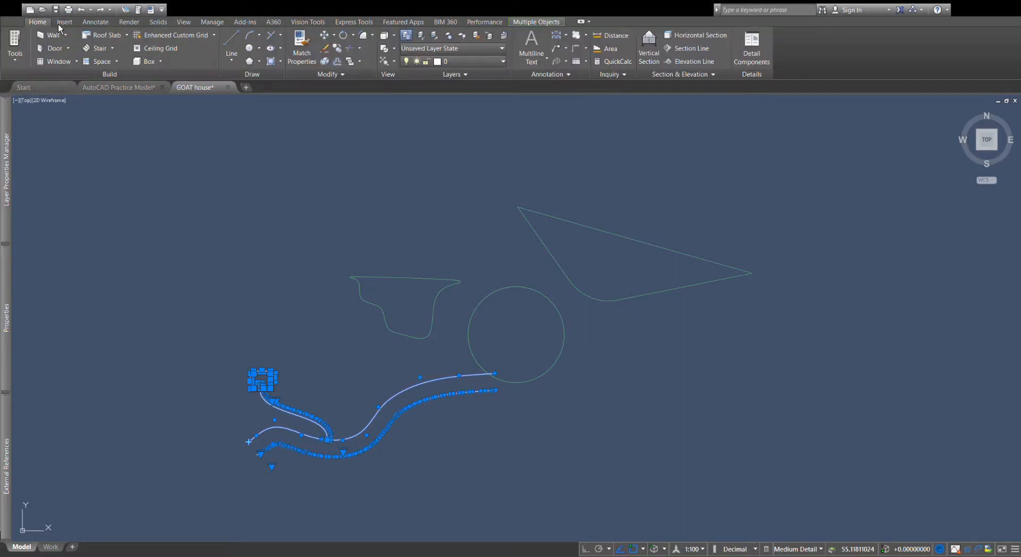
pyautogui.click(493, 64)
pyautogui.click(467, 103)
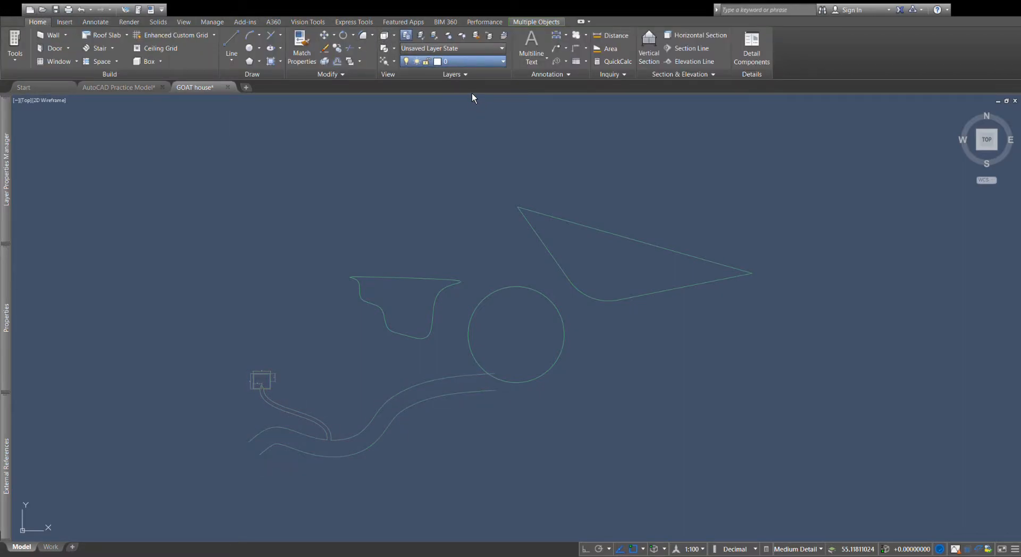
pyautogui.click(475, 65)
pyautogui.click(461, 129)
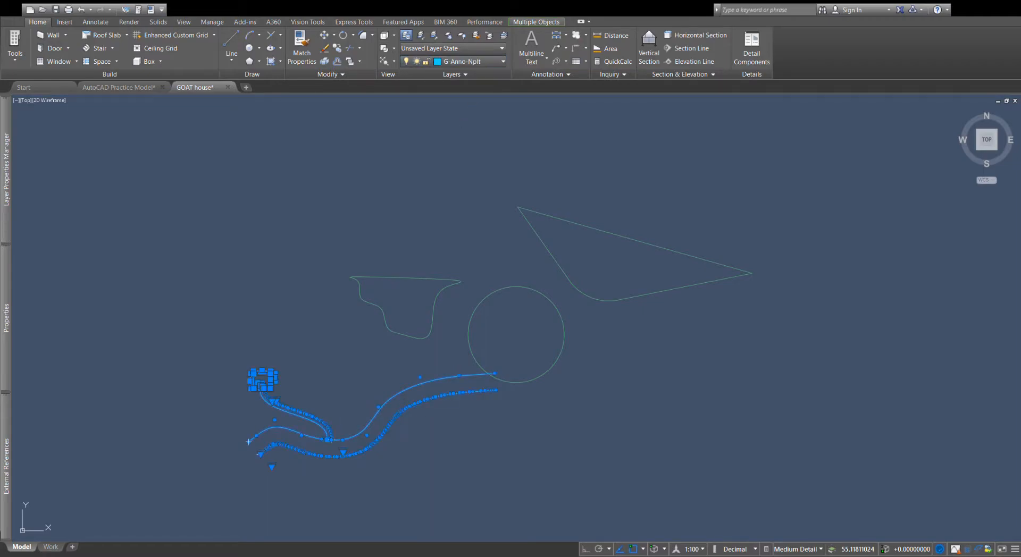
pyautogui.press('Escape')
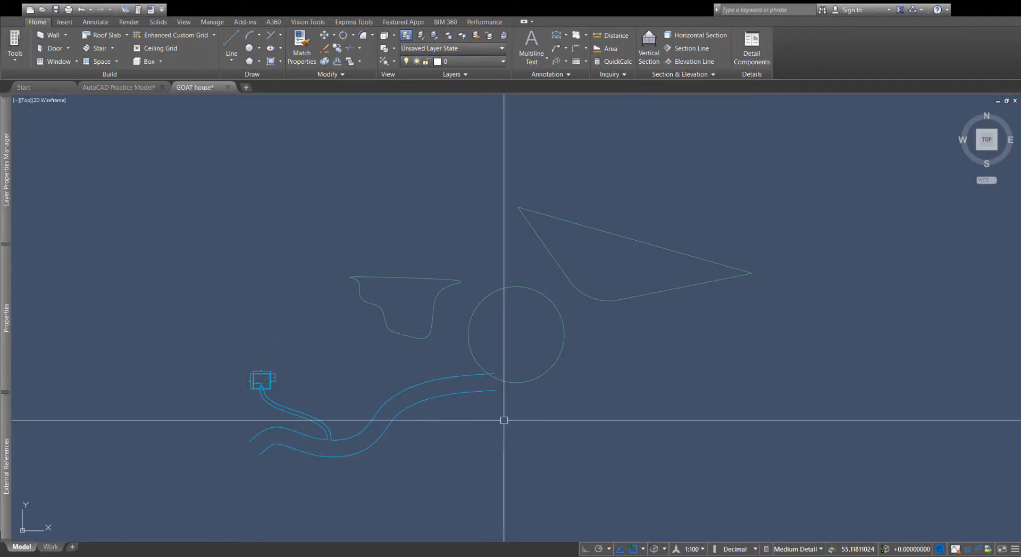
# Step: Save and close the GOAT house drawing, and examine the external reference and its surroundings in AutoCAD Practice Model
pyautogui.click(229, 87)
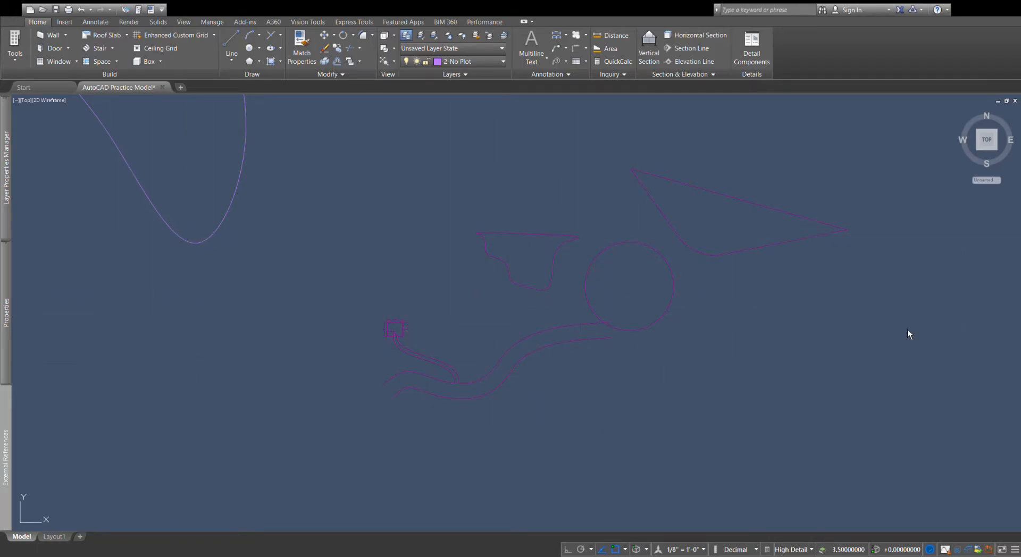
pyautogui.scroll(-3, 845, 325)
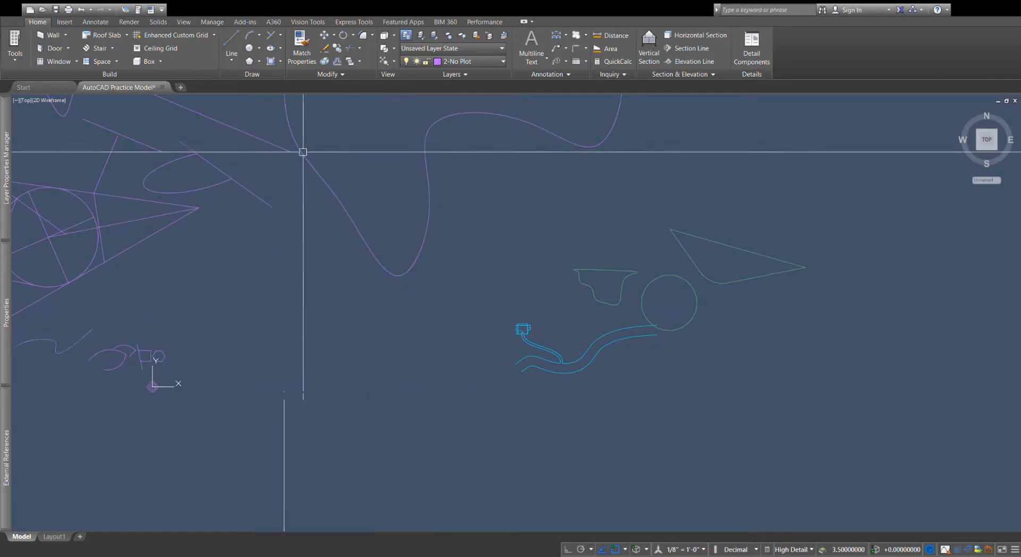
pyautogui.scroll(-2, 603, 374)
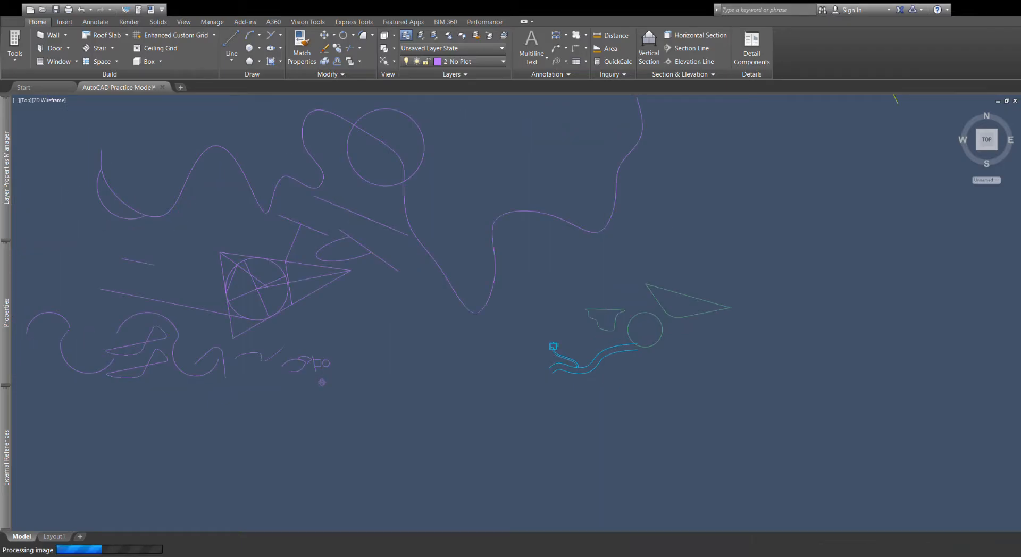
pyautogui.scroll(-2, 602, 371)
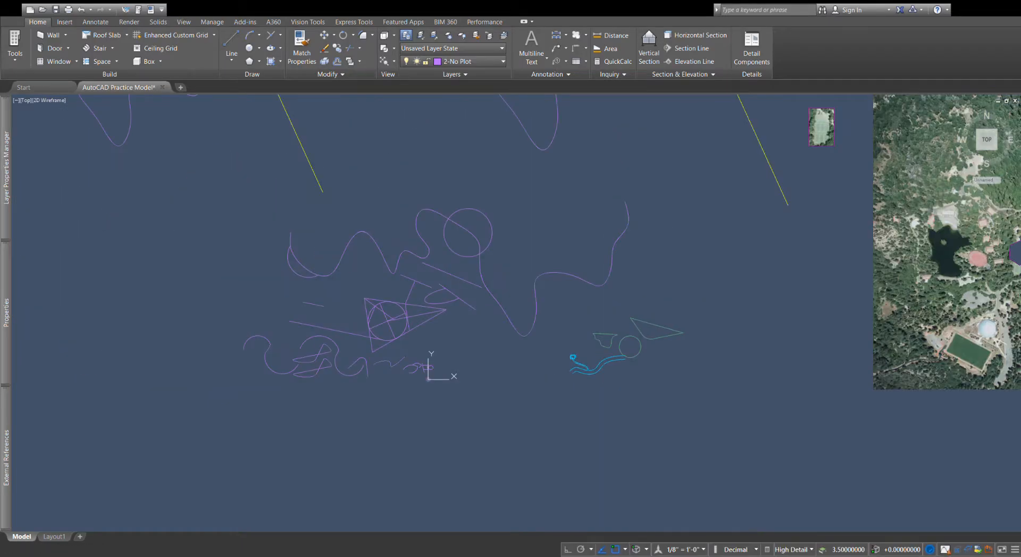
pyautogui.scroll(-2, 436, 451)
pyautogui.scroll(-4, 760, 442)
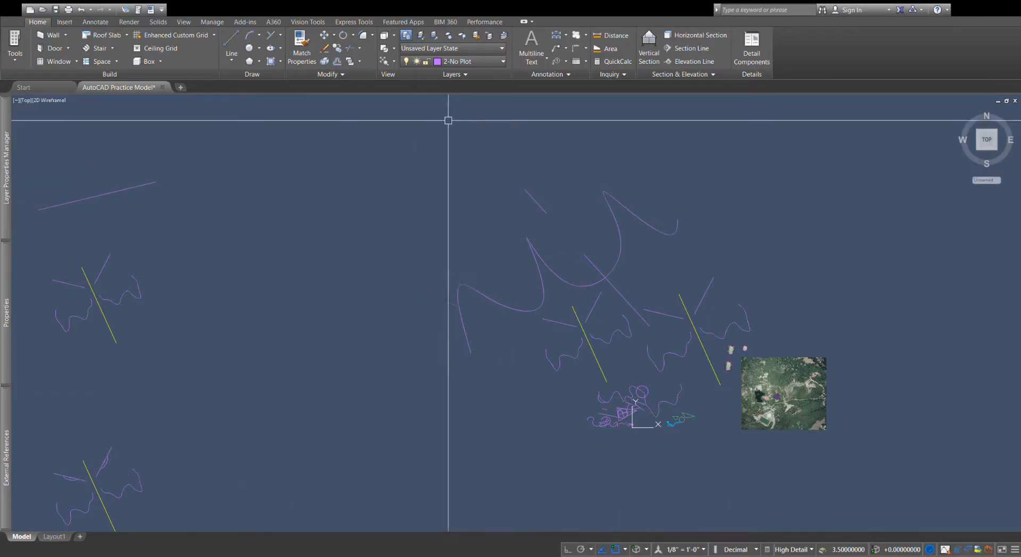
pyautogui.scroll(10, 678, 425)
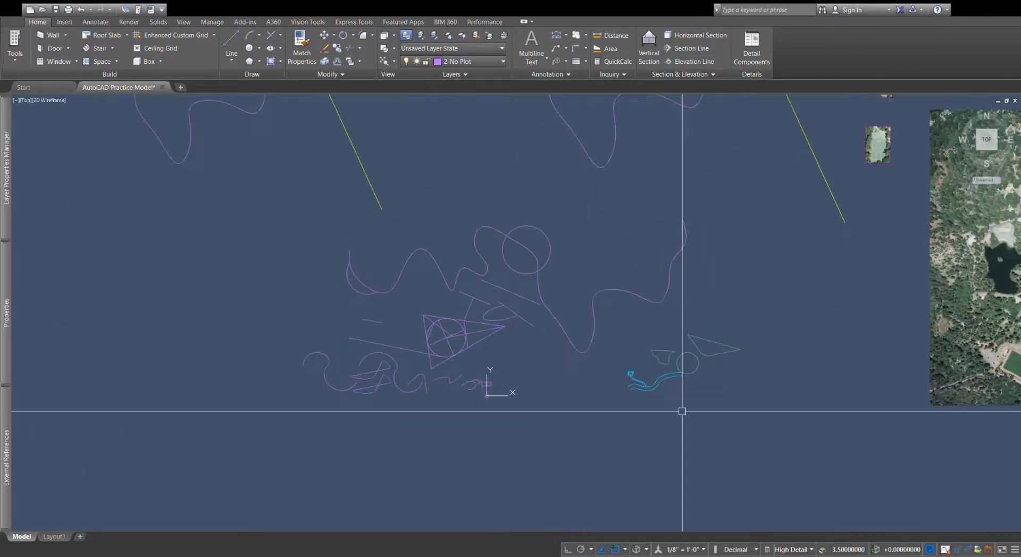
pyautogui.scroll(3, 623, 361)
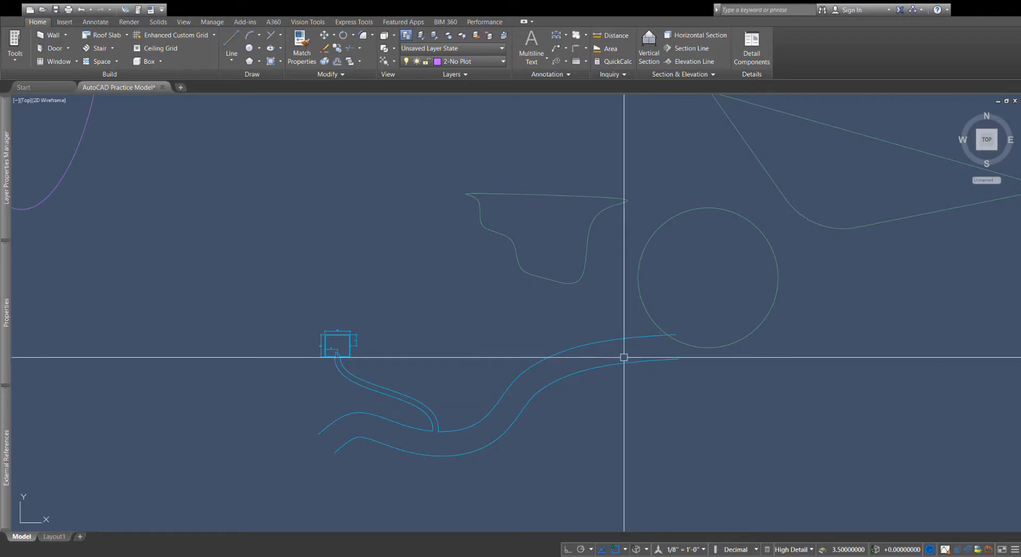
# Step: Assign the GOAT house external reference in AutoCAD Practice Model to the A-Sect-1 layer and clear the selection
pyautogui.click(515, 250)
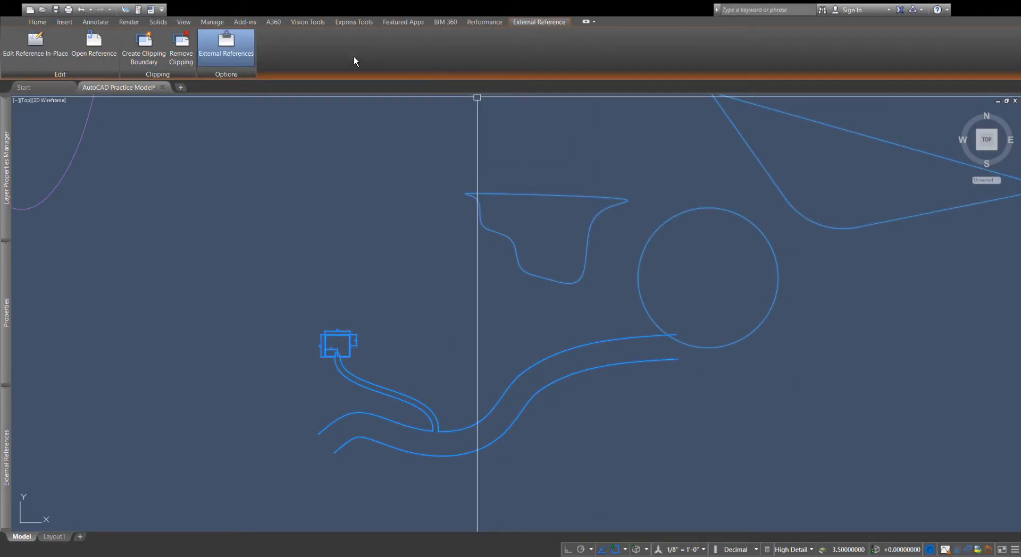
pyautogui.click(39, 23)
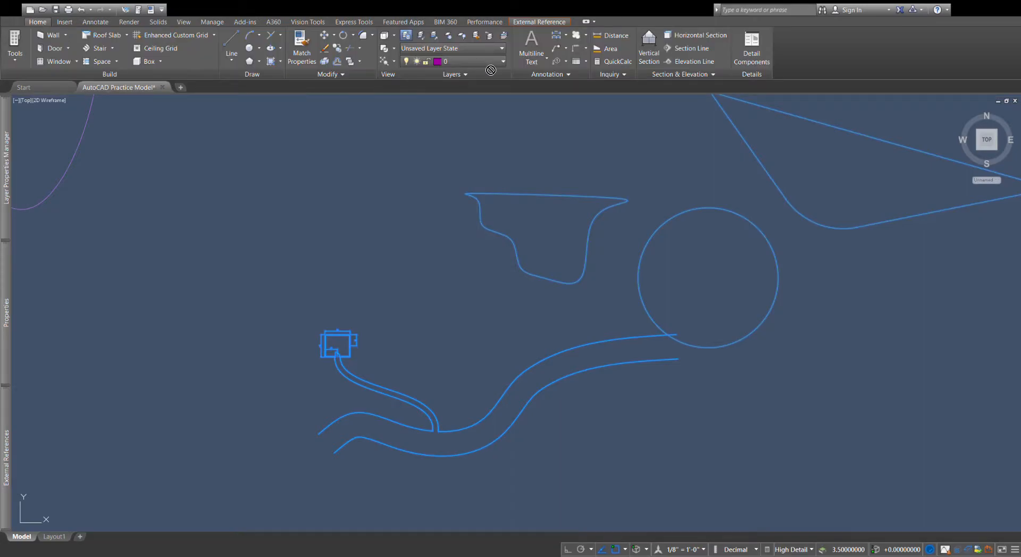
pyautogui.moveTo(39, 24)
pyautogui.mouseDown()
pyautogui.moveTo(46, 29)
pyautogui.moveTo(35, 27)
pyautogui.mouseUp()
pyautogui.click(489, 67)
pyautogui.click(494, 230)
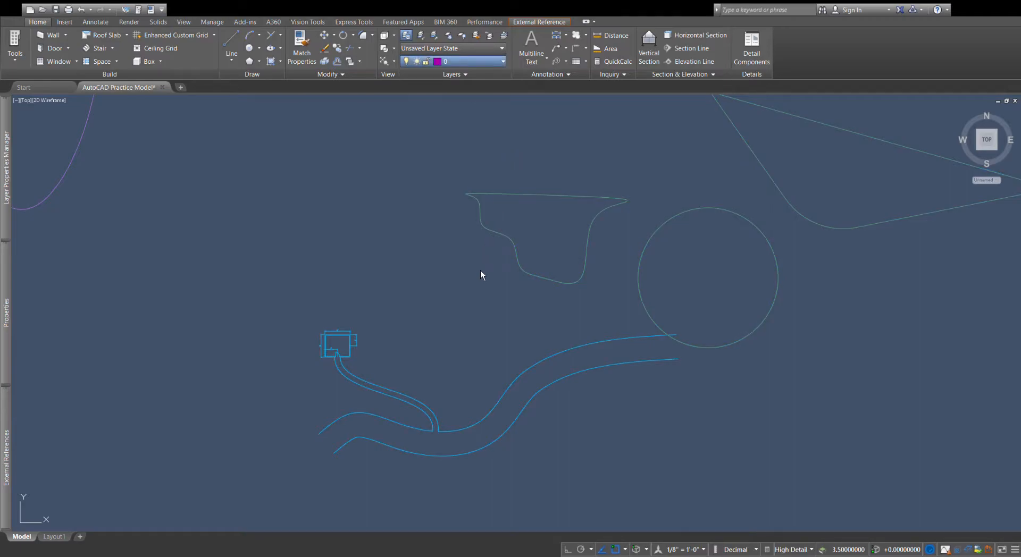
pyautogui.click(478, 348)
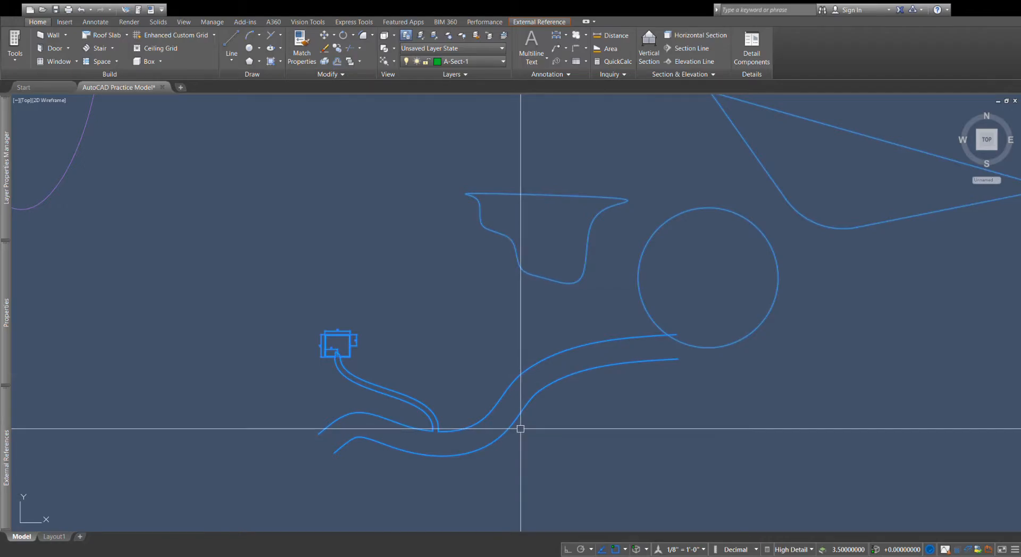
pyautogui.press('Escape')
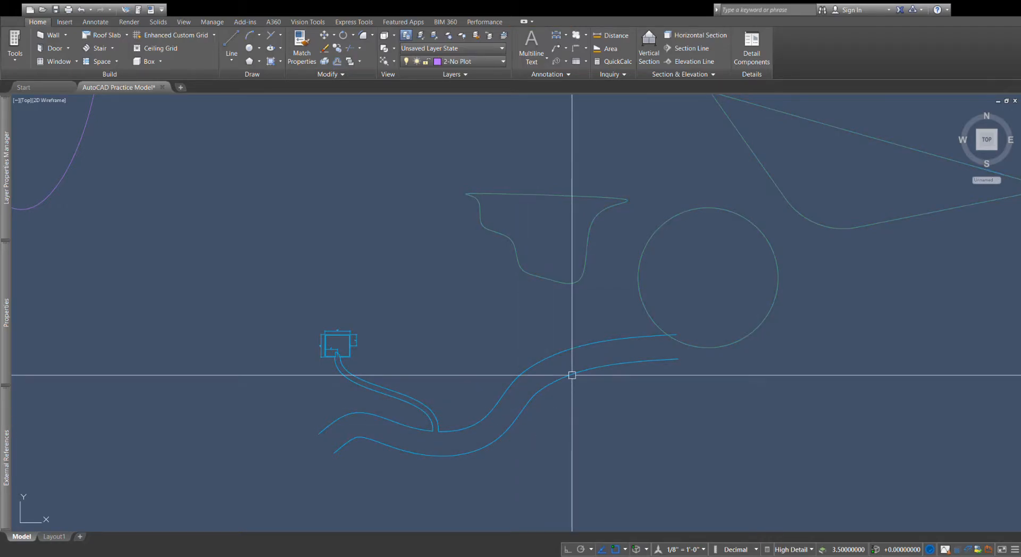
# Step: Open the external reference's source drawing, GOAT house, and move all of its objects to layer 0
pyautogui.click(571, 375)
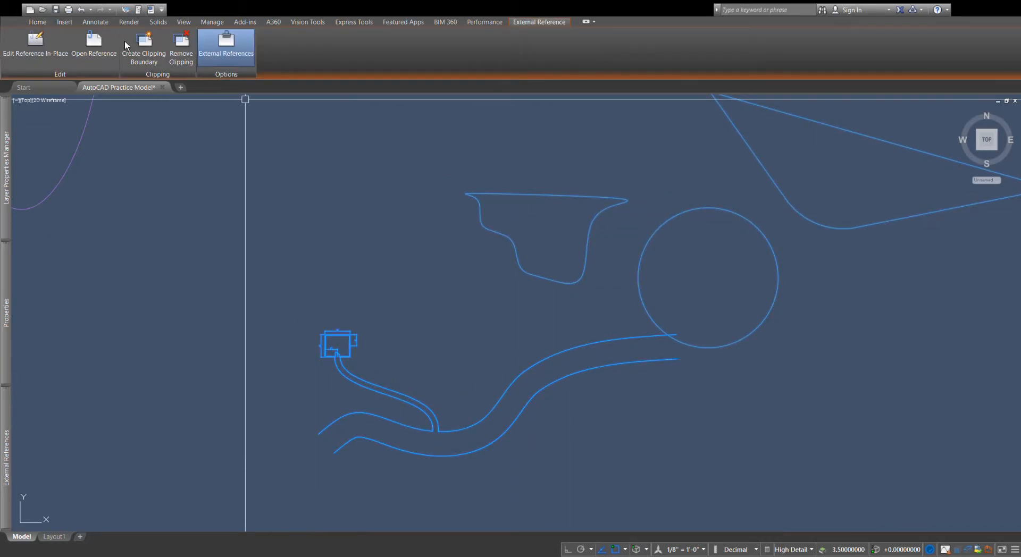
pyautogui.click(103, 56)
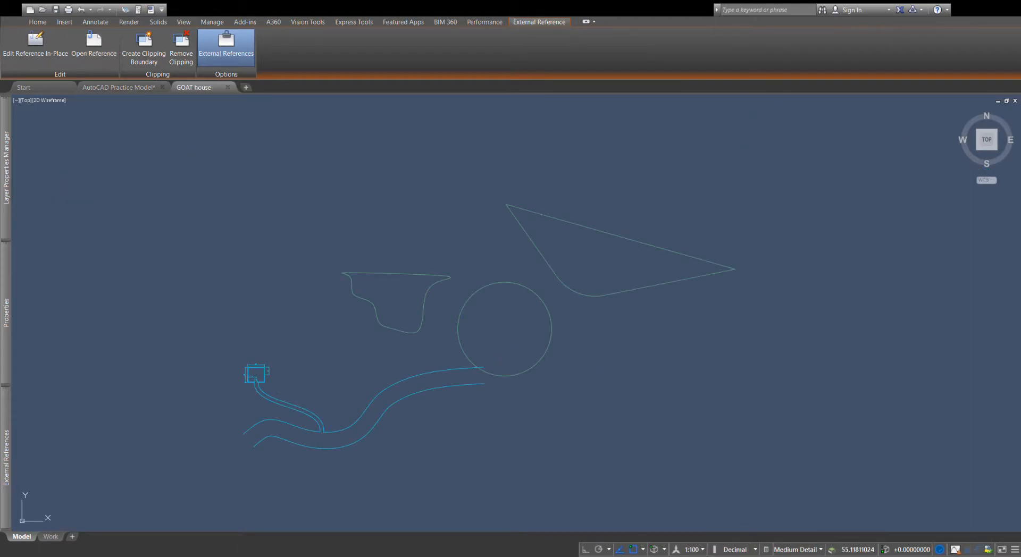
pyautogui.click(678, 450)
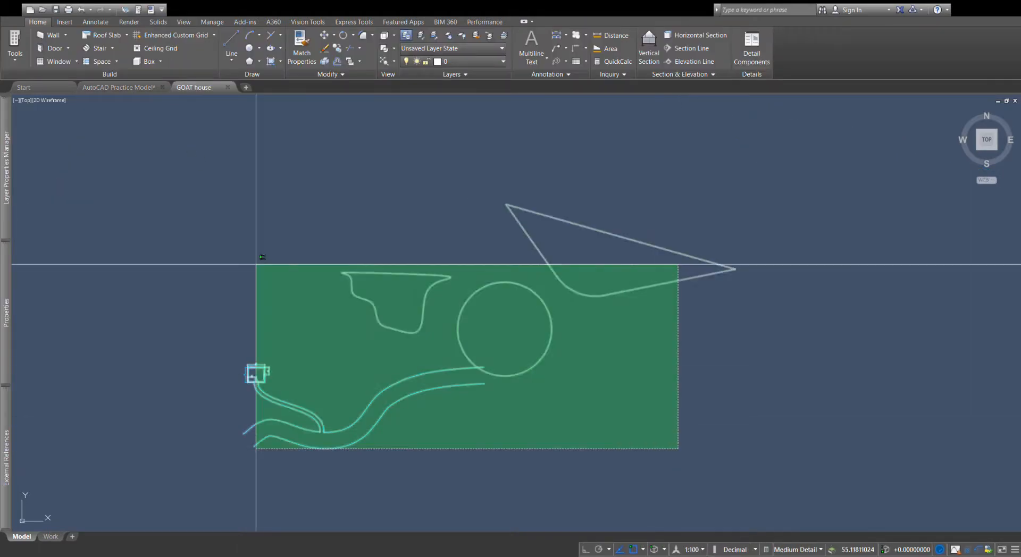
pyautogui.click(237, 199)
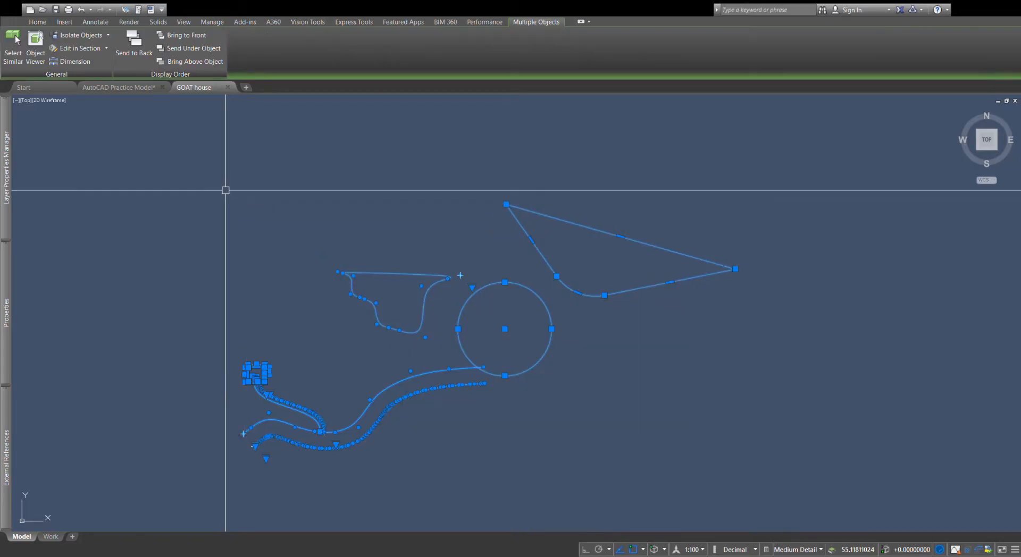
pyautogui.click(699, 457)
pyautogui.click(189, 181)
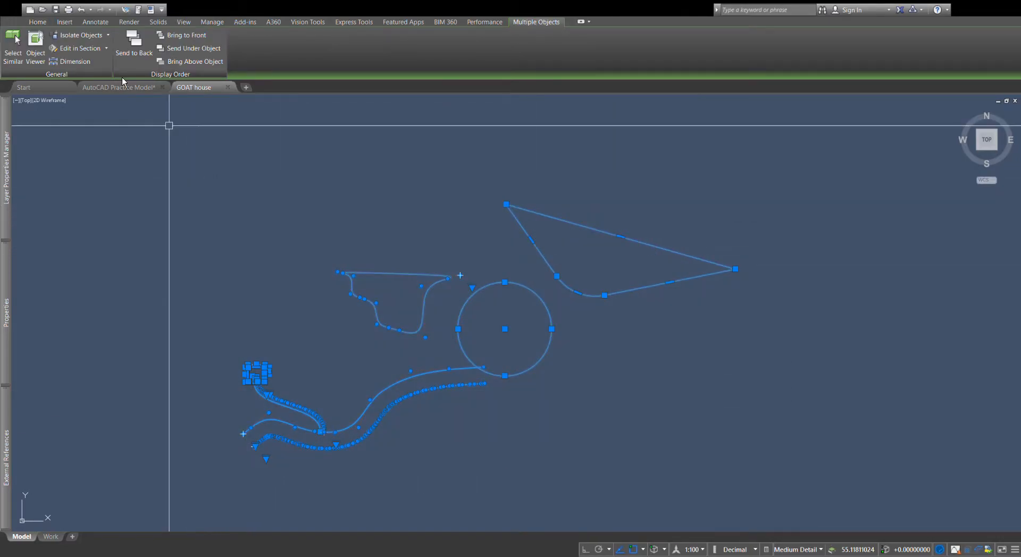
pyautogui.click(47, 24)
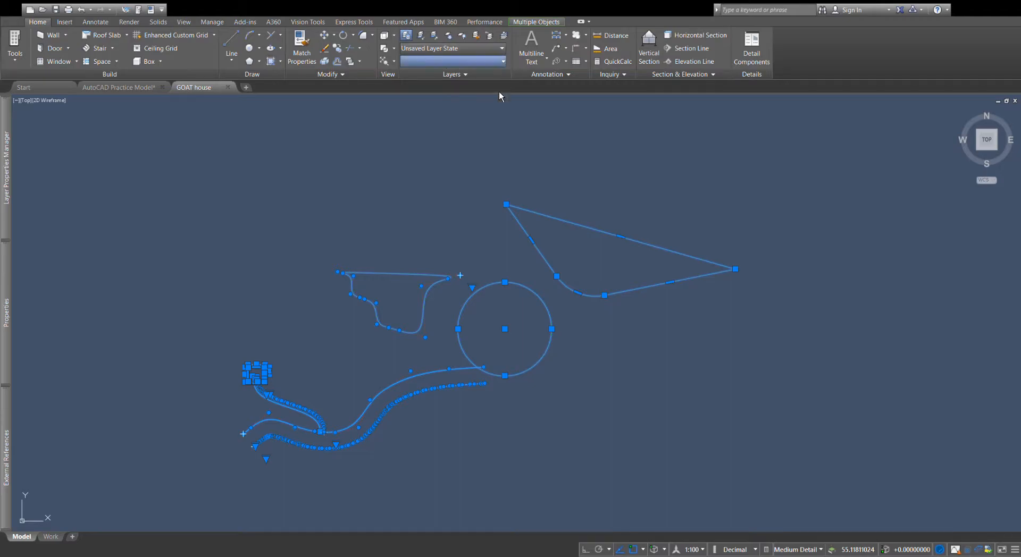
pyautogui.click(458, 78)
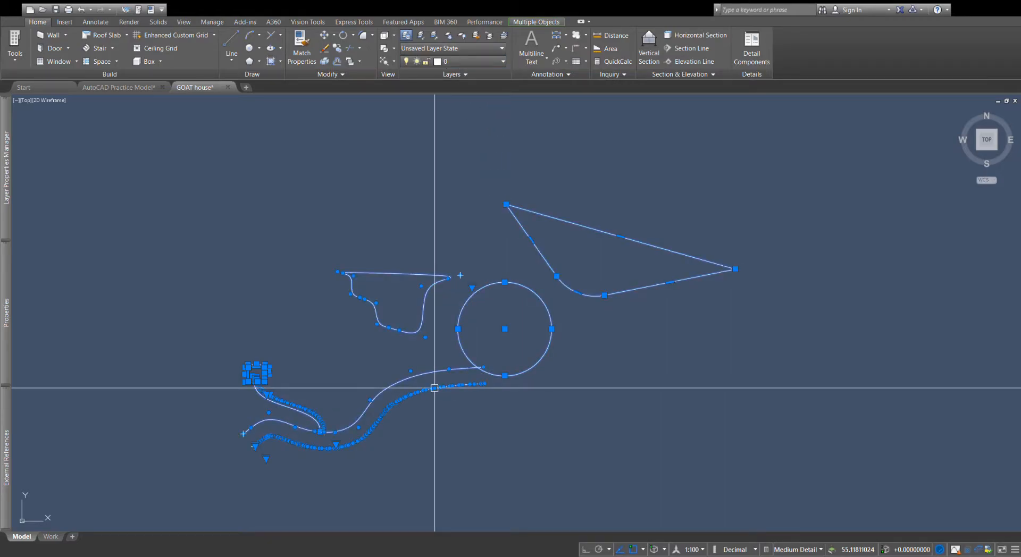
pyautogui.press('Escape')
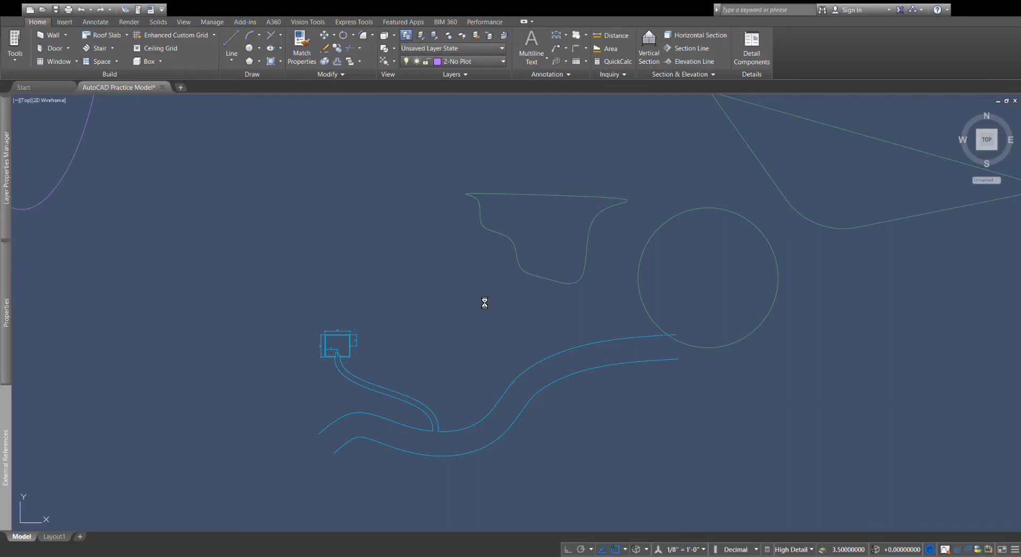
# Step: Check the external reference's layer in AutoCAD Practice Model and assign the reference to layer 0
pyautogui.scroll(-2, 819, 350)
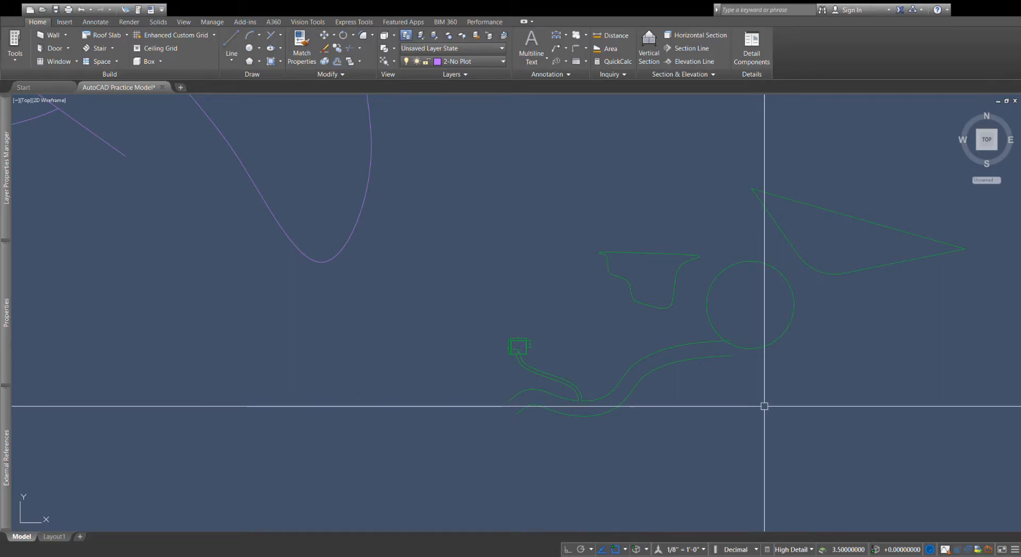
pyautogui.click(650, 373)
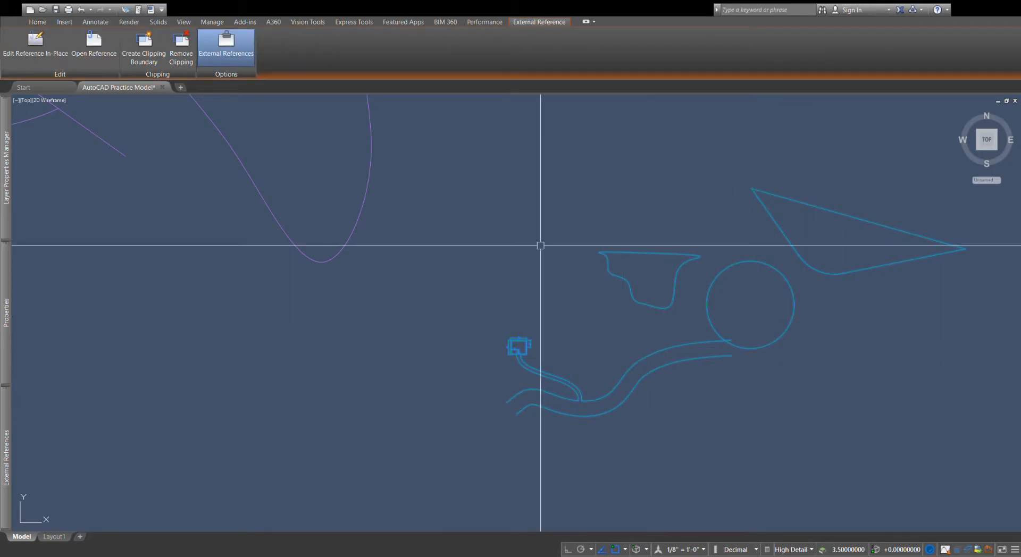
pyautogui.click(37, 21)
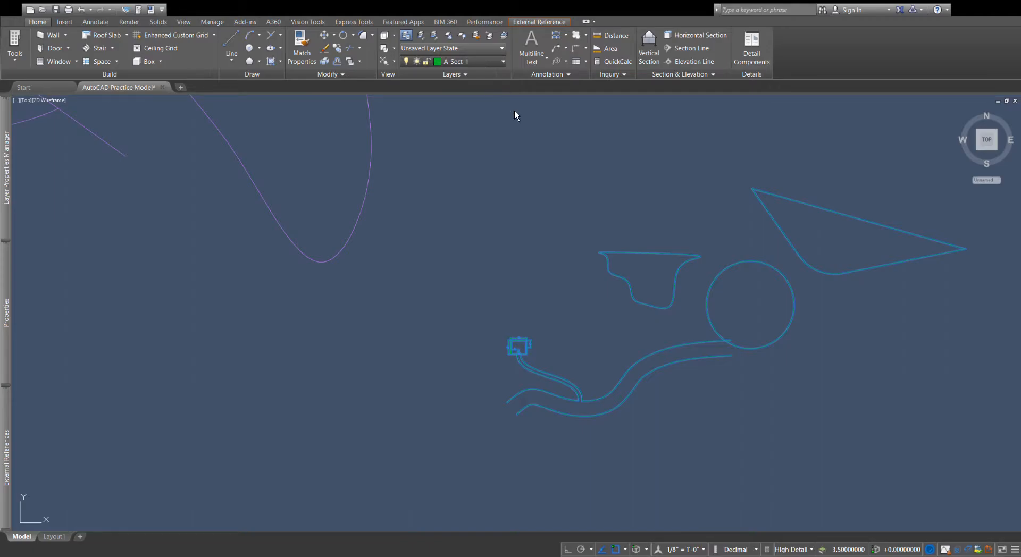
pyautogui.press('Escape')
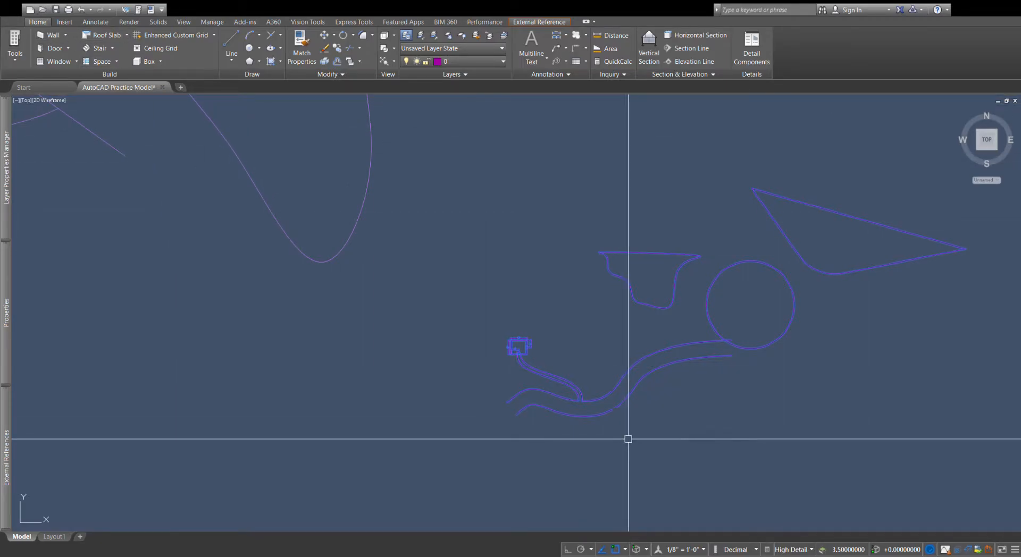
pyautogui.click(582, 348)
pyautogui.click(479, 402)
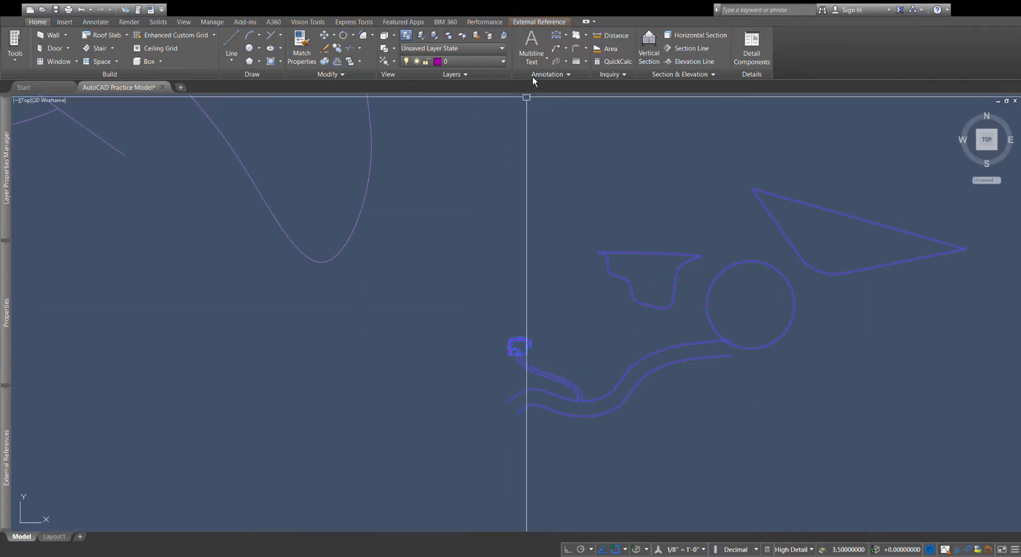
# Step: Open the GOAT house source drawing and move the circle, the triangular outline and the irregular outline to the A-Wall layer
pyautogui.click(541, 22)
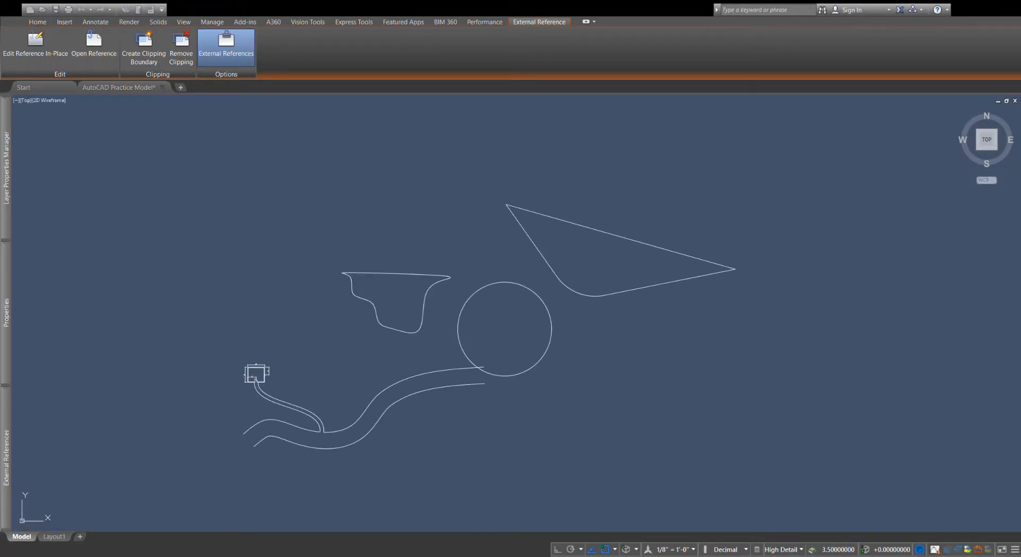
pyautogui.click(628, 332)
pyautogui.click(413, 249)
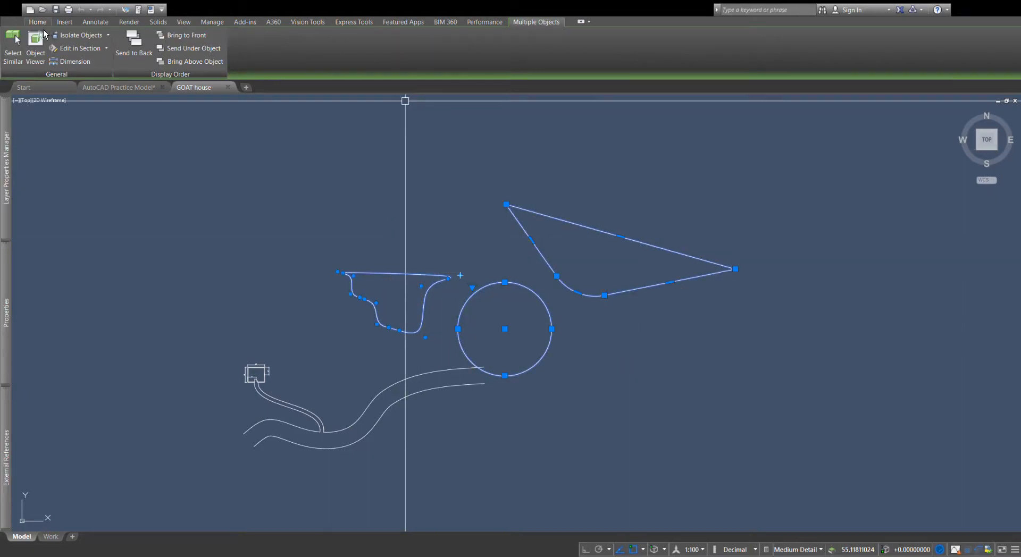
pyautogui.click(38, 22)
pyautogui.click(467, 99)
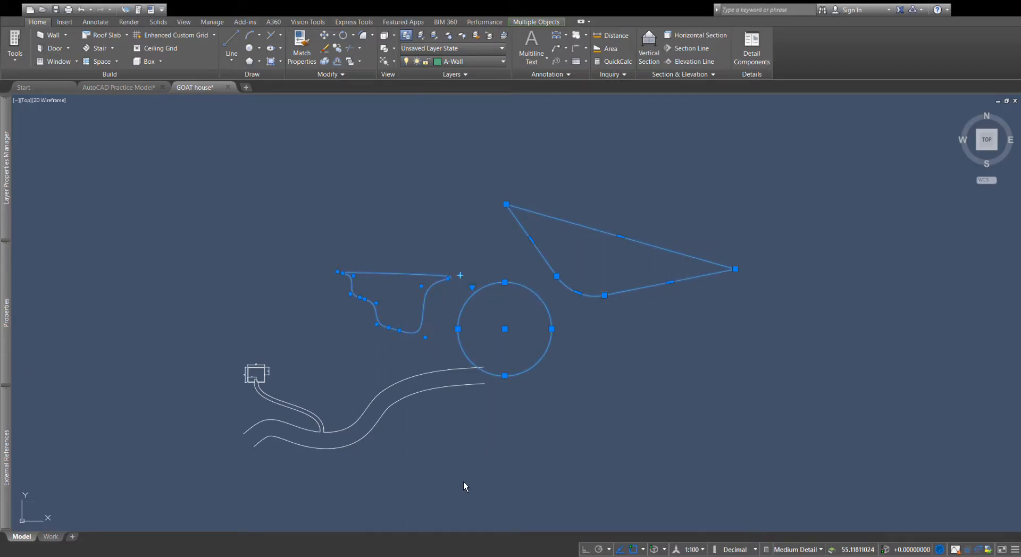
pyautogui.press('Escape')
# Step: Move the road edges, the driveway and the small building in GOAT house to the G-Anno-Nplt layer
pyautogui.click(353, 466)
pyautogui.click(160, 341)
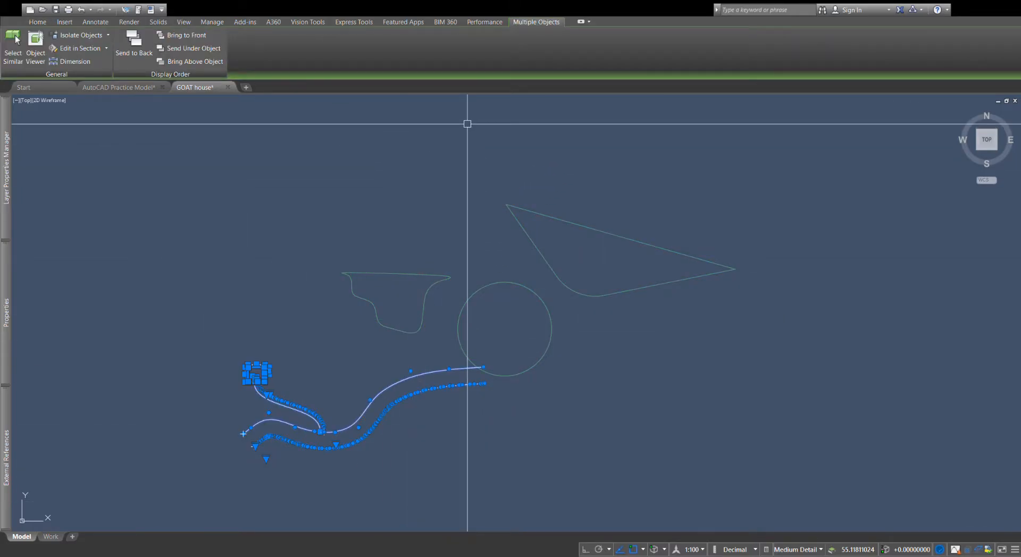
pyautogui.click(38, 22)
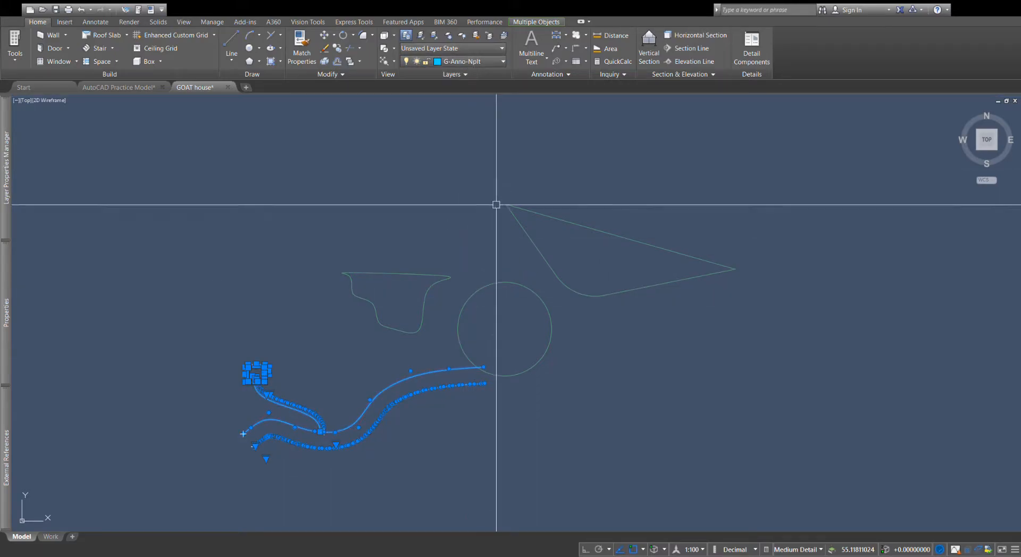
pyautogui.press('Escape')
pyautogui.press('Escape')
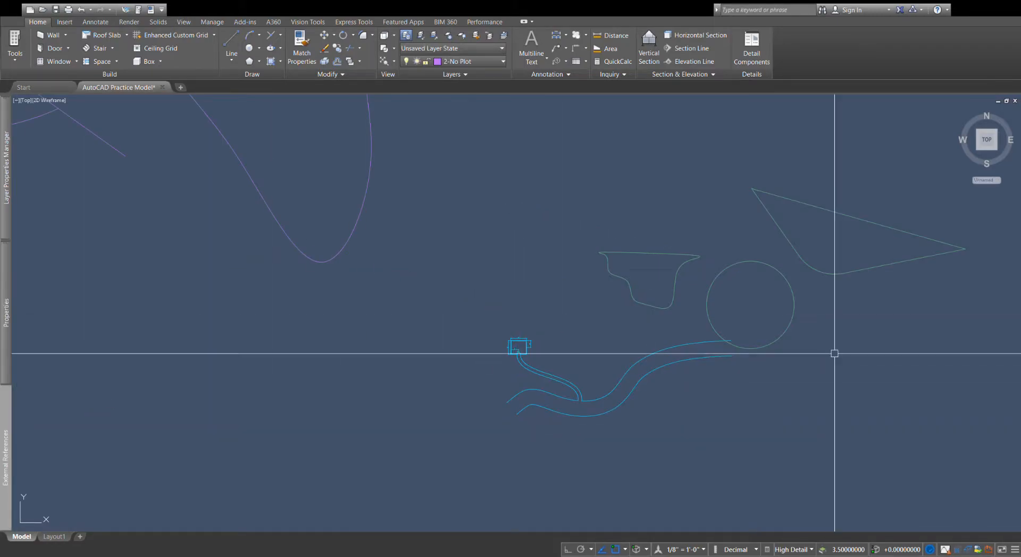
# Step: Examine the external reference in relation to the linework and attached images across AutoCAD Practice Model
pyautogui.scroll(-3, 848, 321)
pyautogui.scroll(-2, 822, 371)
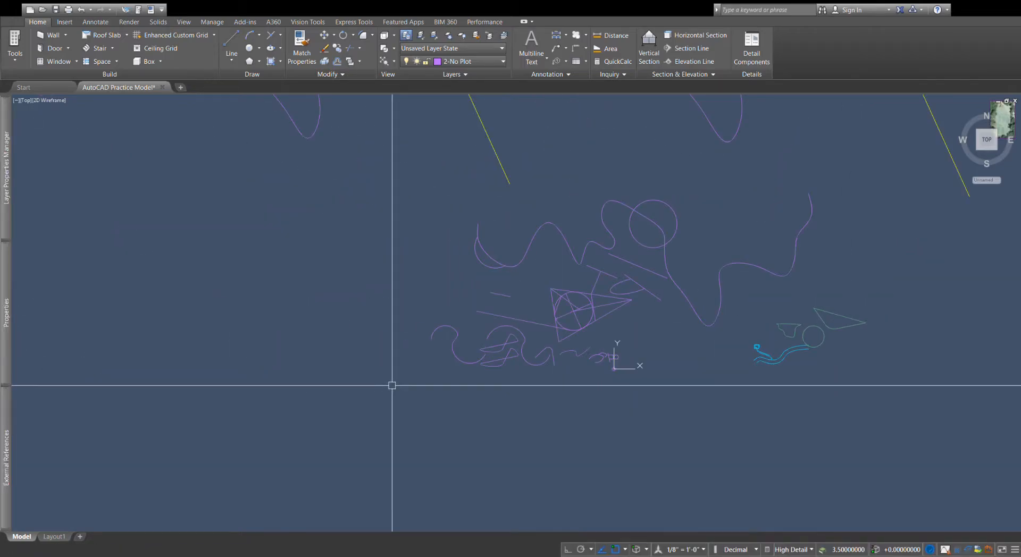
pyautogui.scroll(-4, 383, 412)
pyautogui.scroll(-2, 768, 388)
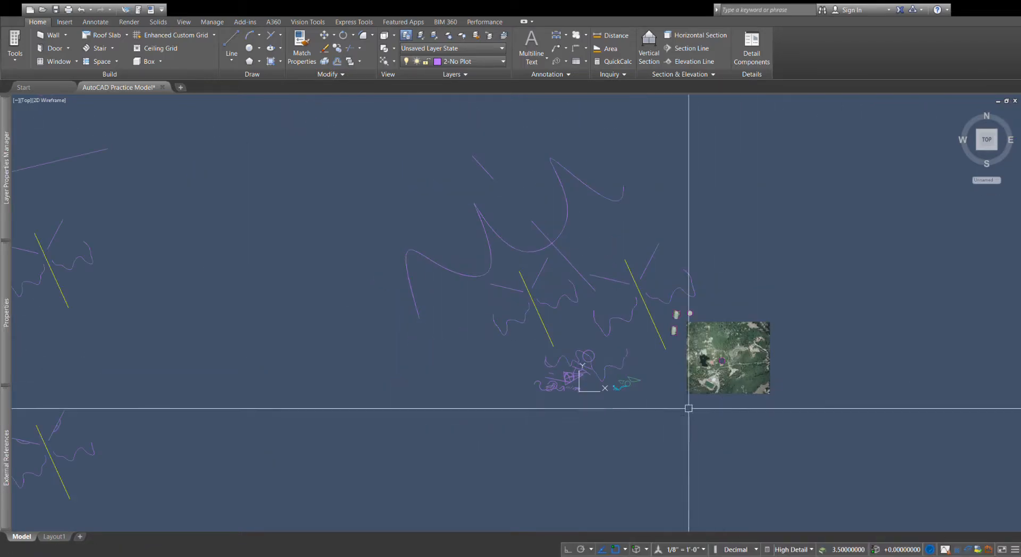
pyautogui.scroll(-2, 766, 387)
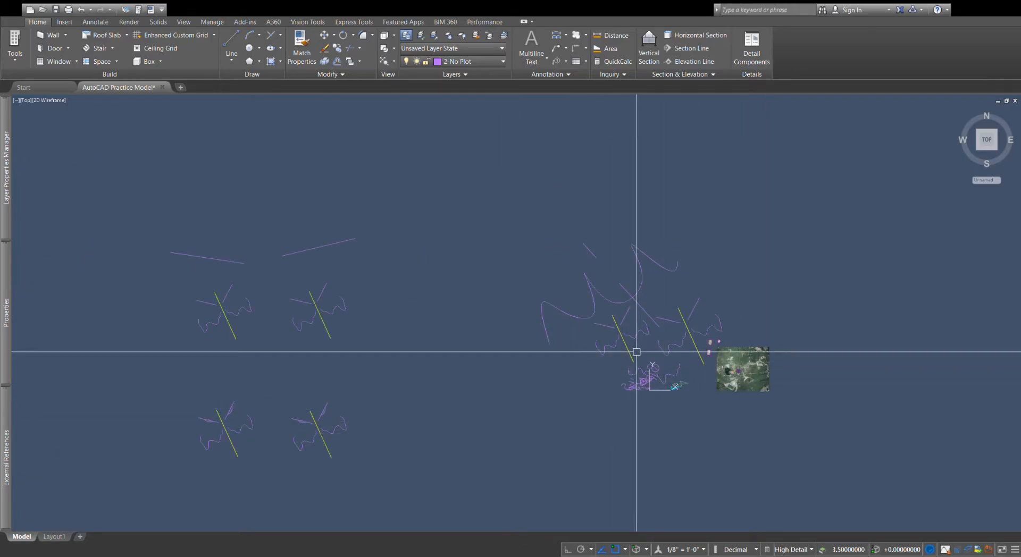
pyautogui.moveTo(577, 410)
pyautogui.mouseDown(button='middle')
pyautogui.moveTo(652, 346)
pyautogui.moveTo(613, 347)
pyautogui.mouseUp(button='middle')
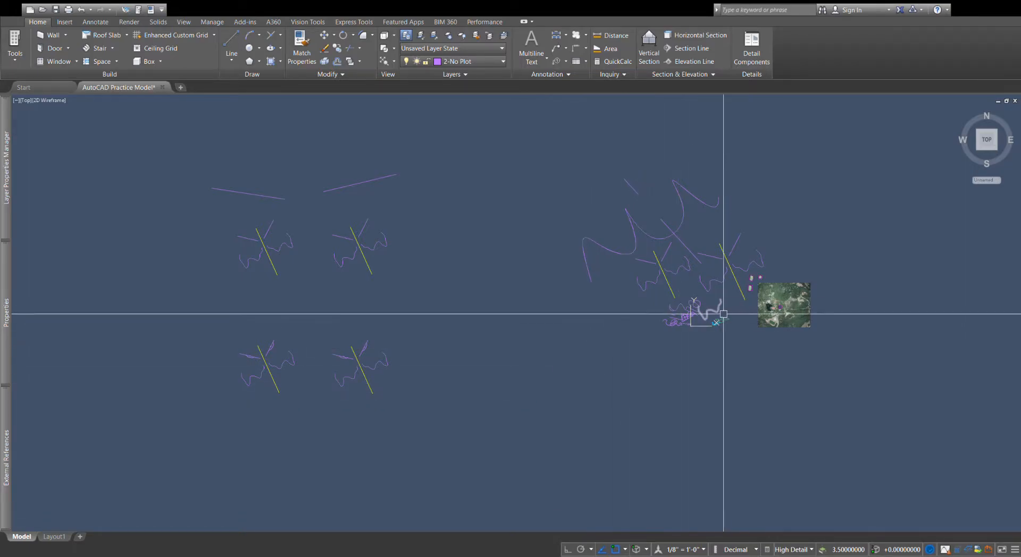
pyautogui.scroll(6, 715, 313)
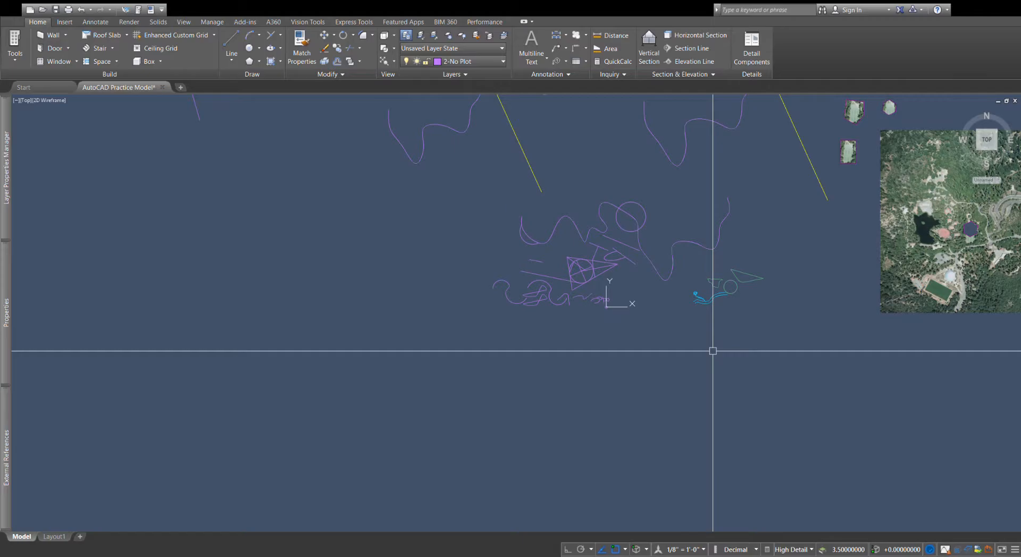
# Step: Open the GOAT house source drawing from the external reference and attach another road-and-building drawing to it, left of the existing shapes
pyautogui.scroll(5, 750, 277)
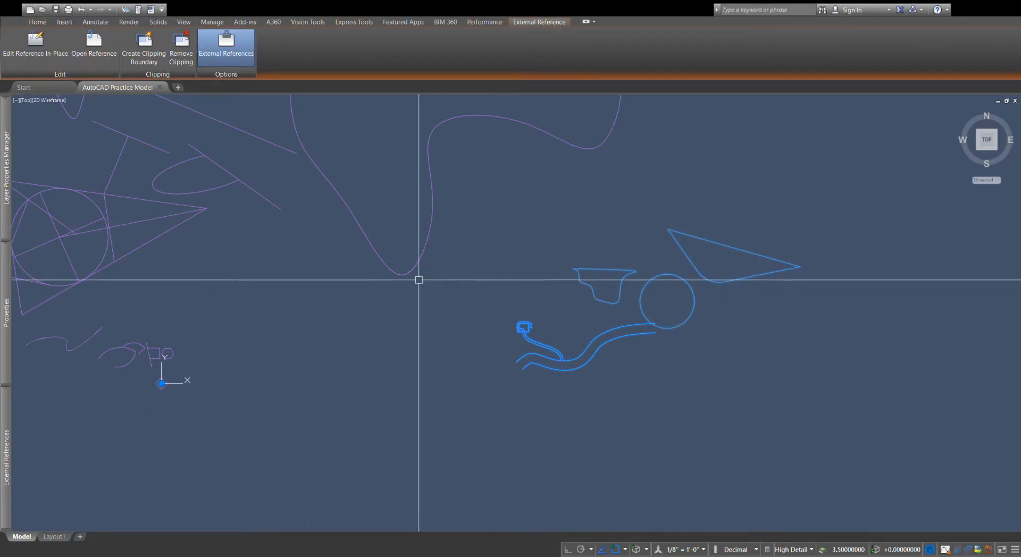
pyautogui.click(94, 43)
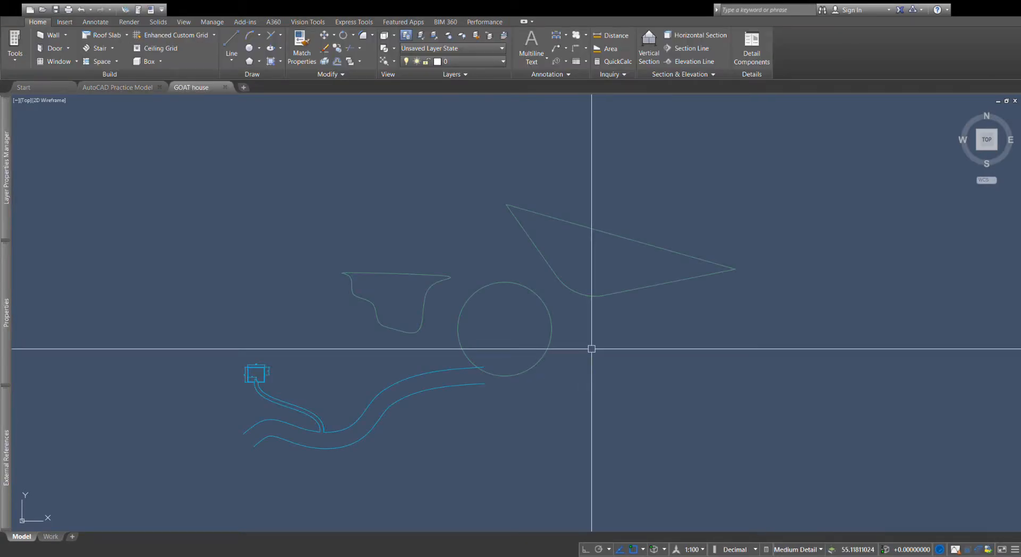
pyautogui.scroll(-2, 599, 409)
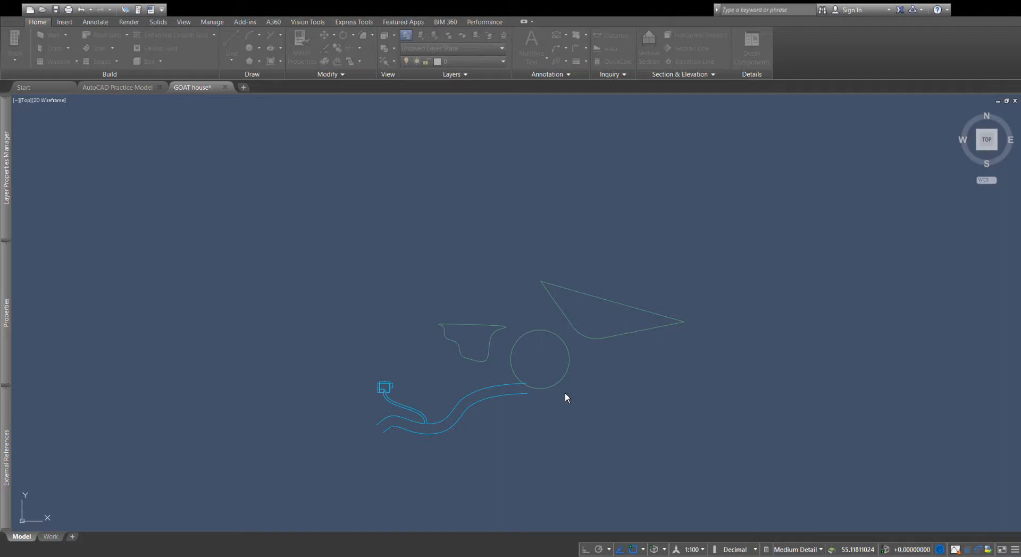
pyautogui.scroll(-4, 563, 269)
pyautogui.click(288, 309)
pyautogui.click(151, 262)
# Step: Move the newly attached road-and-building reference in GOAT house to just above the existing road and small building
pyautogui.moveTo(191, 284); pyautogui.dragTo(461, 291)
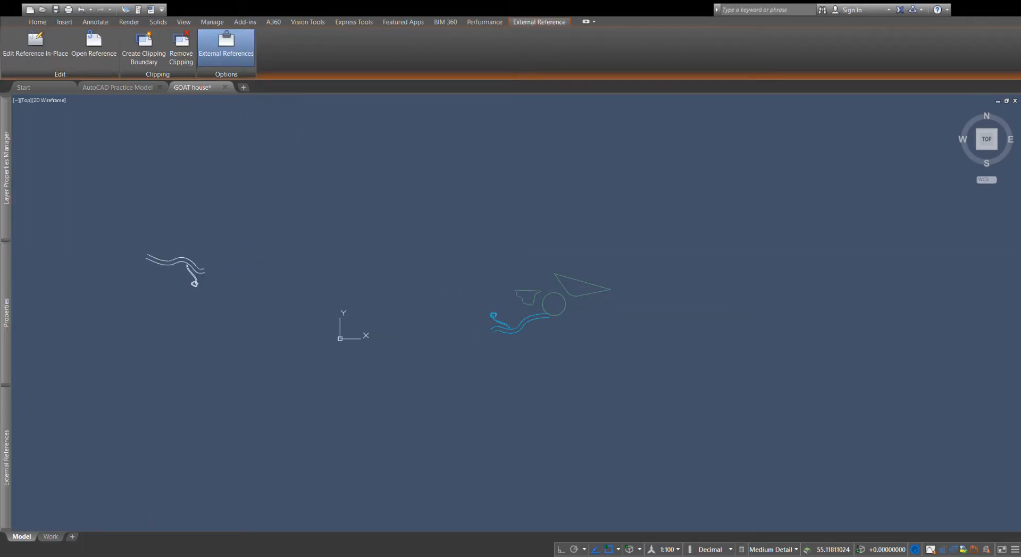
pyautogui.click(471, 266)
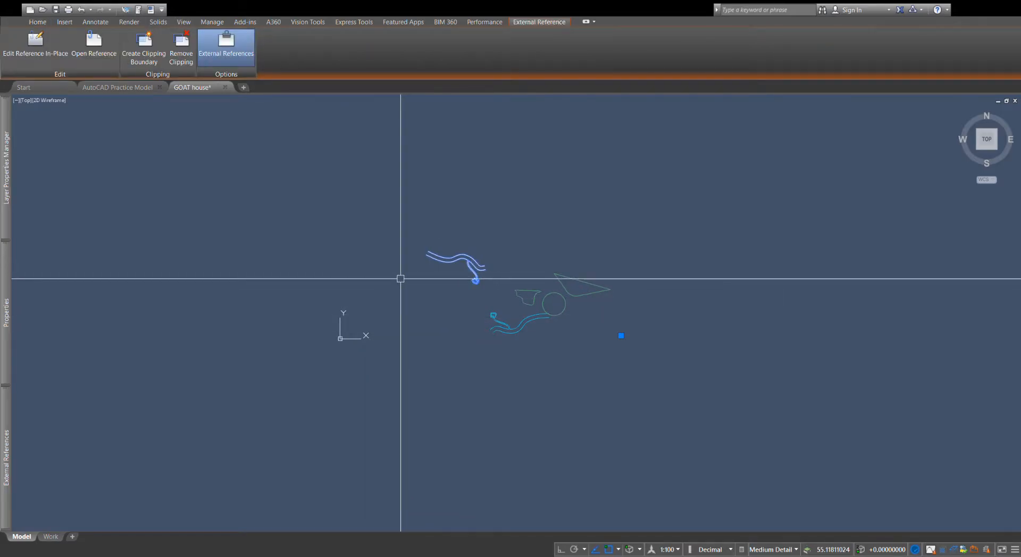
pyautogui.click(37, 22)
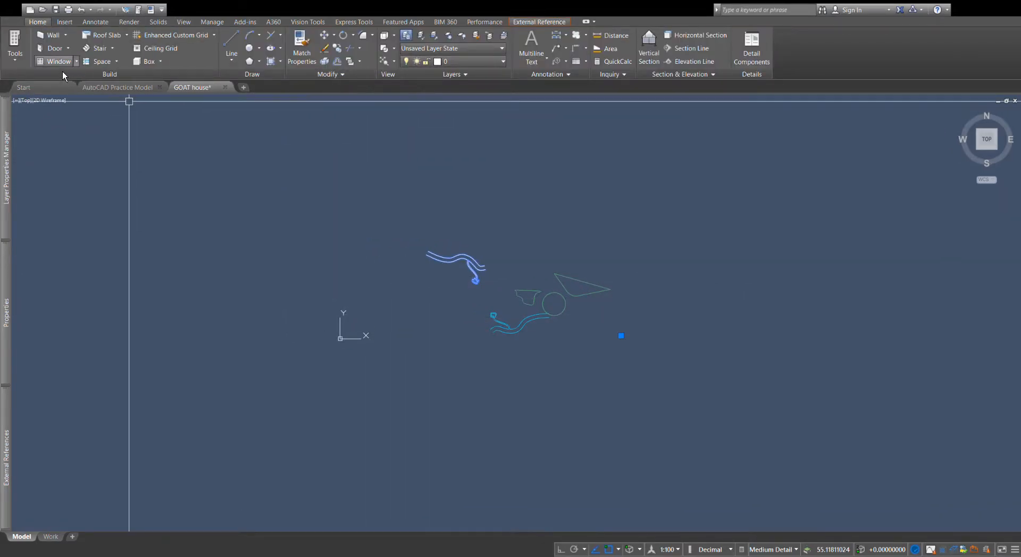
# Step: Open the nested reference's source drawing, GOAT house - Copy, and set all its road, driveway and building linework to red
pyautogui.click(539, 21)
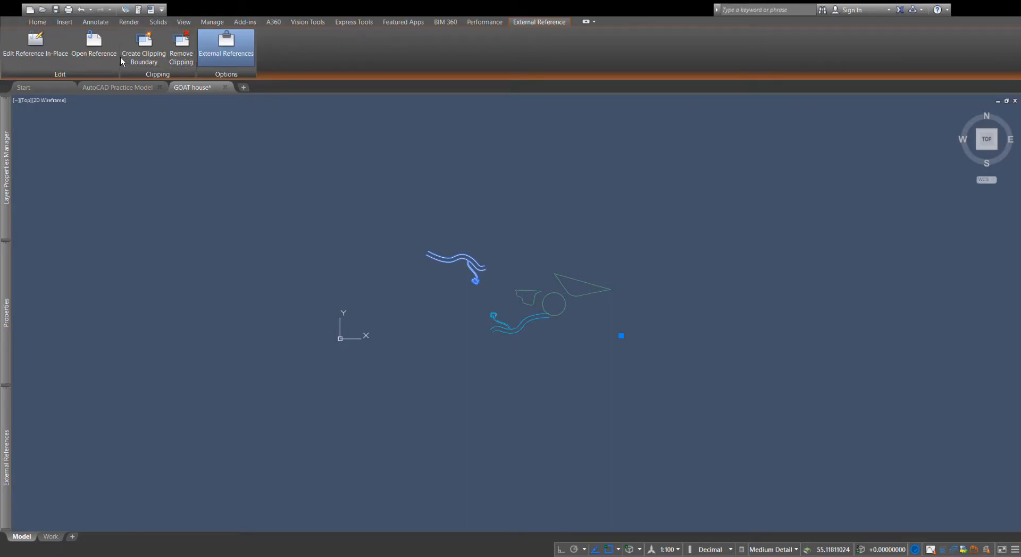
pyautogui.click(93, 43)
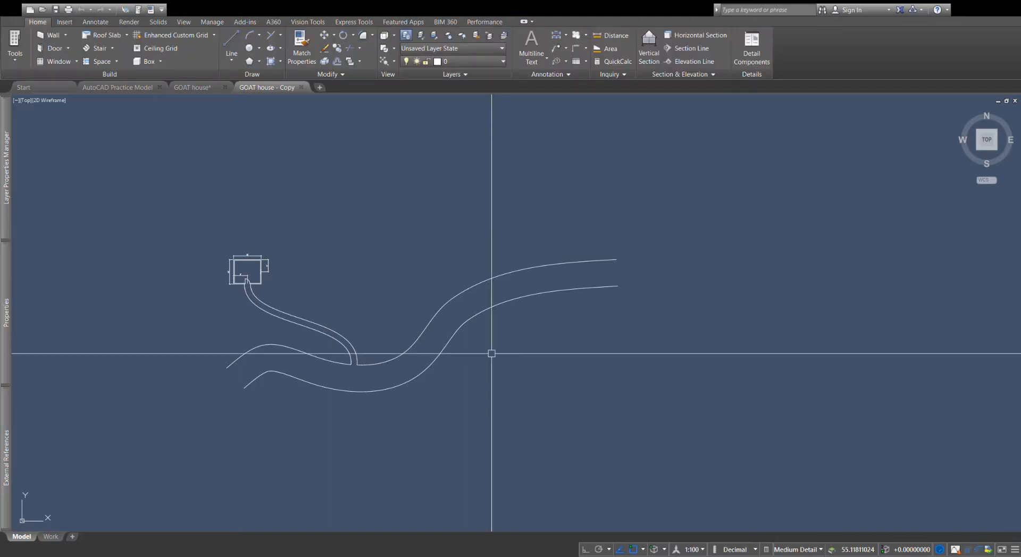
pyautogui.click(592, 398)
pyautogui.click(149, 183)
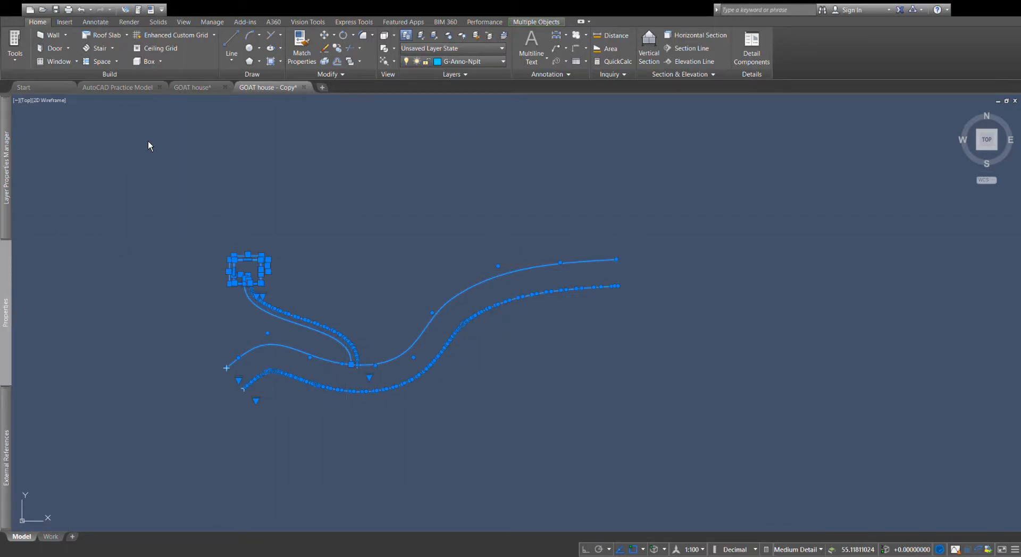
pyautogui.press('Escape')
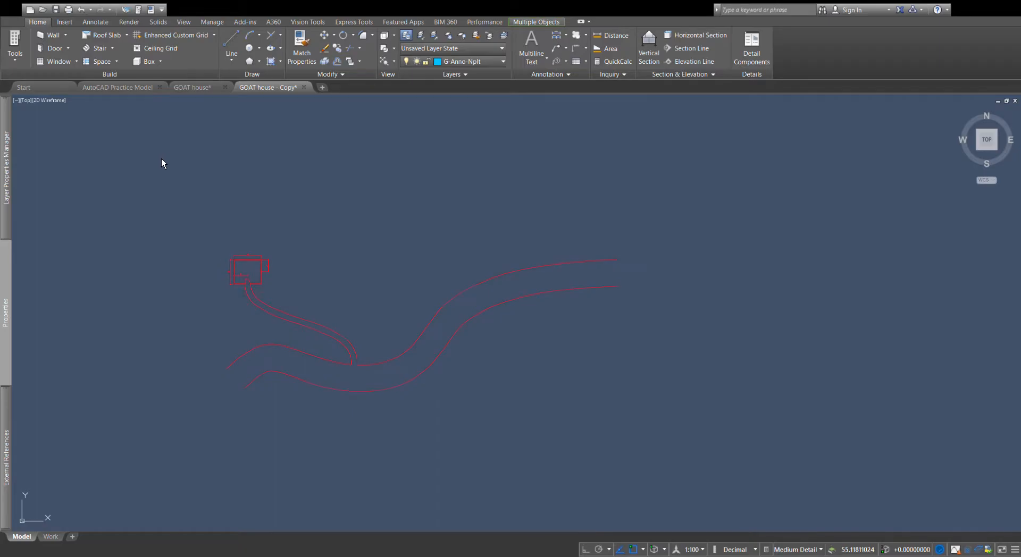
pyautogui.hotkey('ctrl', 'a')
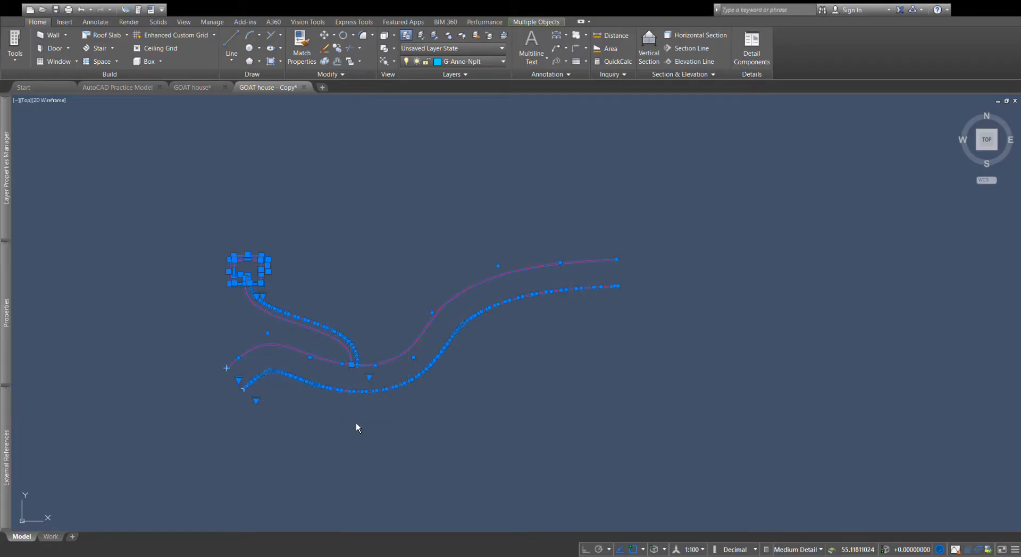
pyautogui.press('Escape')
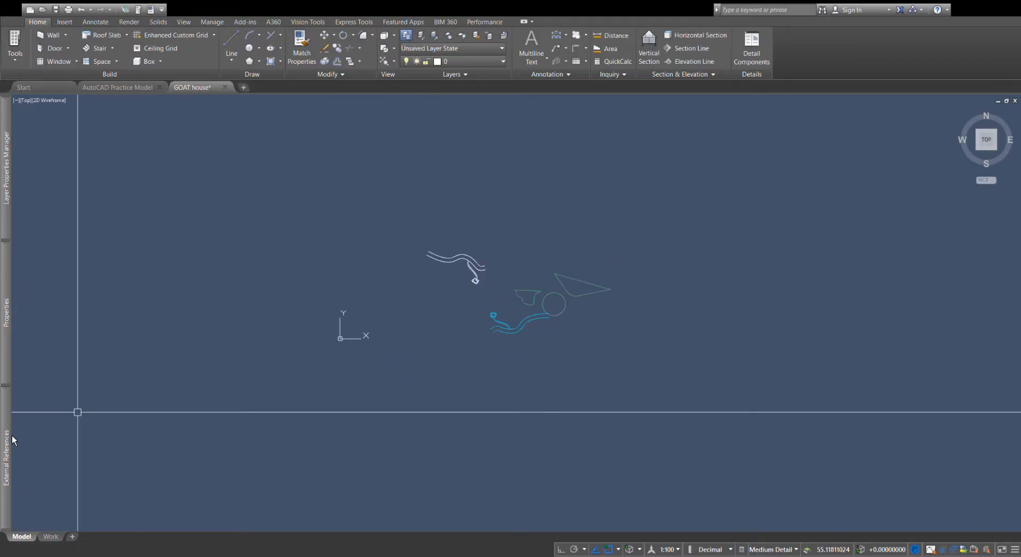
# Step: Reload the nested road-and-building reference in GOAT house, and save and close the drawing
pyautogui.click(296, 235)
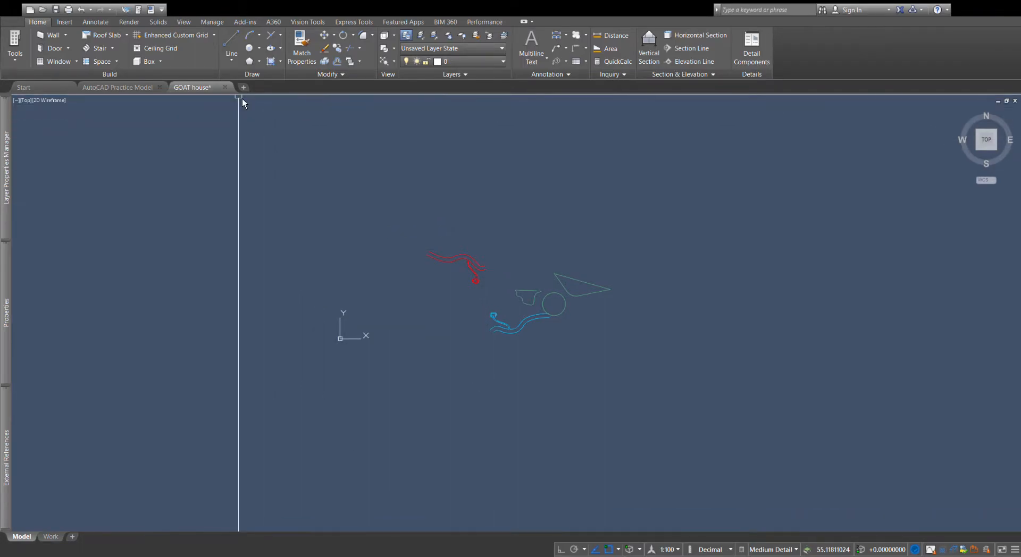
pyautogui.click(386, 65)
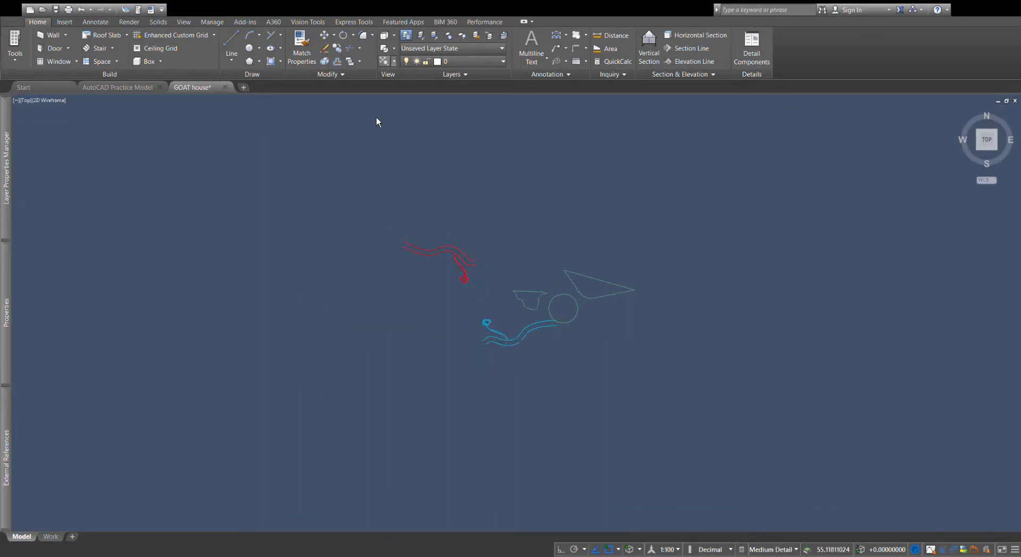
pyautogui.click(321, 174)
pyautogui.scroll(-4, 577, 287)
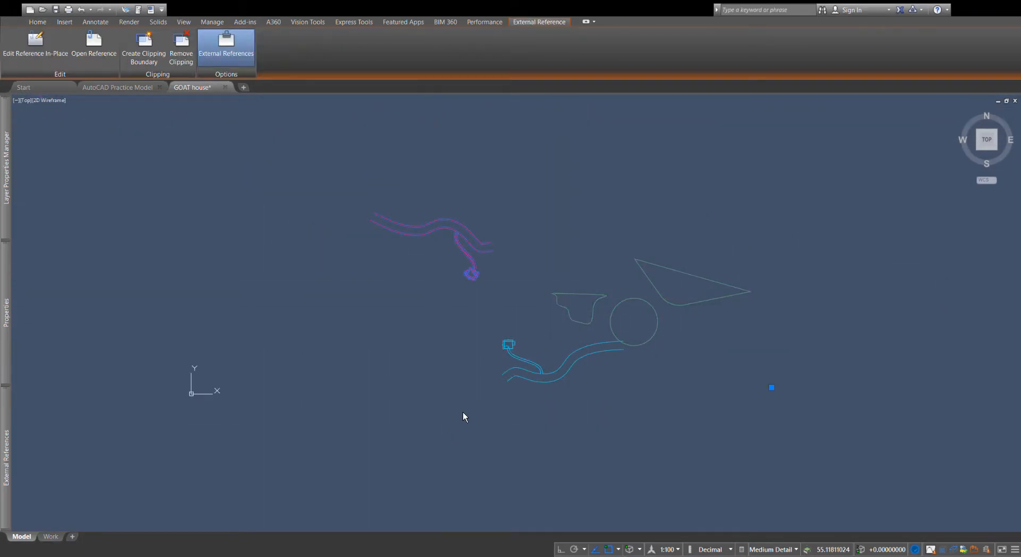
pyautogui.press('Escape')
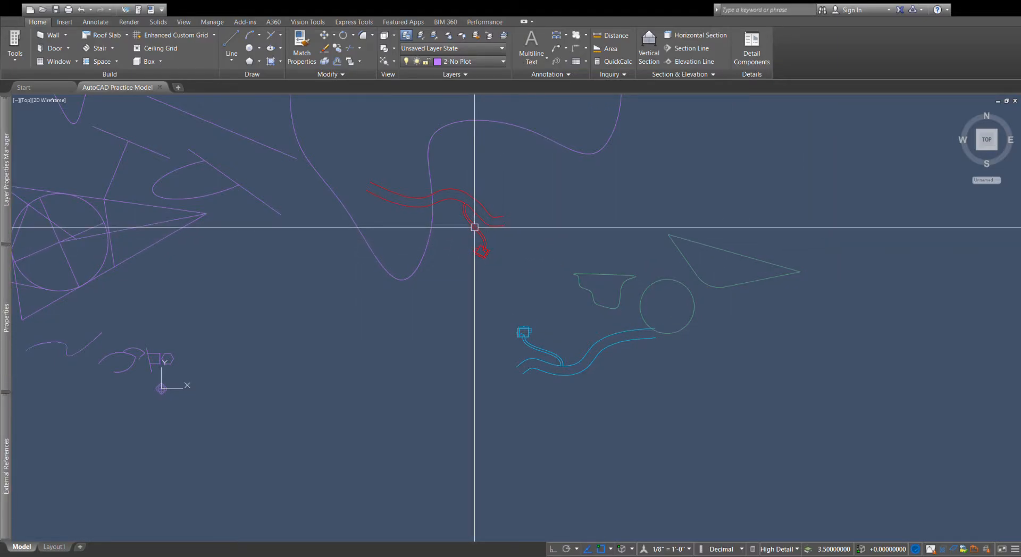
# Step: Open GOAT house from its external reference, change the nested red road-and-building reference to an overlay, and save and close the drawing
pyautogui.click(475, 227)
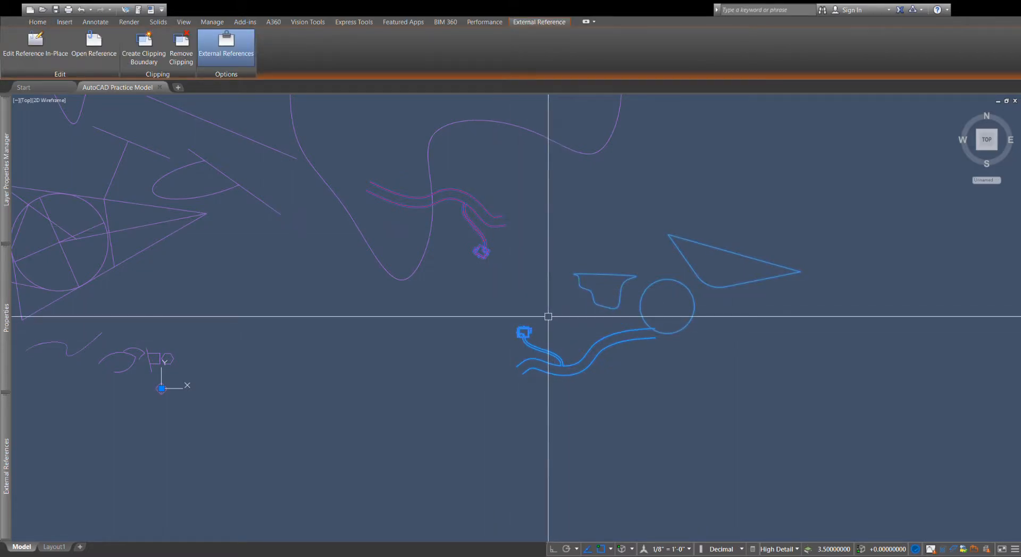
pyautogui.click(91, 53)
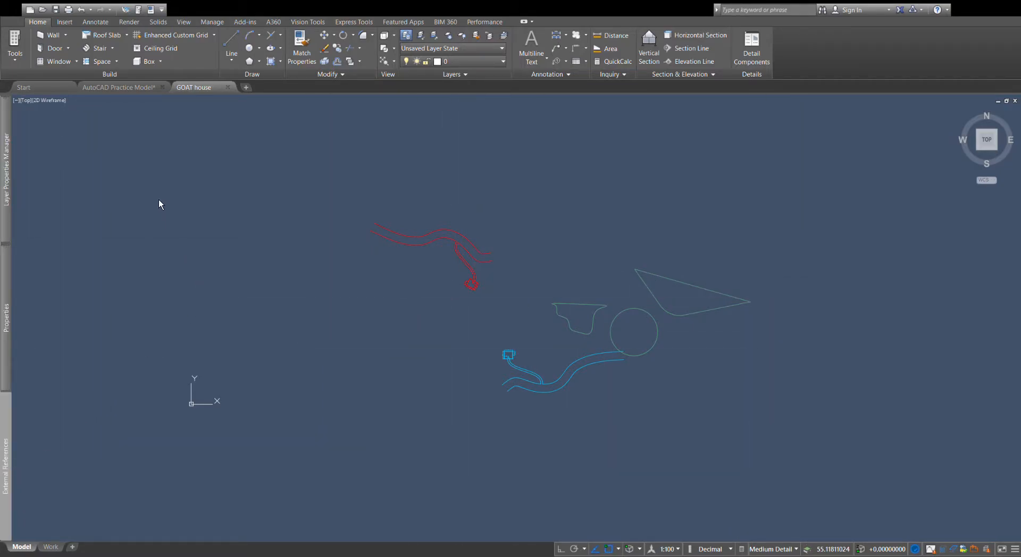
pyautogui.click(68, 158)
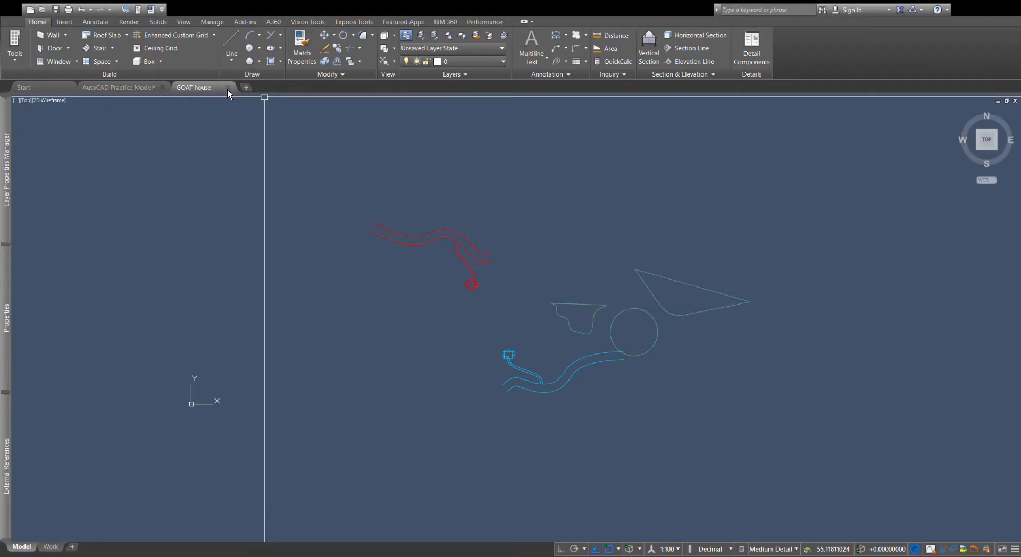
pyautogui.moveTo(297, 192); pyautogui.dragTo(300, 197, button='middle')
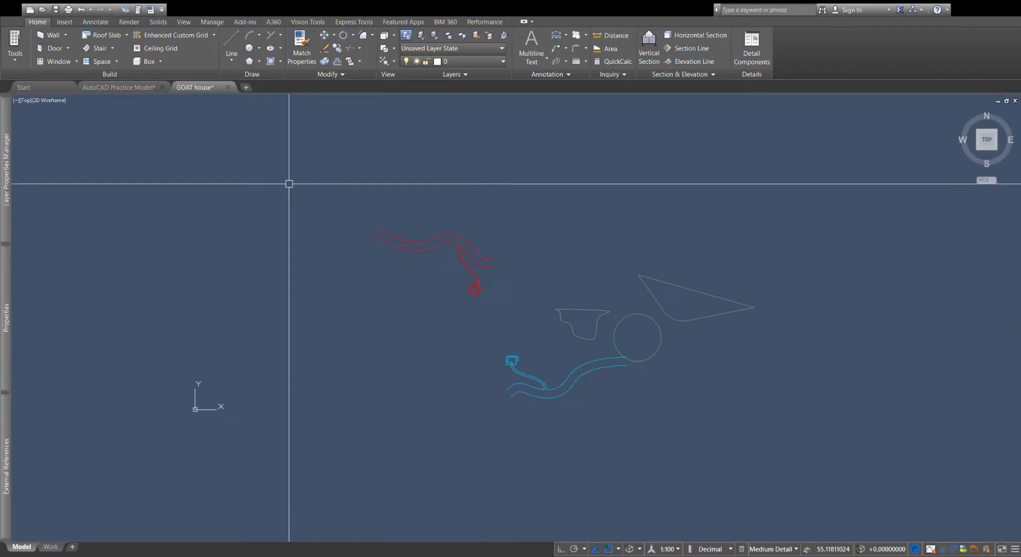
pyautogui.click(230, 90)
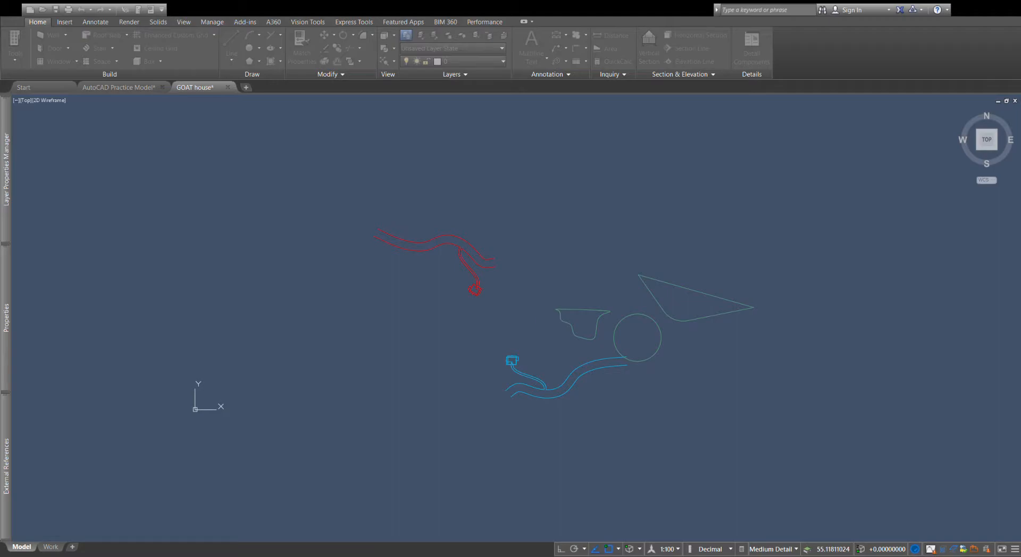
pyautogui.click(541, 316)
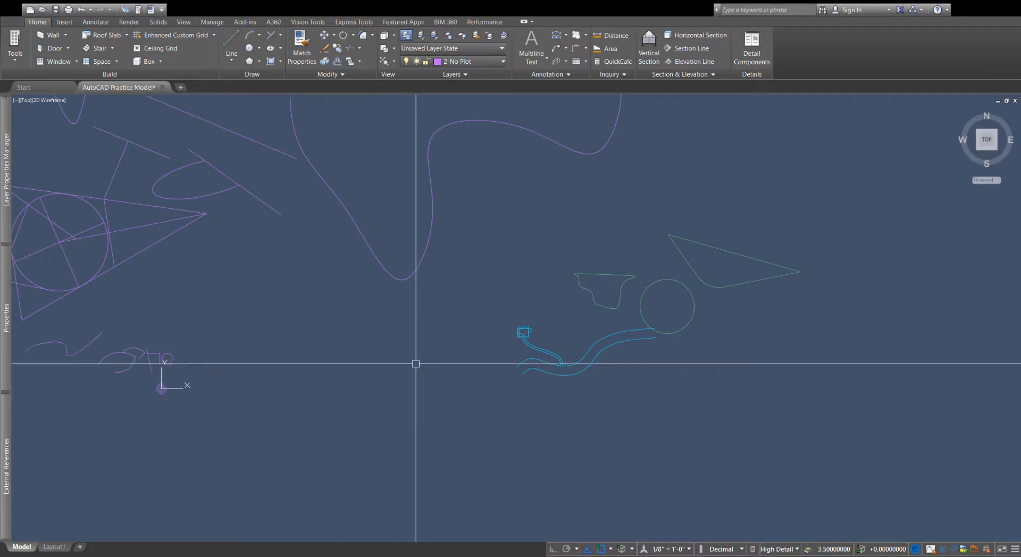
# Step: Examine the repeated blocks with yellow centre lines in AutoCAD Practice Model as a comparison for nested references
pyautogui.scroll(-2, 614, 298)
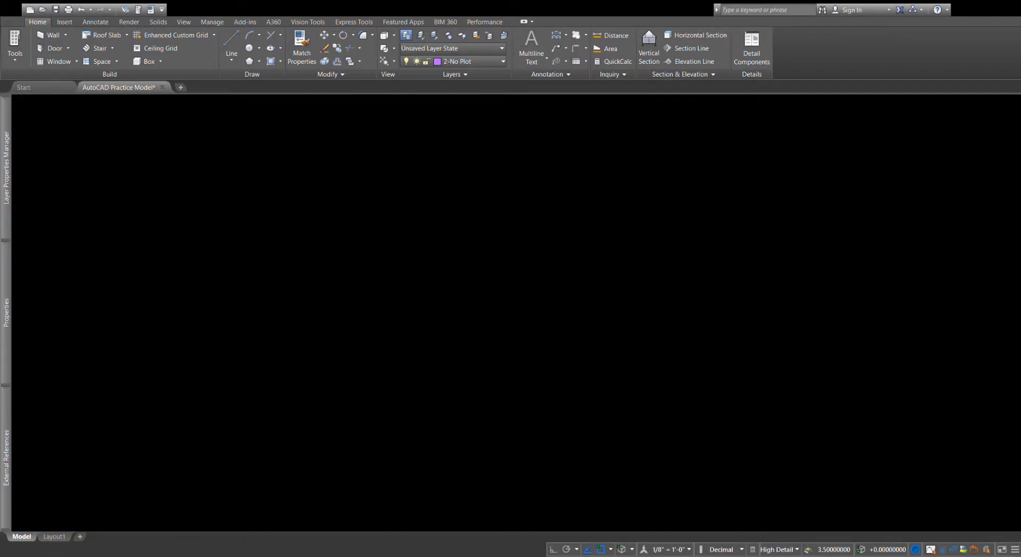
pyautogui.scroll(-5, 775, 360)
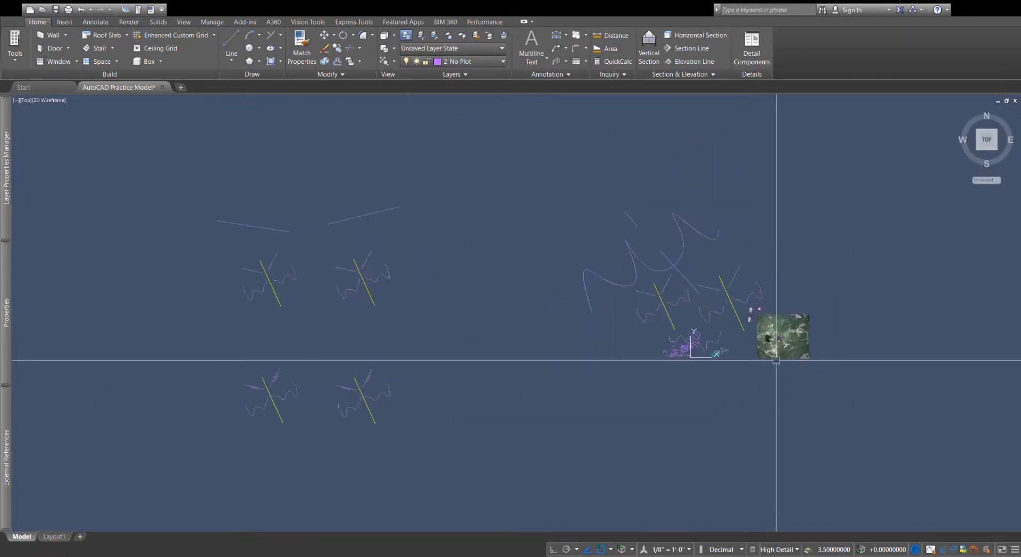
pyautogui.scroll(2, 324, 402)
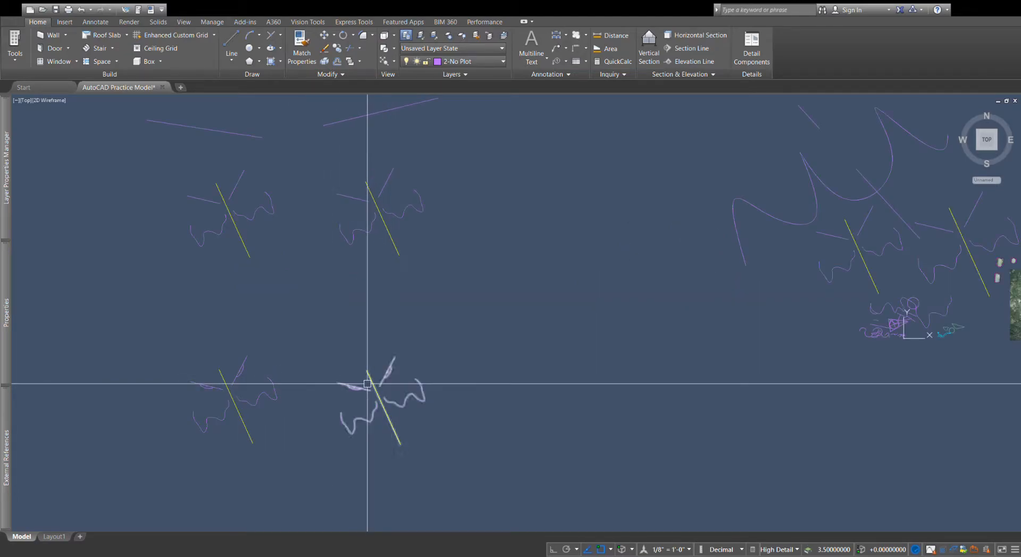
pyautogui.scroll(-2, 379, 376)
pyautogui.scroll(5, 456, 310)
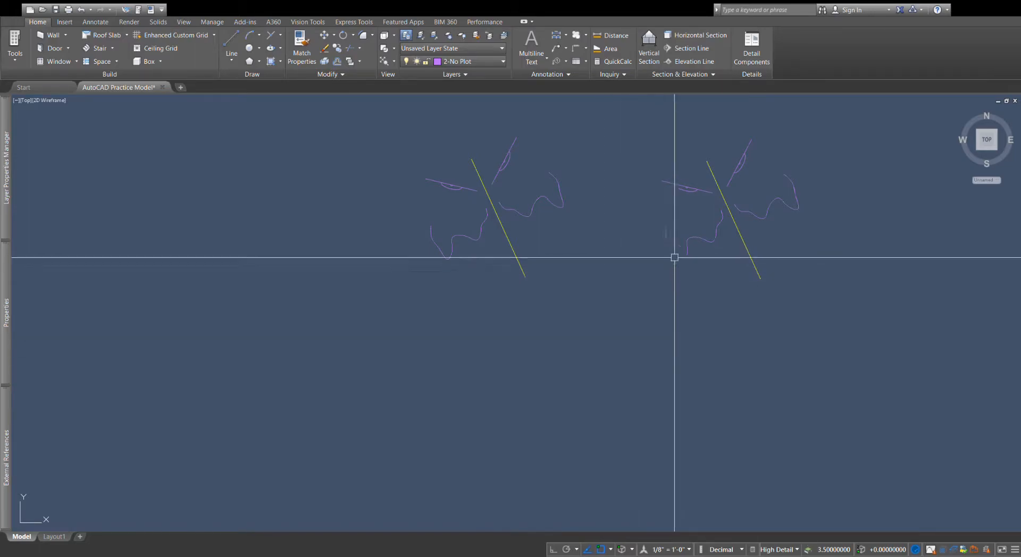
pyautogui.click(684, 187)
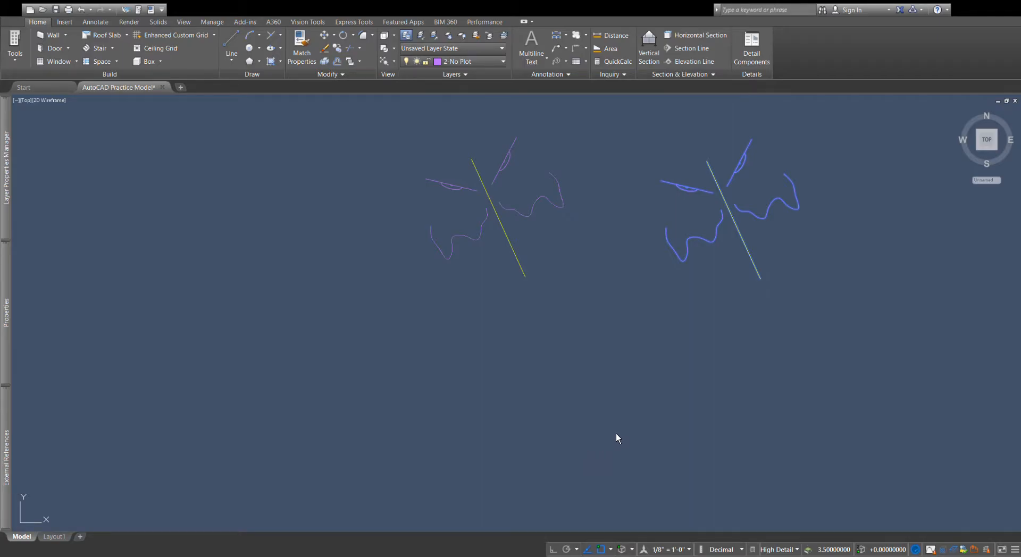
pyautogui.press('Escape')
pyautogui.moveTo(591, 364); pyautogui.dragTo(487, 385, button='middle')
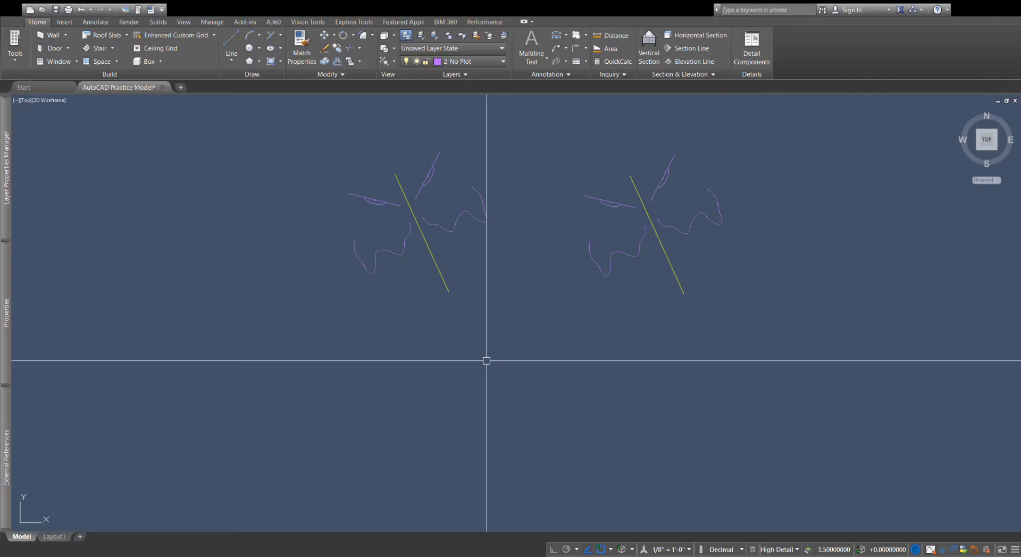
# Step: Open the GOAT house source drawing from the external reference in AutoCAD Practice Model
pyautogui.scroll(-4, 469, 421)
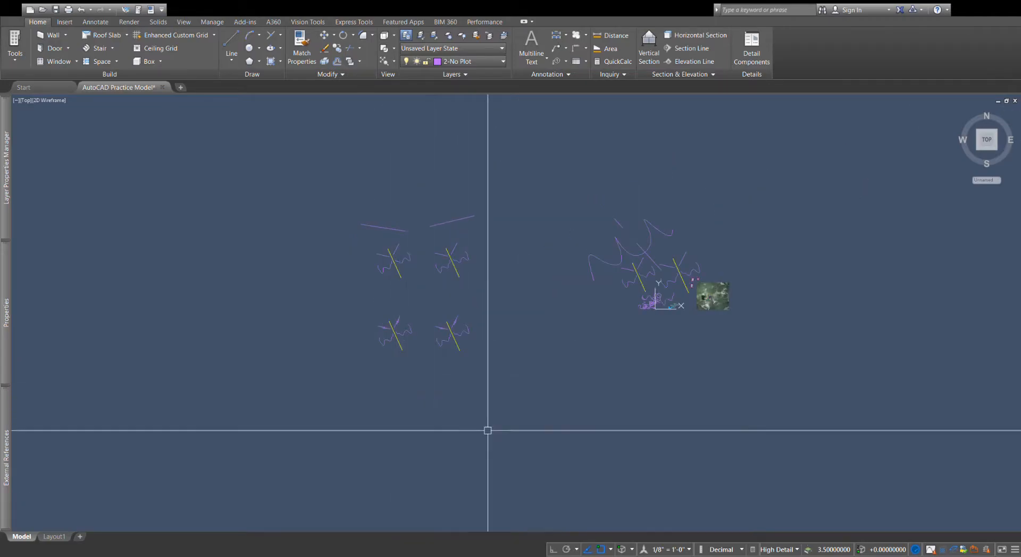
pyautogui.scroll(6, 686, 315)
pyautogui.click(592, 347)
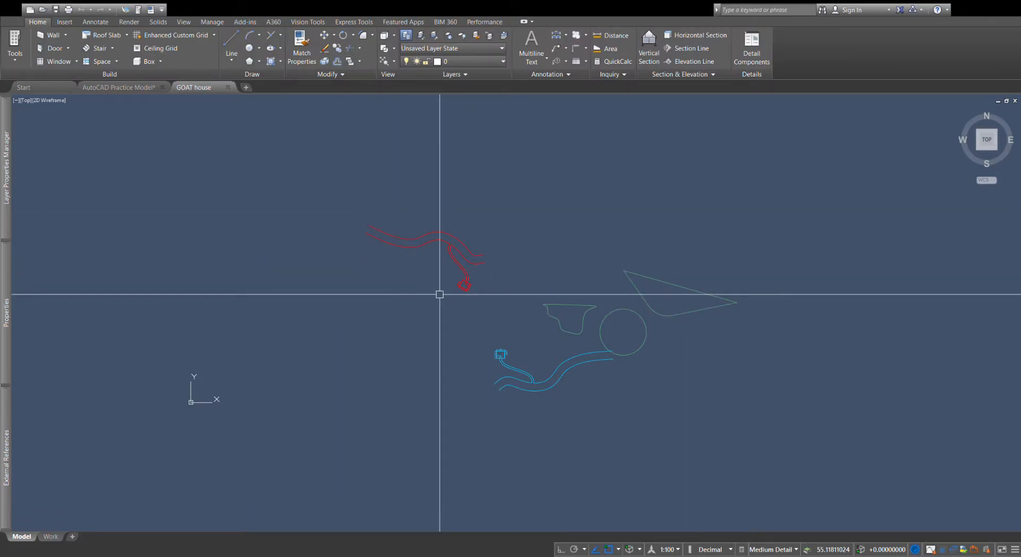
# Step: Change the nested red road-and-building reference in GOAT house back to an attachment, and save and close the drawing
pyautogui.click(457, 262)
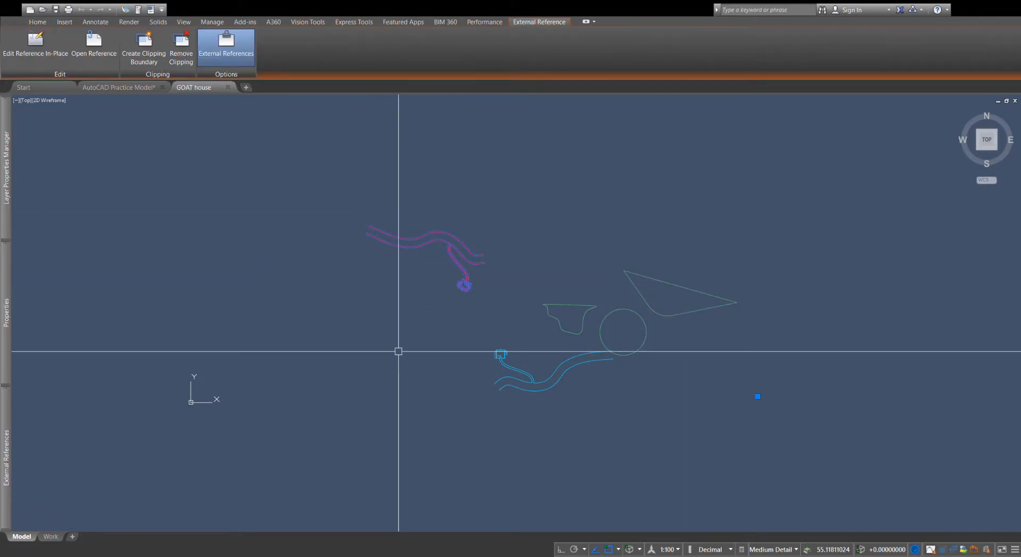
pyautogui.press('Escape')
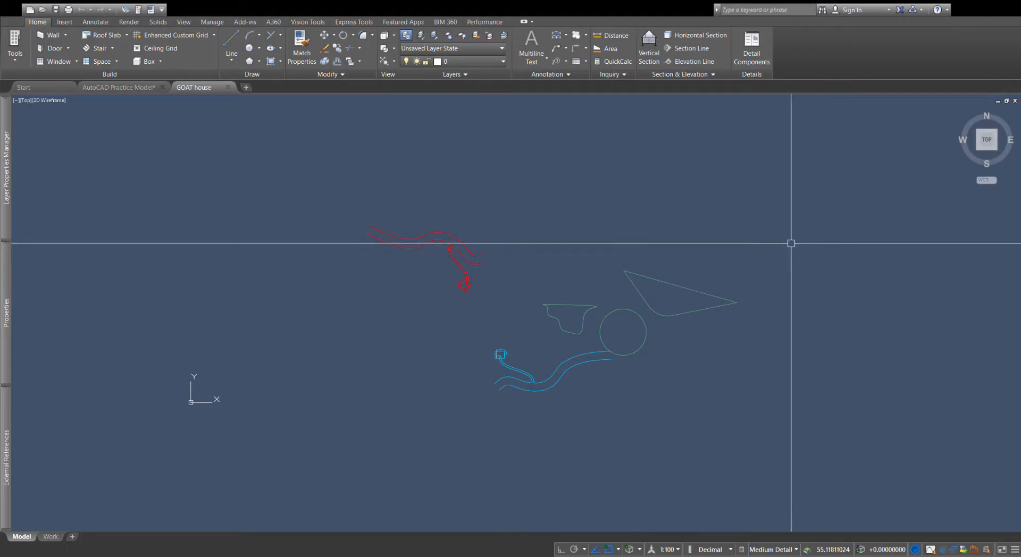
pyautogui.scroll(3, 299, 189)
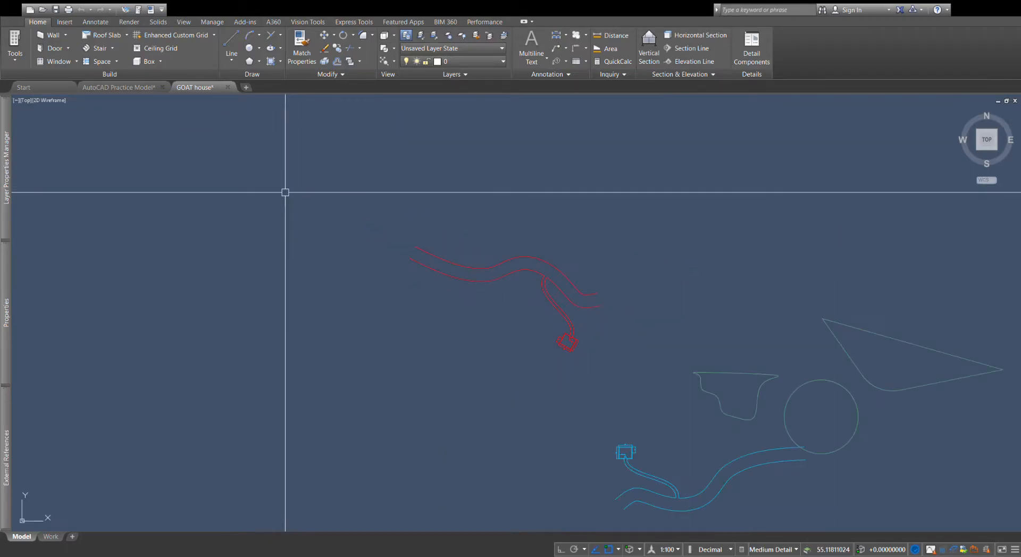
pyautogui.moveTo(463, 511)
pyautogui.mouseDown(button='middle')
pyautogui.moveTo(424, 379)
pyautogui.moveTo(500, 379)
pyautogui.moveTo(468, 391)
pyautogui.mouseUp(button='middle')
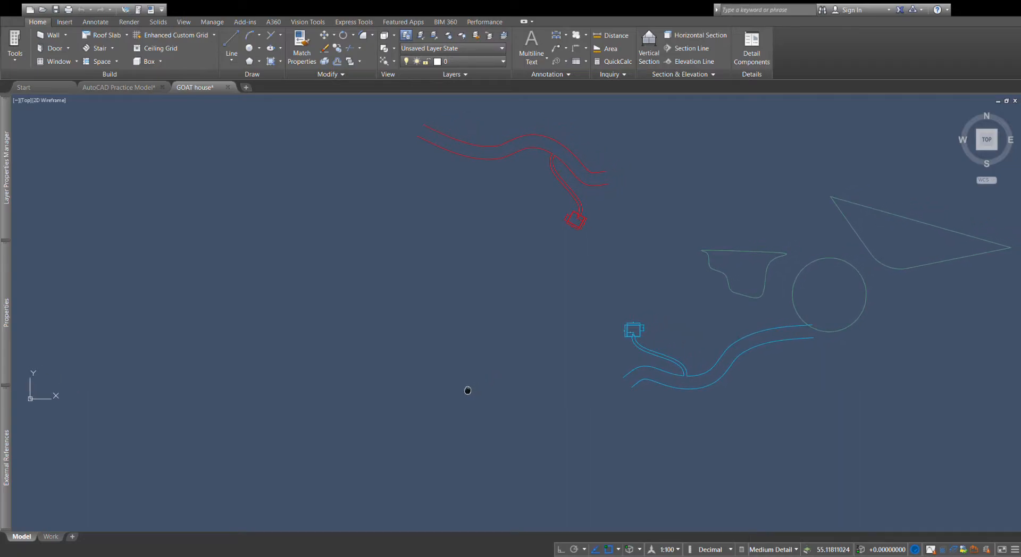
pyautogui.click(228, 87)
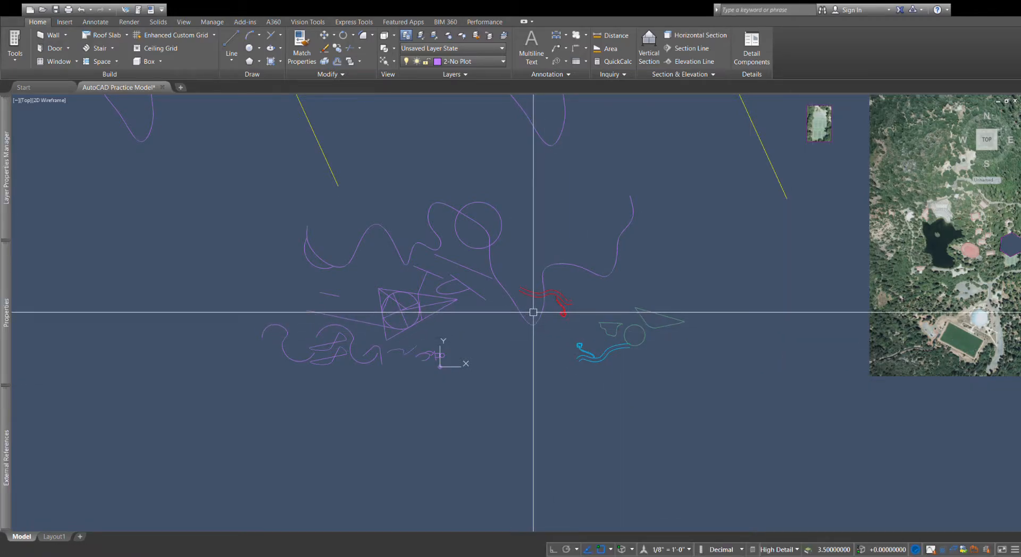
# Step: Examine the red nested reference beside GOAT house, and compare it with the repeated yellow-centre-line blocks across the model
pyautogui.scroll(4, 526, 340)
pyautogui.scroll(2, 516, 325)
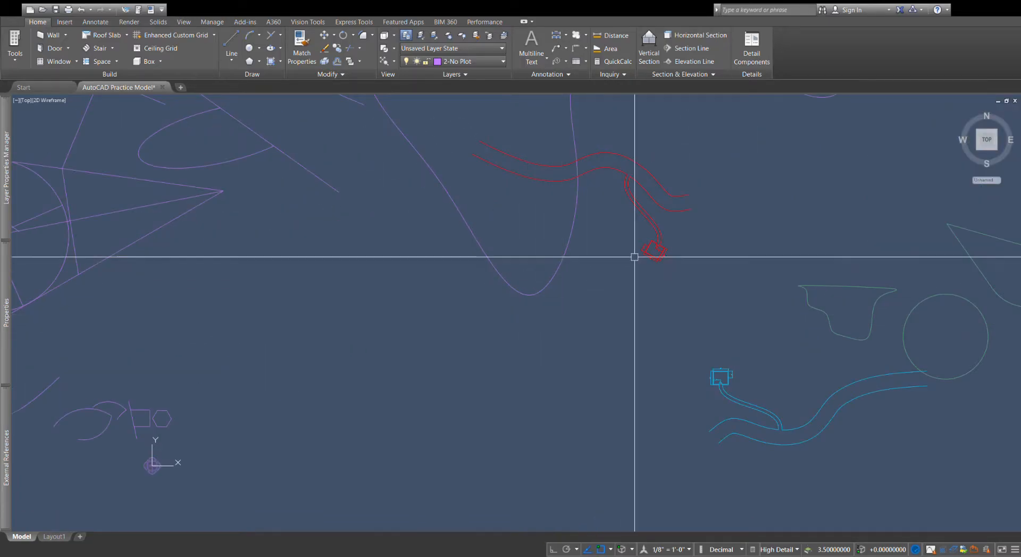
pyautogui.scroll(-2, 507, 333)
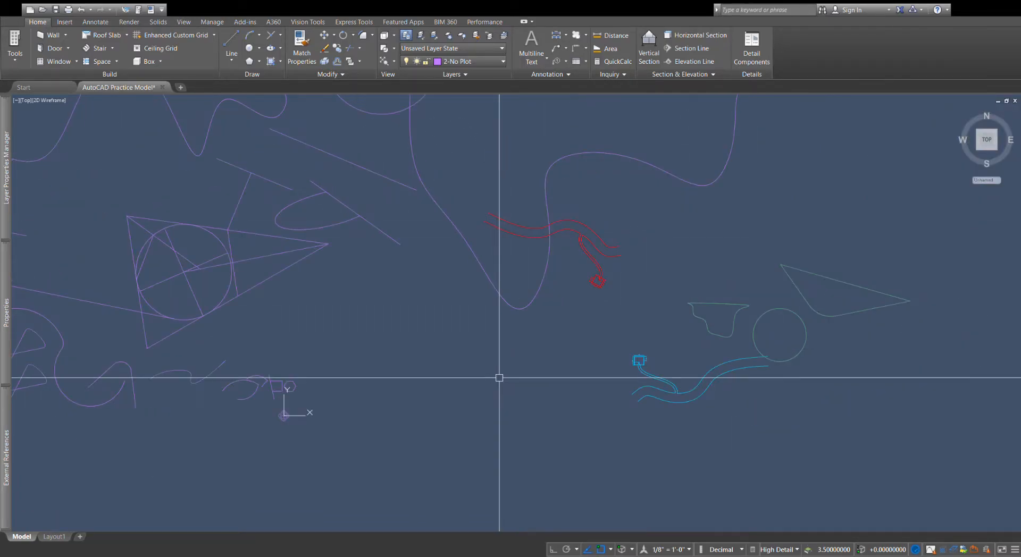
pyautogui.scroll(-6, 430, 381)
pyautogui.scroll(-4, 571, 417)
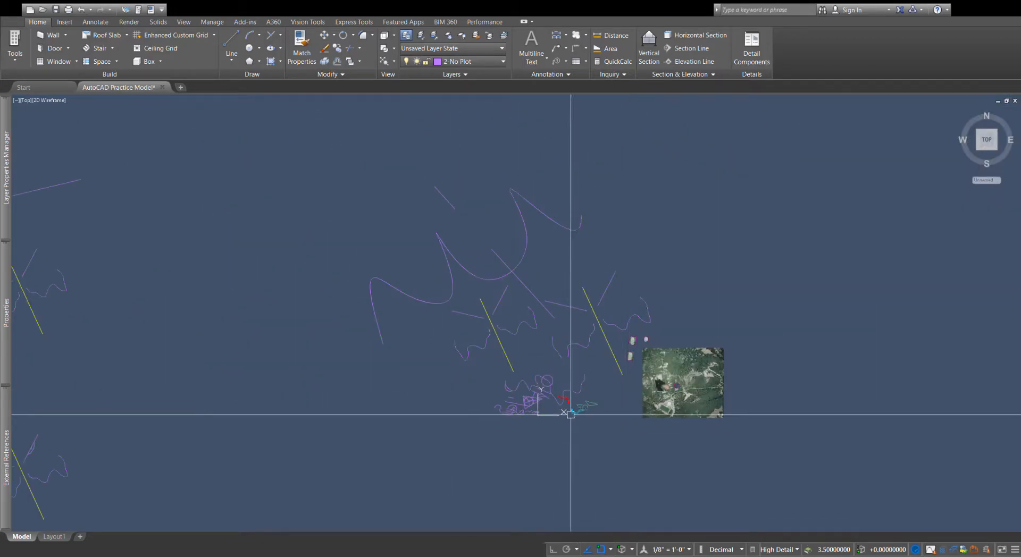
pyautogui.scroll(-2, 589, 377)
pyautogui.moveTo(588, 377)
pyautogui.mouseDown(button='middle')
pyautogui.moveTo(698, 359)
pyautogui.moveTo(808, 291)
pyautogui.moveTo(914, 321)
pyautogui.moveTo(889, 337)
pyautogui.moveTo(826, 309)
pyautogui.moveTo(851, 325)
pyautogui.mouseUp(button='middle')
pyautogui.scroll(2, 809, 291)
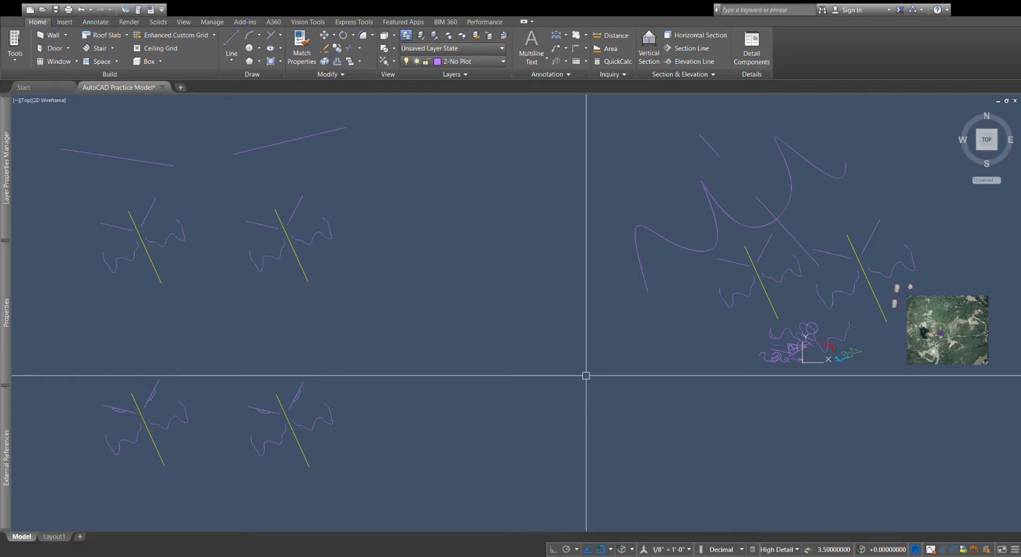
pyautogui.scroll(5, 850, 349)
pyautogui.moveTo(849, 350)
pyautogui.mouseDown(button='middle')
pyautogui.moveTo(730, 328)
pyautogui.moveTo(542, 246)
pyautogui.moveTo(471, 244)
pyautogui.moveTo(413, 257)
pyautogui.mouseUp(button='middle')
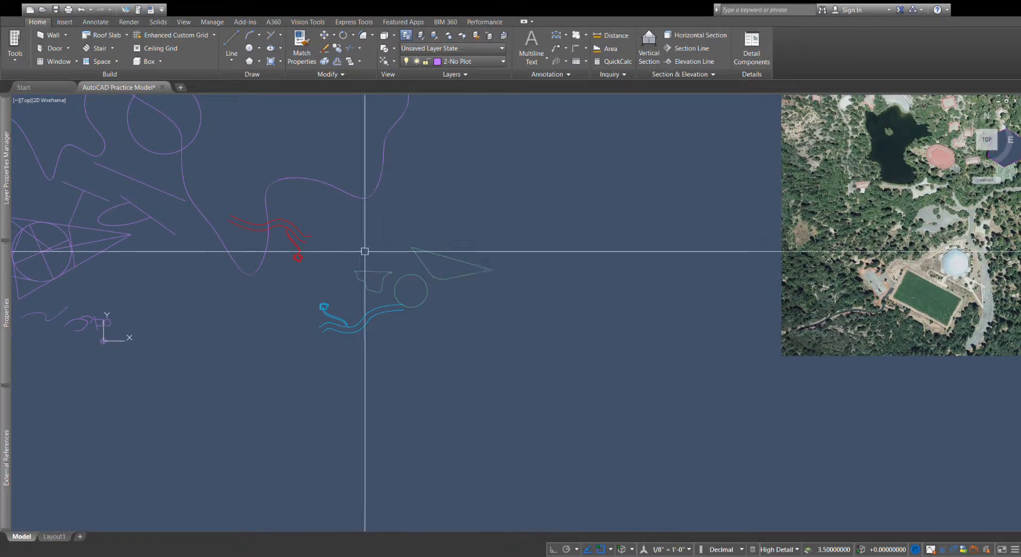
# Step: Try to open the GOAT house source drawing from its external reference, and clear the selection
pyautogui.click(222, 204)
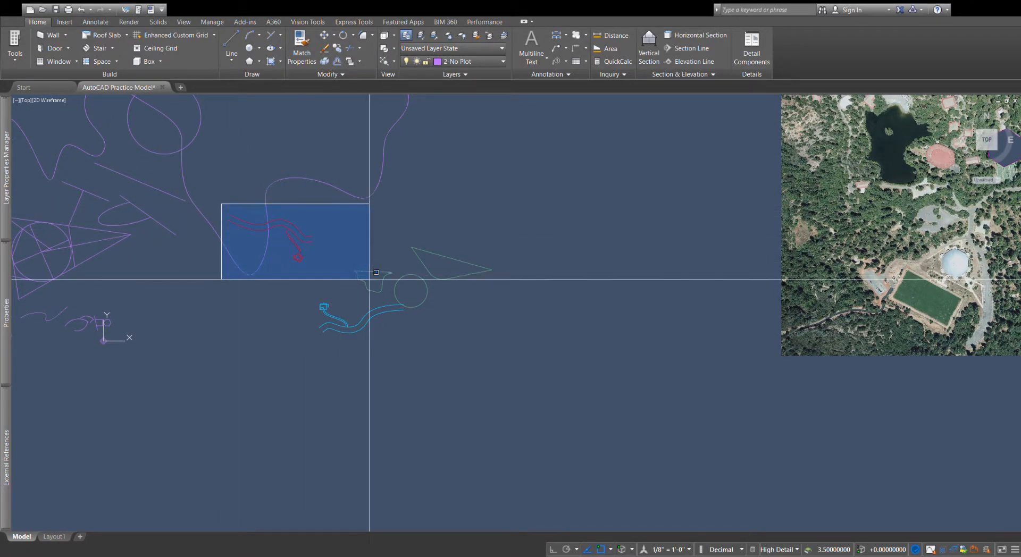
pyautogui.click(370, 279)
pyautogui.click(299, 213)
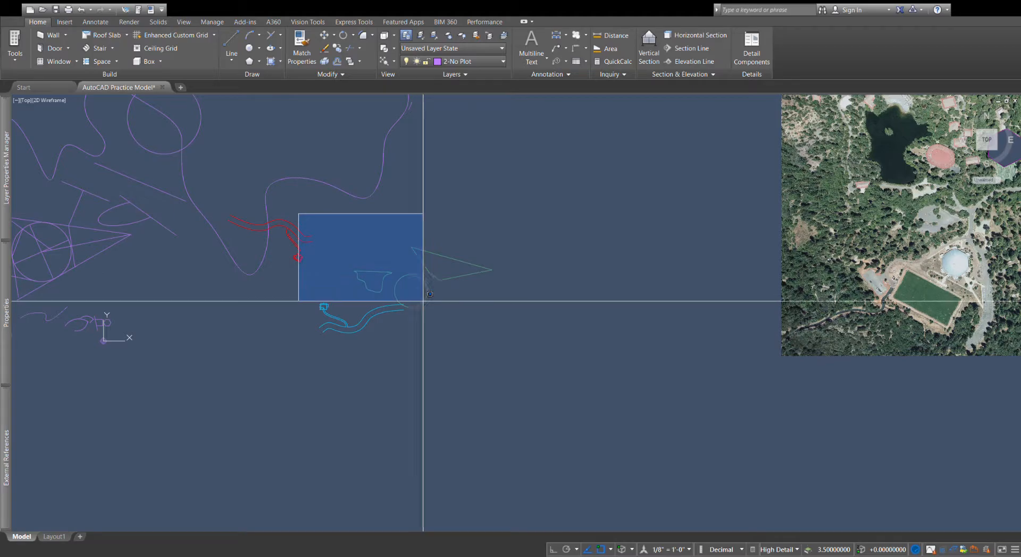
pyautogui.click(546, 353)
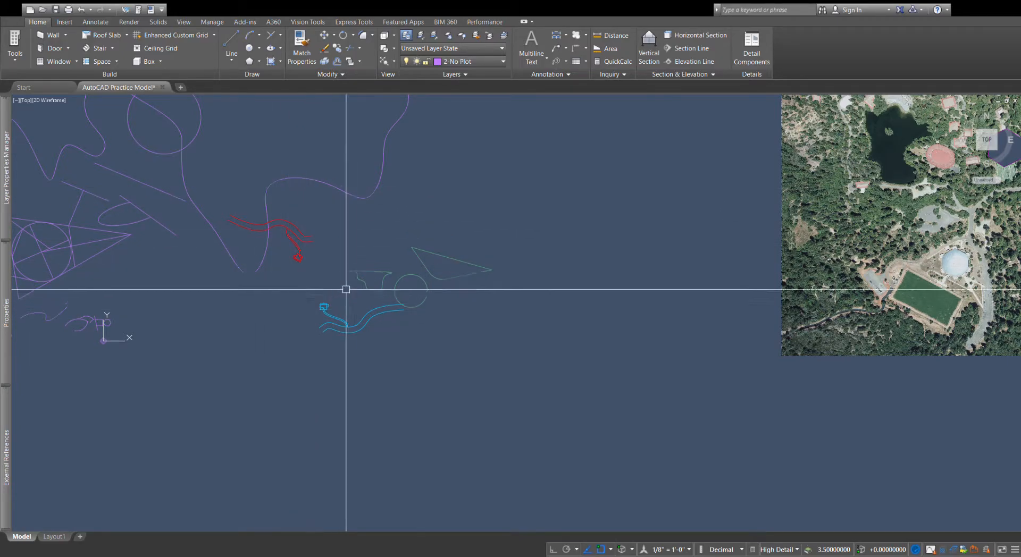
pyautogui.click(361, 279)
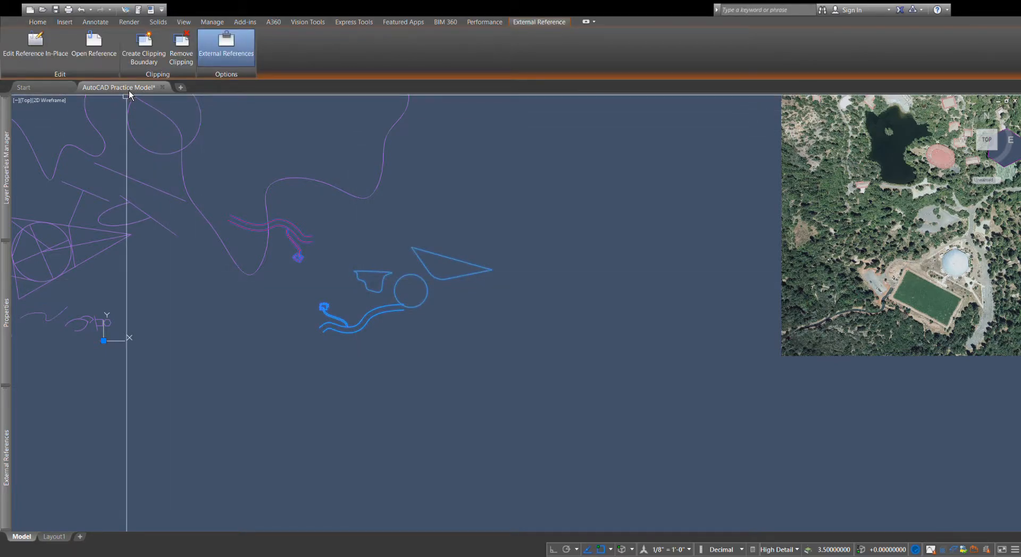
pyautogui.click(96, 47)
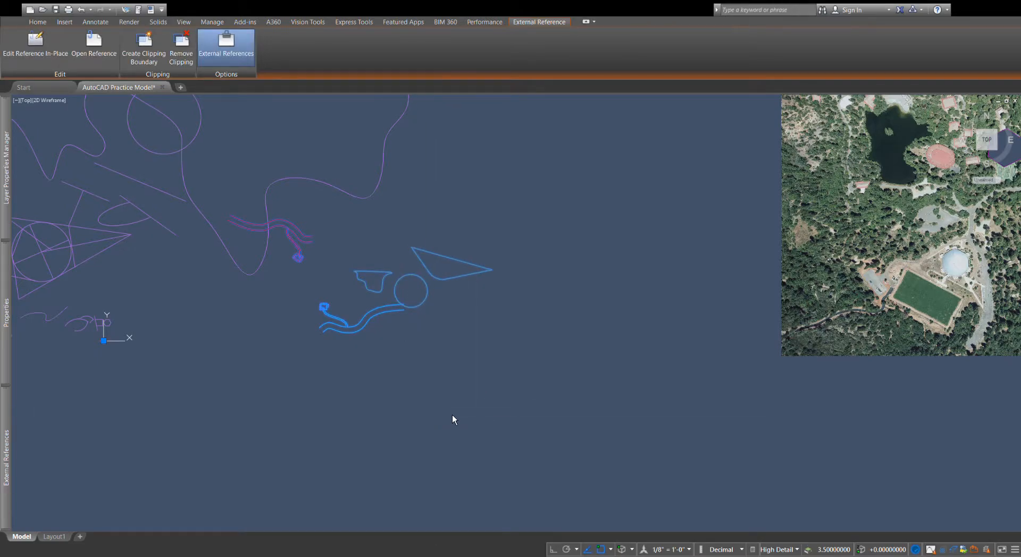
pyautogui.press('Escape')
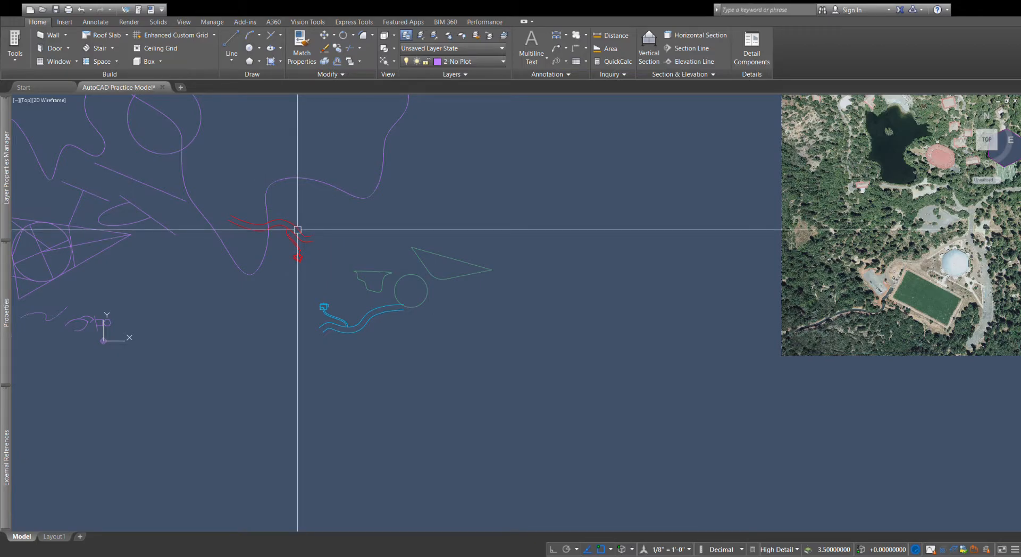
# Step: Examine the repeated yellow-centre-line blocks and the attached aerial image with its clipped copies
pyautogui.scroll(-5, 531, 358)
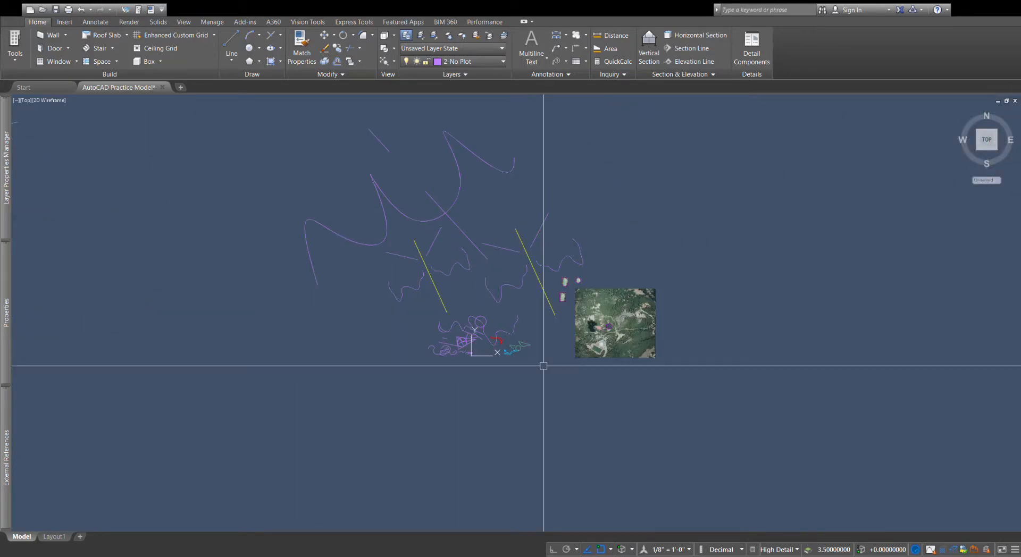
pyautogui.scroll(-2, 509, 378)
pyautogui.moveTo(434, 390)
pyautogui.mouseDown(button='middle')
pyautogui.moveTo(586, 371)
pyautogui.moveTo(739, 376)
pyautogui.moveTo(731, 392)
pyautogui.moveTo(716, 394)
pyautogui.moveTo(719, 405)
pyautogui.mouseUp(button='middle')
pyautogui.scroll(2, 437, 390)
pyautogui.scroll(1, 586, 371)
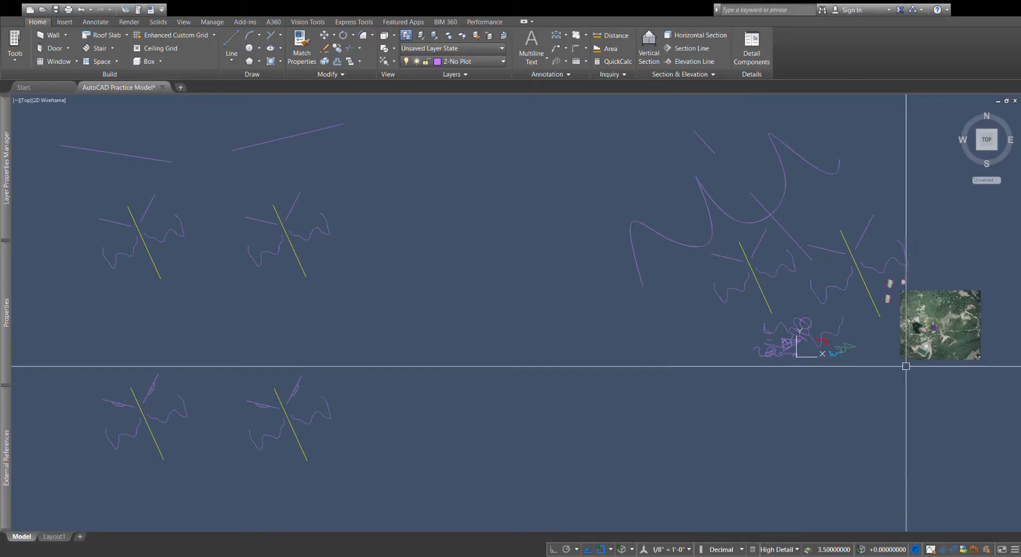
pyautogui.scroll(4, 919, 334)
pyautogui.moveTo(795, 313); pyautogui.dragTo(545, 346, button='middle')
pyautogui.scroll(2, 587, 349)
pyautogui.moveTo(608, 344)
pyautogui.mouseDown(button='middle')
pyautogui.moveTo(503, 318)
pyautogui.moveTo(449, 317)
pyautogui.mouseUp(button='middle')
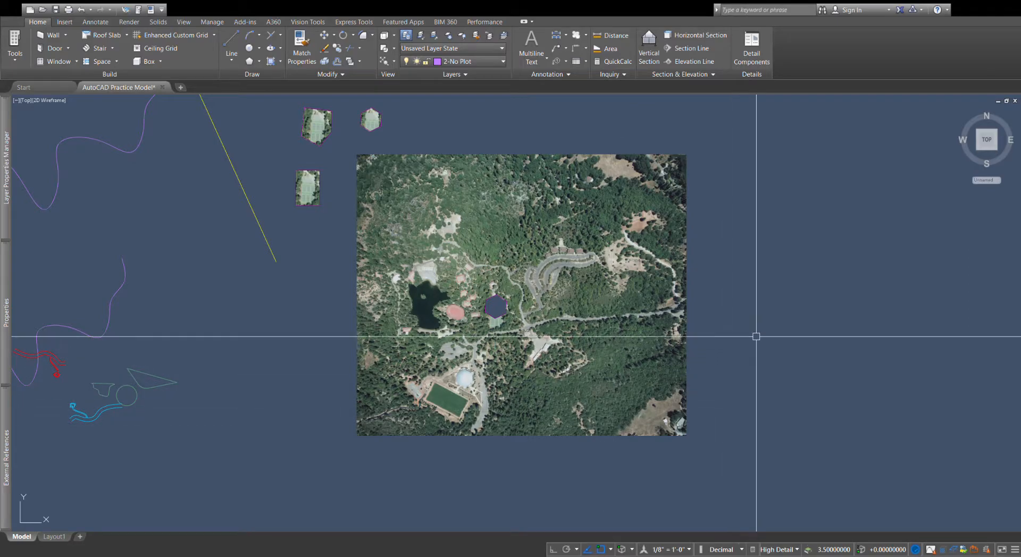
# Step: Examine the red and blue road-and-building geometry of the GOAT house reference in relation to the whole model
pyautogui.scroll(-4, 787, 311)
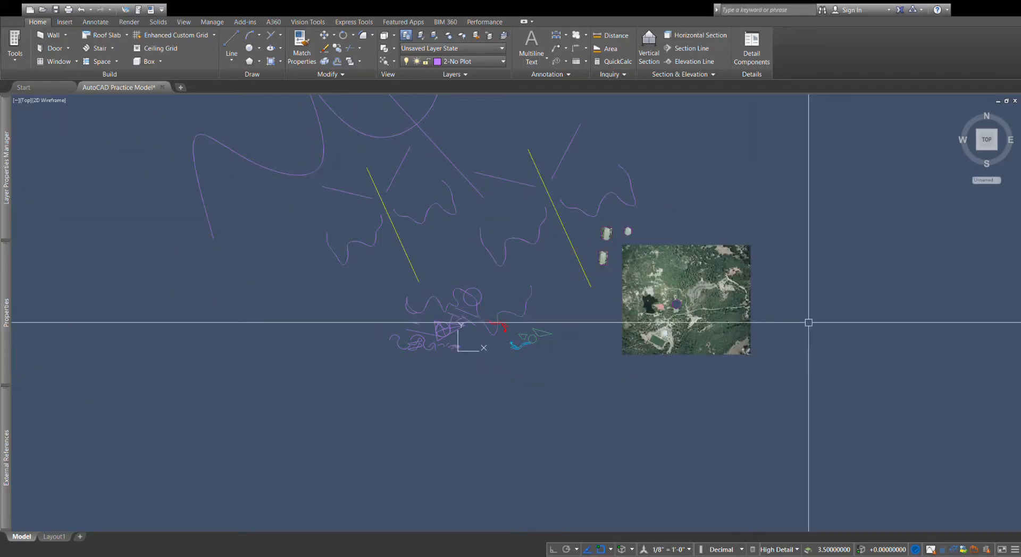
pyautogui.scroll(6, 506, 335)
pyautogui.scroll(4, 495, 380)
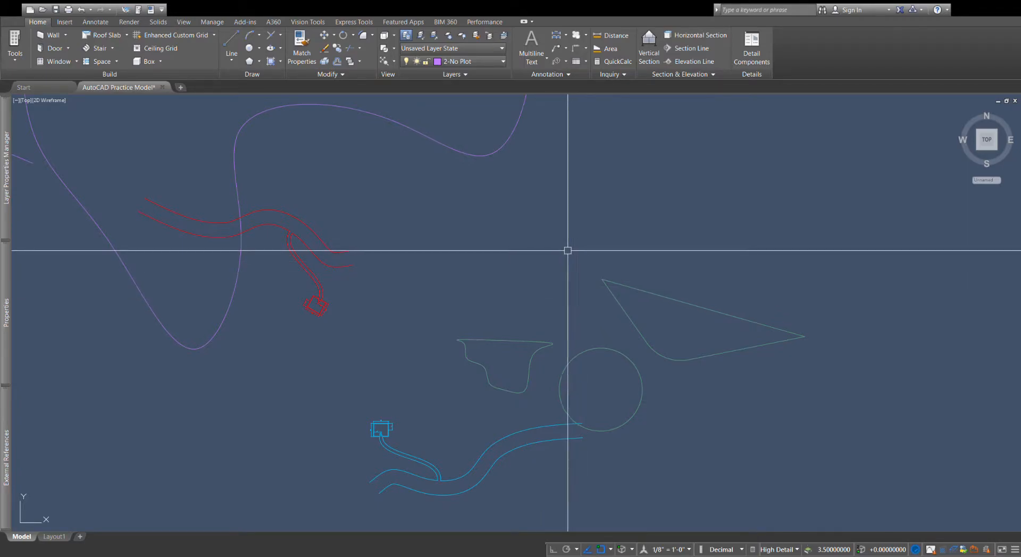
pyautogui.scroll(-12, 568, 346)
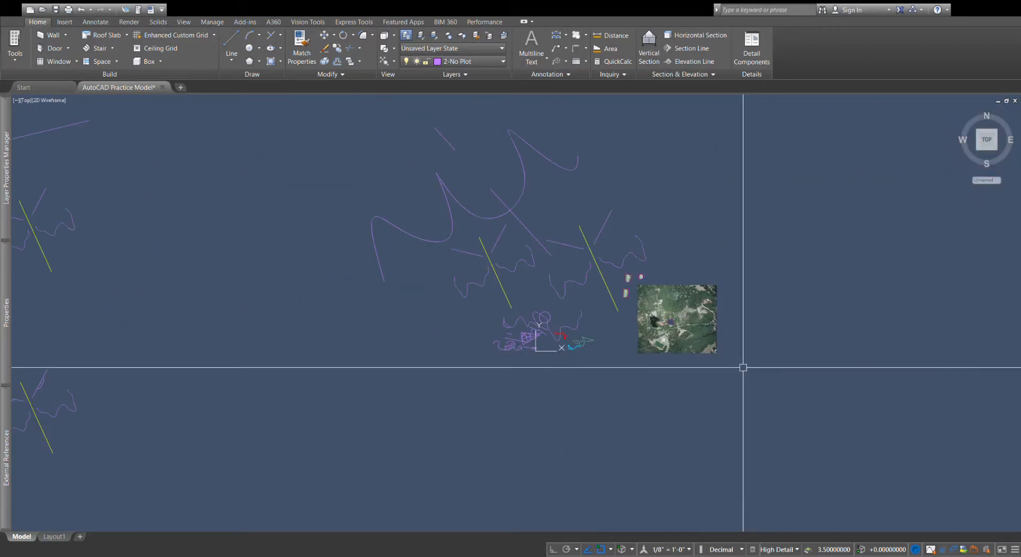
pyautogui.moveTo(474, 347)
pyautogui.mouseDown(button='middle')
pyautogui.moveTo(744, 367)
pyautogui.moveTo(682, 357)
pyautogui.mouseUp(button='middle')
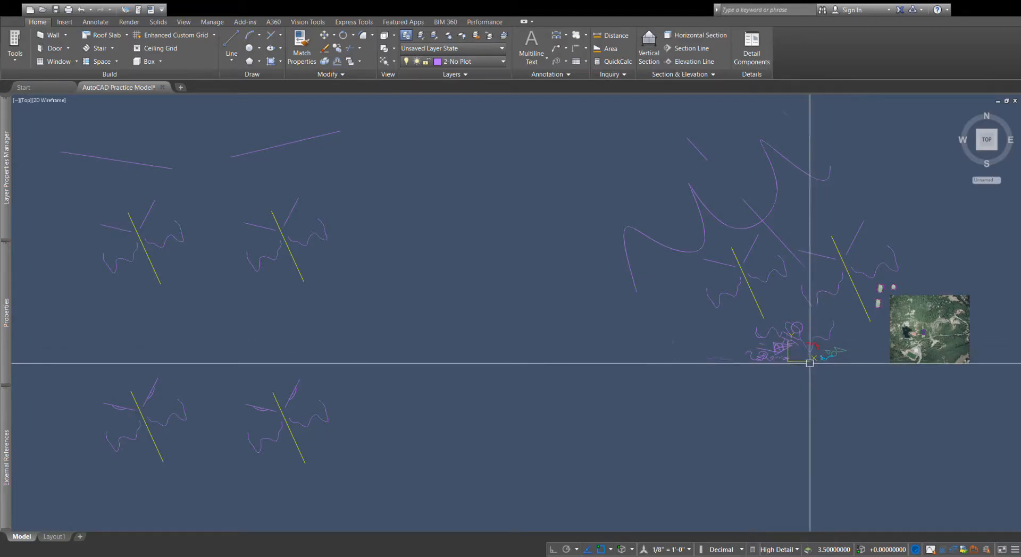
pyautogui.scroll(4, 809, 355)
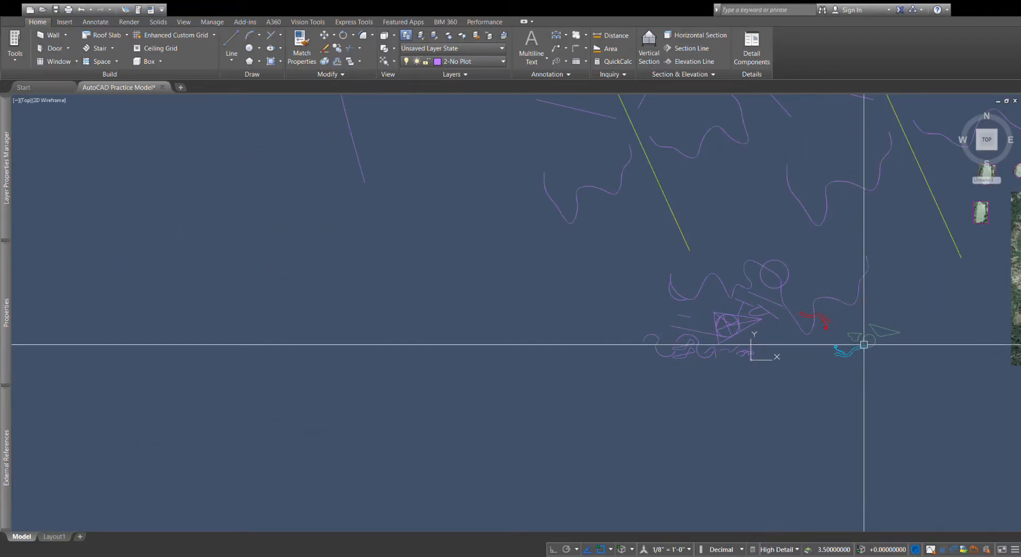
pyautogui.scroll(-5, 856, 350)
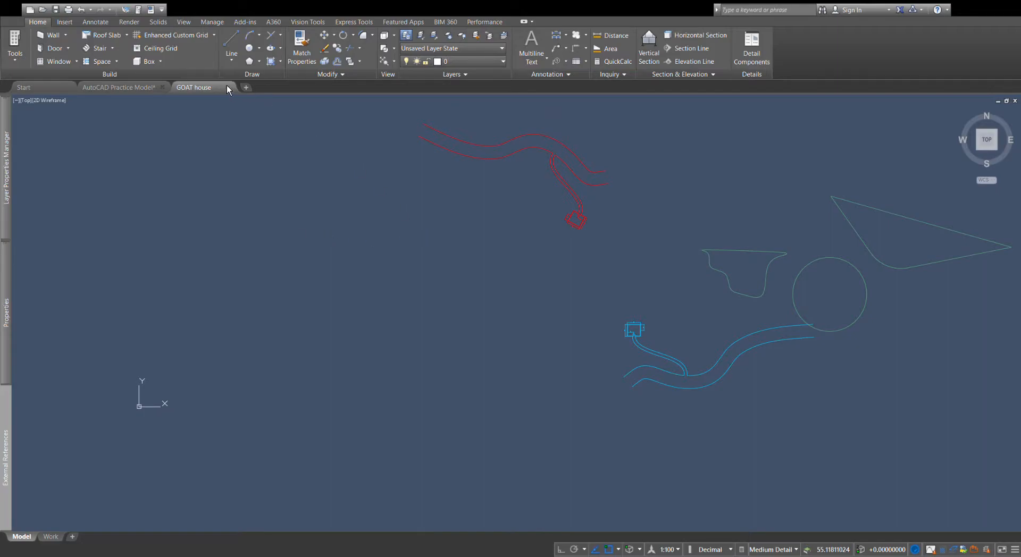
# Step: Inspect the red reference and blue geometry in the GOAT house source drawing, and close that drawing
pyautogui.scroll(2, 373, 223)
pyautogui.scroll(-2, 359, 248)
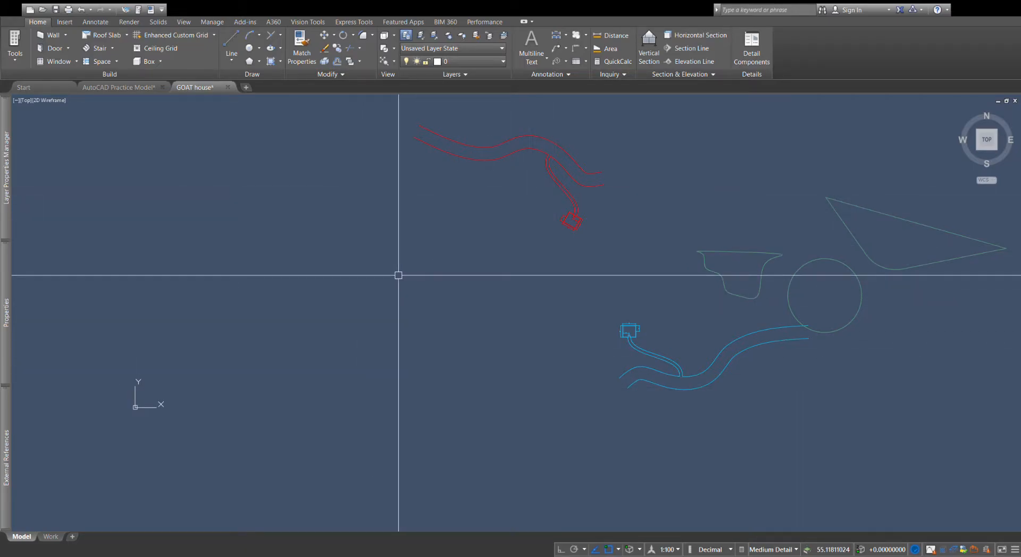
pyautogui.click(229, 89)
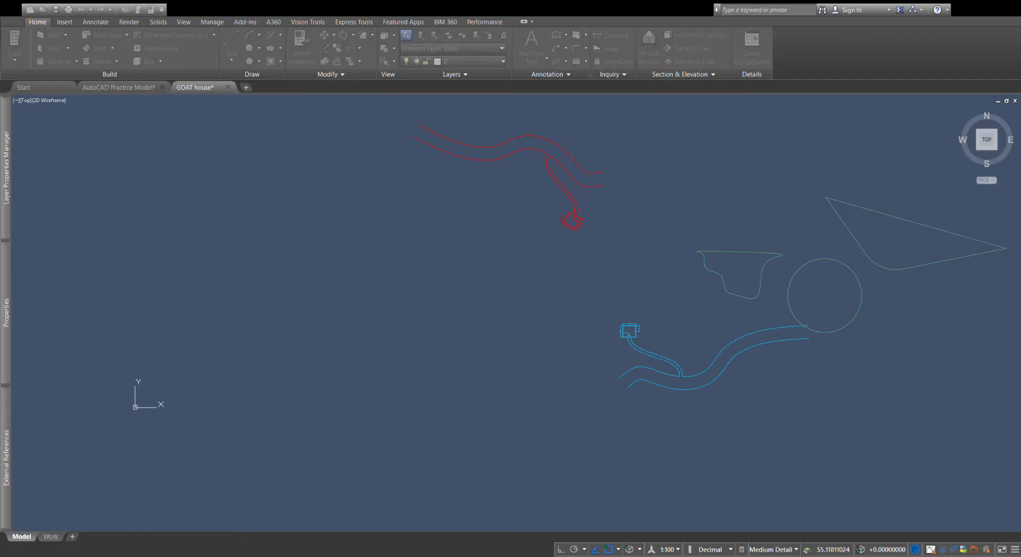